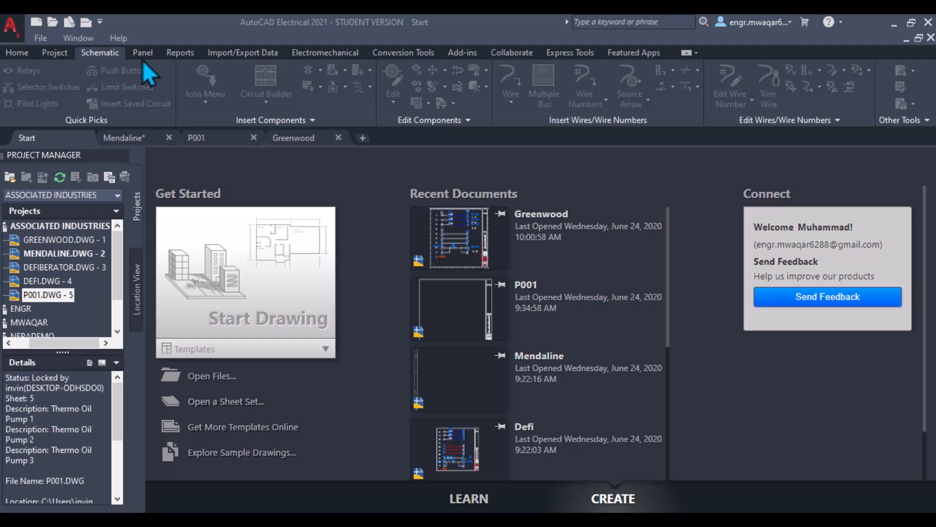
- Switch to the Mendaline drawing, open the Insert Connector dialog from the Components menu, and close it
click(123, 138)
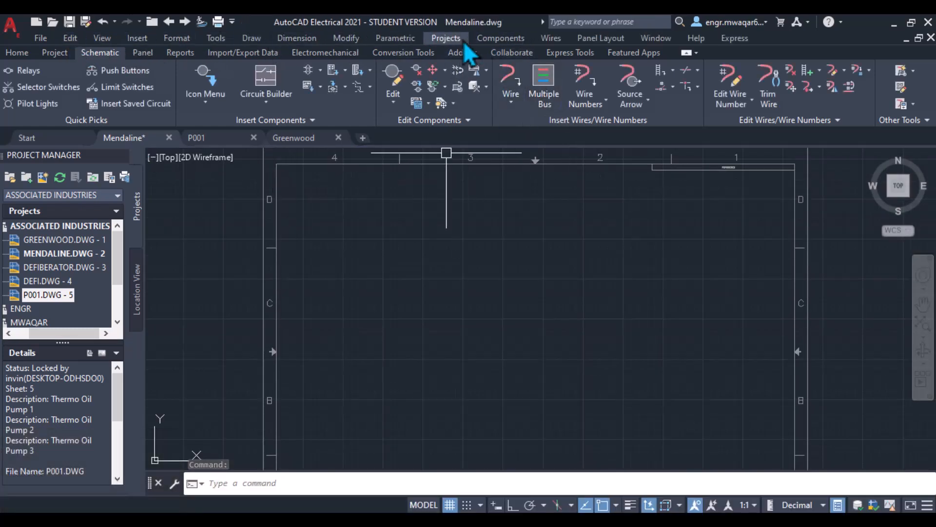
click(504, 39)
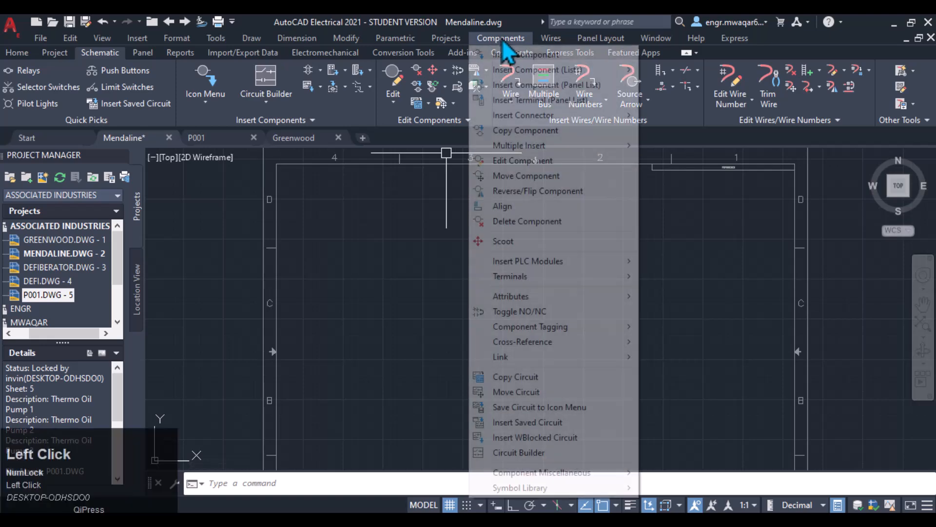
mouse_move(518, 121)
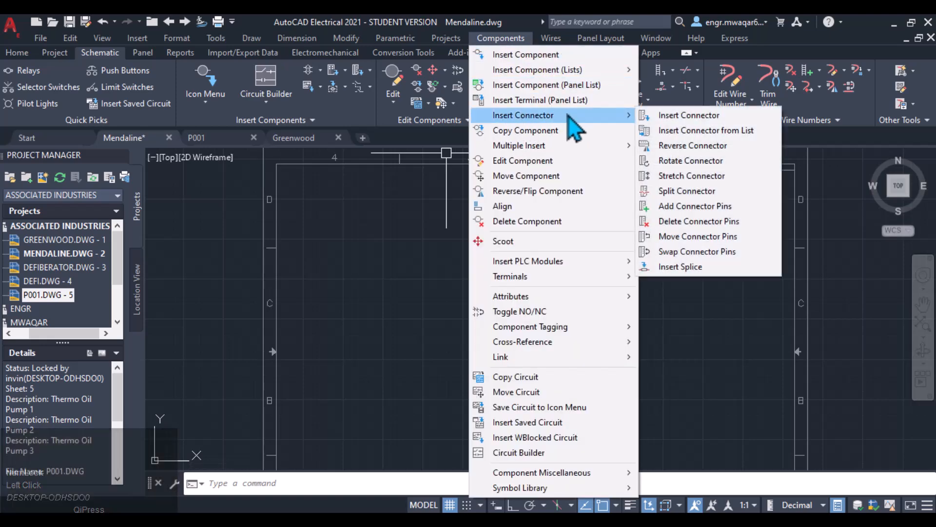
click(693, 121)
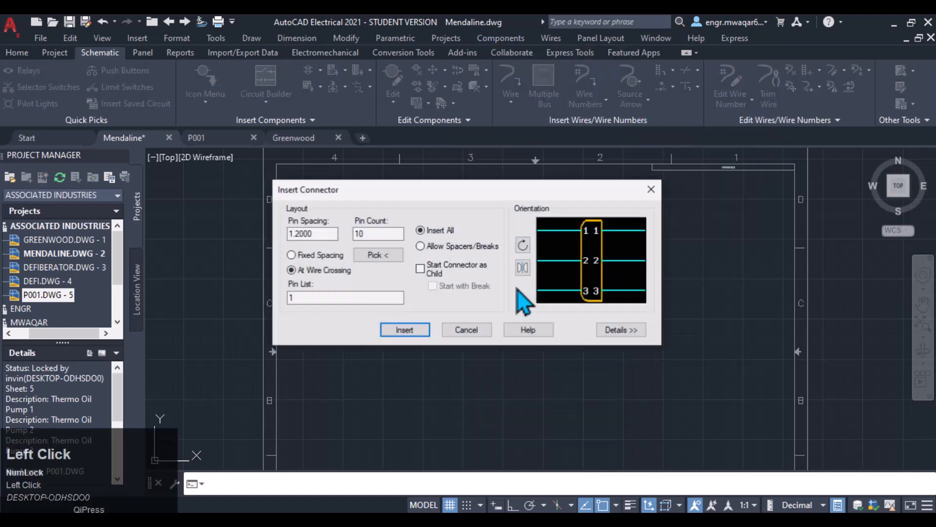
click(415, 328)
click(321, 482)
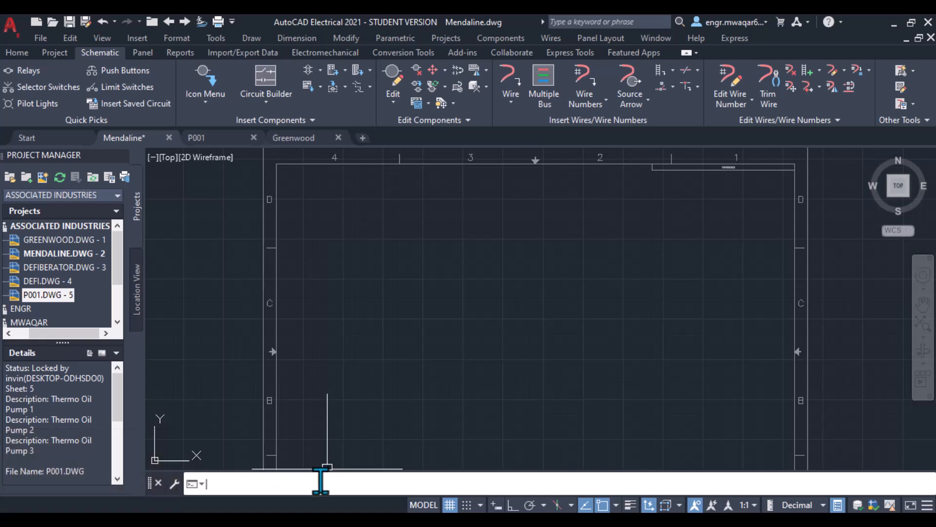
- Open the Insert Connector dialog with the AECONNECTOR command and close it
key(shift+a)
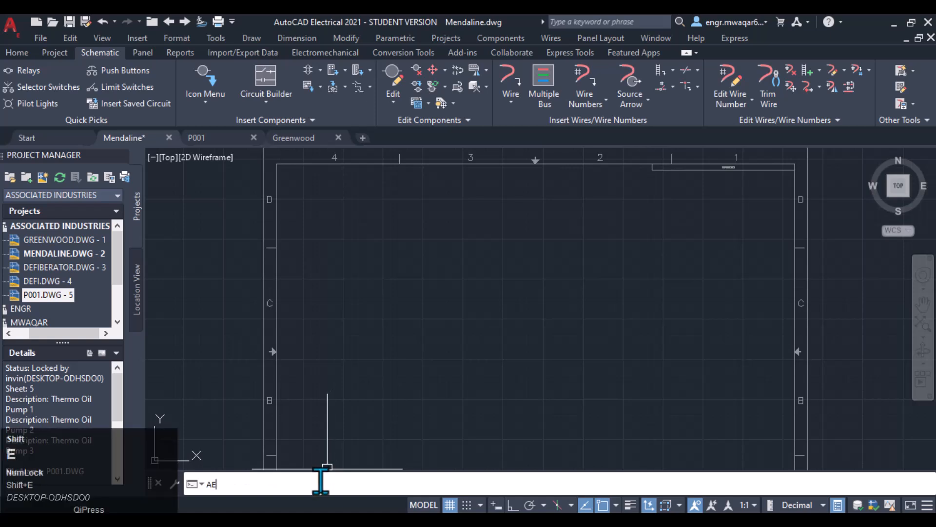
text(ECONNECTOR)
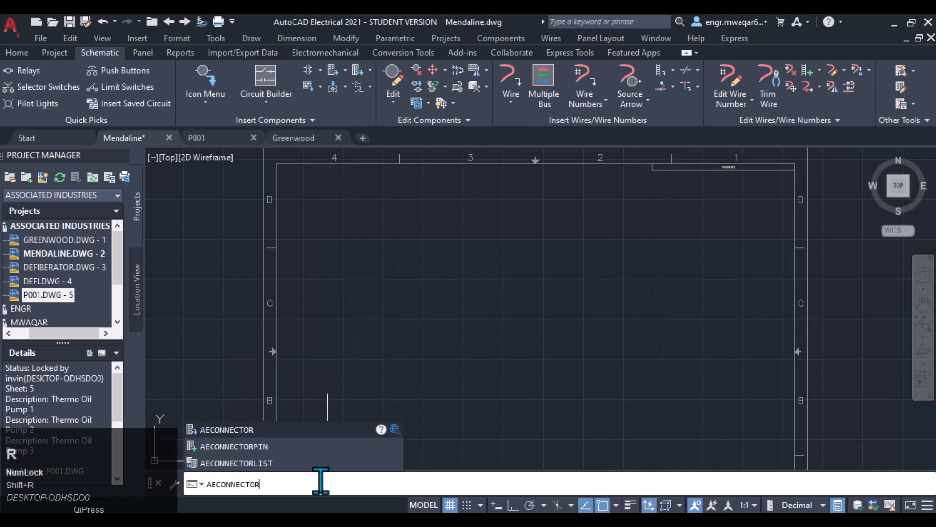
key(Return)
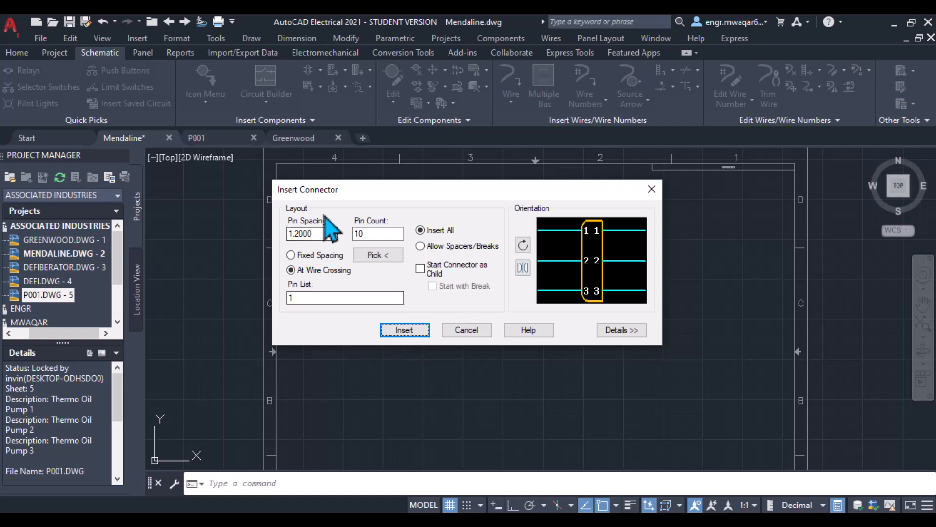
key(Escape)
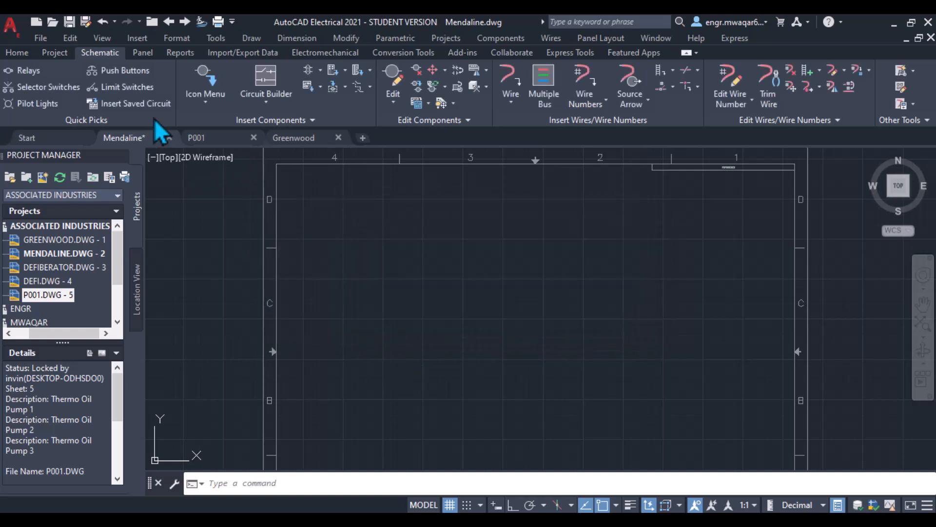
- Open the Insert Connector dialog from the connector tool dropdown and cancel it
click(369, 72)
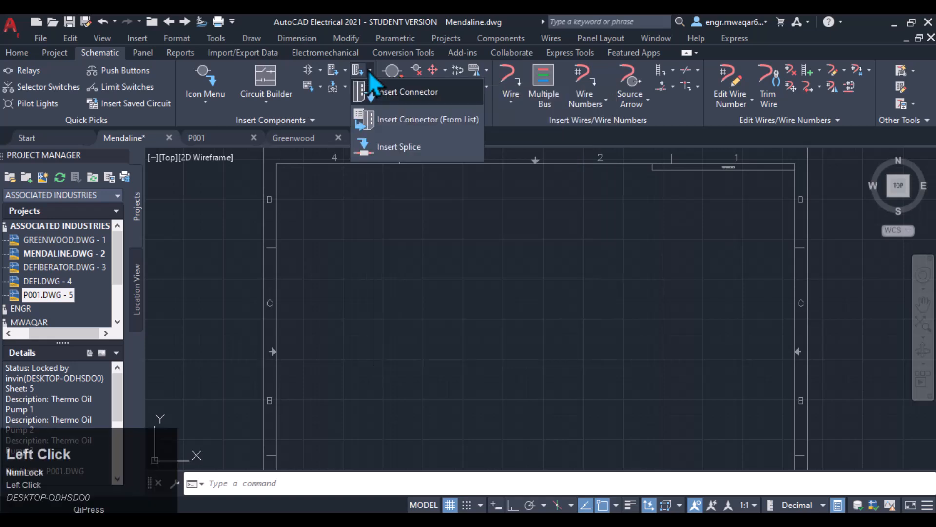
click(368, 71)
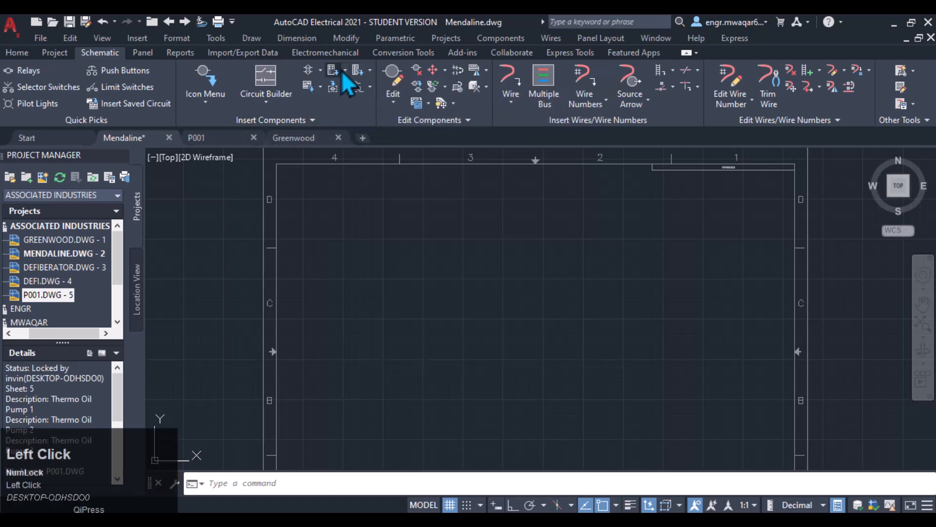
click(368, 71)
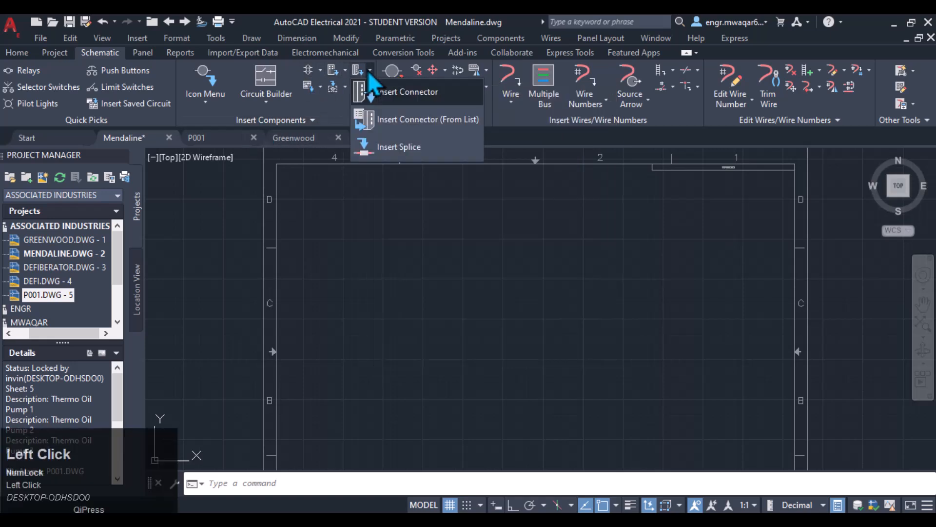
click(414, 90)
click(466, 326)
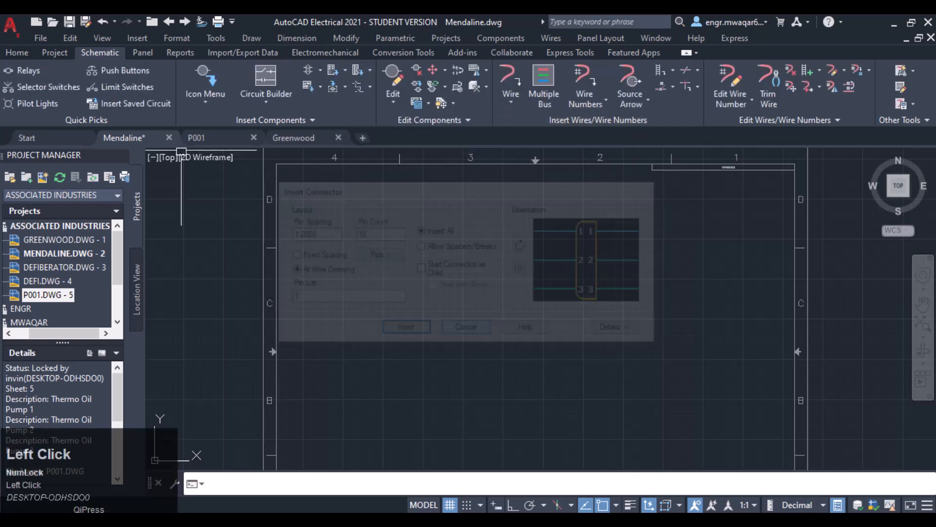
- Open the Icon Menu and browse the Terminals/Connectors and Miscellaneous symbol categories
click(204, 106)
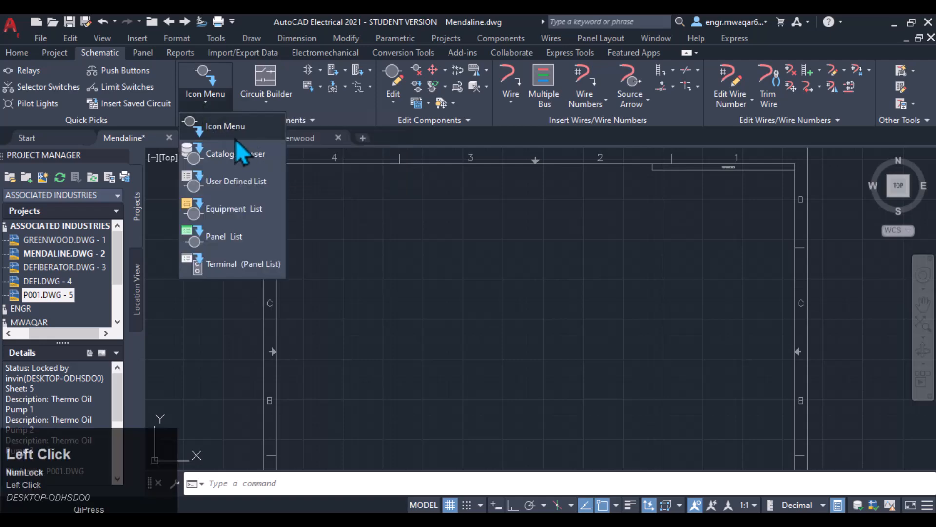
click(235, 140)
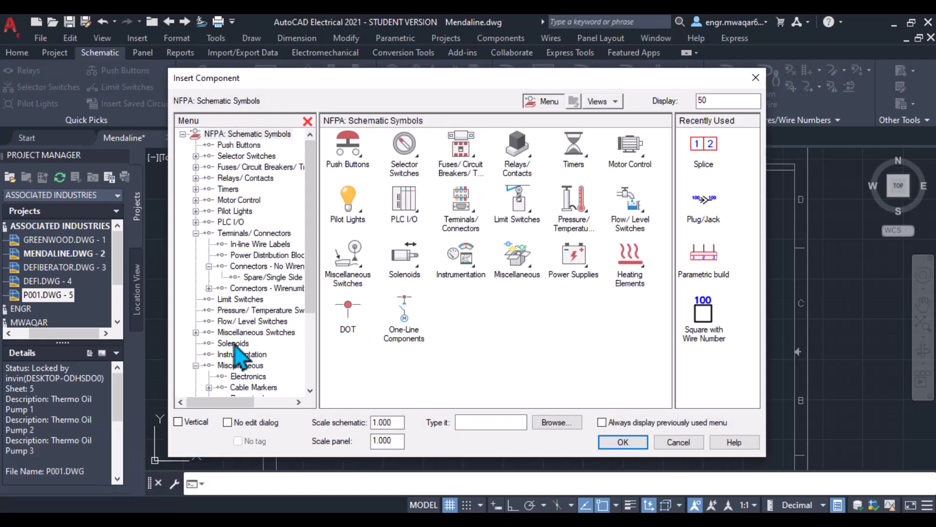
scroll(250, 365, down, 2)
click(240, 299)
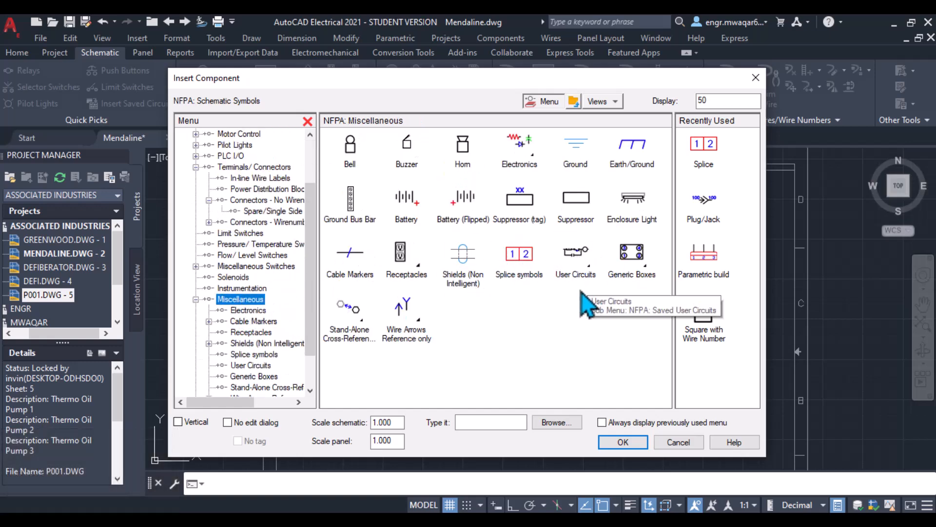
scroll(271, 327, down, 1)
scroll(249, 215, up, 1)
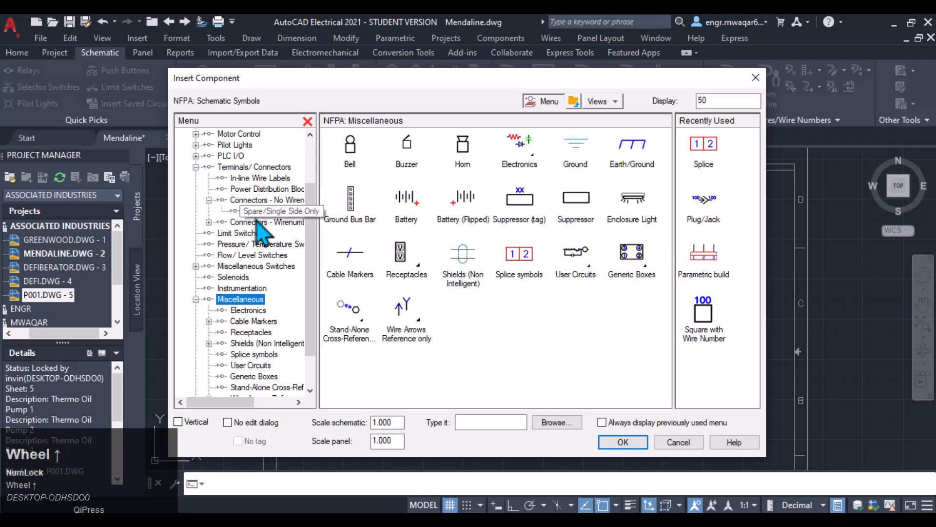
click(259, 222)
click(246, 167)
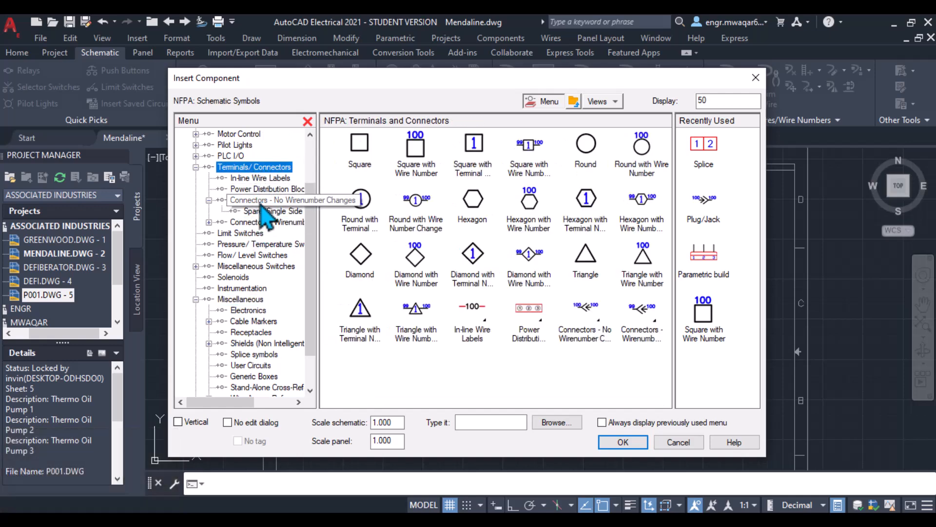
click(251, 224)
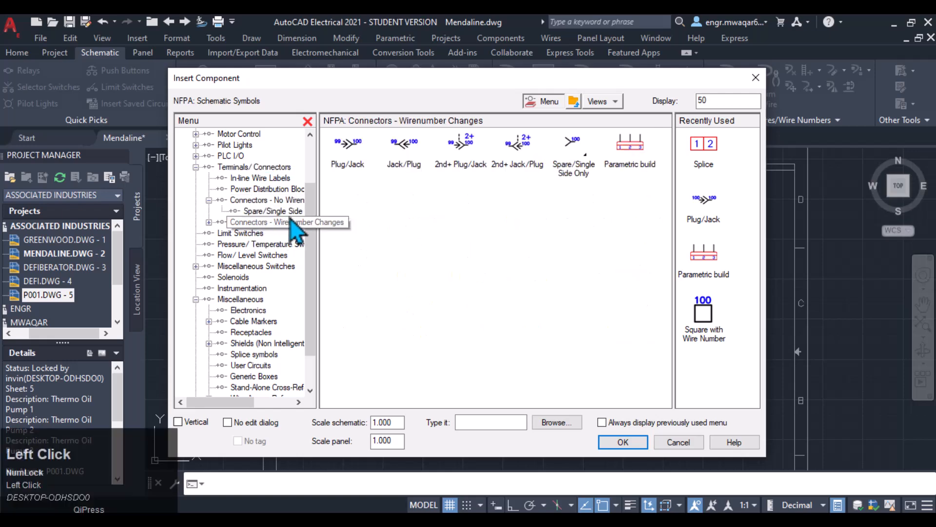
click(265, 211)
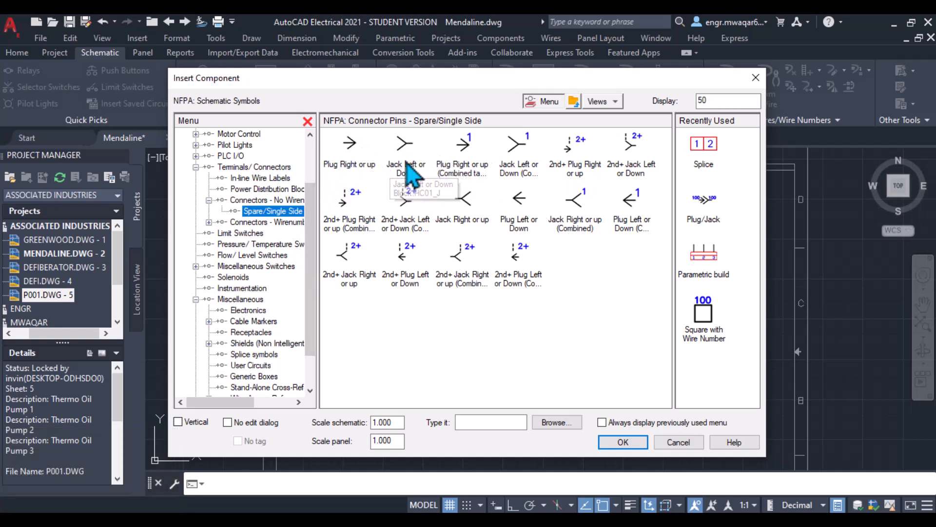
click(259, 224)
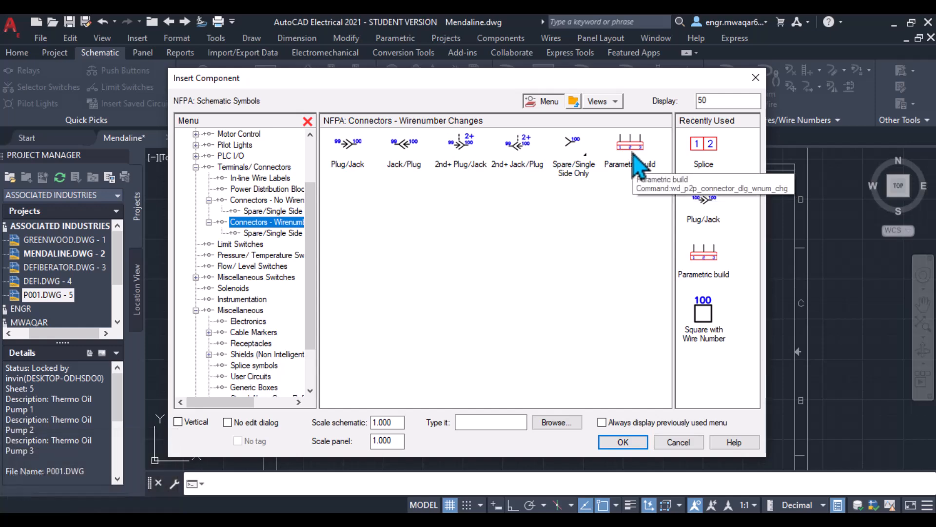
- Choose Parametric build under Connectors - Wirenumber Changes to open the Insert Connector dialog
click(639, 166)
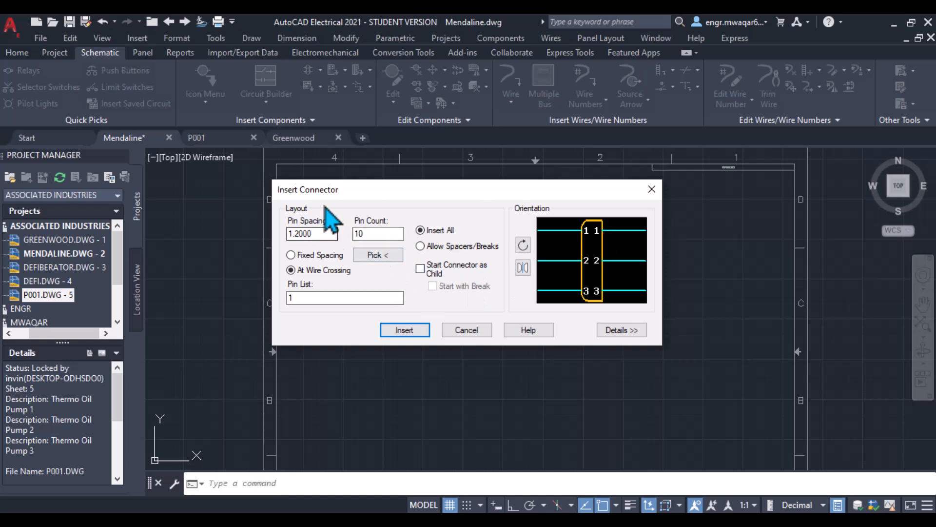
drag(438, 190, 474, 88)
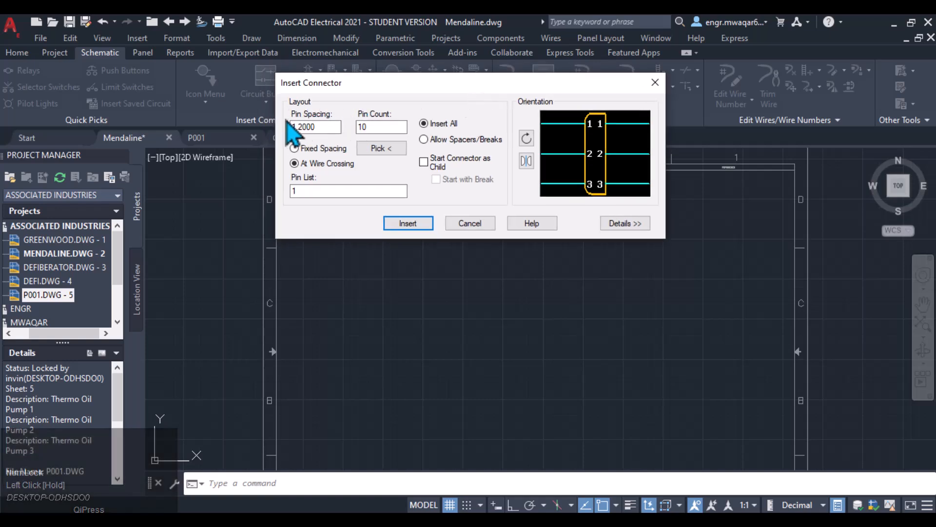
- Clear the Pin Count value in the Insert Connector dialog
click(325, 128)
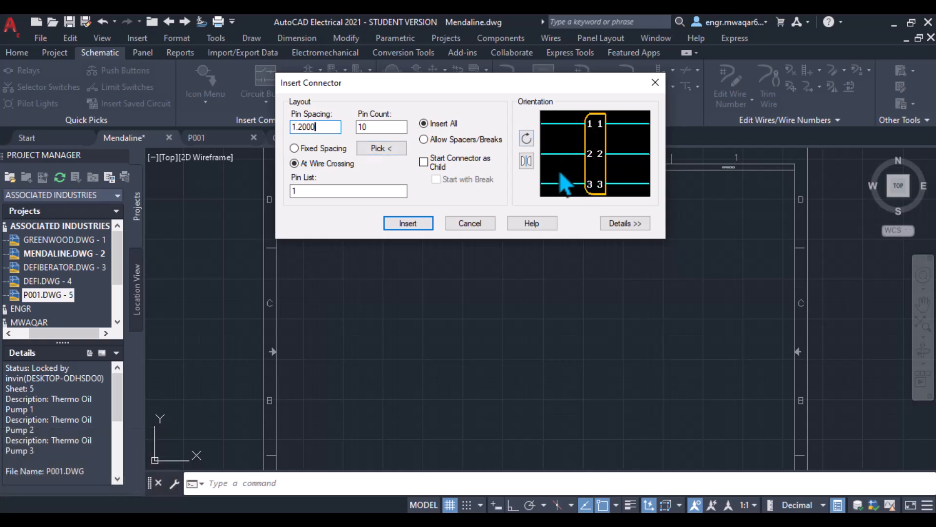
double_click(380, 127)
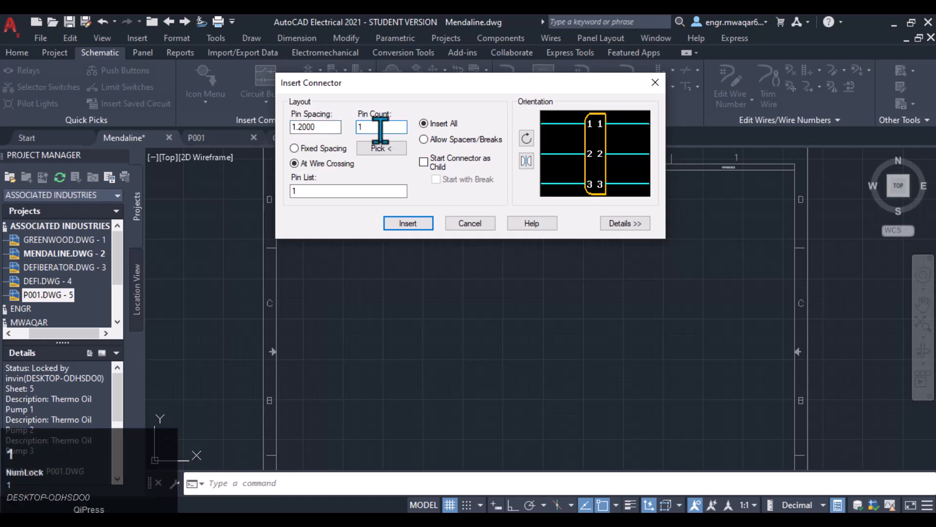
text(12)
click(385, 125)
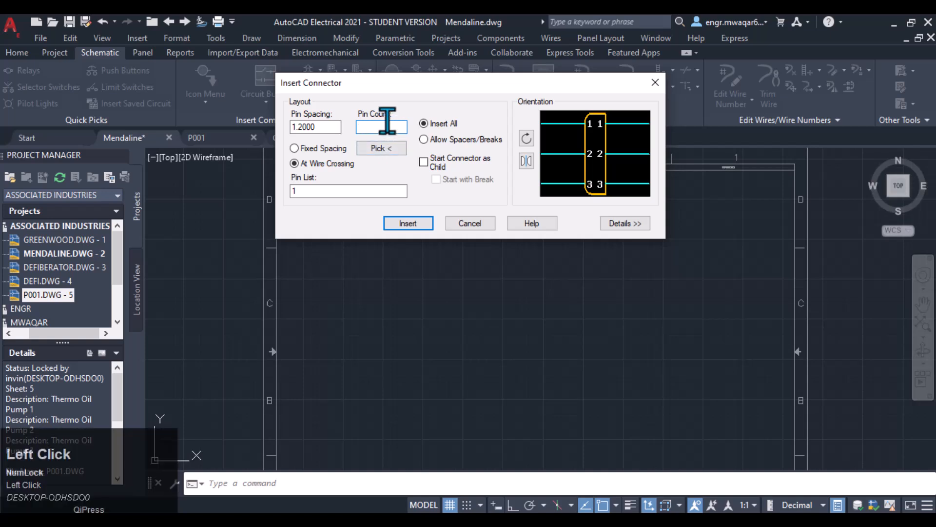
drag(400, 90, 418, 102)
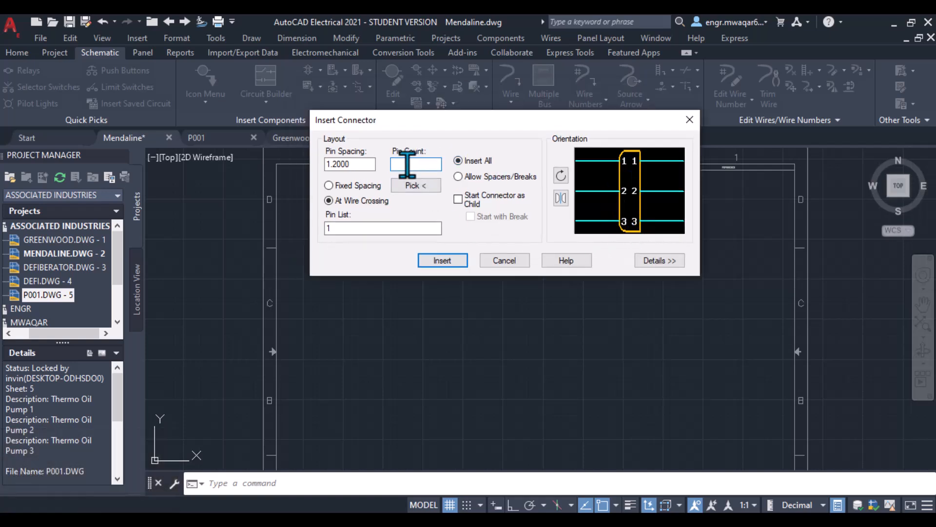
- Select Fixed Spacing and pick two points in the drawing to define the connector's pin layout
click(328, 187)
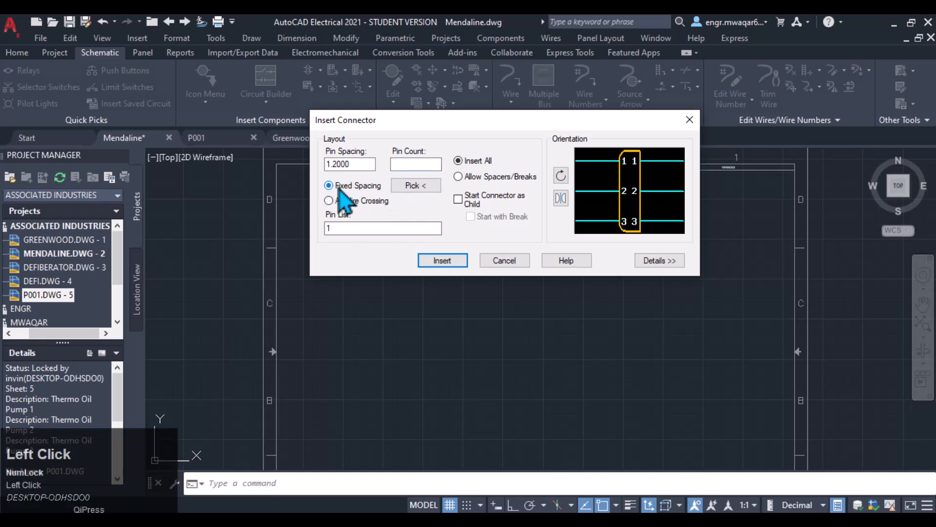
click(357, 163)
click(417, 186)
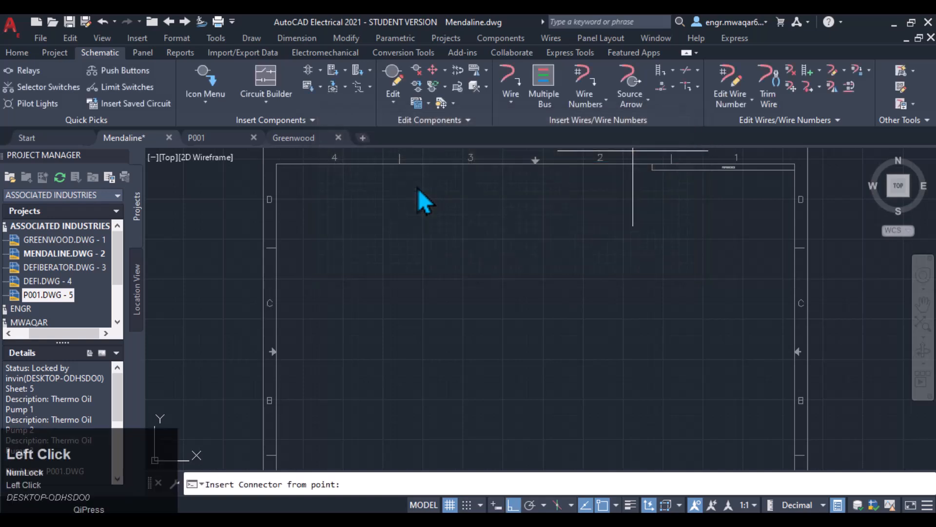
click(433, 282)
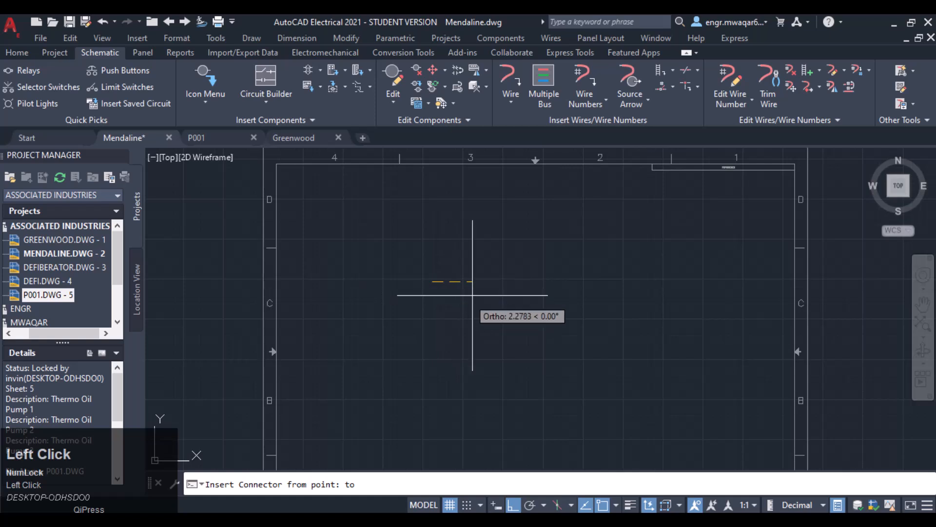
click(485, 283)
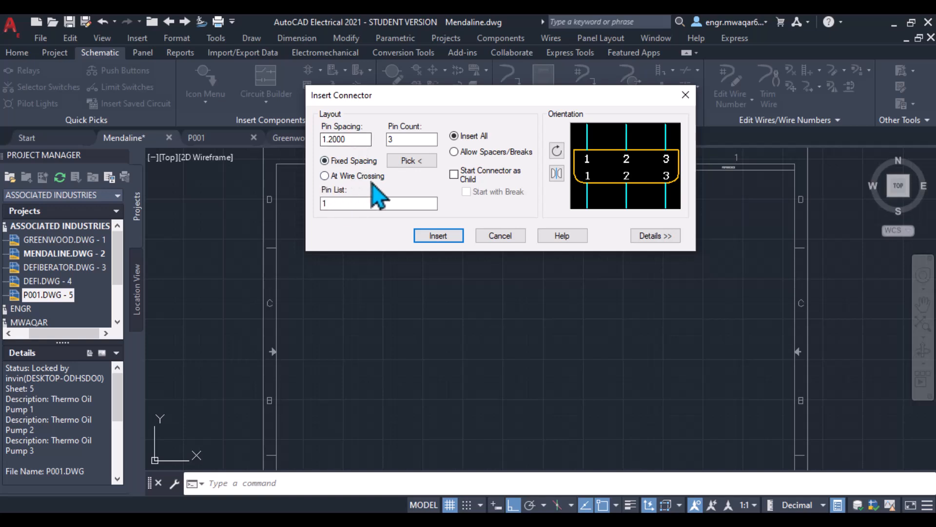
- Set the Pin List to 1 and switch the layout option to Allow Spacers/Breaks
drag(435, 96, 445, 55)
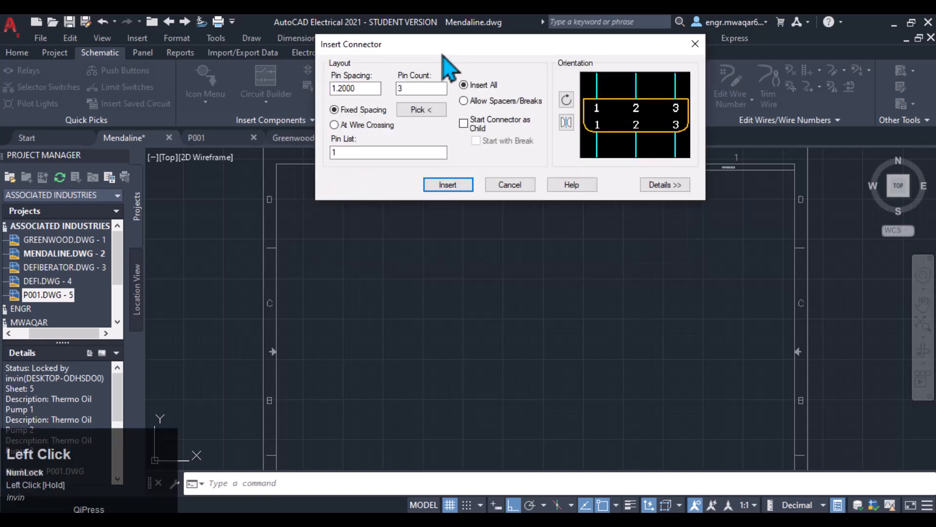
click(353, 152)
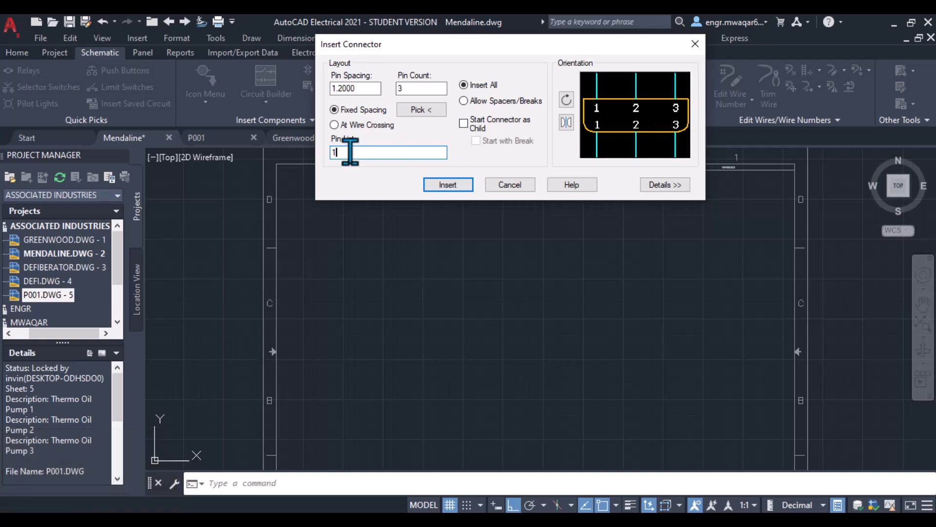
text(1)
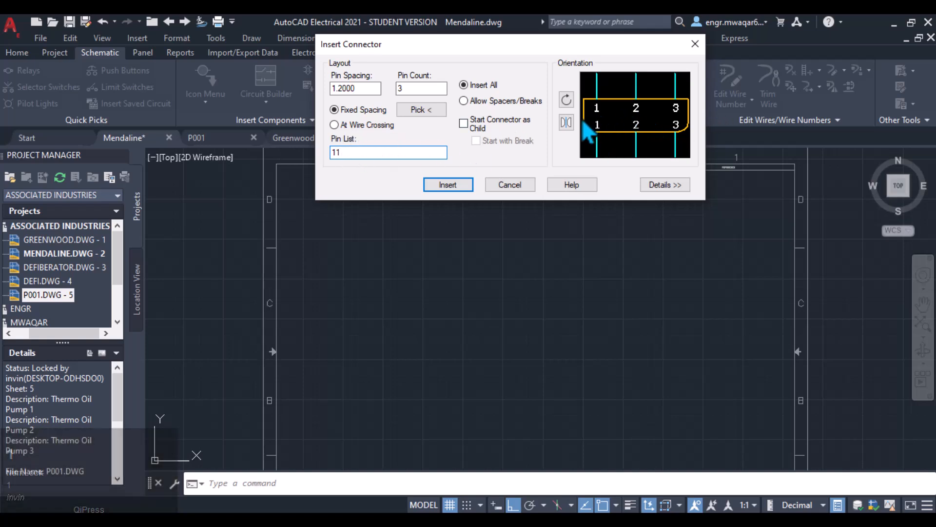
drag(355, 152, 291, 155)
key(BackSpace)
text(1)
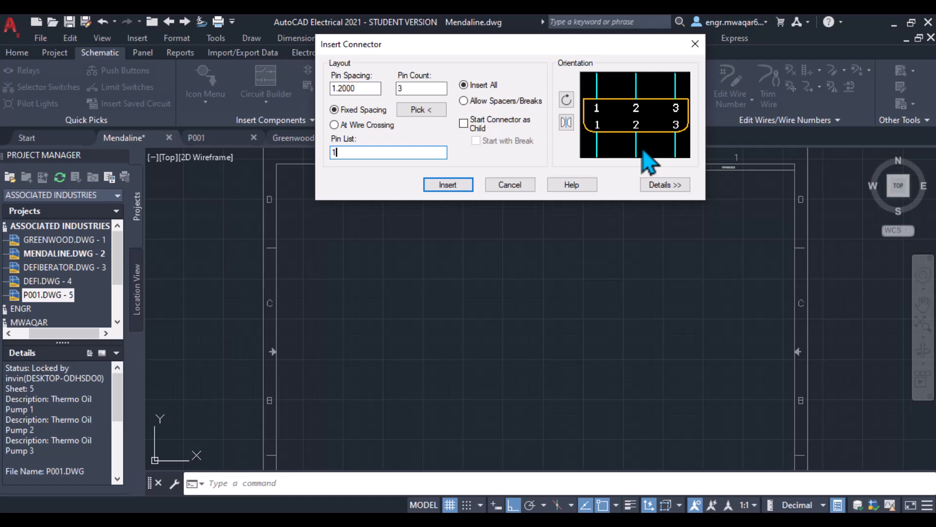
click(465, 102)
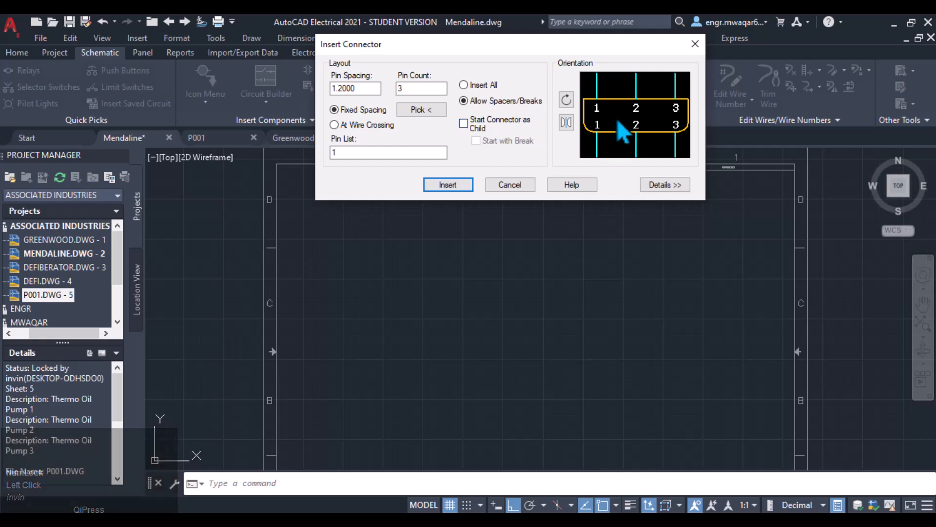
- Select Insert All as the layout option, leaving Start Connector as Child unchecked
click(463, 124)
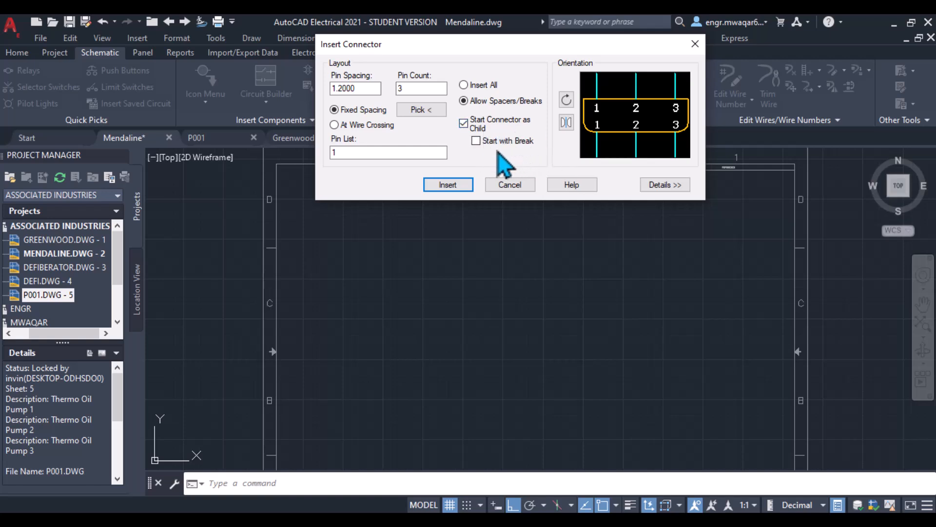
click(477, 142)
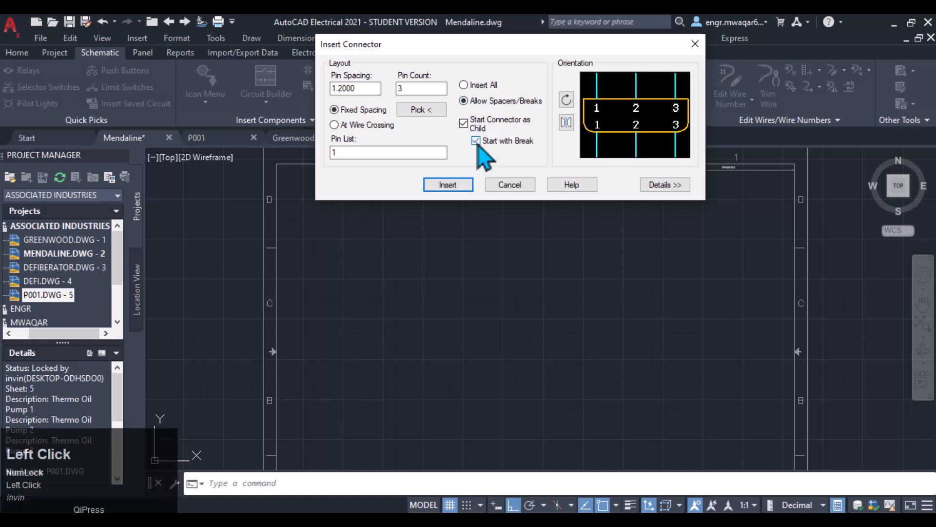
click(463, 86)
click(464, 123)
drag(599, 49, 542, 72)
- Rotate the connector orientation to vertical and flip it
click(510, 125)
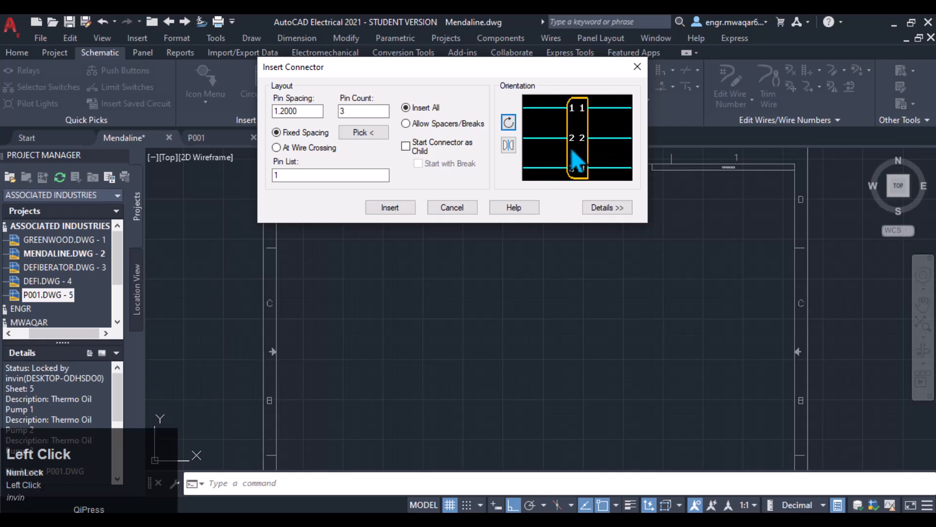
click(508, 146)
click(507, 145)
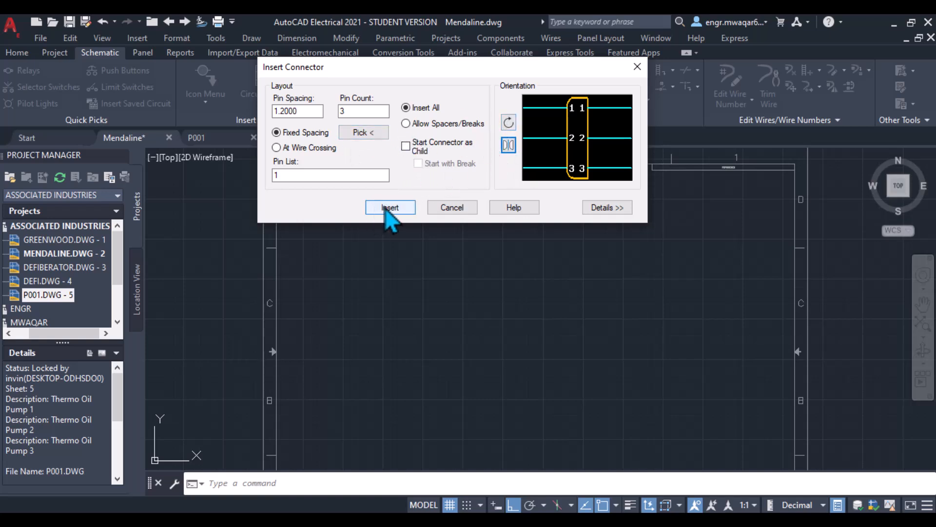
- Set the Pin Count to 5 and start inserting the connector
double_click(352, 111)
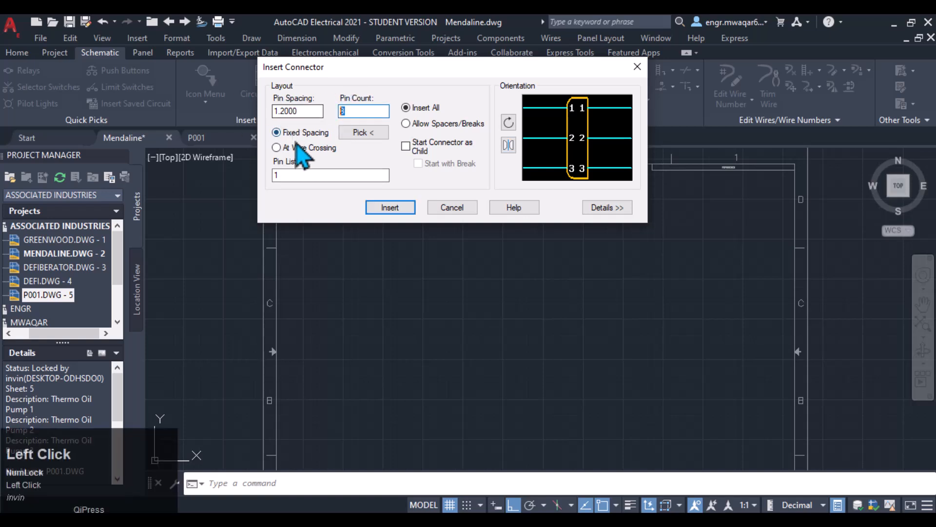
text(5)
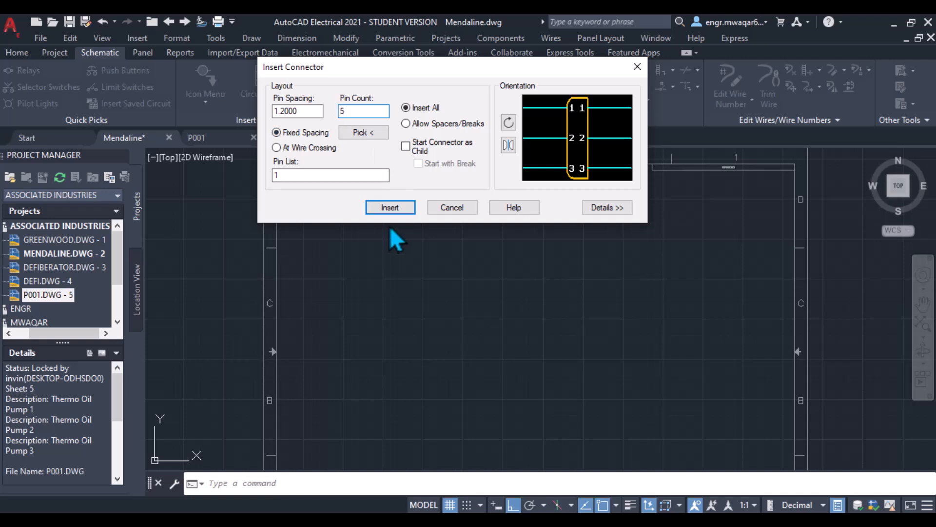
drag(282, 176, 250, 177)
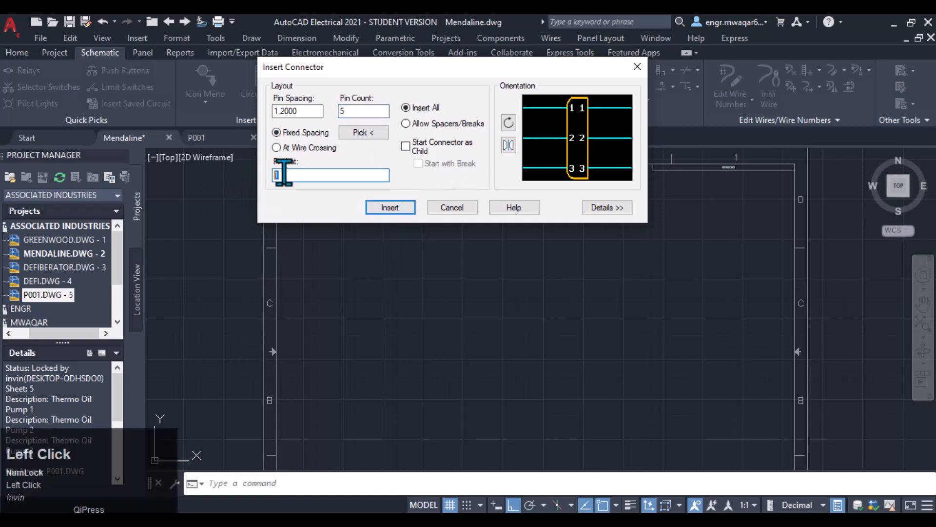
click(388, 208)
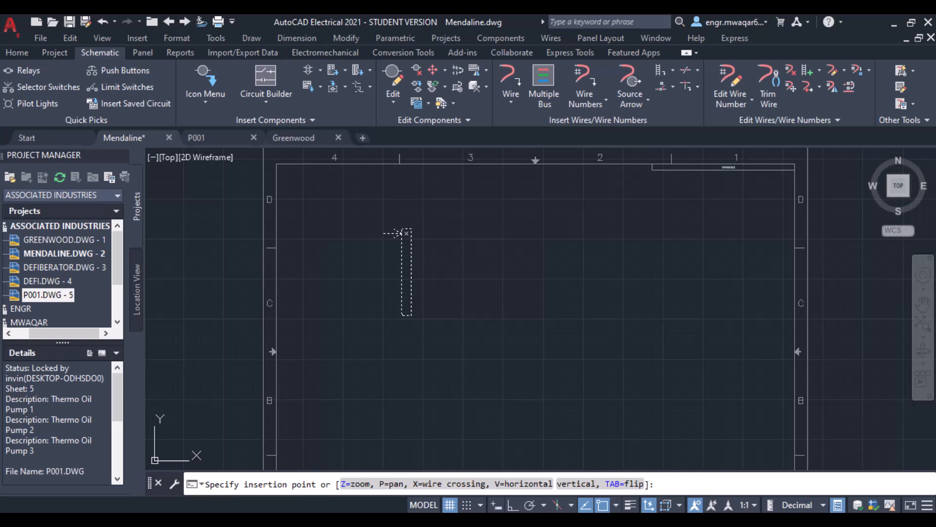
- Toggle the connector's flip and orientation, then place it vertically in zone C of column 4
key(Tab)
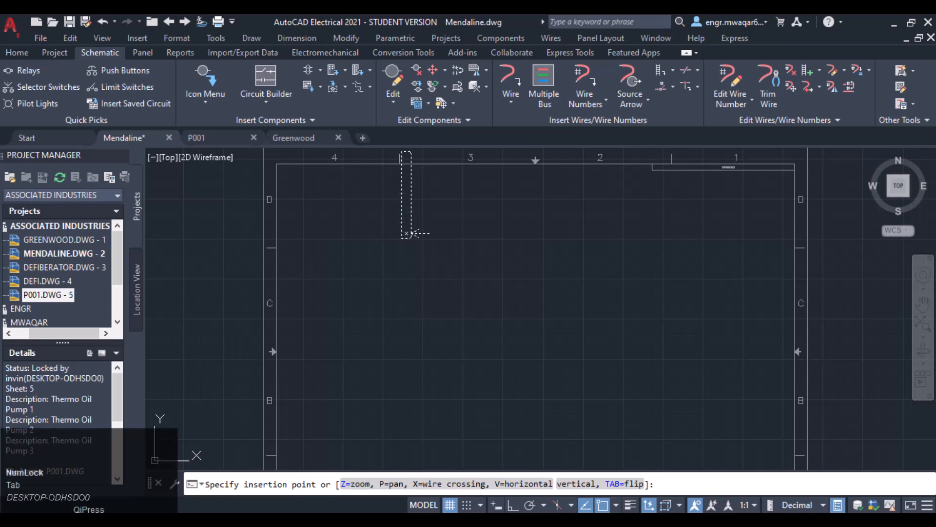
key(Tab)
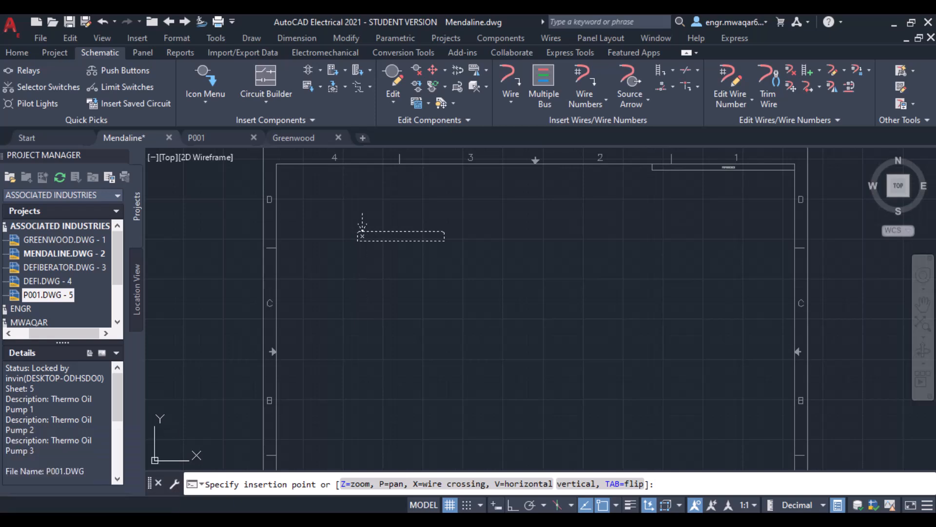
key(v)
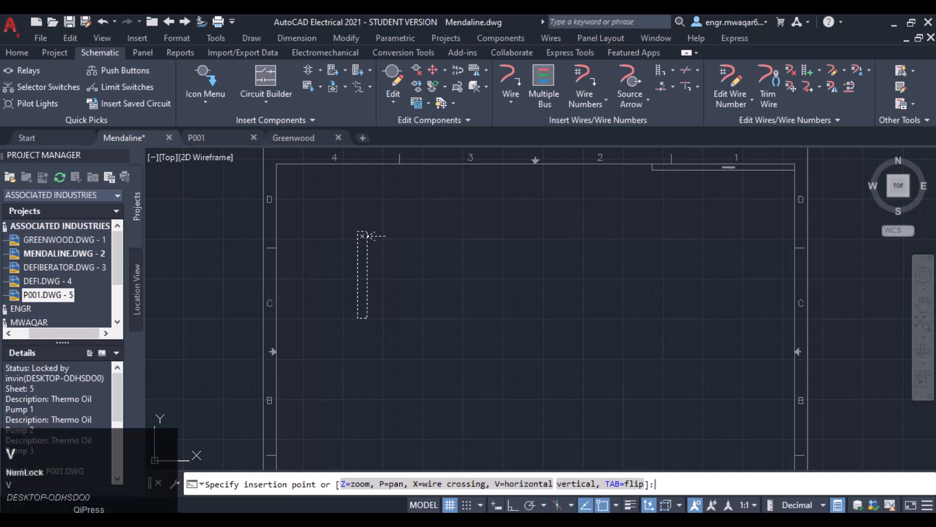
key(v)
key(v)
key(v)
key(v)
key(v)
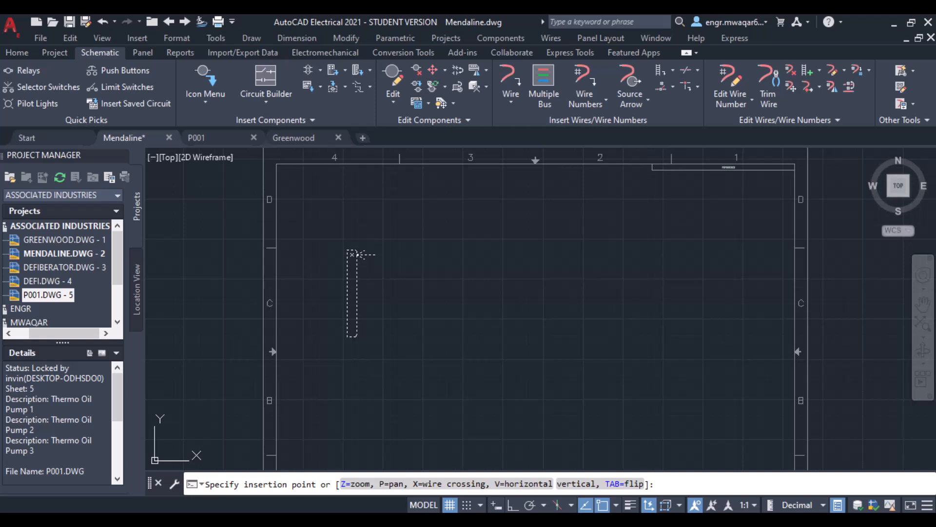
key(Return)
click(330, 266)
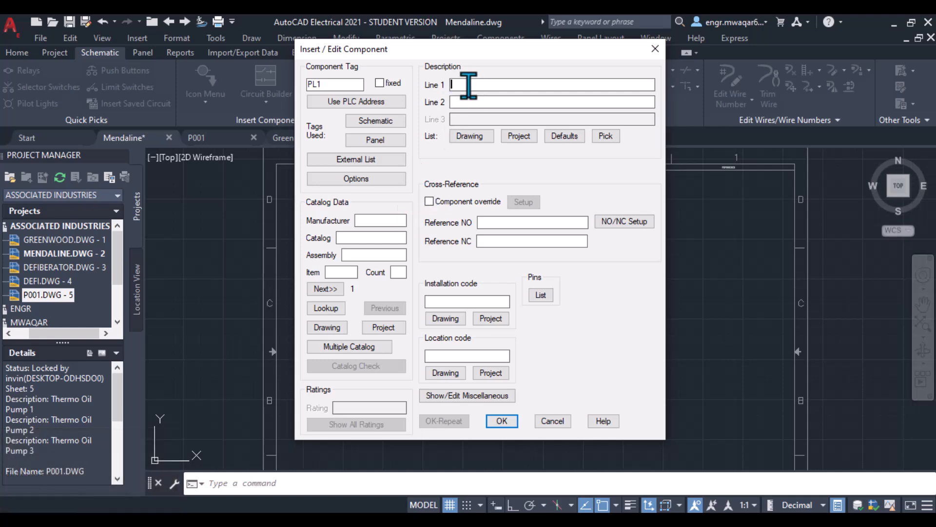
- Look up the catalog and assign the AB 888D-M5AC1-0M3 5-pin DC Micro (M12) connector
click(324, 310)
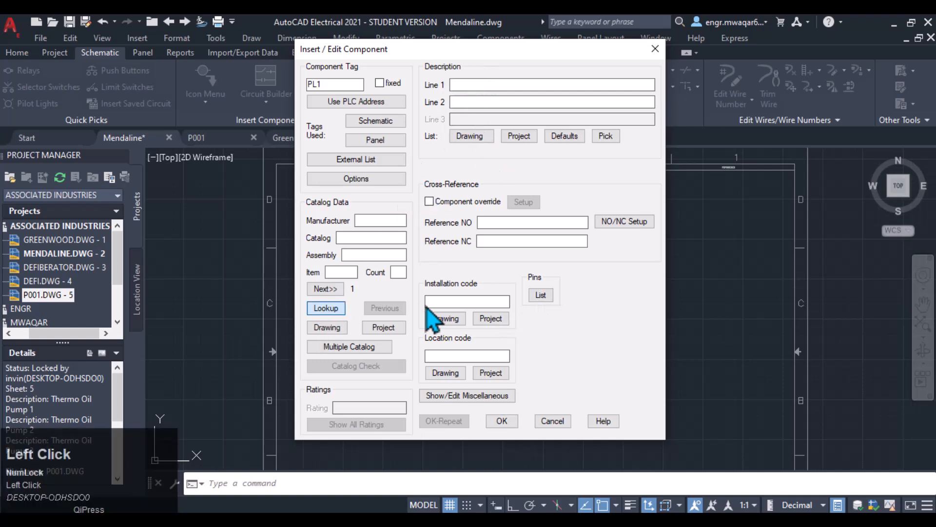
click(654, 103)
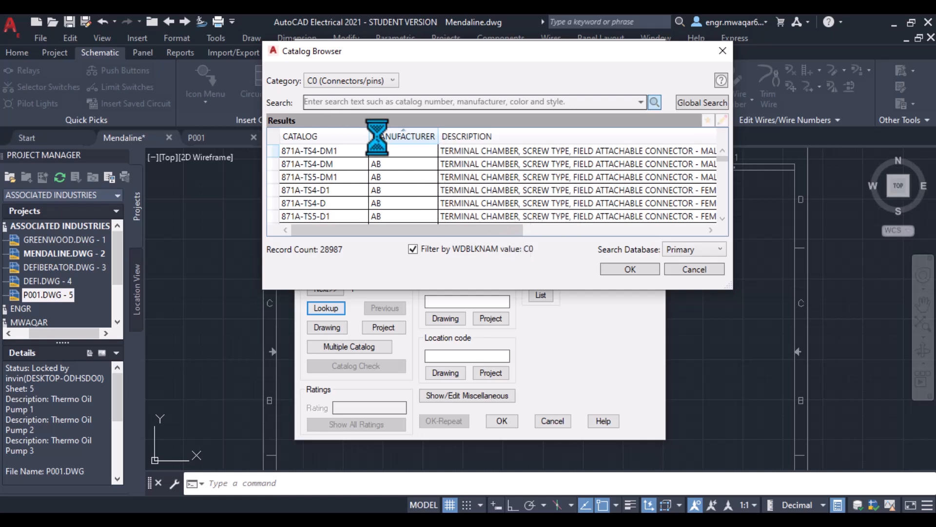
click(537, 232)
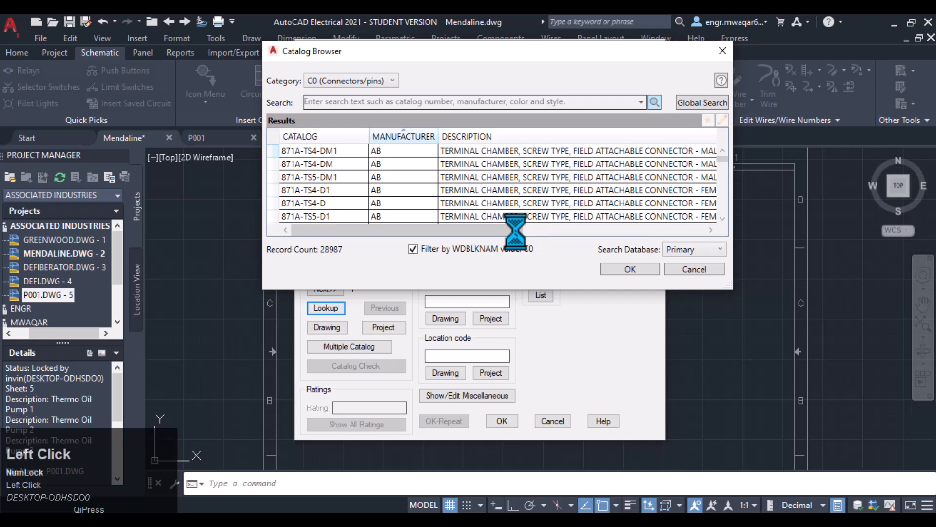
click(542, 232)
drag(521, 232, 540, 232)
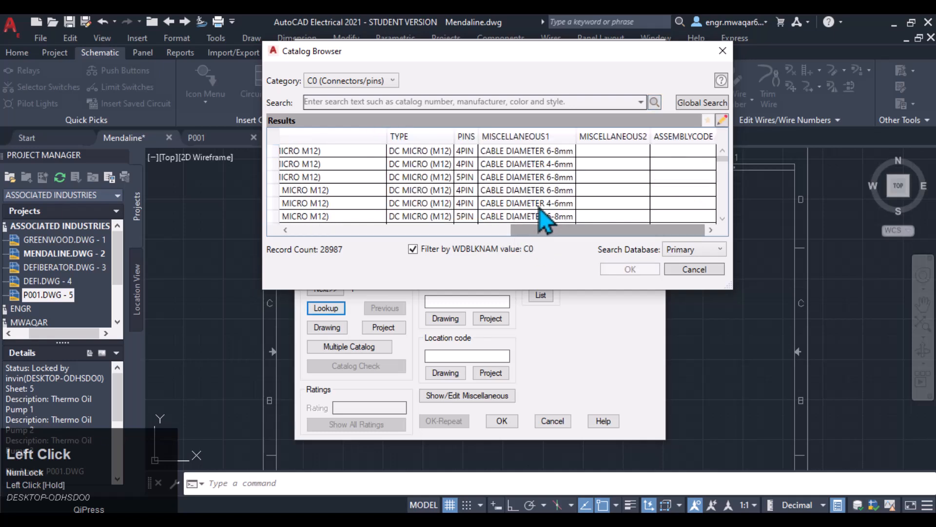
scroll(478, 195, down, 5)
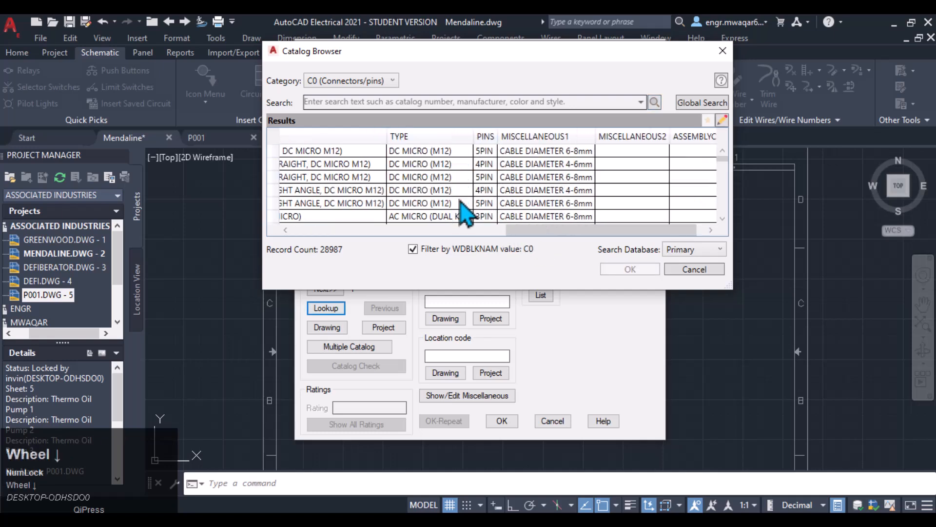
scroll(482, 202, down, 10)
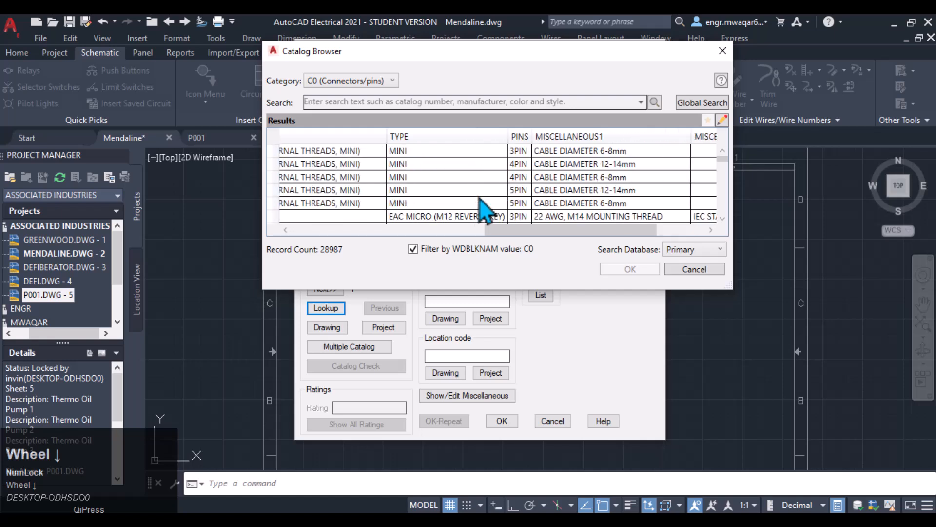
scroll(535, 211, down, 8)
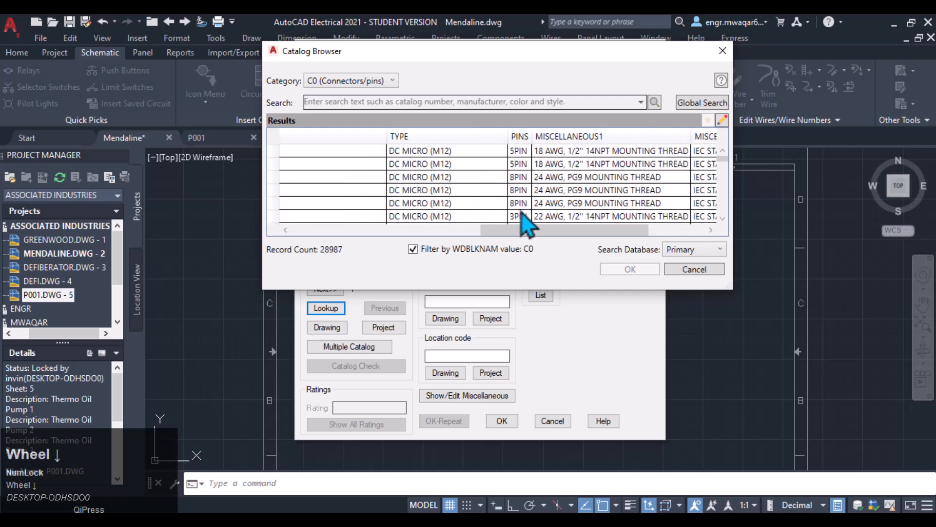
scroll(526, 222, down, 3)
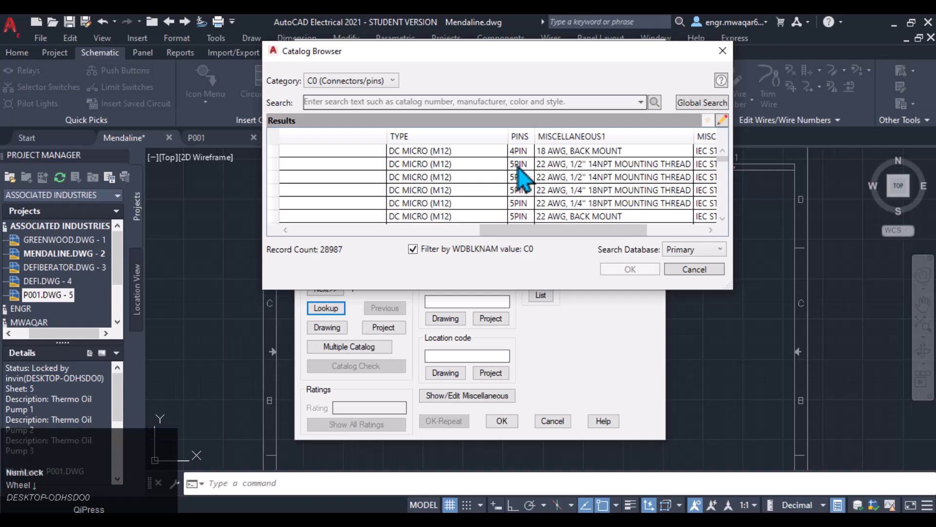
click(518, 164)
click(627, 270)
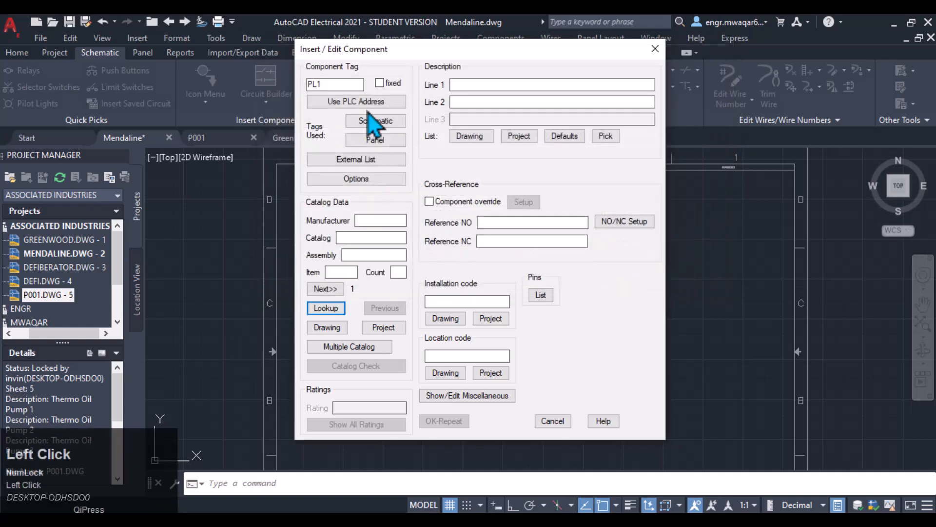
- Fill the installation code ML76 and location code 22AKC from the drawing's existing codes
click(446, 318)
click(455, 323)
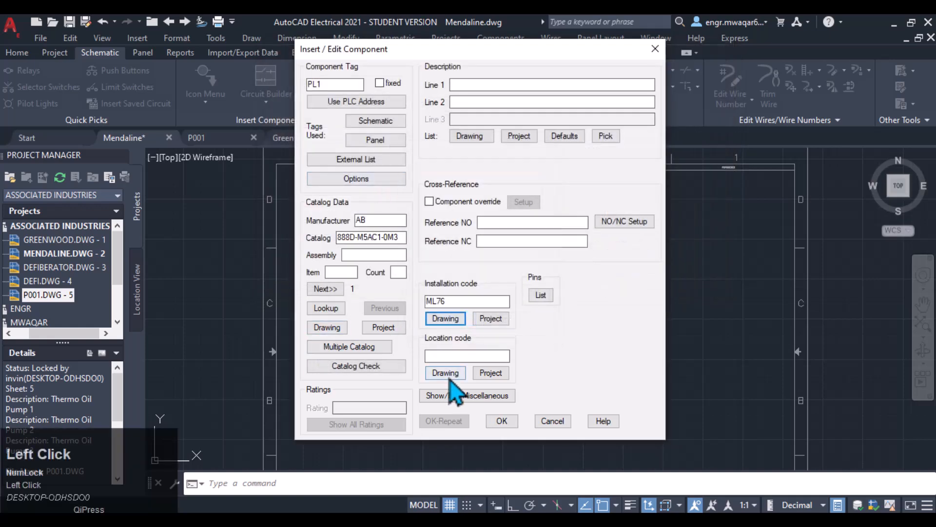
click(446, 373)
click(443, 317)
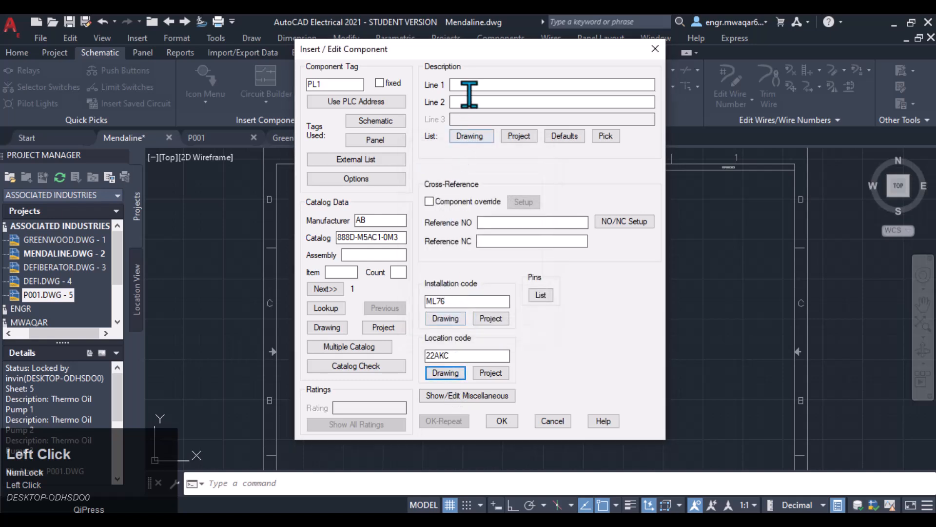
- Accept the component settings for PL1 and dismiss the pin list alert
click(470, 85)
drag(476, 52, 561, 80)
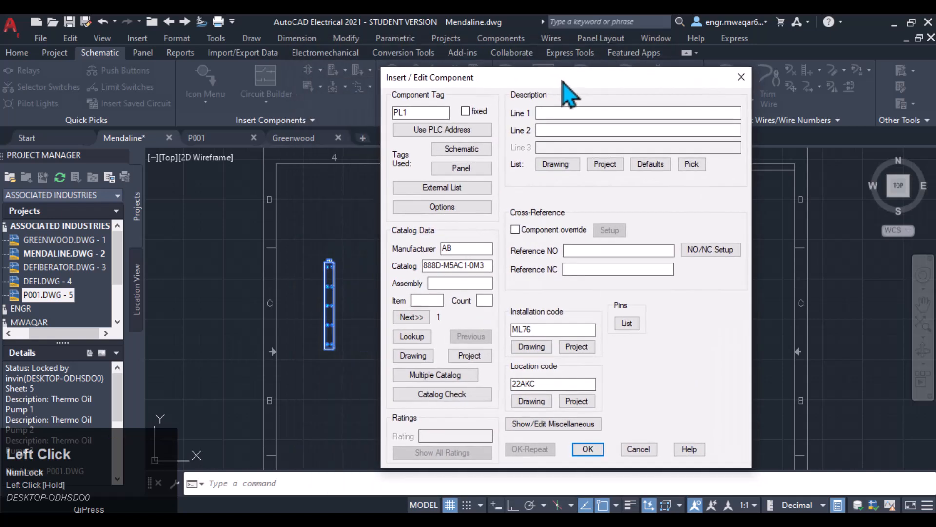
click(587, 448)
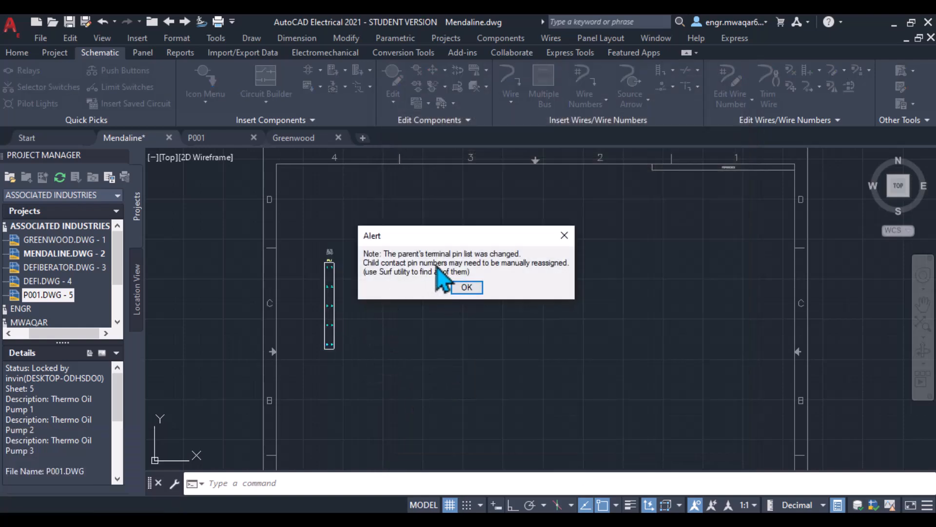
click(467, 288)
- Zoom and pan around the inserted PL1 connector to examine its pins and labels
scroll(303, 292, up, 3)
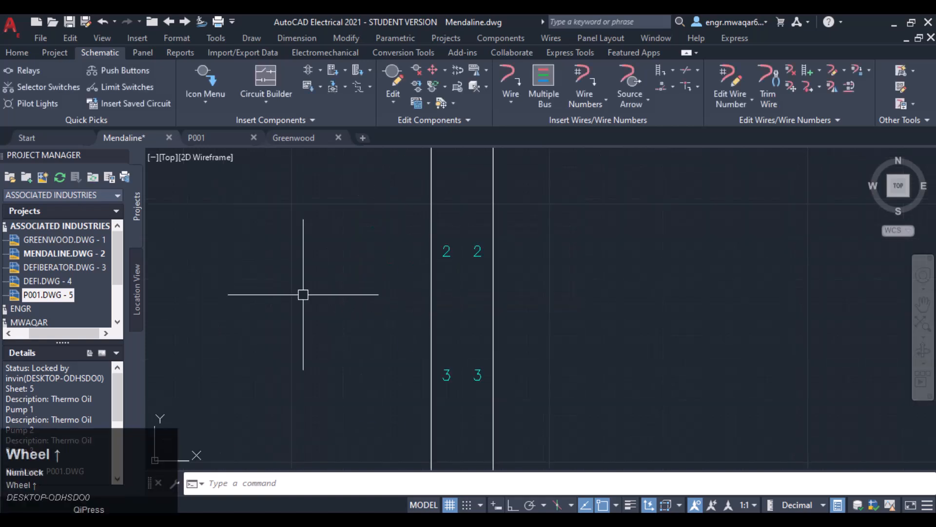
scroll(341, 268, down, 2)
middle_drag(341, 268, 445, 221)
scroll(445, 221, up, 2)
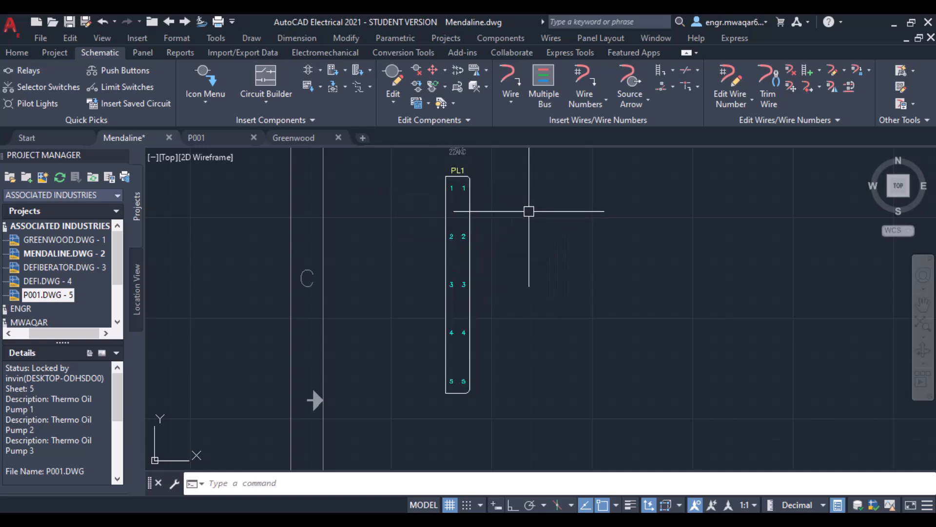
scroll(551, 244, down, 1)
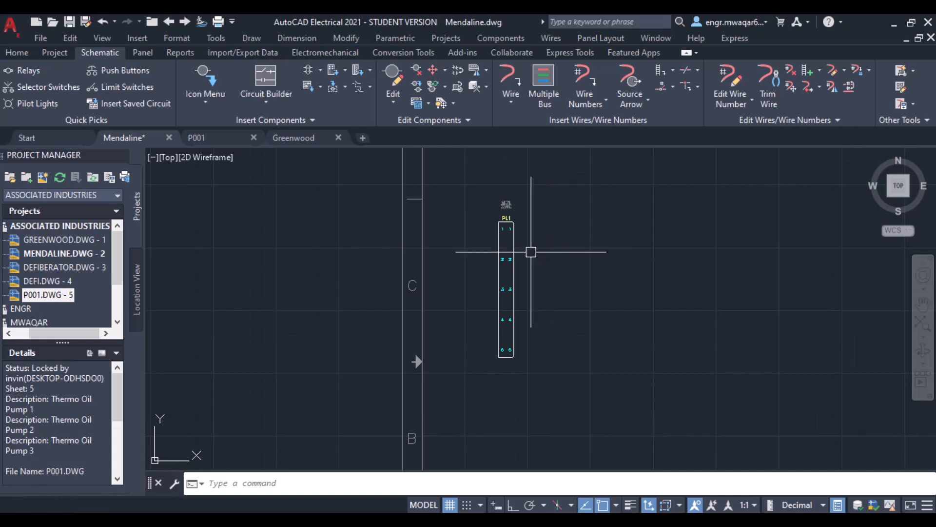
scroll(540, 253, up, 6)
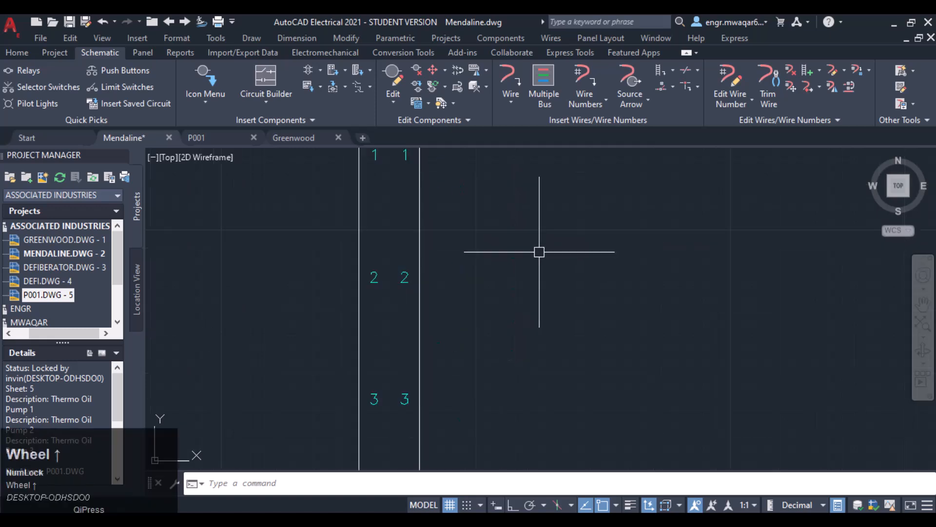
scroll(459, 182, down, 4)
middle_drag(493, 188, 575, 191)
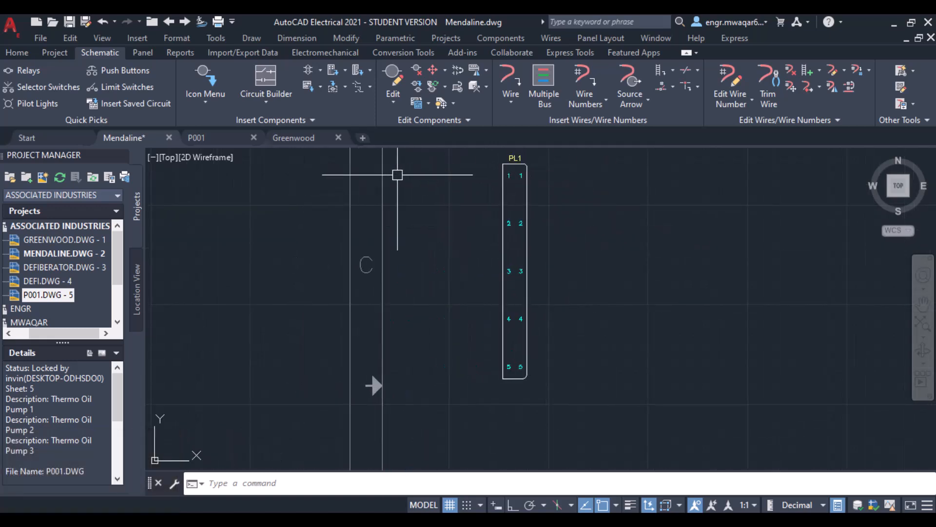
scroll(605, 196, down, 4)
mouse_move(655, 192)
middle_down()
mouse_move(675, 190)
mouse_move(353, 228)
mouse_move(544, 195)
middle_up()
scroll(382, 224, up, 2)
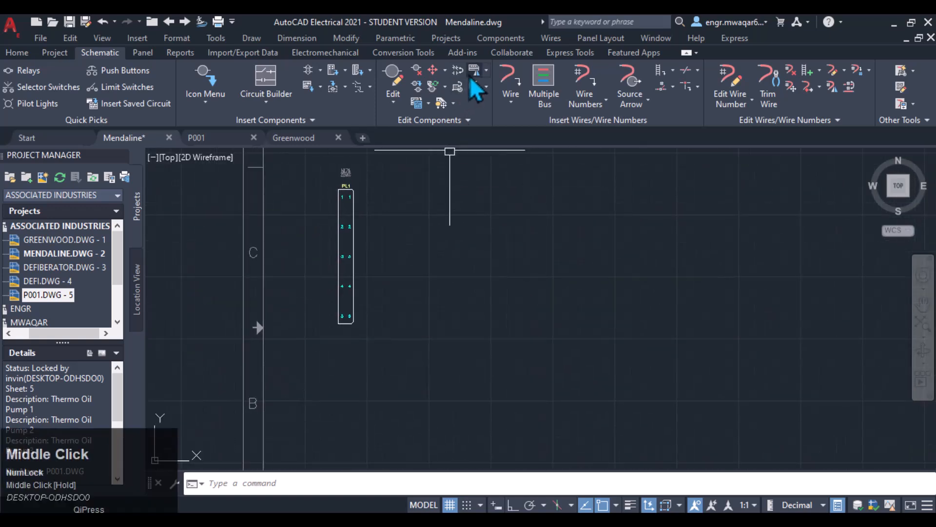
- Reopen Insert Connector, expand the details, and set the type to Plug Only
click(368, 72)
click(370, 89)
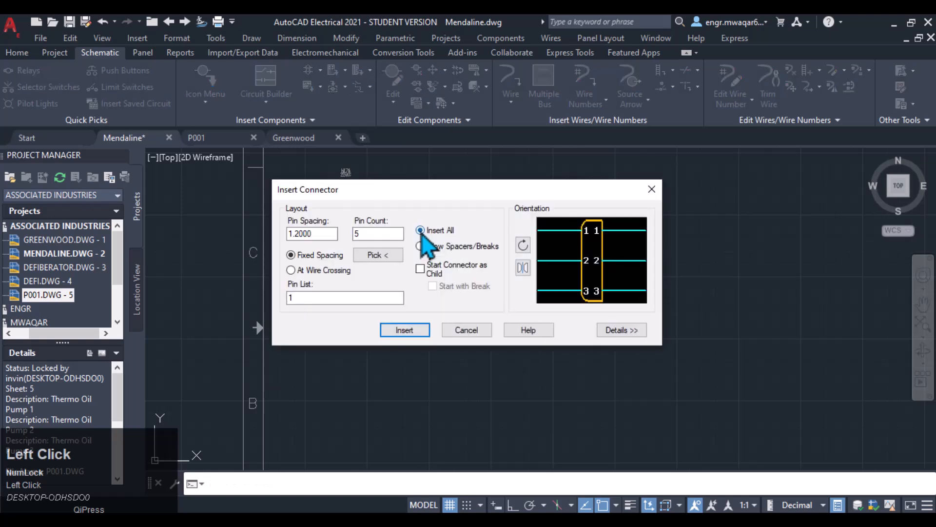
click(614, 330)
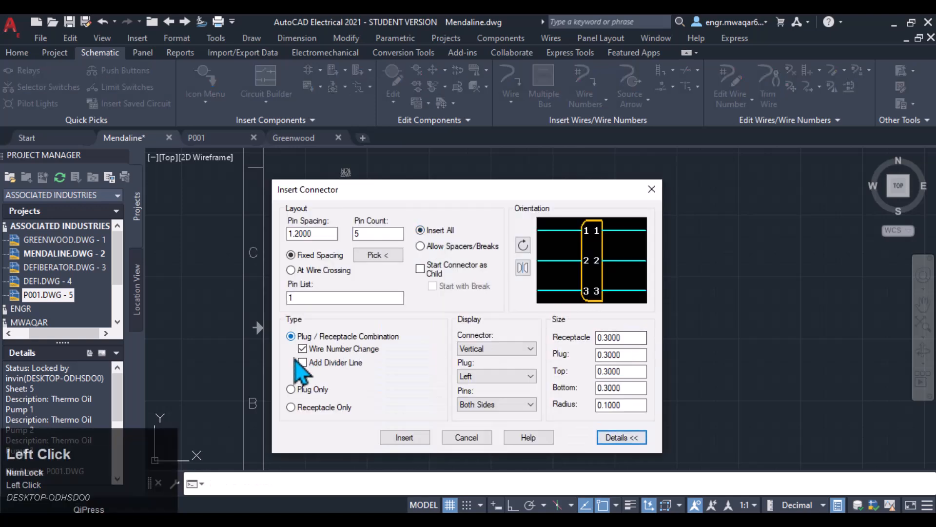
click(291, 389)
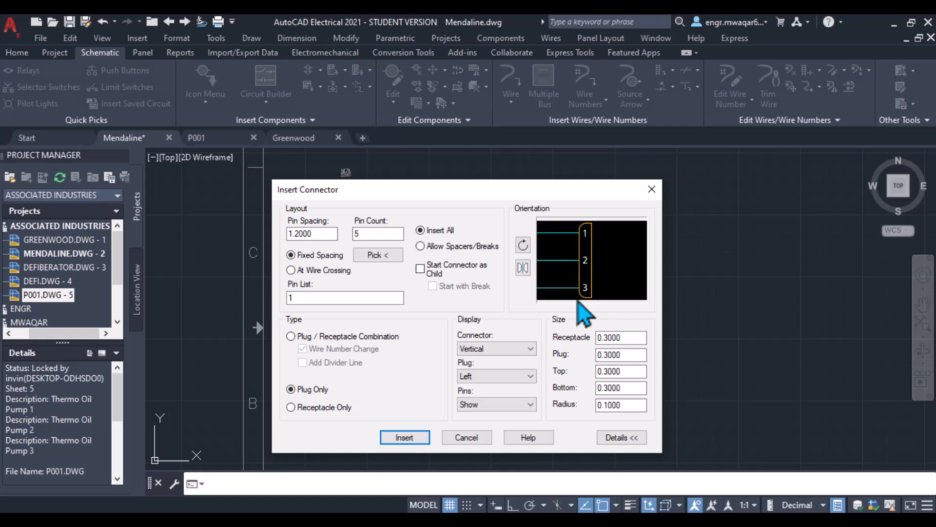
- Try the Receptacle Only and Plug / Receptacle Combination types, toggling the Wire Number Change and Add Divider Line options
click(301, 409)
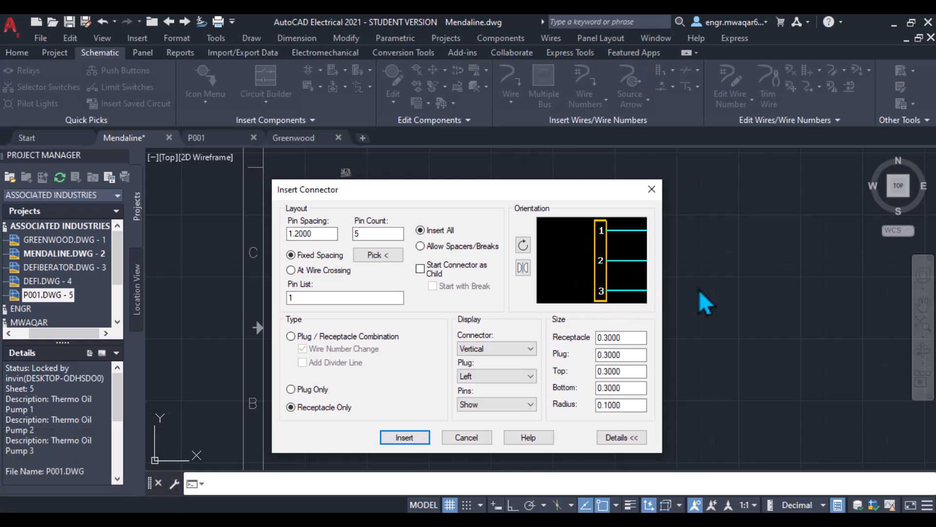
click(292, 336)
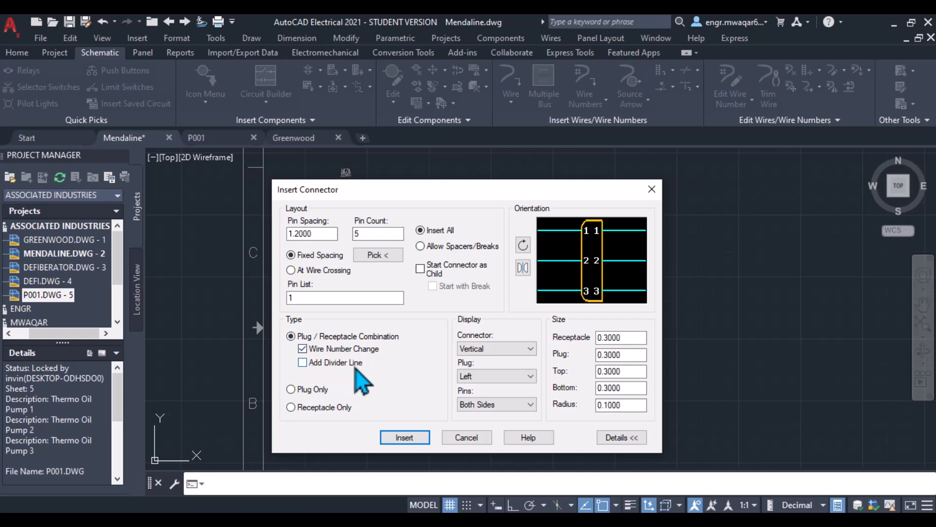
click(308, 363)
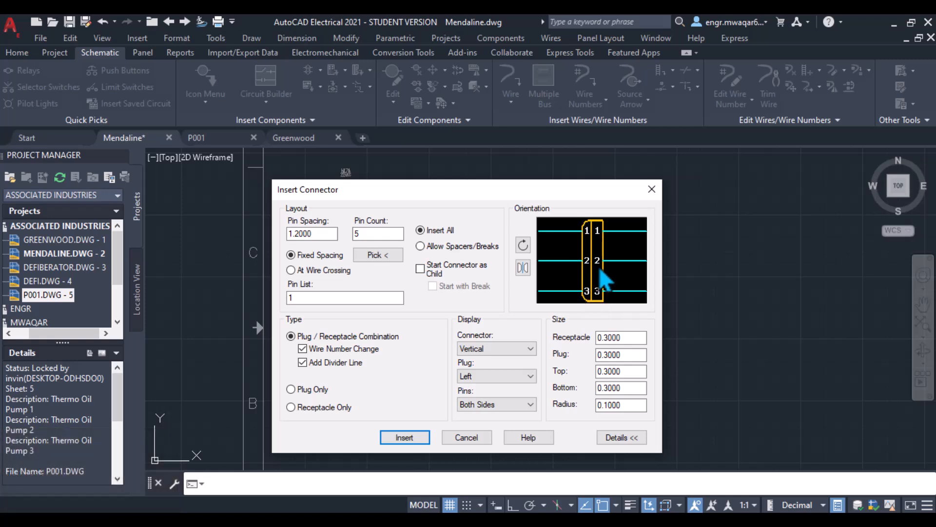
click(303, 361)
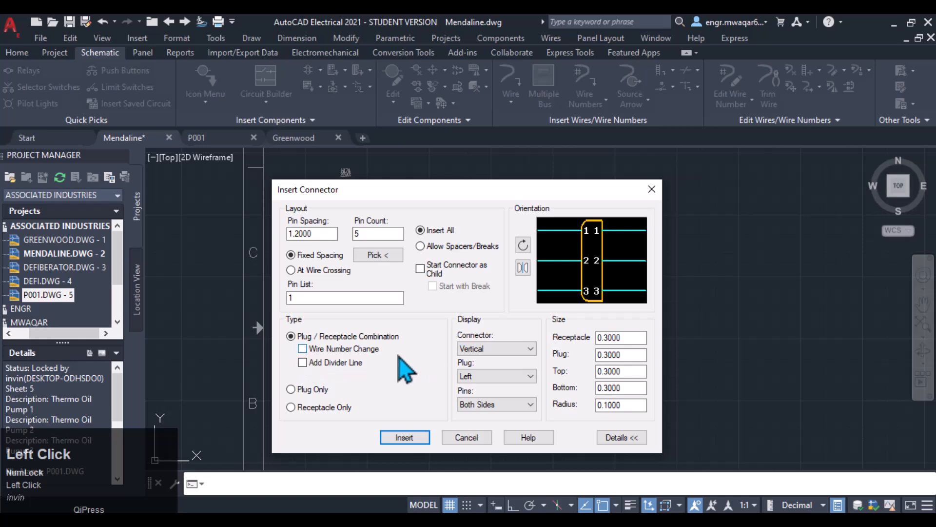
- Move the dialog up and switch the connector display to Horizontal, then back to Vertical
drag(479, 193, 481, 75)
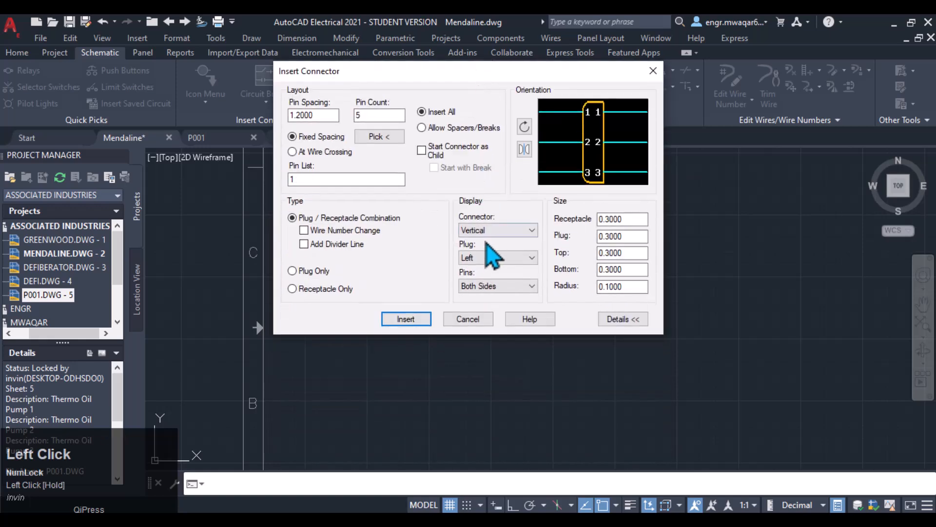
click(531, 230)
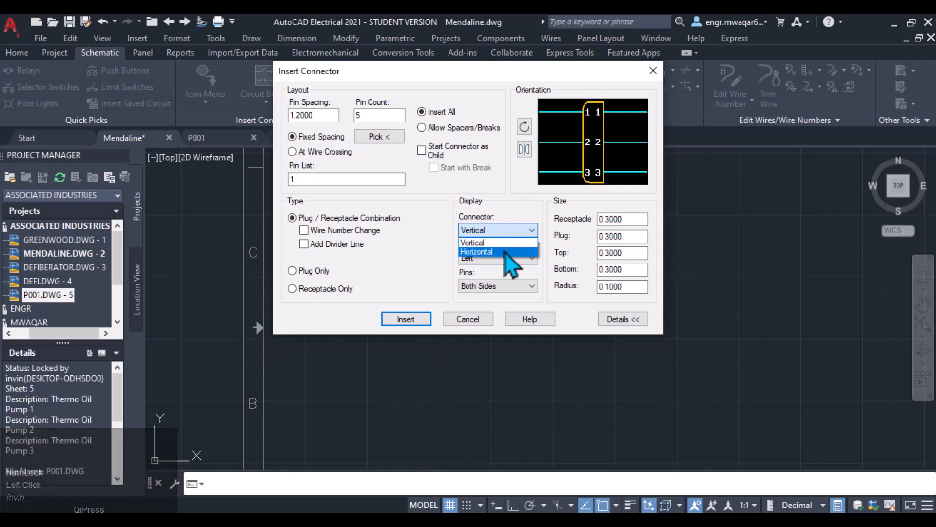
click(508, 251)
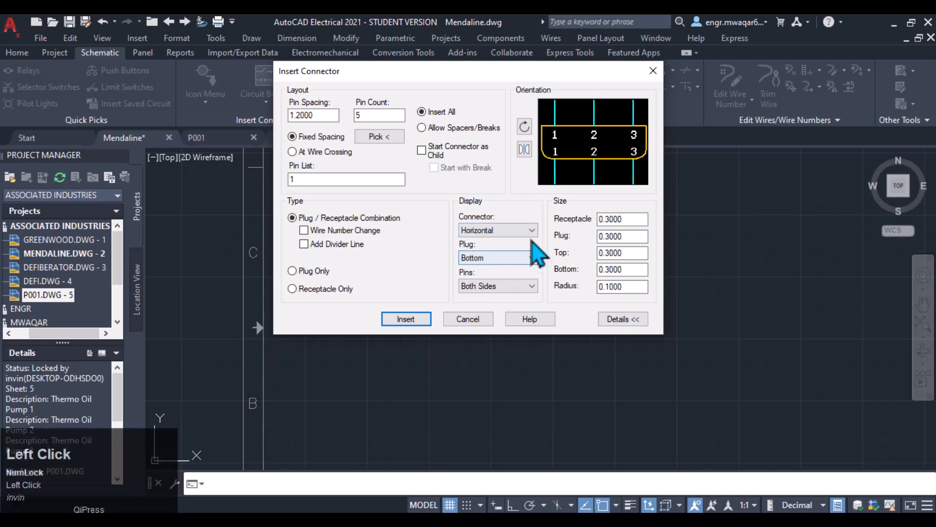
click(532, 230)
click(483, 242)
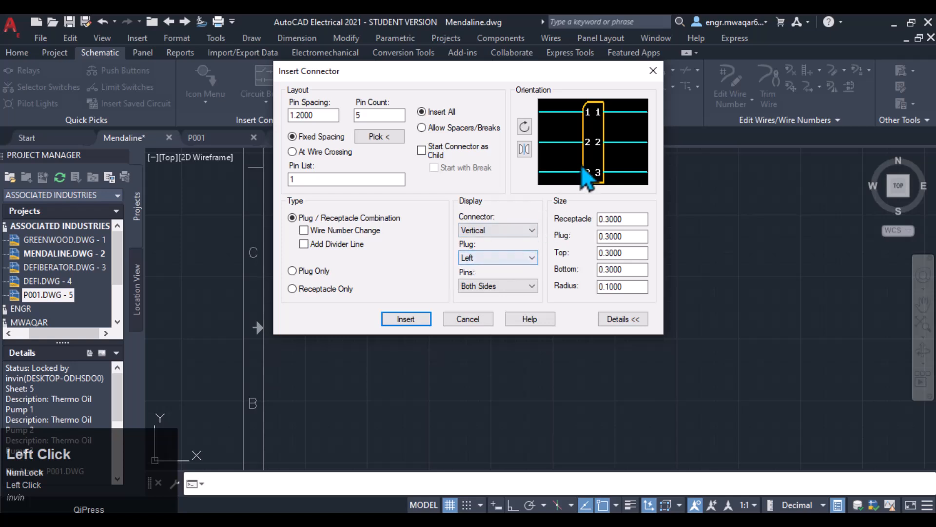
- Switch the plug display side to Right, then back to Left
click(531, 257)
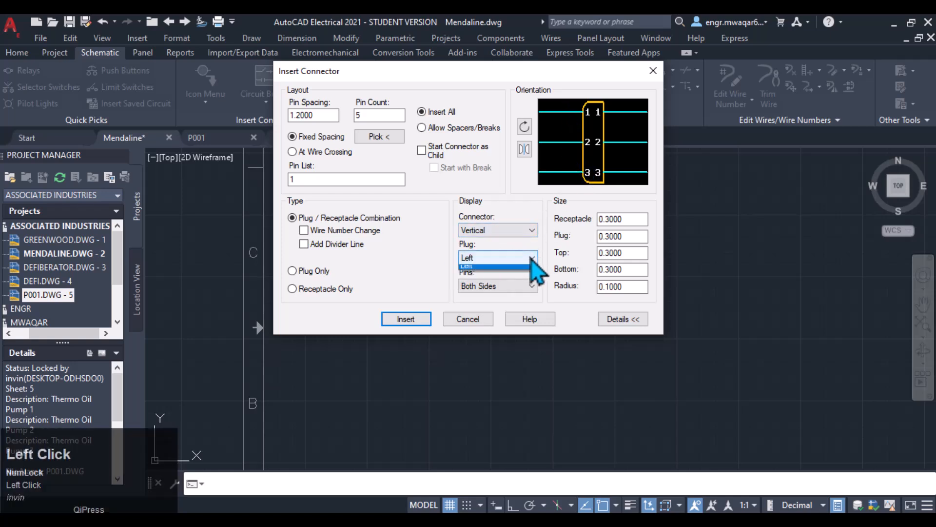
click(494, 270)
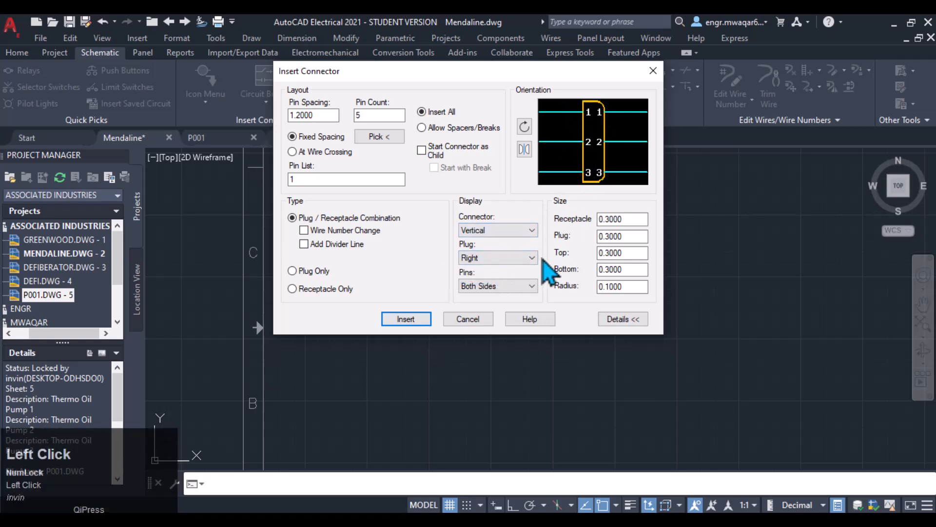
click(530, 257)
click(498, 282)
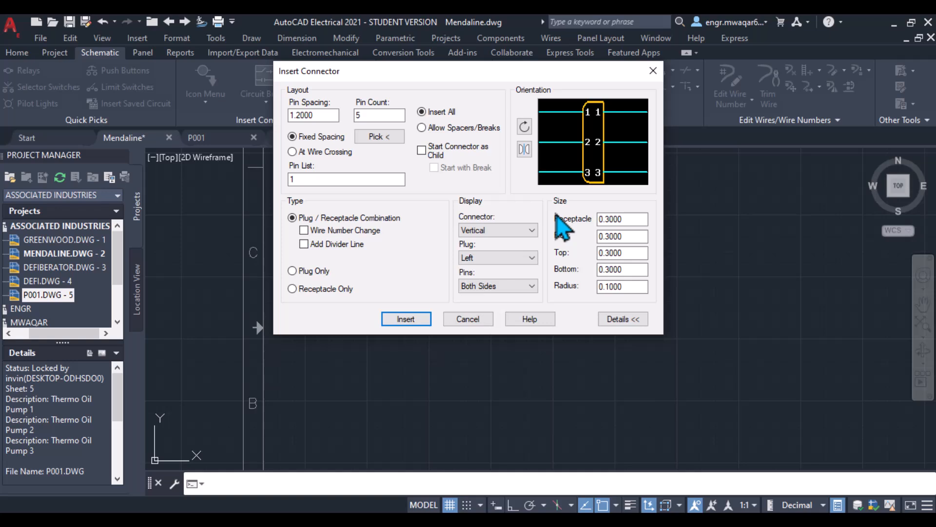
- Cycle the pins display through Plug Side, Receptacle Side and Hide Both, returning to Both Sides
click(531, 286)
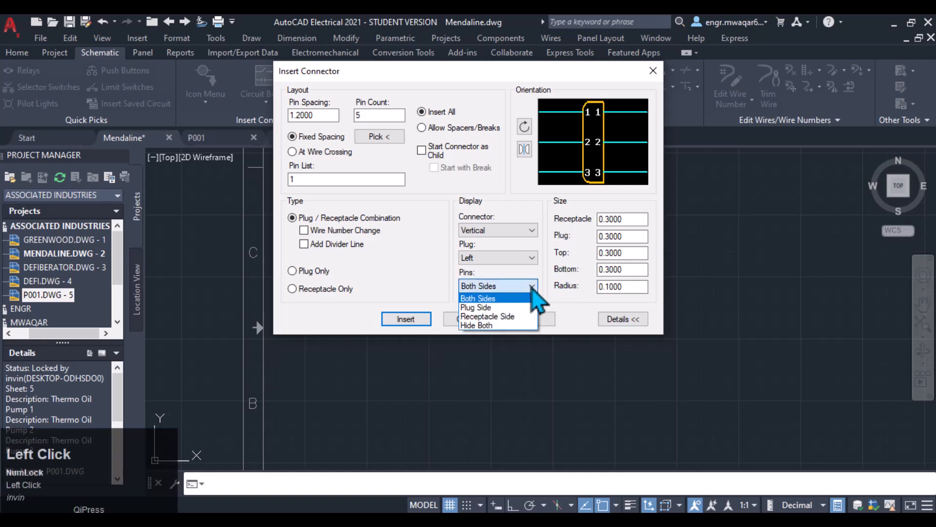
click(487, 307)
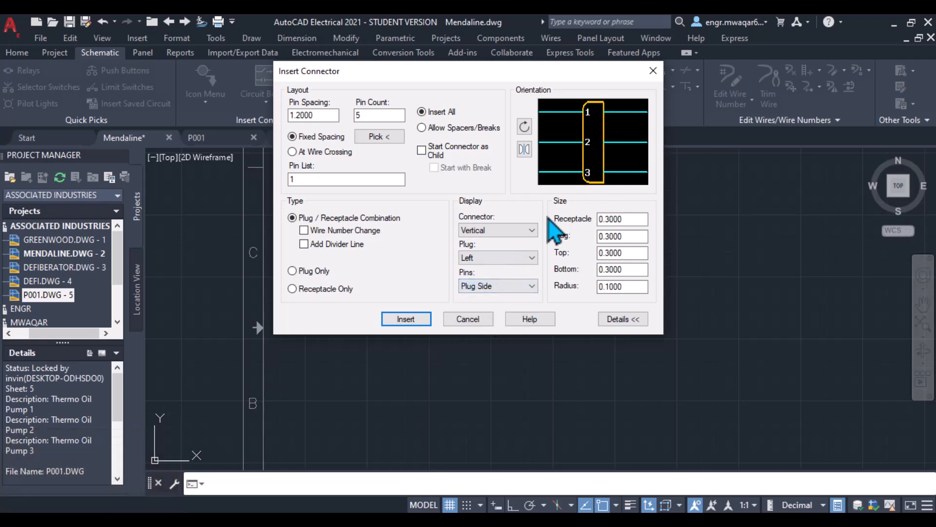
click(531, 287)
click(517, 316)
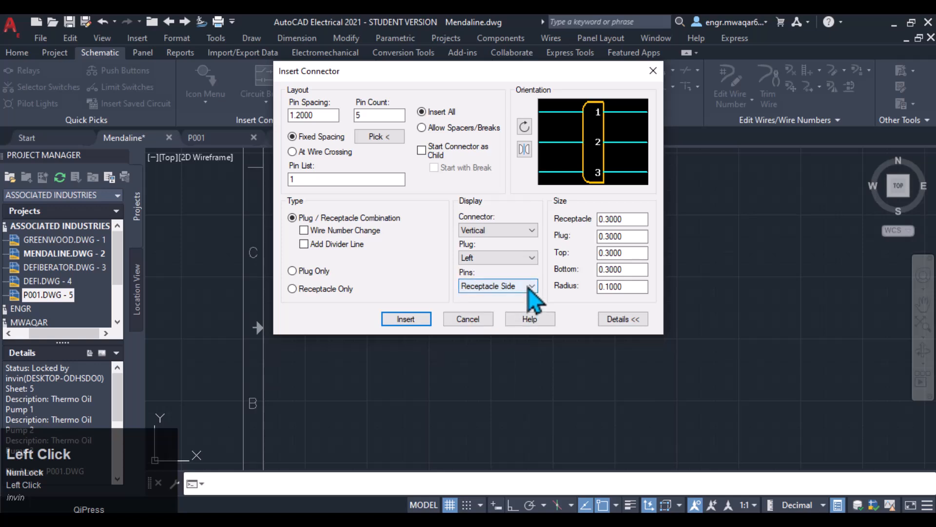
click(529, 287)
click(509, 324)
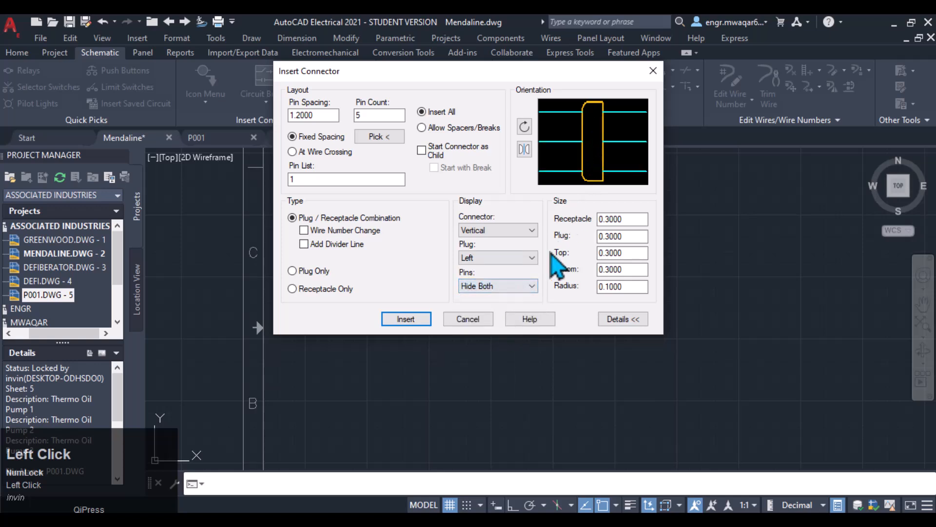
click(532, 287)
click(505, 300)
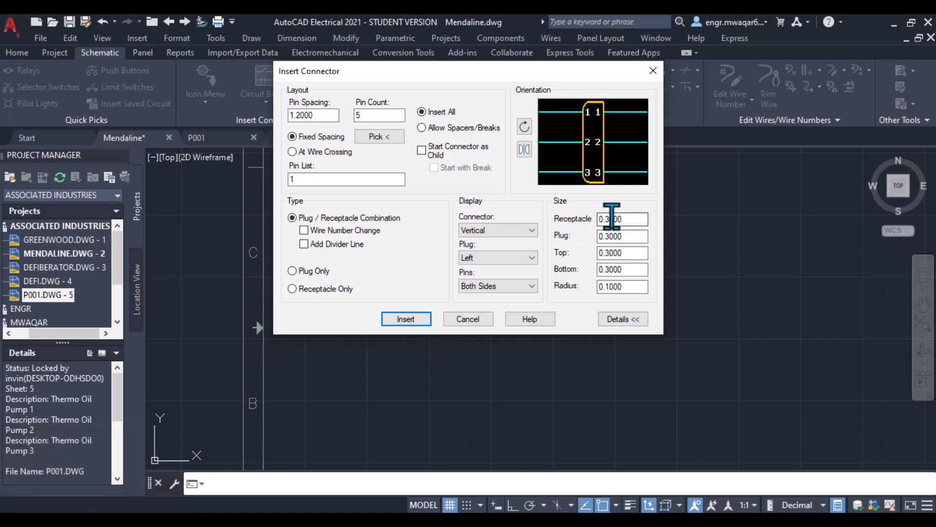
- Insert a Plug Only connector flipped, placed to the right of PL1 as PL2, and accept its component settings
click(620, 219)
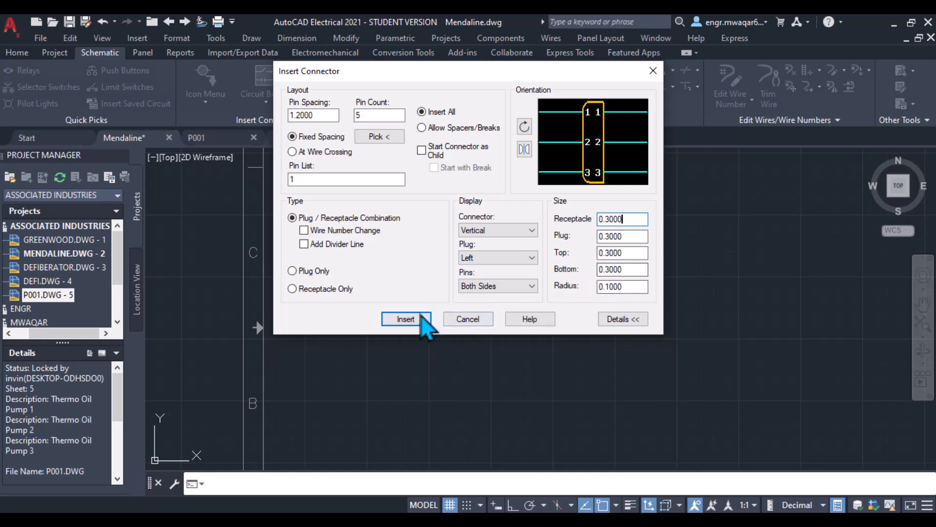
click(310, 271)
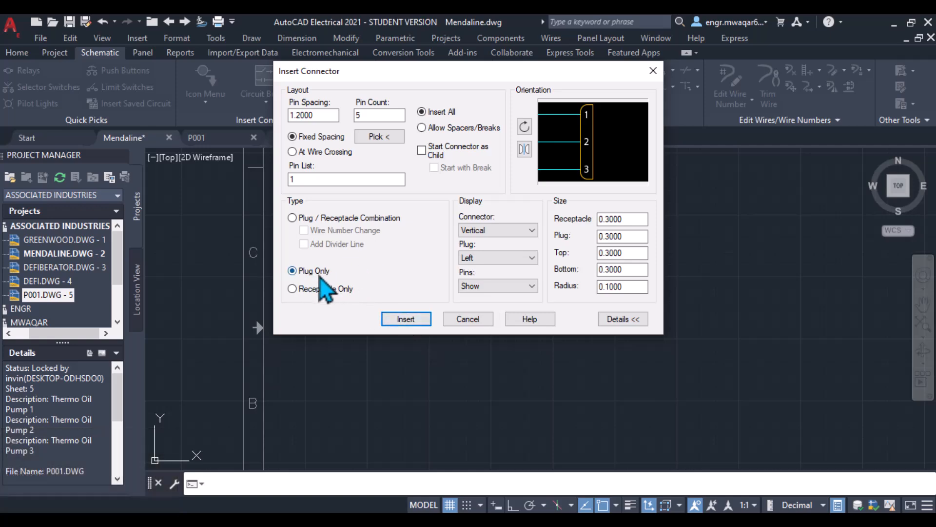
click(406, 319)
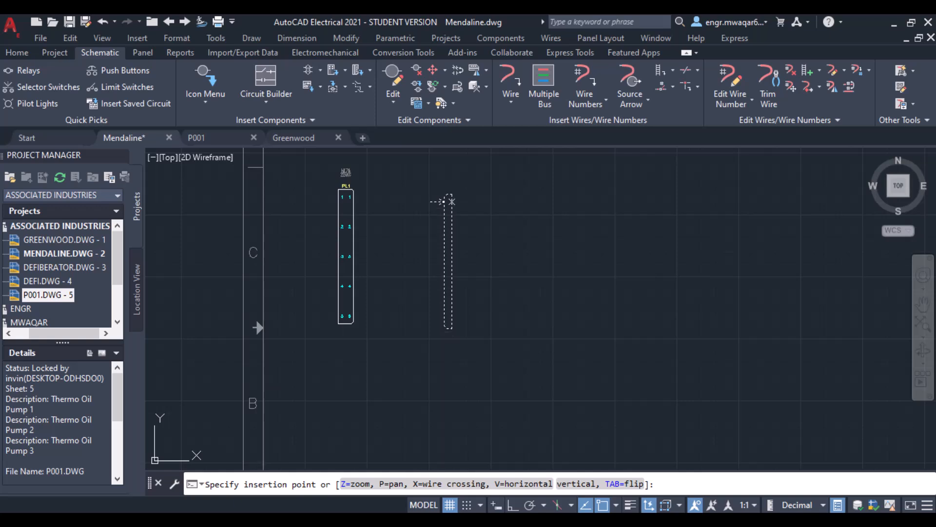
key(Tab)
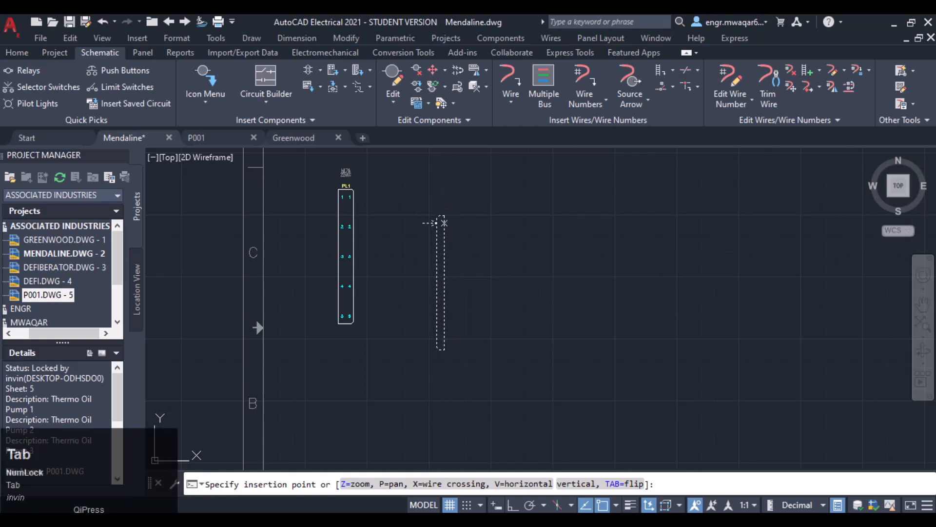
click(442, 199)
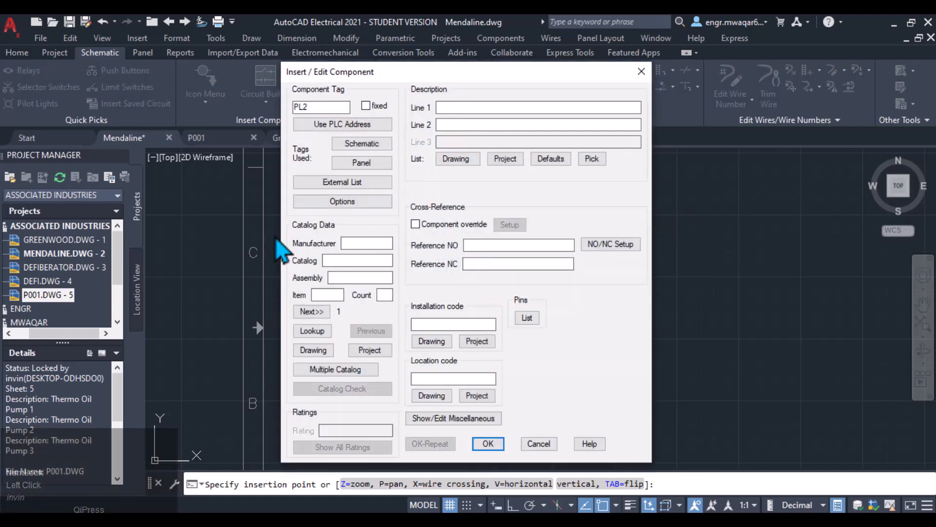
click(488, 443)
- Draw a horizontal wire across PL1's pin 1 row toward PL2
scroll(479, 241, up, 4)
middle_click(461, 208)
mouse_move(462, 207)
middle_down()
mouse_move(637, 336)
mouse_move(608, 126)
middle_up()
scroll(576, 274, up, 2)
scroll(604, 318, down, 4)
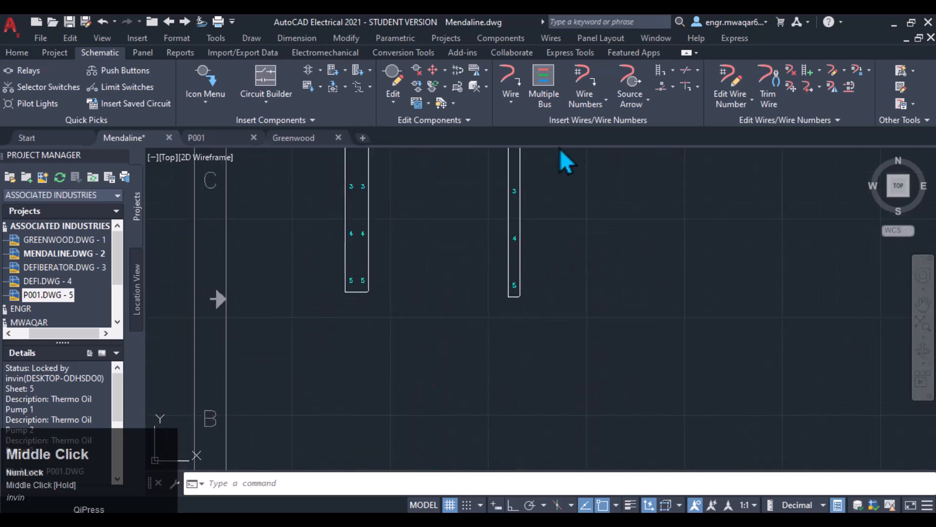
middle_drag(603, 264, 662, 409)
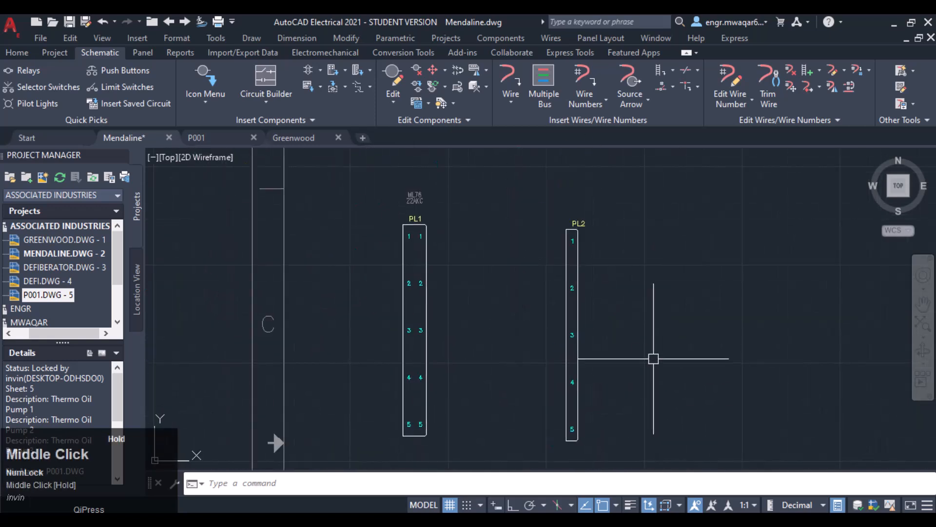
click(511, 80)
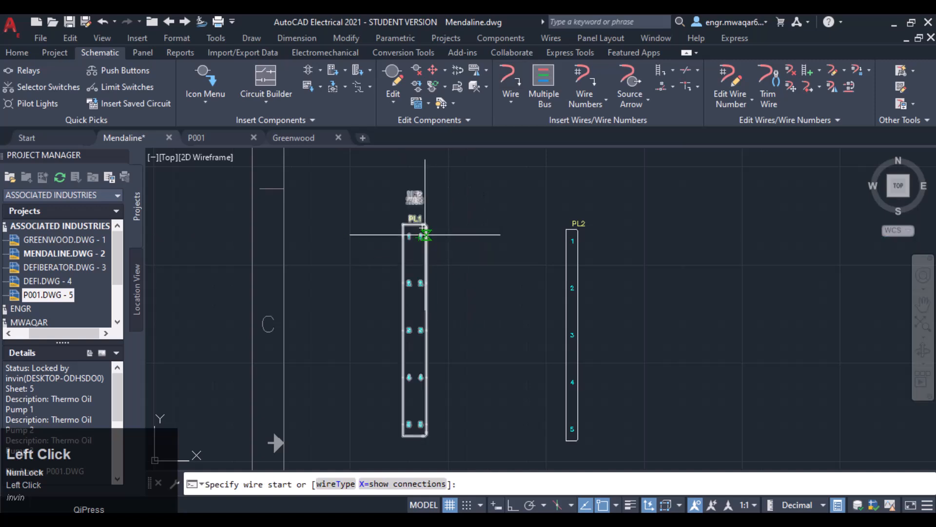
click(318, 237)
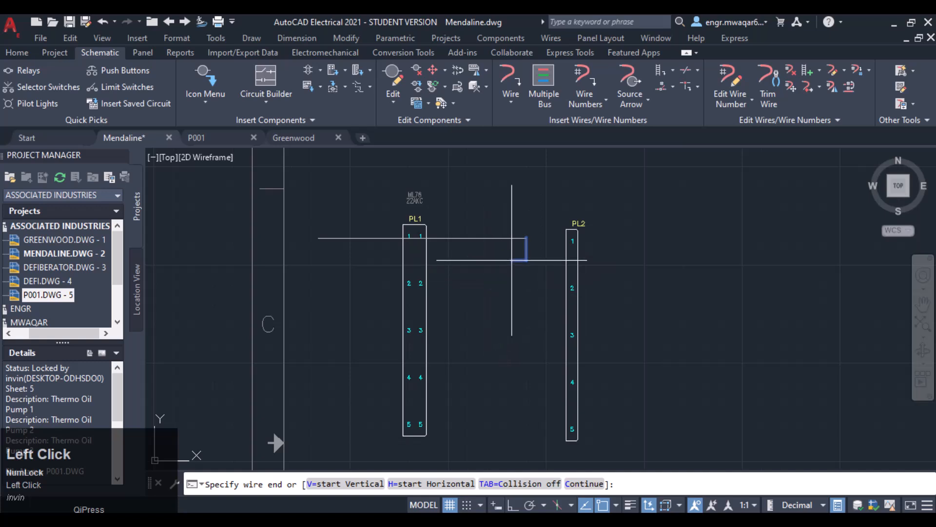
key(Escape)
- Draw a horizontal wire across PL1's pin 2 row toward PL2
click(511, 82)
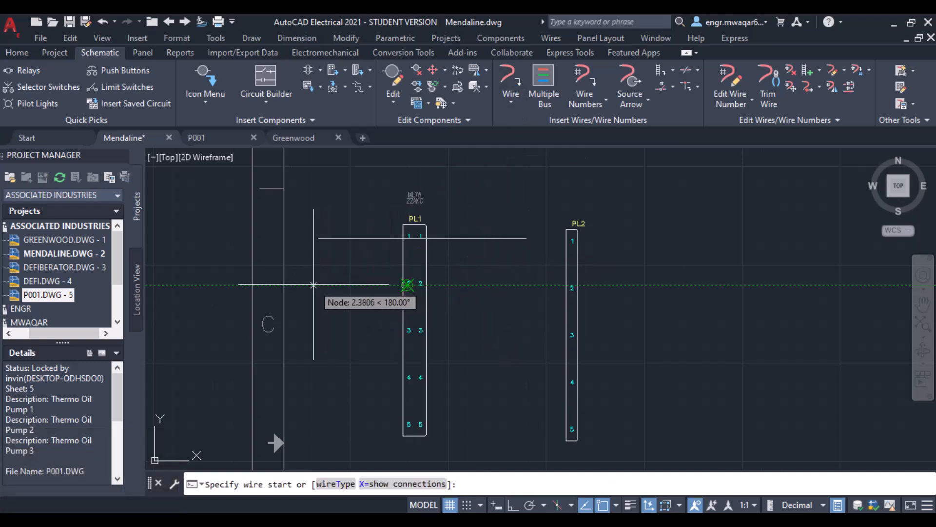
click(319, 285)
click(511, 286)
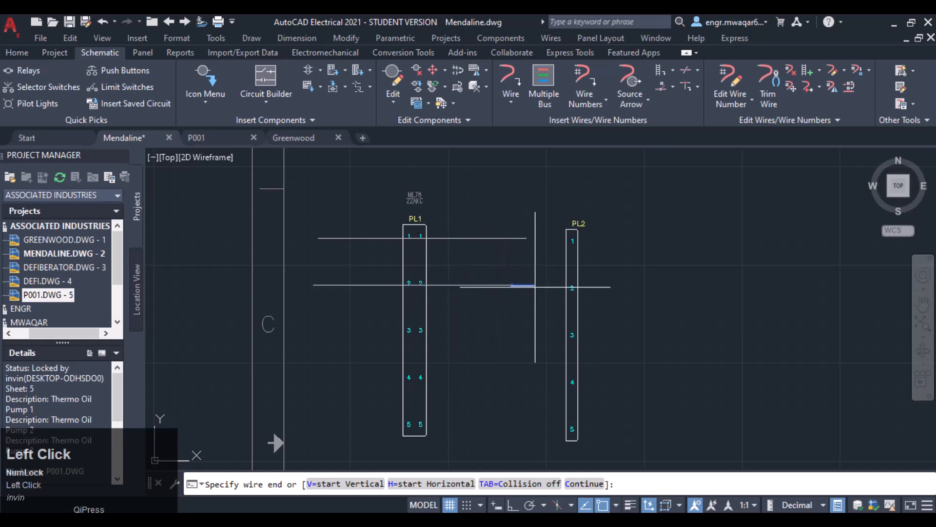
key(Escape)
- Draw a horizontal wire across PL1's pin 3 row toward PL2
scroll(429, 271, up, 1)
scroll(431, 265, up, 2)
middle_click(452, 261)
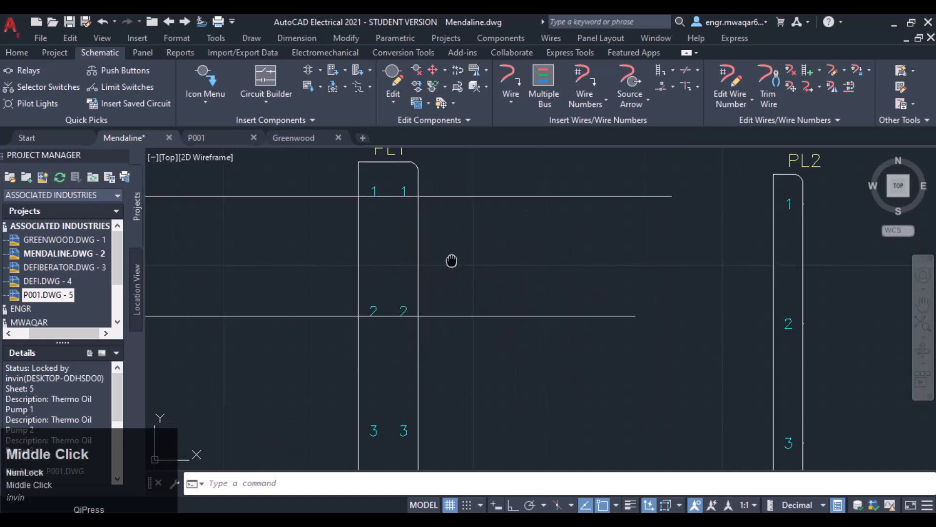
scroll(566, 220, down, 2)
scroll(518, 318, up, 1)
click(512, 85)
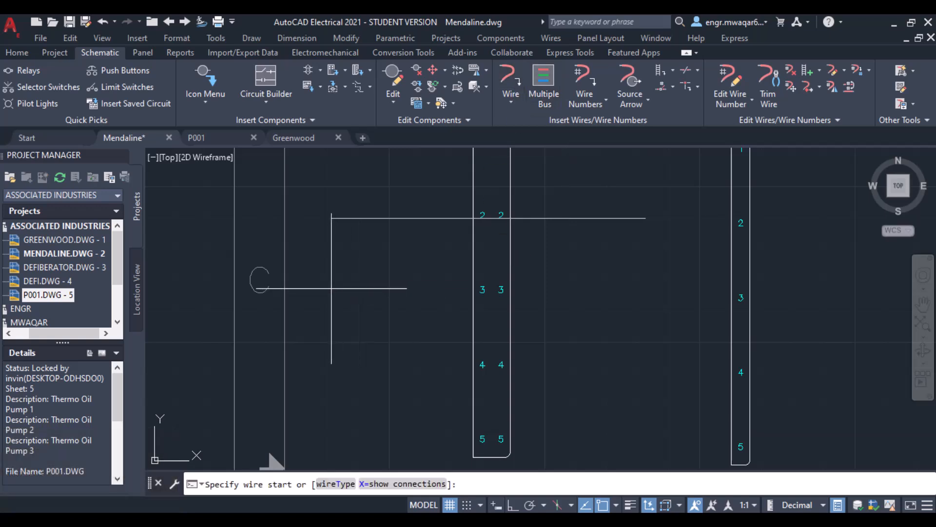
click(332, 289)
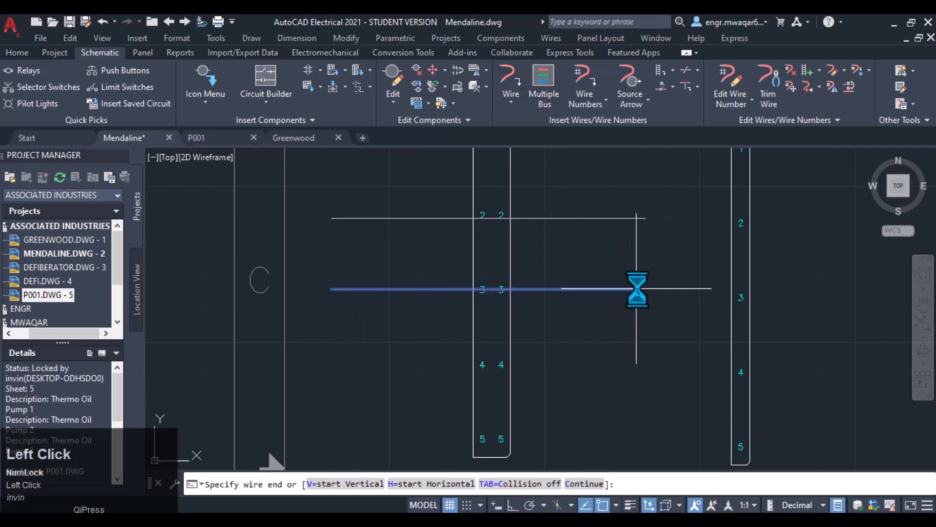
click(649, 290)
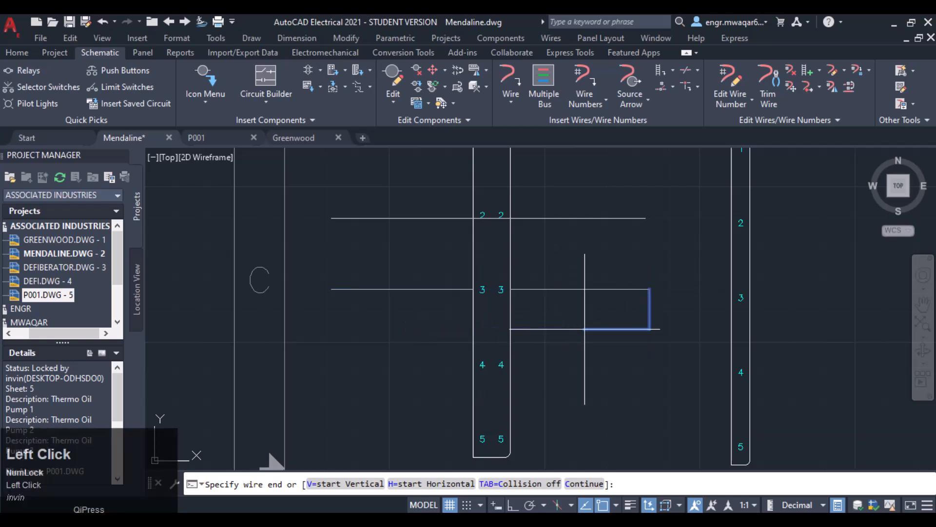
key(Escape)
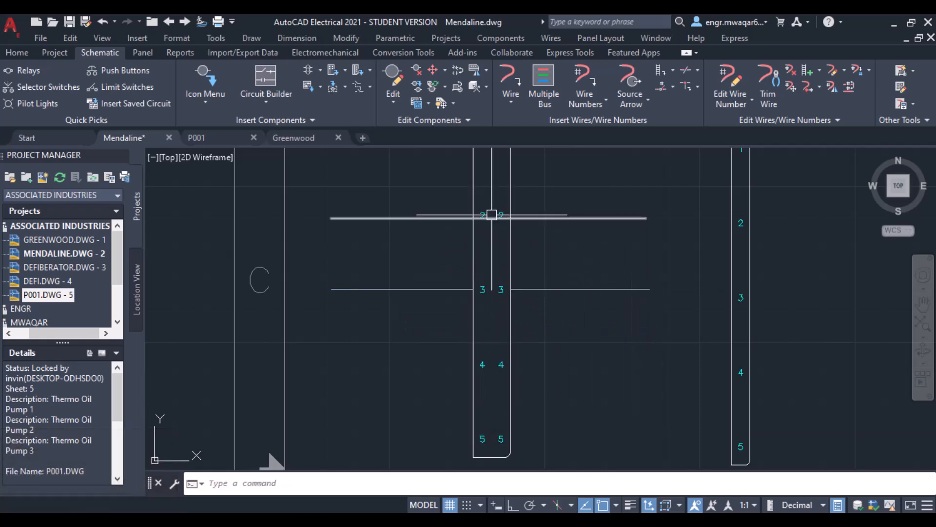
- Zoom and pan across PL1 and PL2 to examine the drawn wires
scroll(514, 267, down, 2)
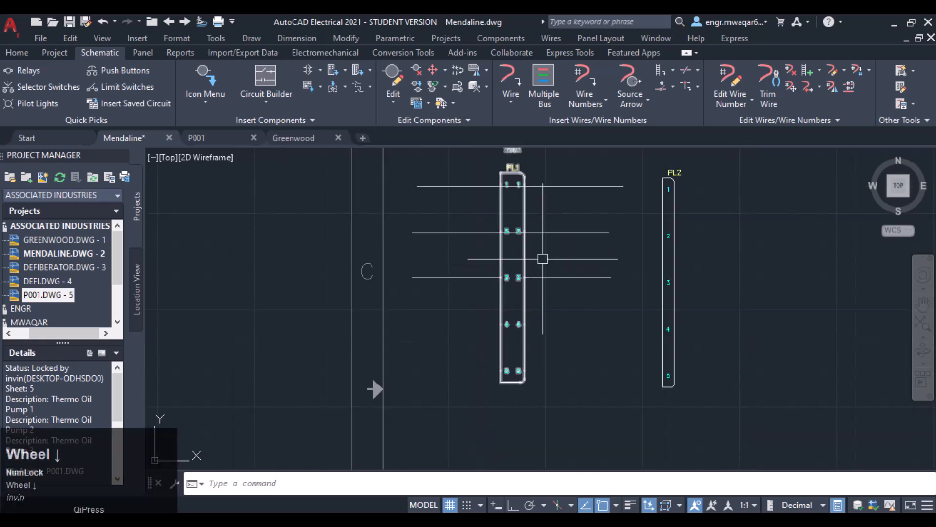
mouse_move(541, 257)
middle_down()
mouse_move(553, 272)
mouse_move(506, 283)
middle_up()
scroll(446, 215, up, 3)
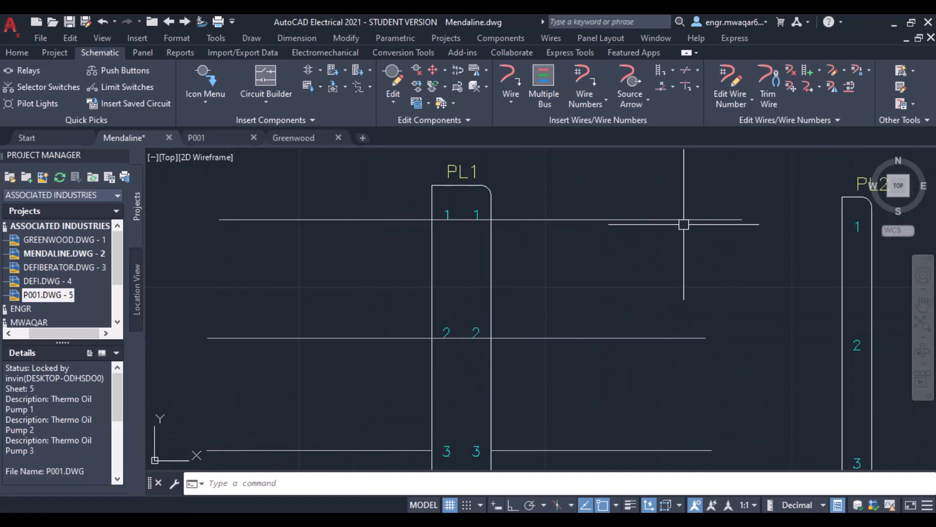
scroll(682, 236, down, 2)
middle_drag(682, 235, 493, 181)
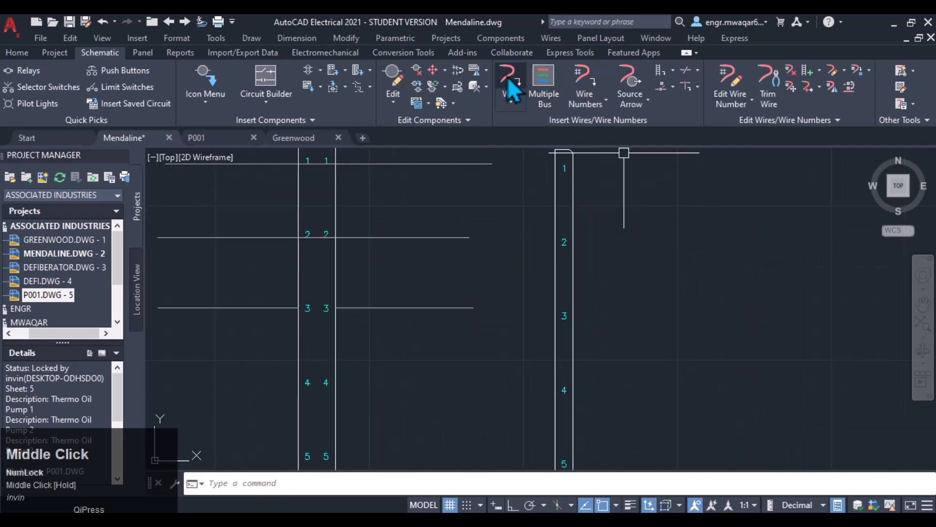
- Draw a wire from PL2's pin 1 heading right
click(508, 77)
click(564, 167)
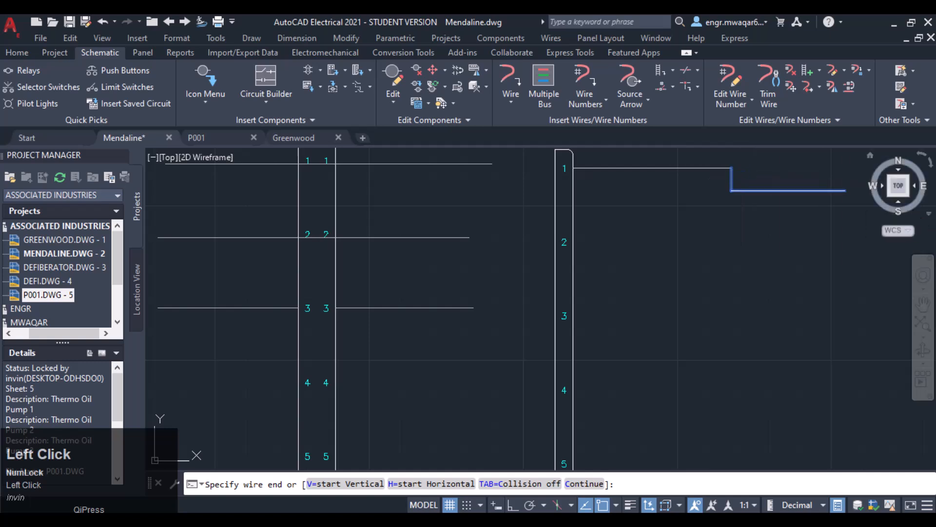
key(Return)
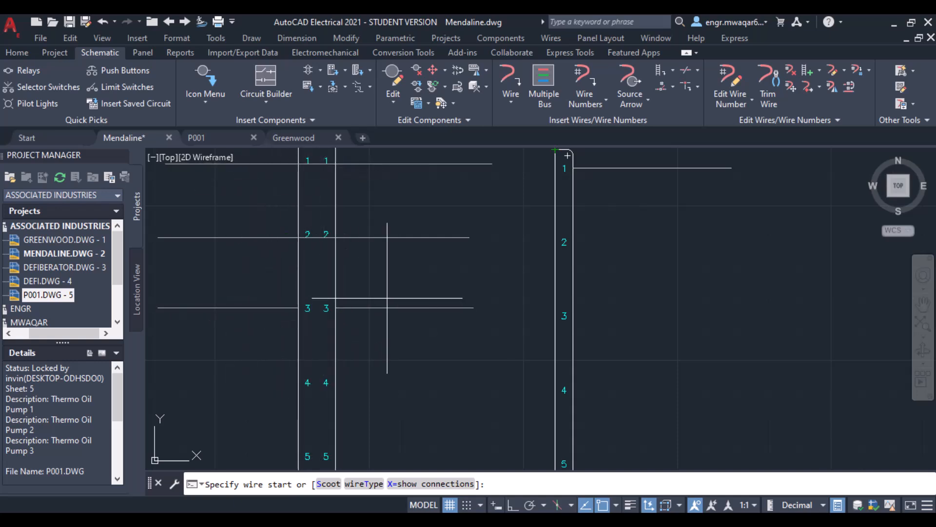
- Set up a new connector insertion with 7 pins and spacers/breaks allowed
scroll(320, 328, down, 2)
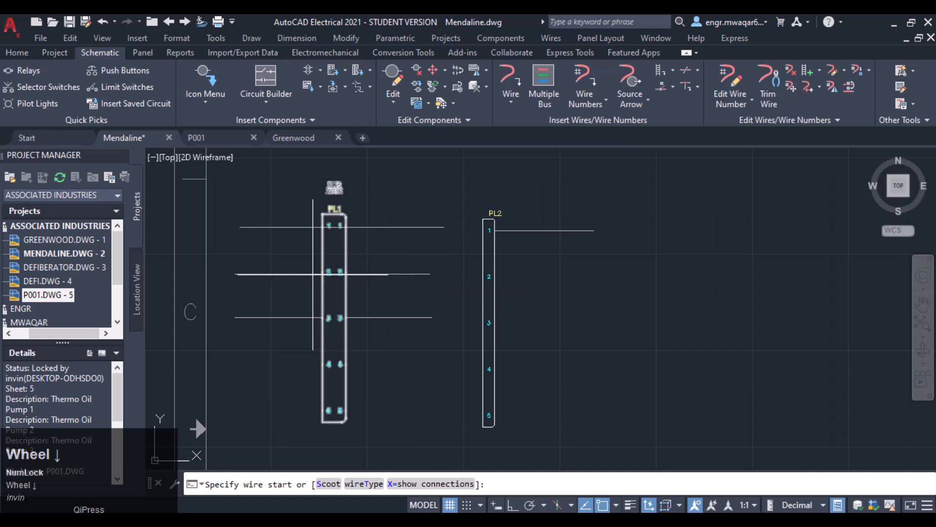
middle_drag(546, 325, 558, 215)
scroll(559, 234, down, 2)
middle_drag(580, 252, 557, 326)
click(476, 87)
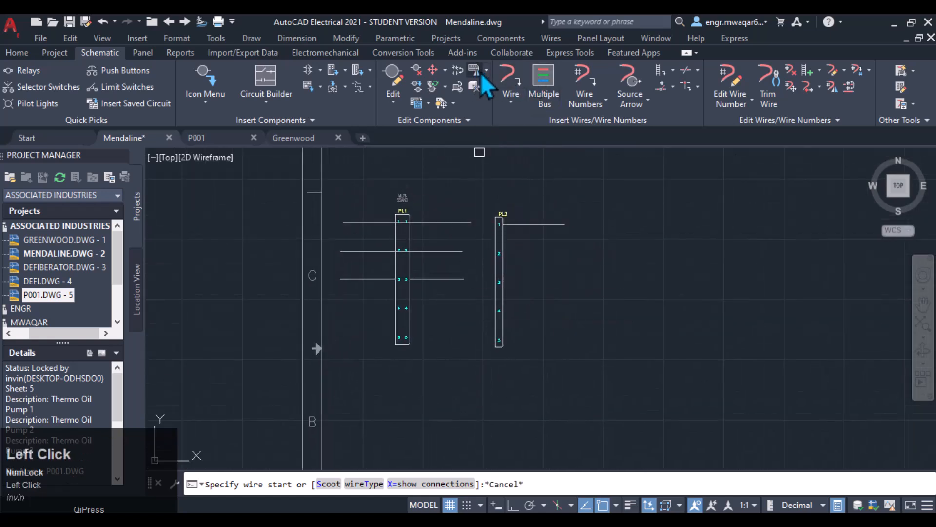
click(370, 71)
click(405, 91)
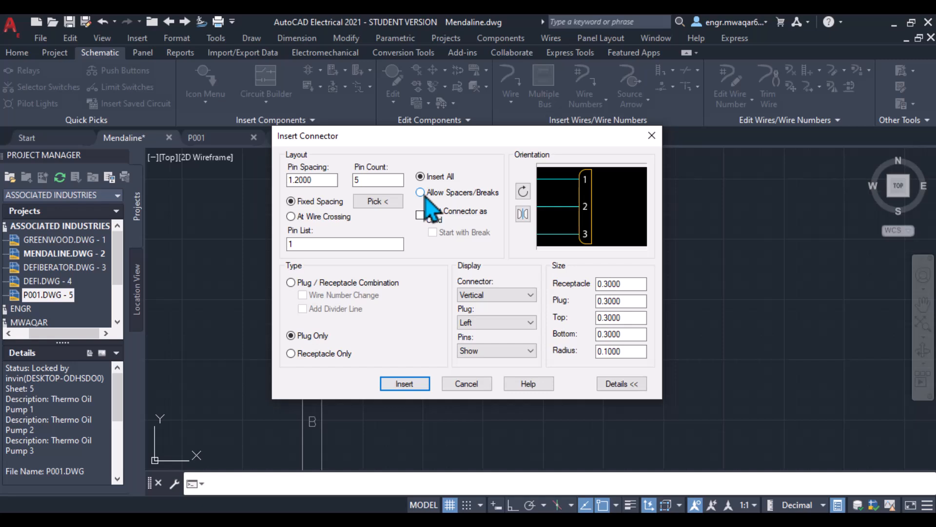
double_click(361, 181)
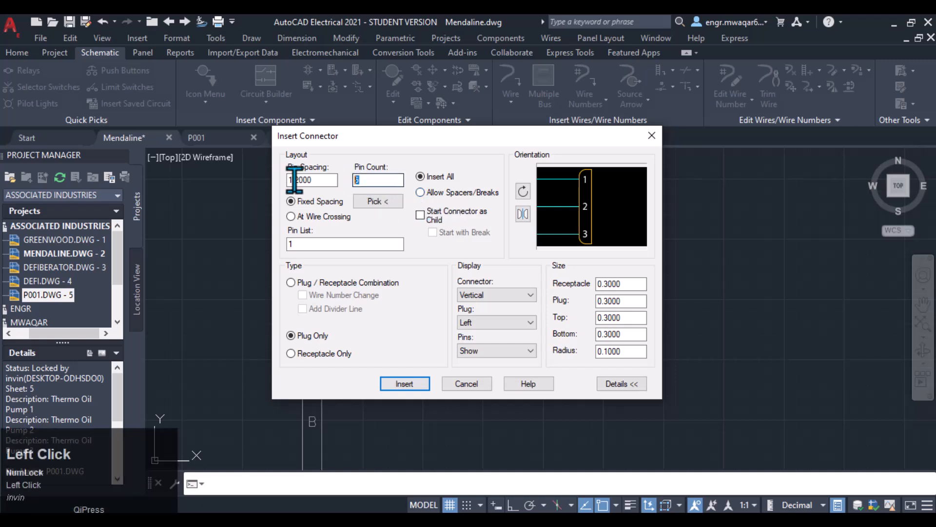
text(7)
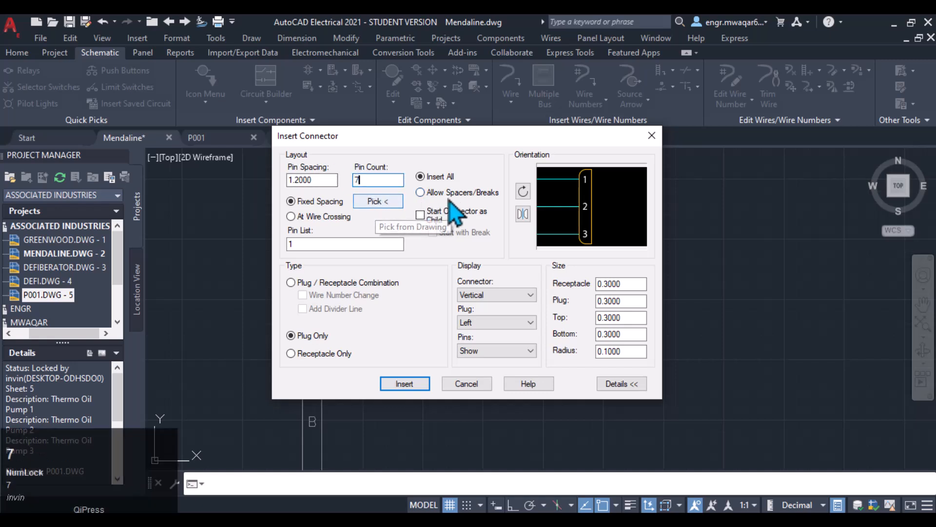
drag(447, 138, 622, 58)
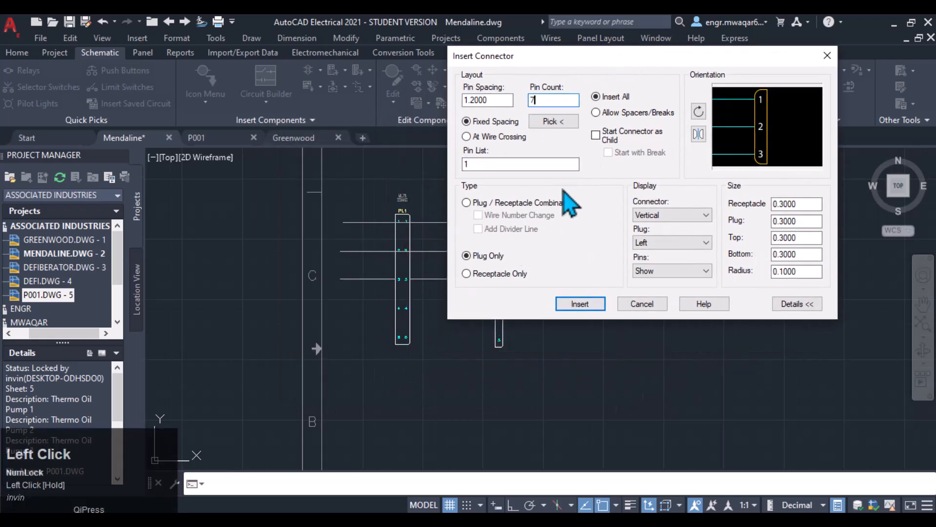
click(596, 112)
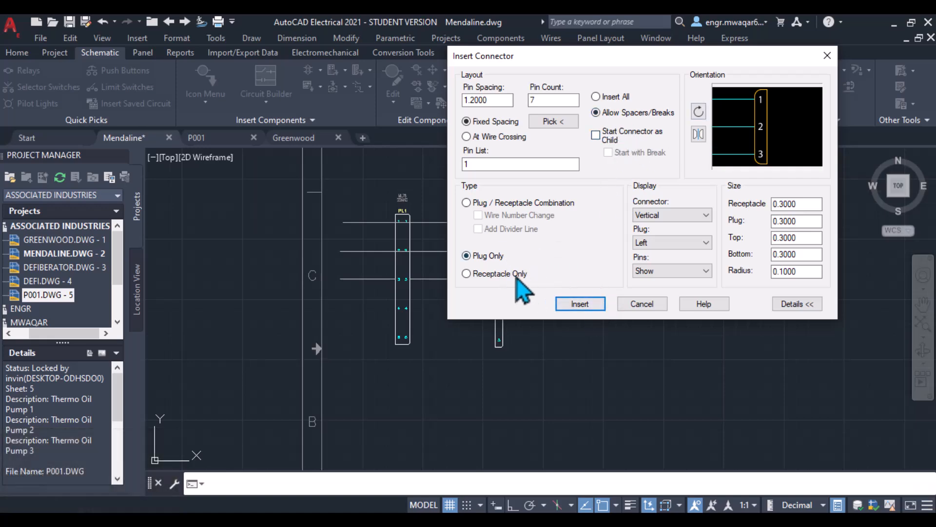
click(583, 305)
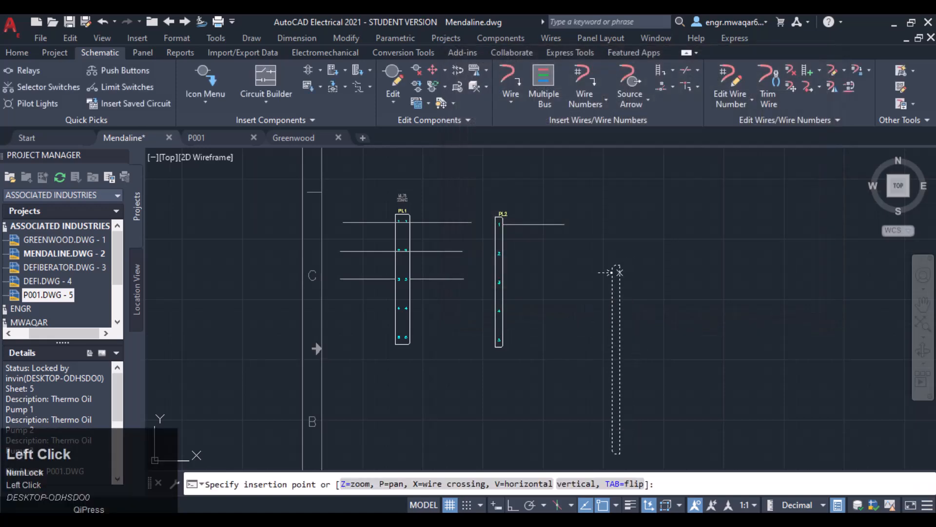
- Place the connector right of PL2, inserting pins 1 and 2, two spacers, pin 3, then break the symbol
click(635, 215)
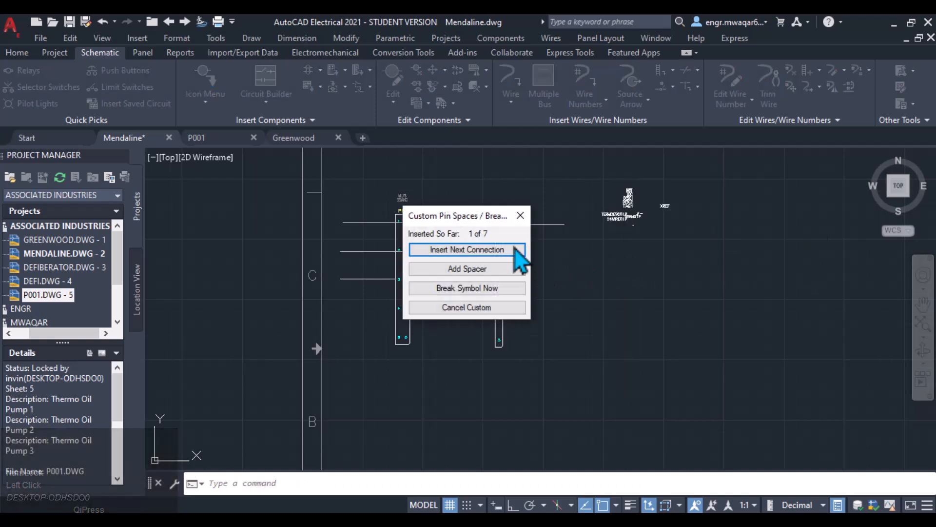
drag(432, 216, 499, 98)
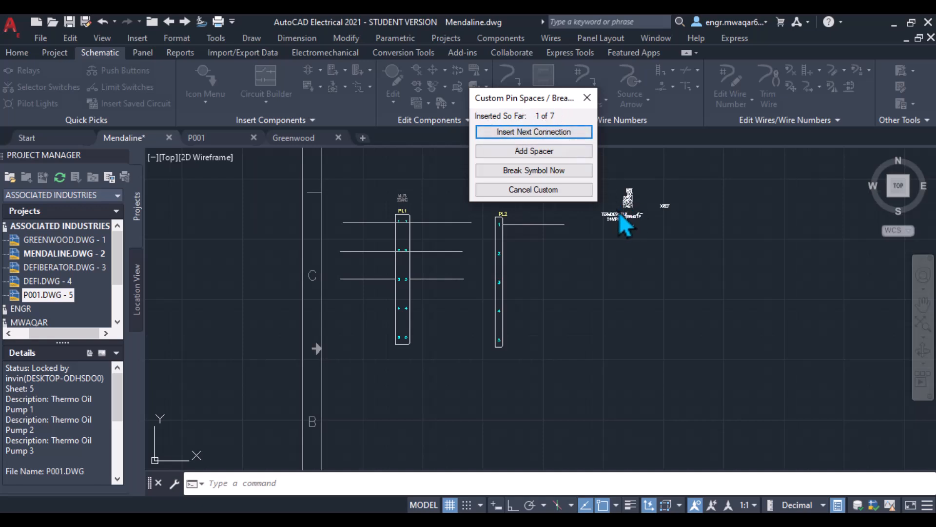
click(533, 134)
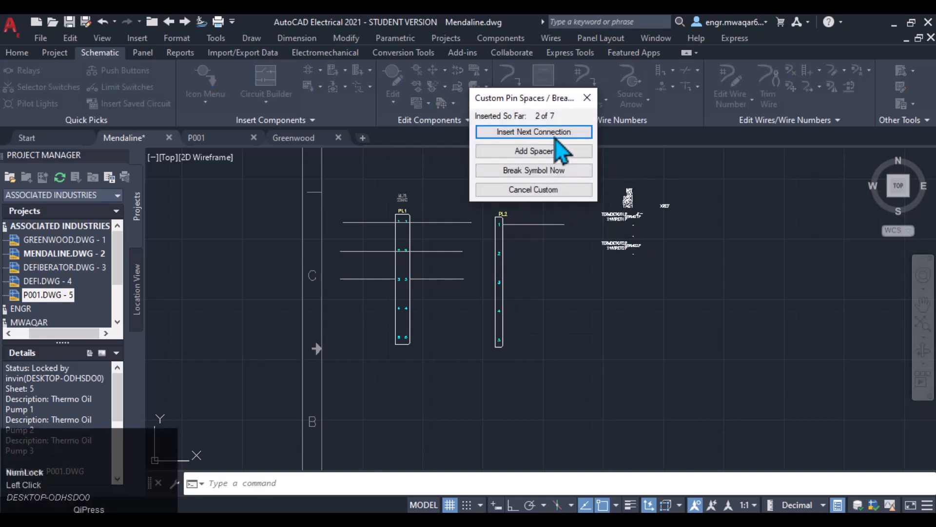
click(530, 152)
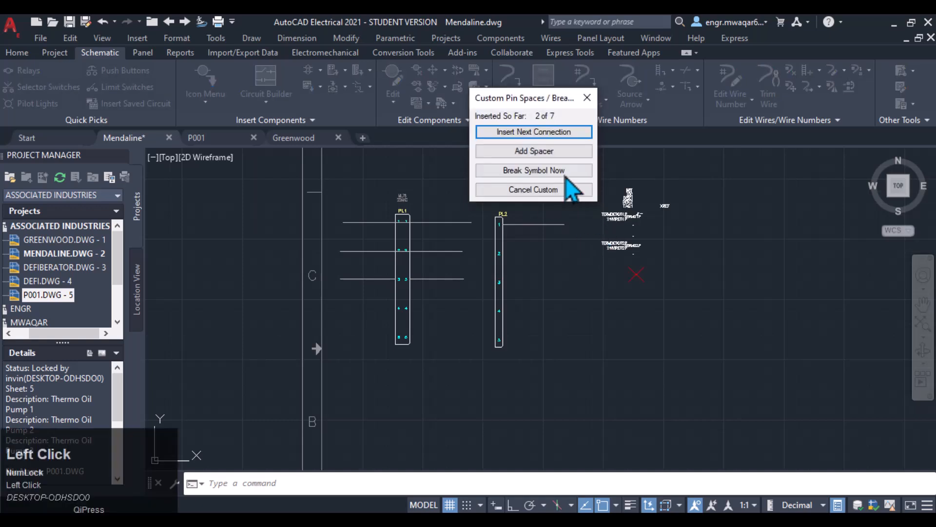
click(541, 152)
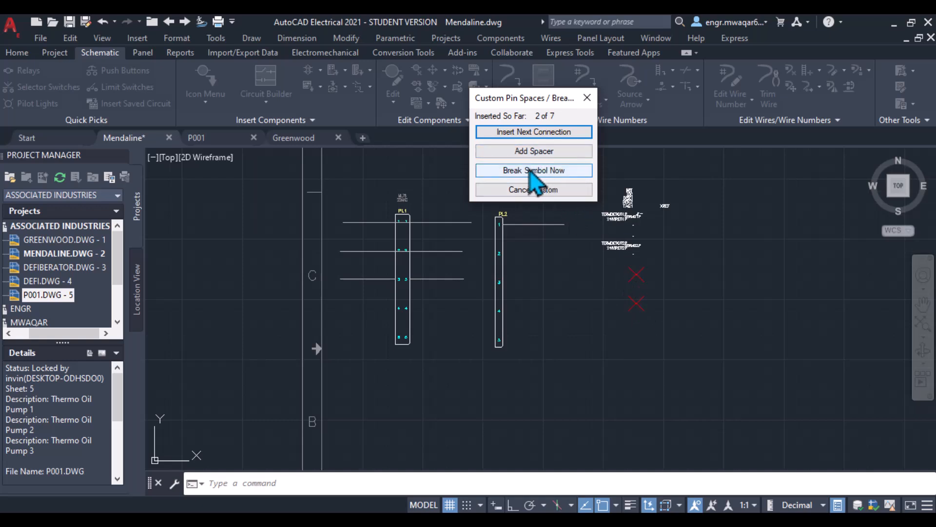
click(534, 132)
click(533, 170)
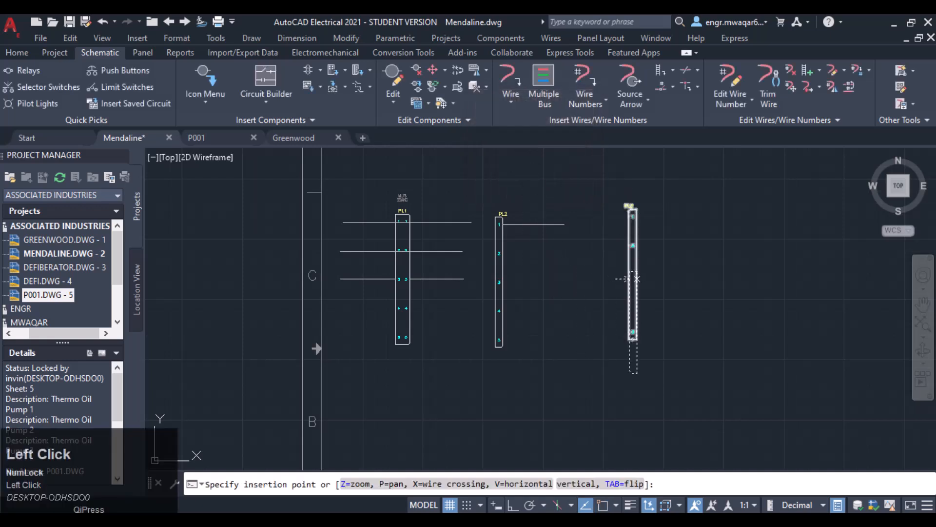
- Place the connector's second part further right with the remaining pins inserted all together, and confirm the component dialog
scroll(673, 251, up, 2)
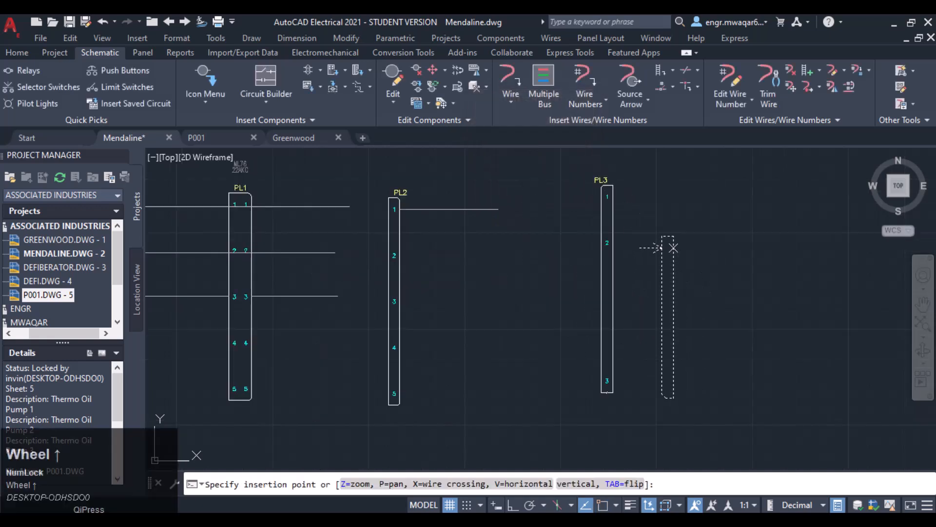
scroll(702, 220, down, 2)
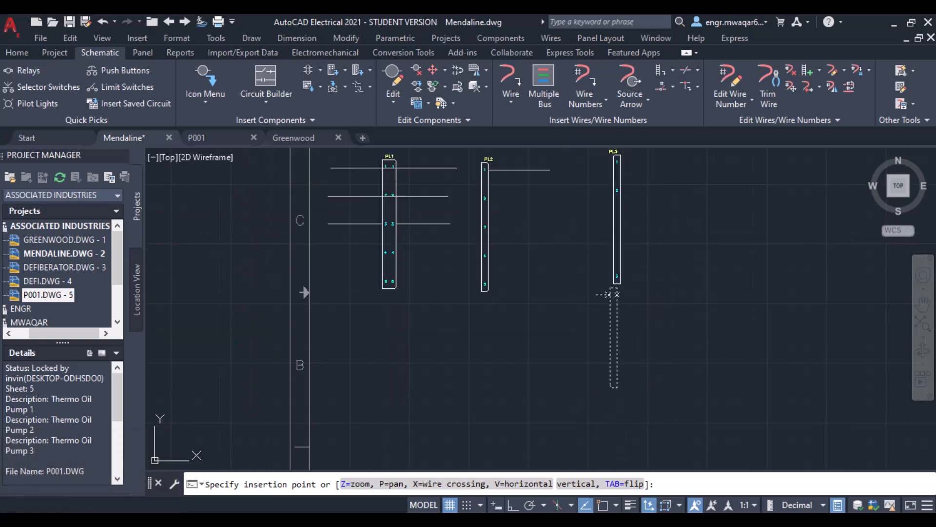
scroll(617, 294, up, 2)
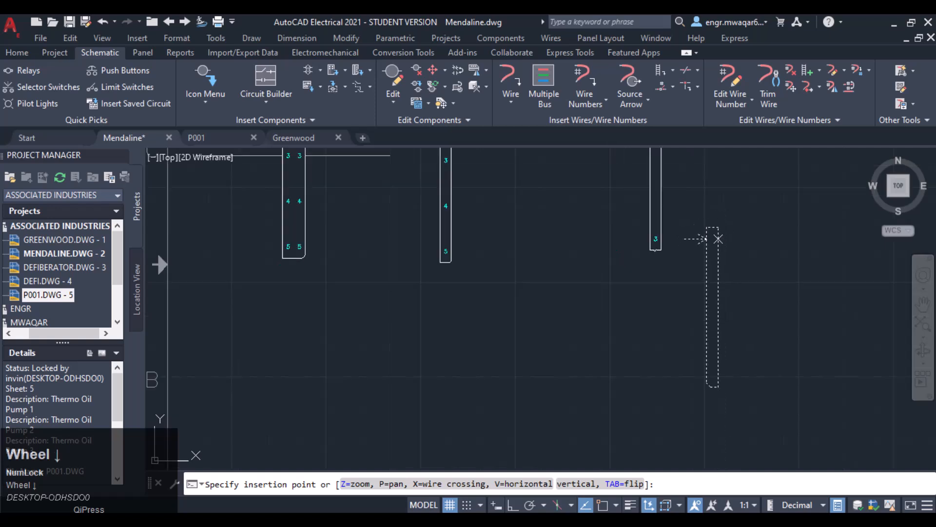
mouse_move(733, 210)
middle_down()
mouse_move(725, 230)
mouse_move(651, 295)
middle_up()
middle_drag(655, 207, 639, 258)
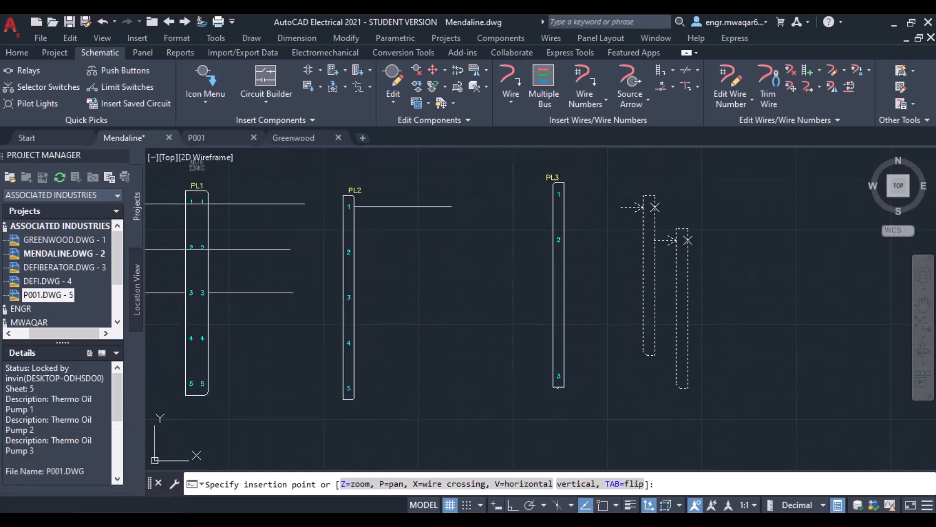
click(655, 206)
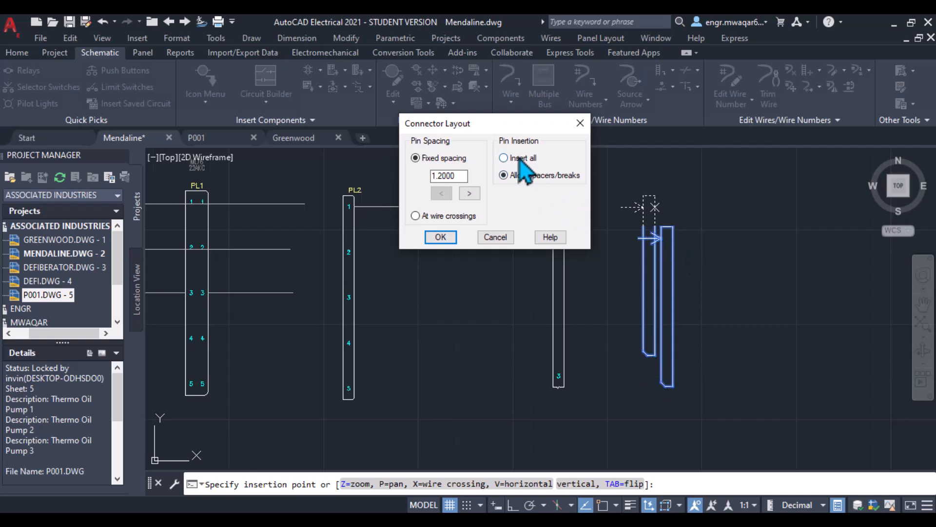
click(503, 158)
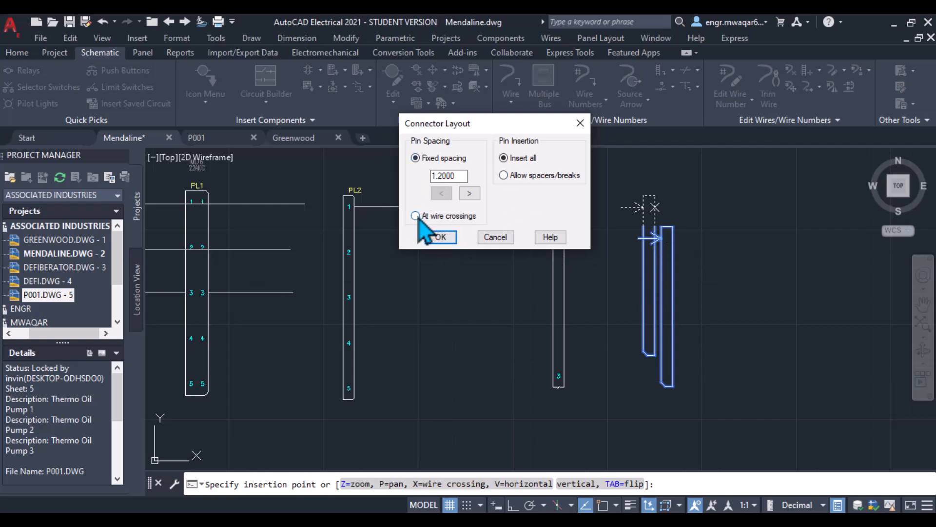
click(441, 237)
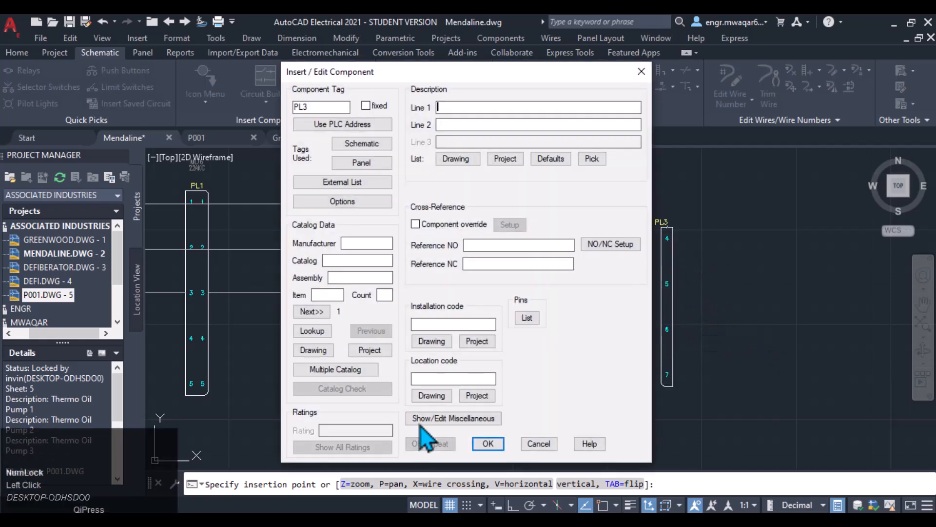
click(488, 443)
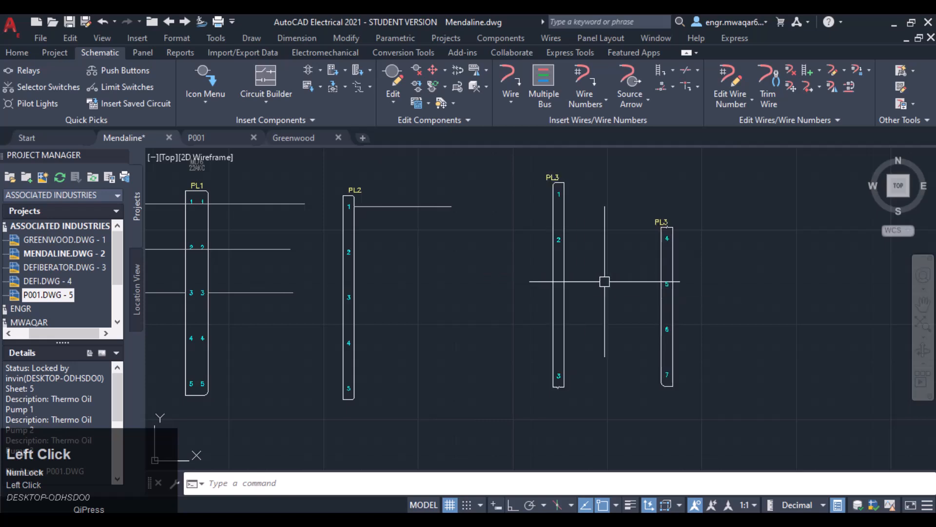
- Zoom and pan around both parts of the new connector to inspect its pins
scroll(709, 277, down, 2)
scroll(740, 287, up, 2)
click(503, 299)
click(601, 301)
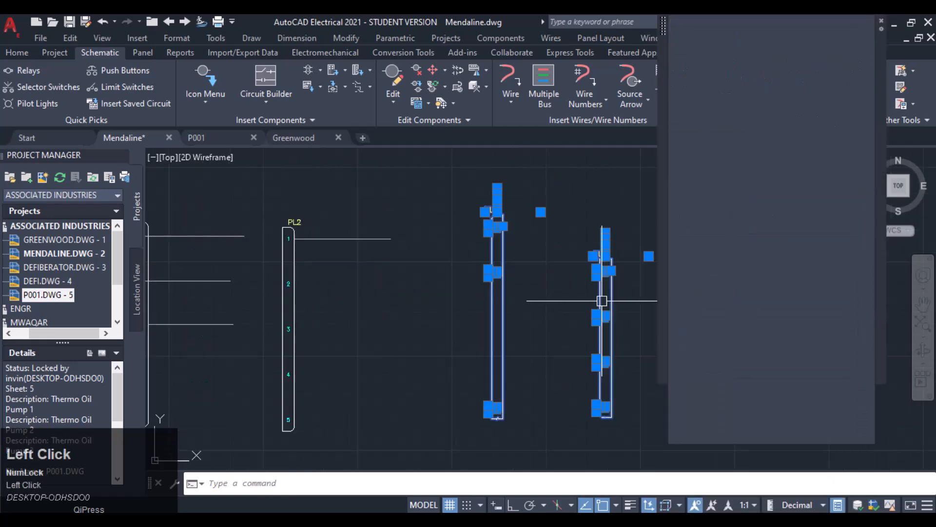
key(Escape)
scroll(493, 233, up, 3)
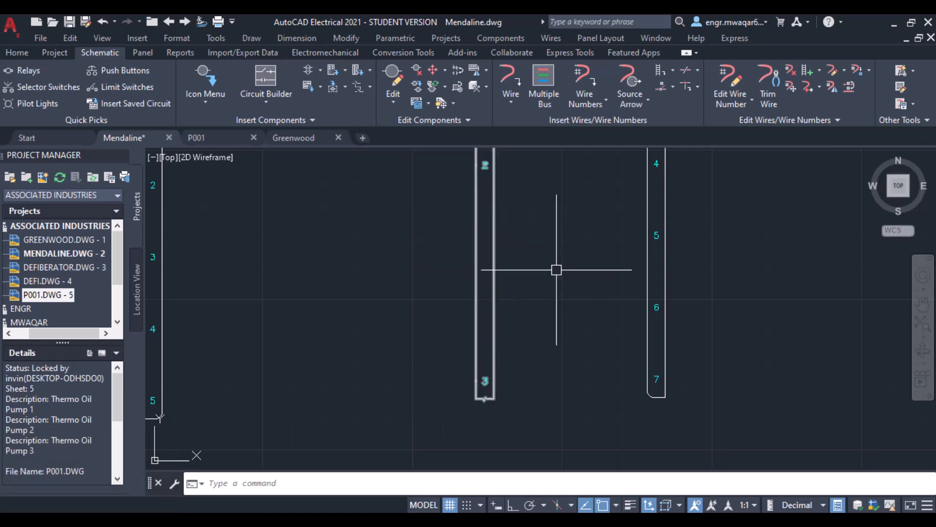
scroll(557, 270, down, 3)
middle_drag(555, 232, 537, 286)
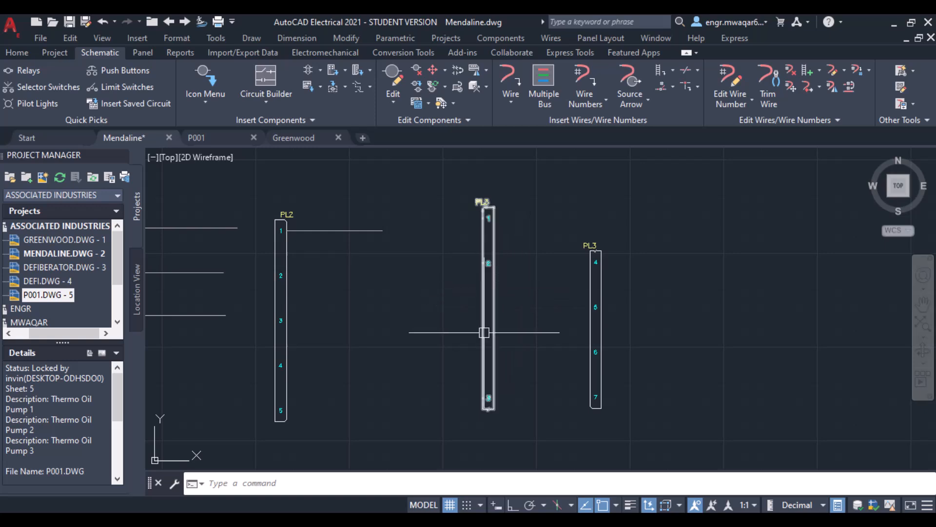
scroll(513, 332, up, 2)
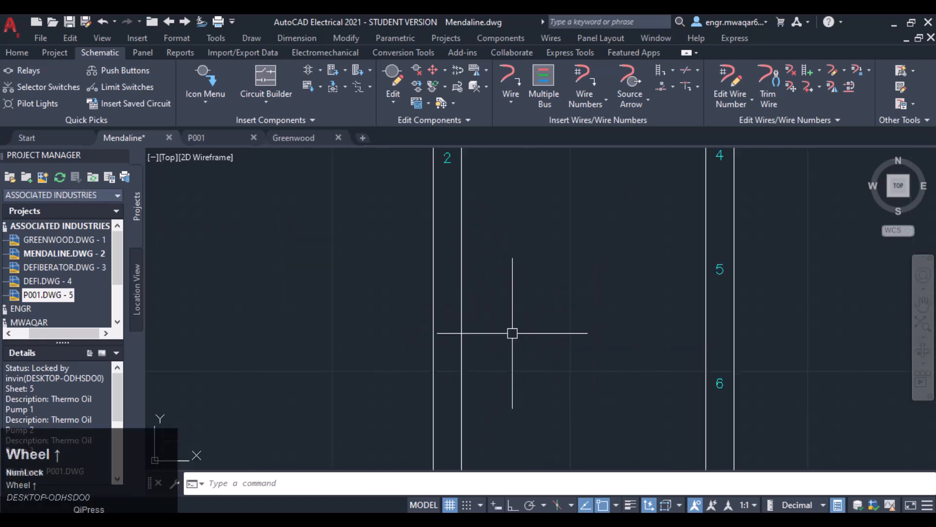
middle_drag(525, 319, 510, 276)
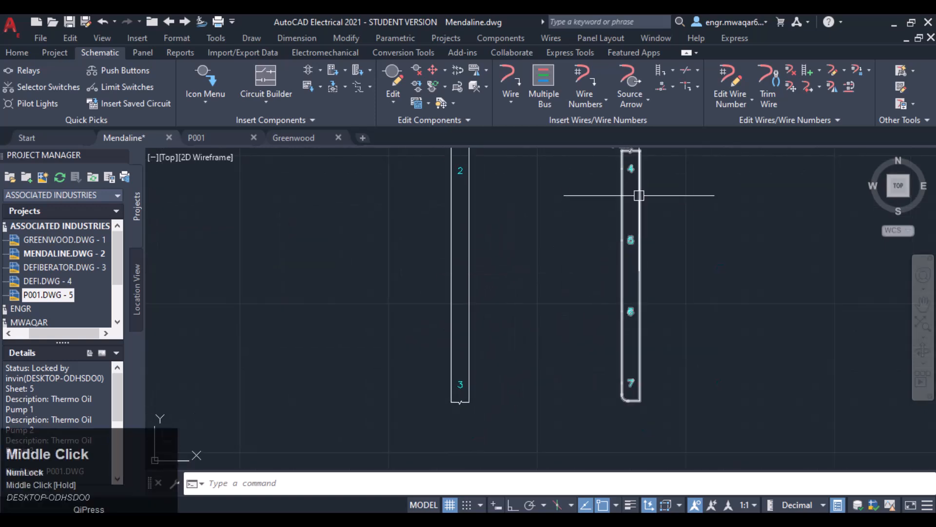
click(625, 379)
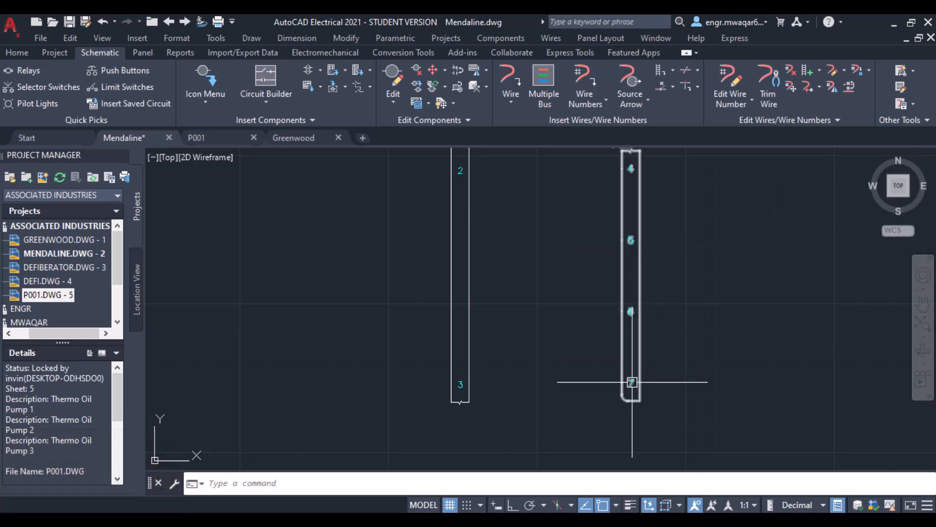
scroll(565, 250, down, 4)
mouse_move(567, 223)
middle_down()
mouse_move(566, 270)
mouse_move(550, 192)
mouse_move(543, 202)
middle_up()
scroll(557, 269, up, 2)
- Draw a multiple wire bus starting from the component pins 1–3 of PL3's first part, running left toward PL2
click(541, 77)
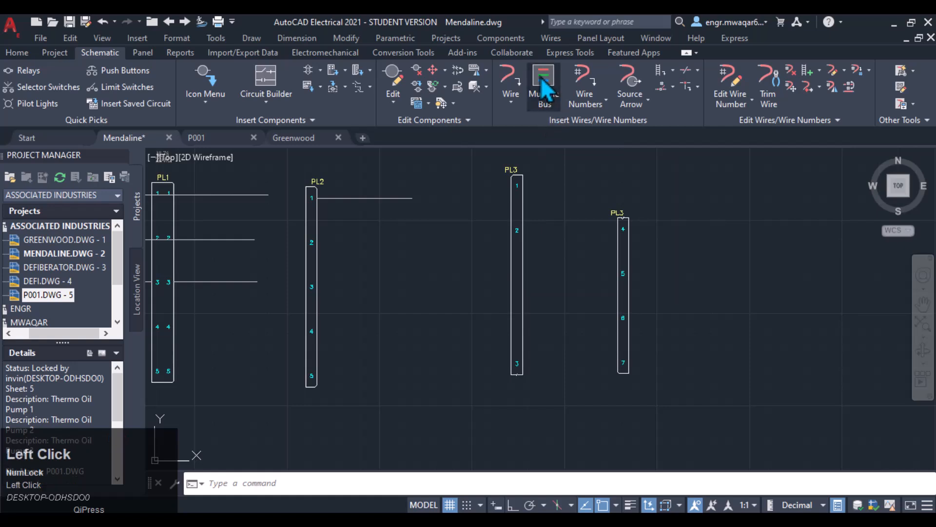
click(361, 260)
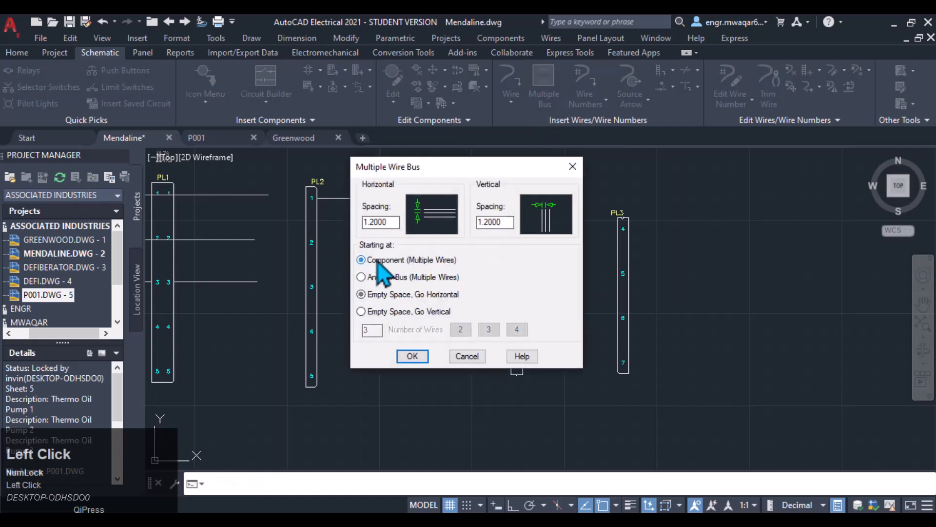
click(410, 356)
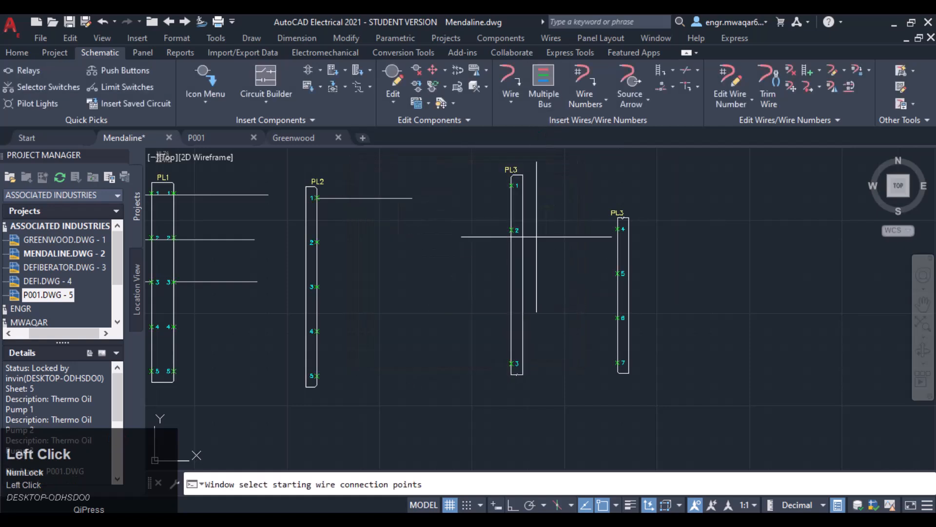
click(515, 178)
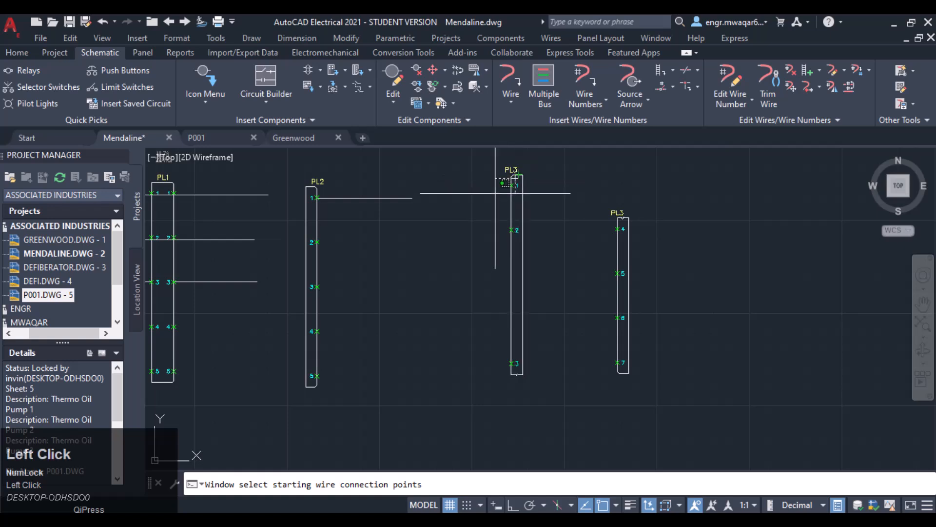
click(481, 391)
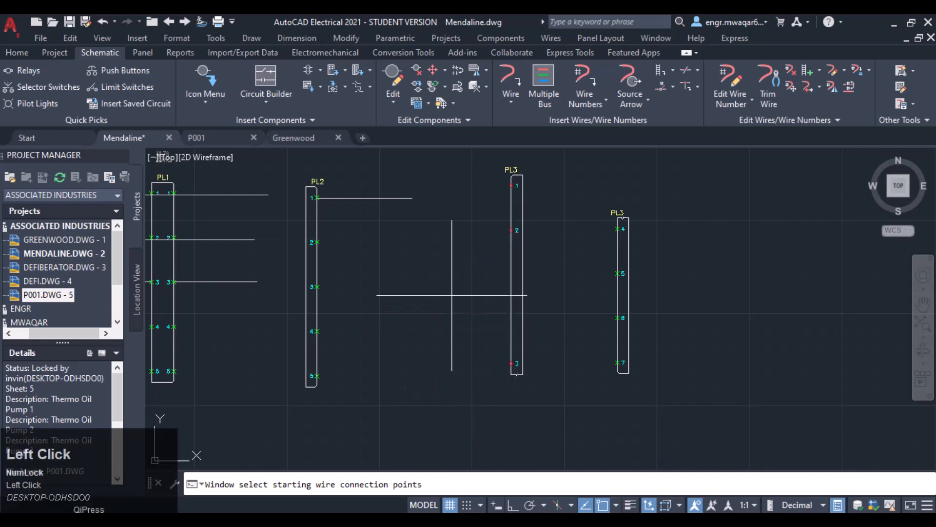
key(Return)
click(333, 272)
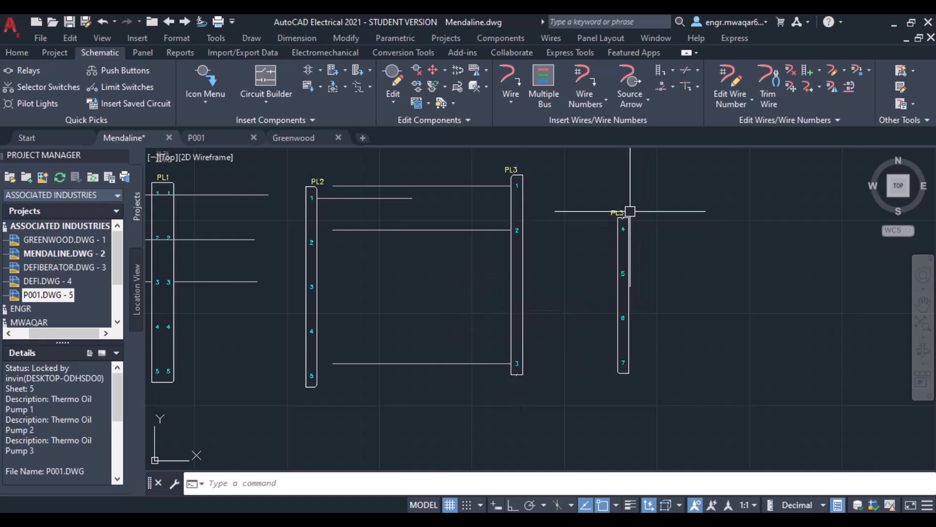
- Draw a multiple wire bus from pins 4–7 of PL3's second part, running left toward the first part
click(544, 82)
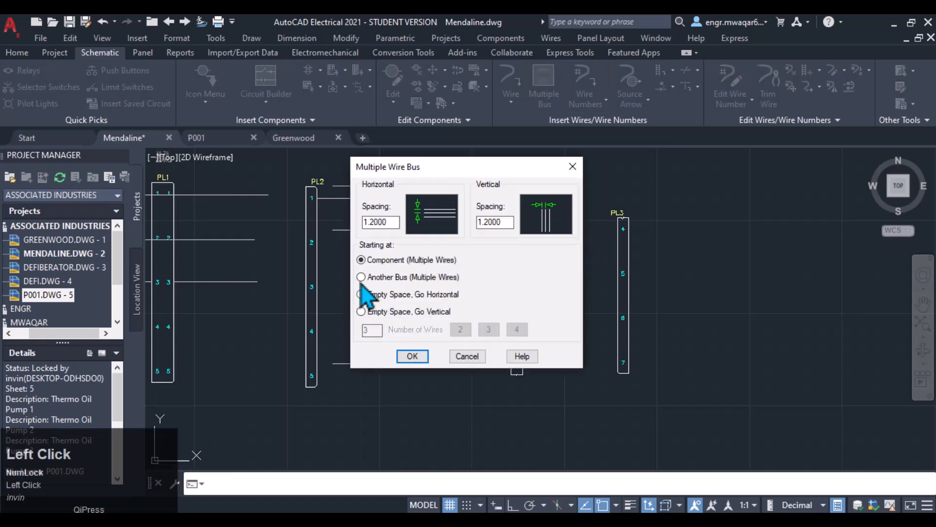
click(412, 356)
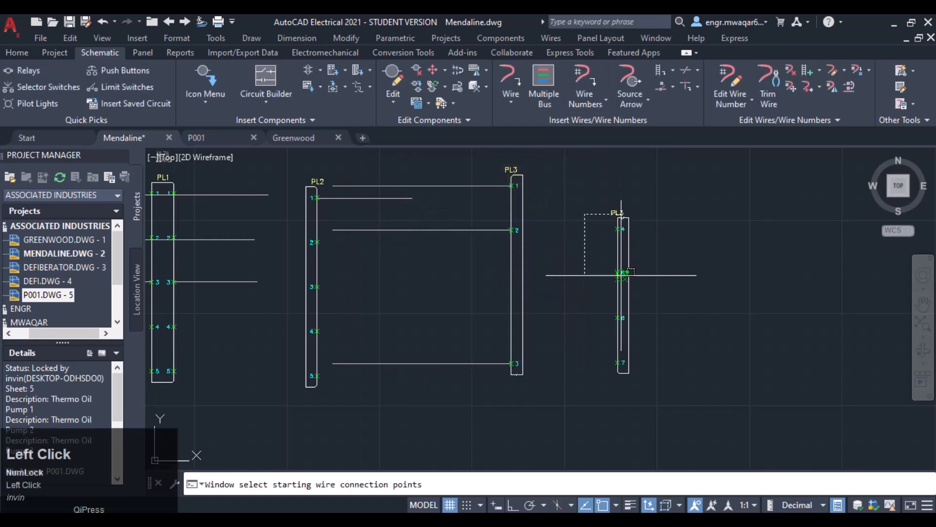
click(585, 213)
click(624, 374)
key(Return)
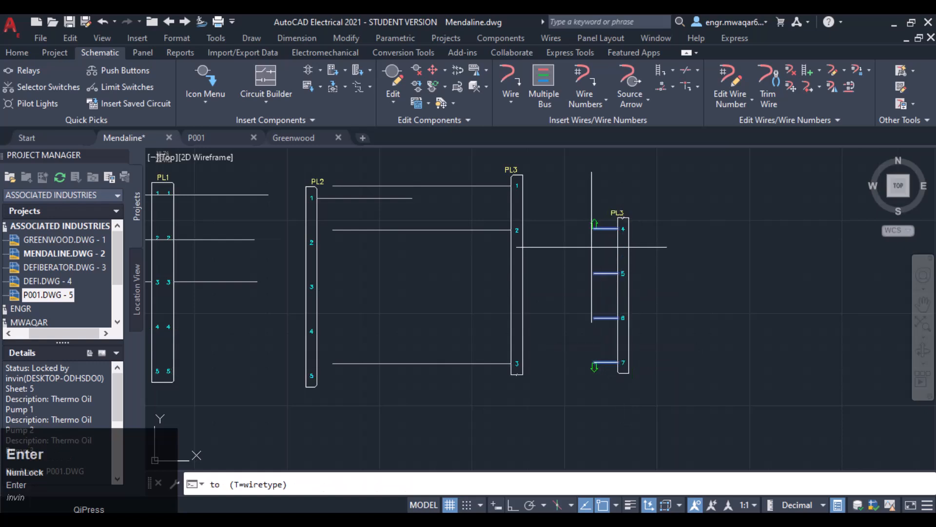
click(556, 254)
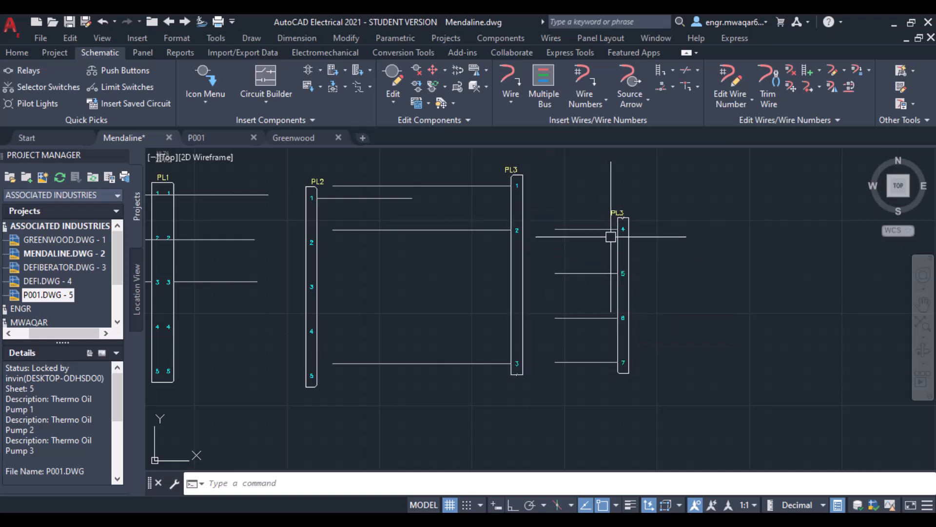
- Open the component edit dialog of PL3's second part to inspect its child properties, closing it unchanged
double_click(617, 258)
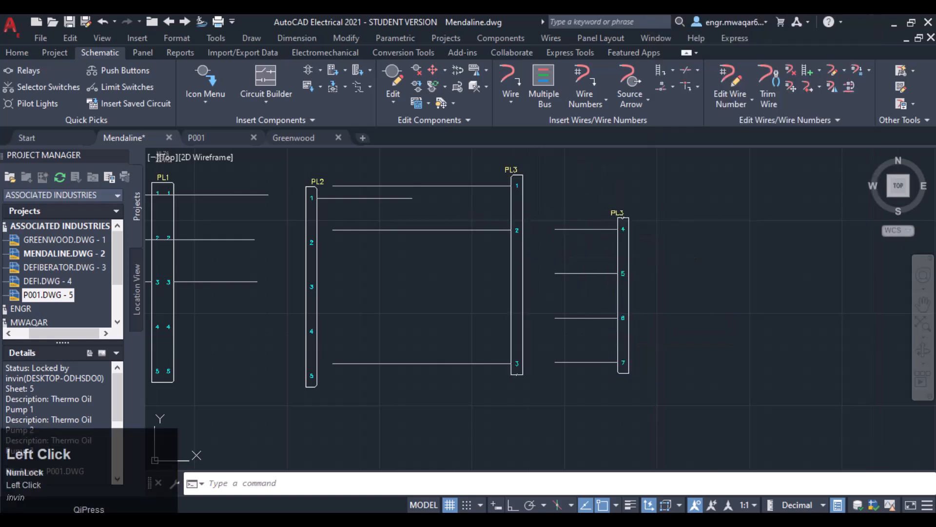
click(502, 288)
right_click(610, 256)
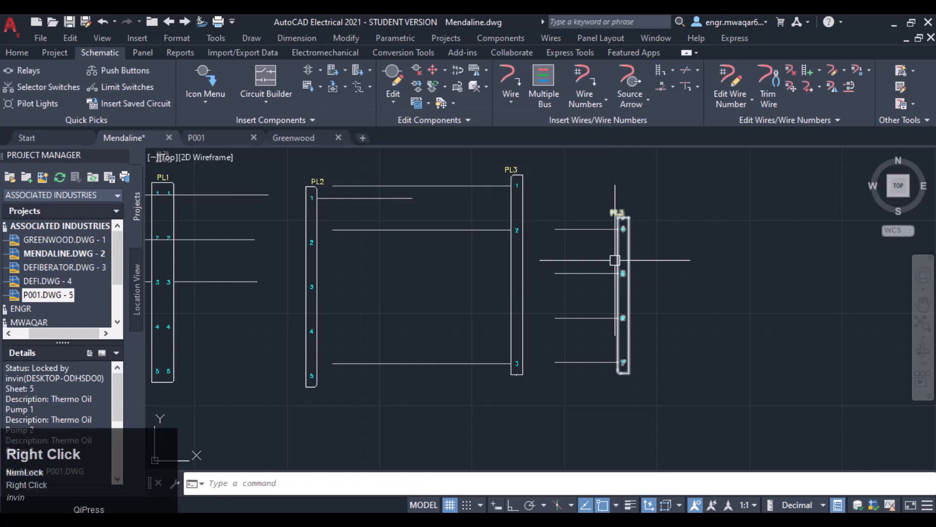
click(593, 218)
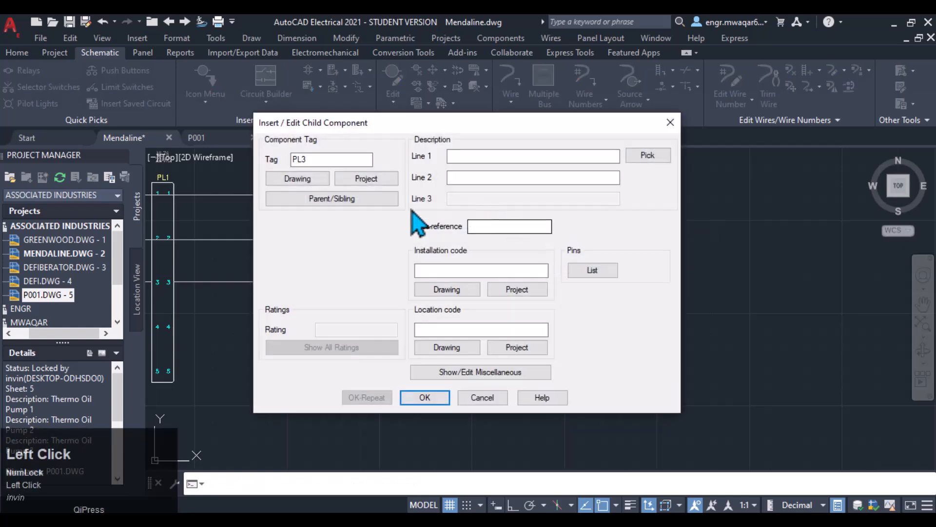
click(671, 122)
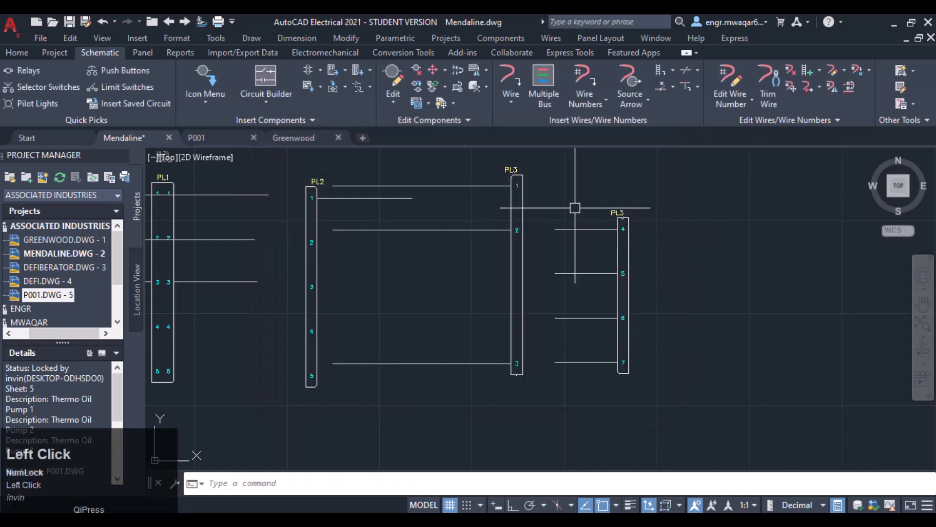
- Zoom around the schematic and open PL2's component edit dialog to review its settings, cancelling without changes
scroll(512, 178, up, 3)
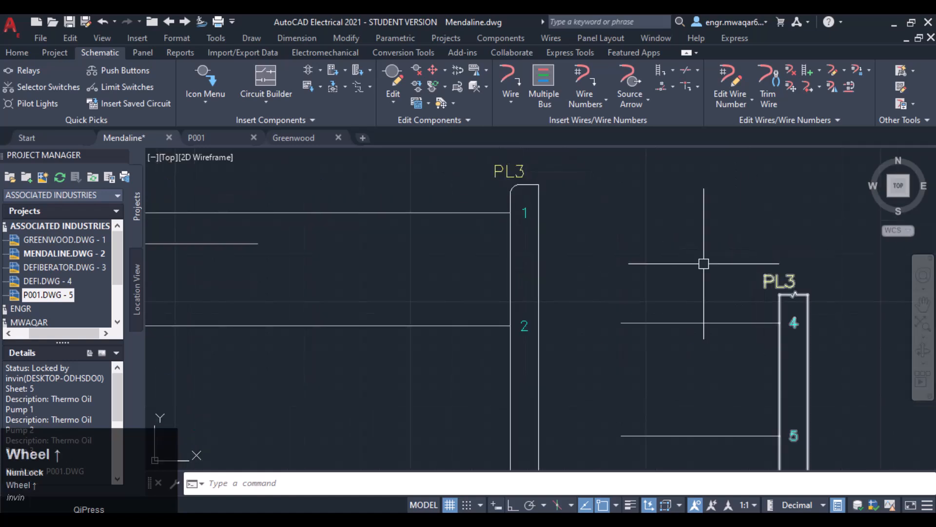
scroll(697, 303, down, 3)
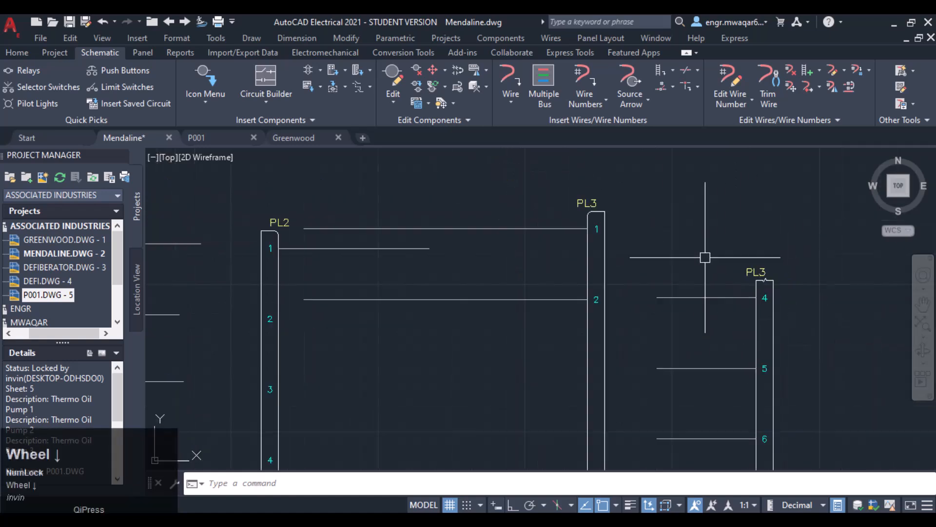
middle_drag(715, 256, 562, 193)
scroll(677, 241, down, 3)
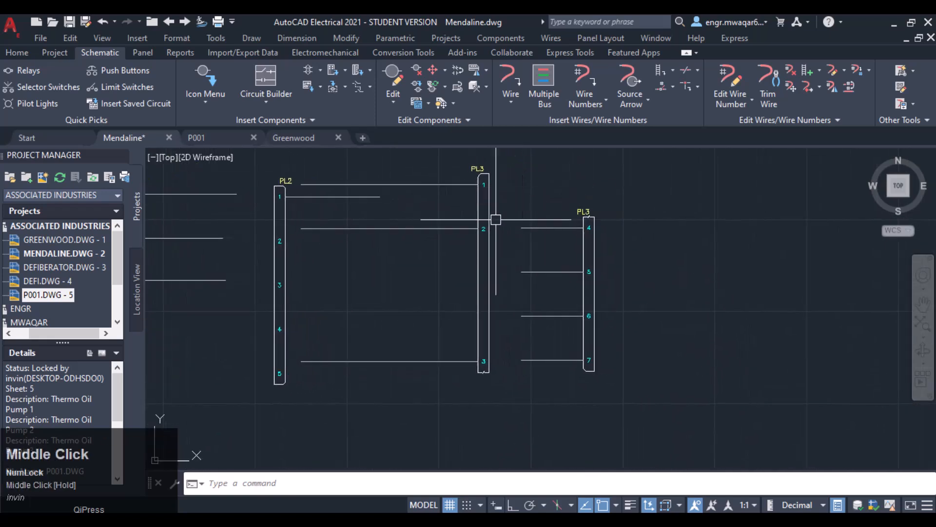
scroll(373, 214, up, 2)
middle_drag(375, 216, 602, 252)
scroll(604, 250, down, 2)
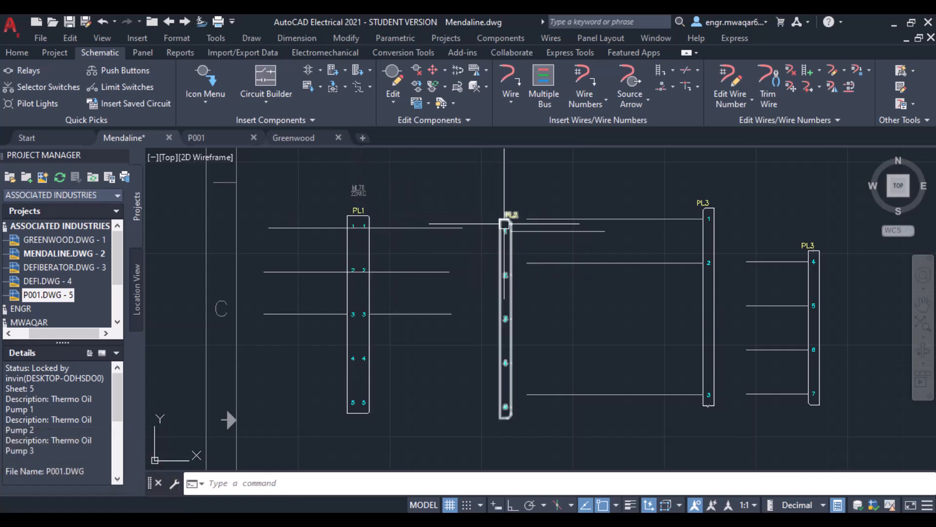
right_click(505, 224)
click(507, 188)
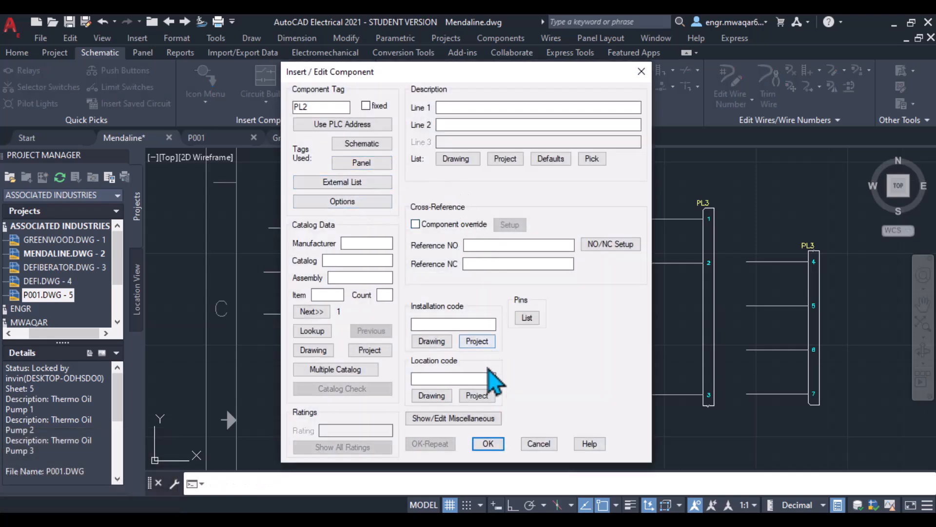
click(539, 444)
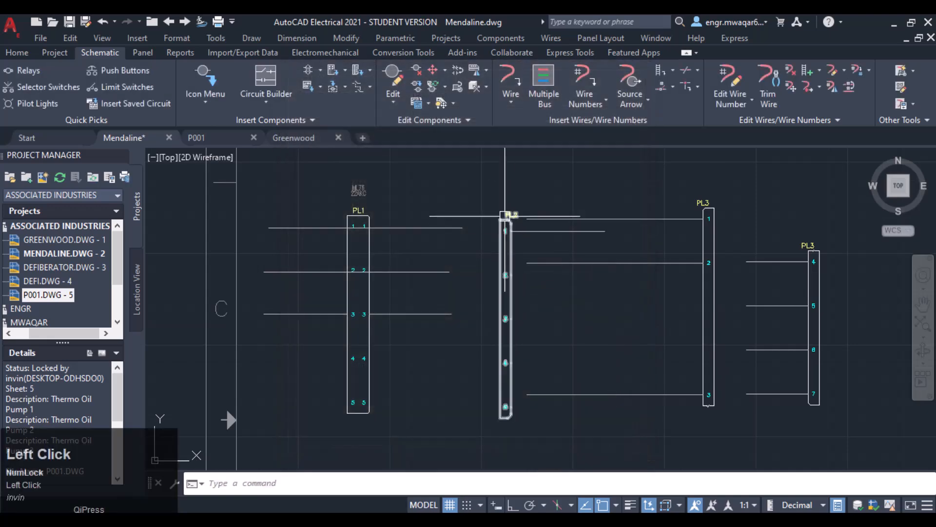
- Set up a new connector insertion with 5 pins, Insert All, Start Connector as Child, and Plug/Receptacle Combination
scroll(596, 204, down, 1)
middle_drag(596, 204, 446, 168)
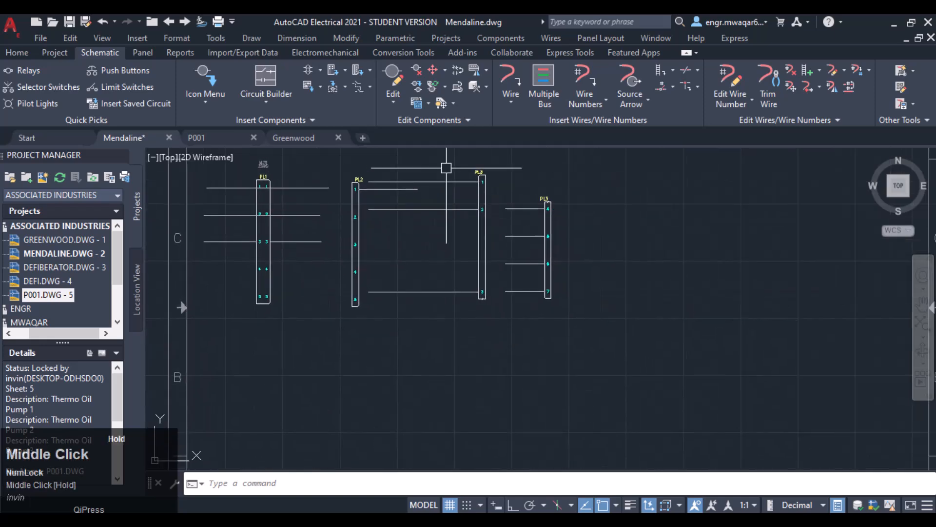
click(368, 78)
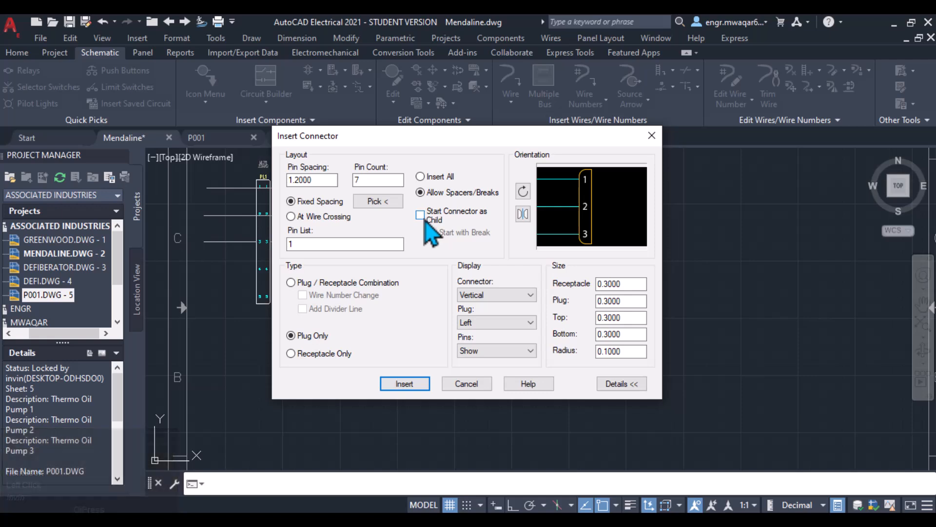
drag(419, 135, 535, 130)
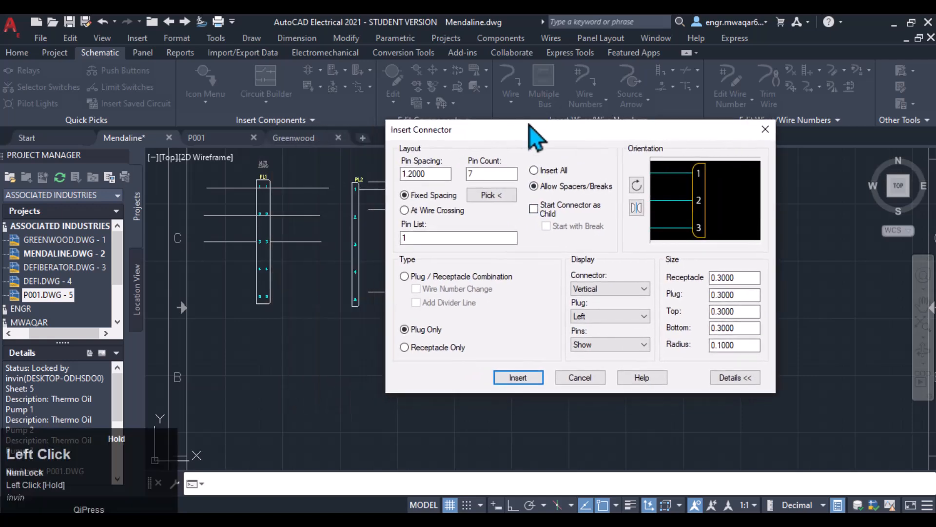
click(535, 209)
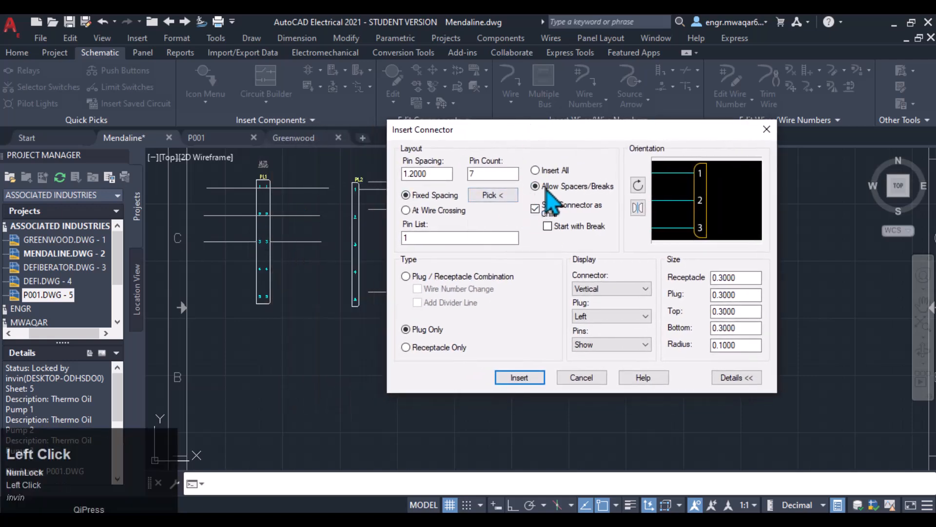
click(535, 172)
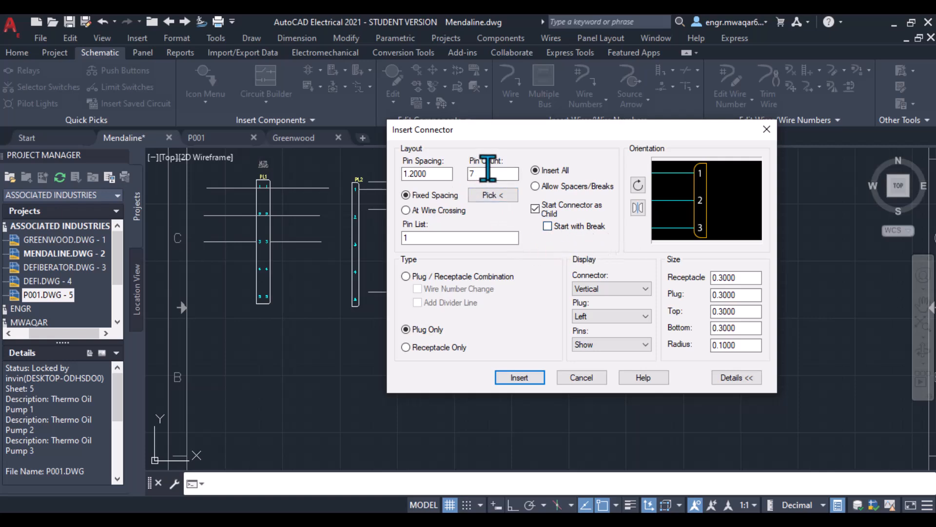
double_click(488, 170)
text(5)
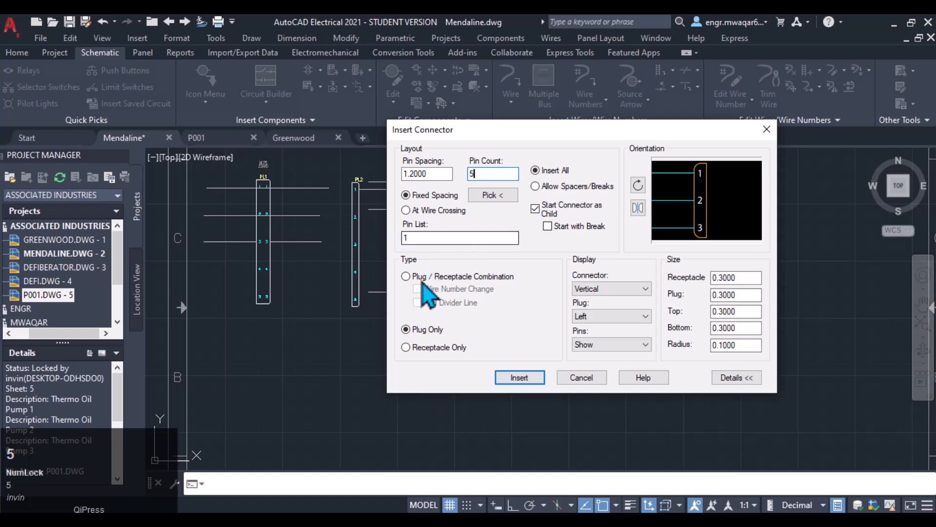
click(406, 277)
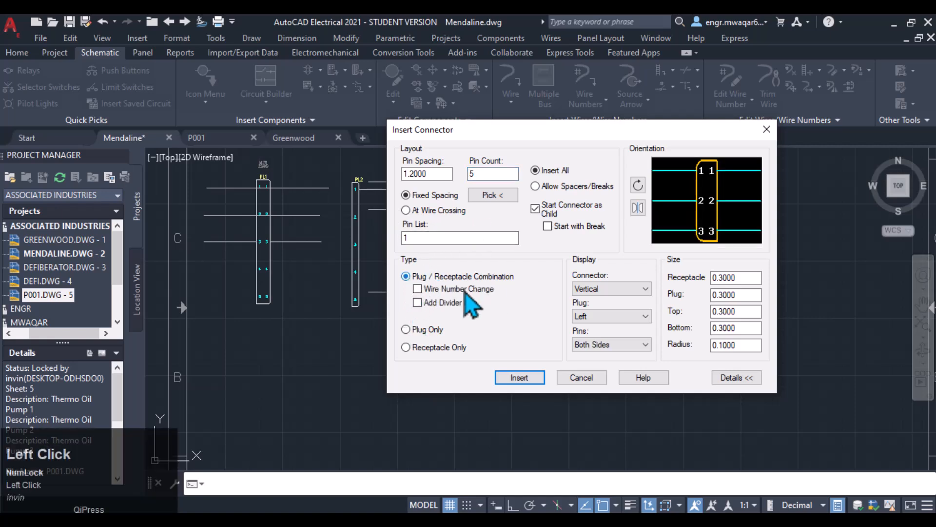
click(530, 379)
- Place the child connector right of PL3, assign PL1 as its parent, and confirm the child component dialog
click(614, 244)
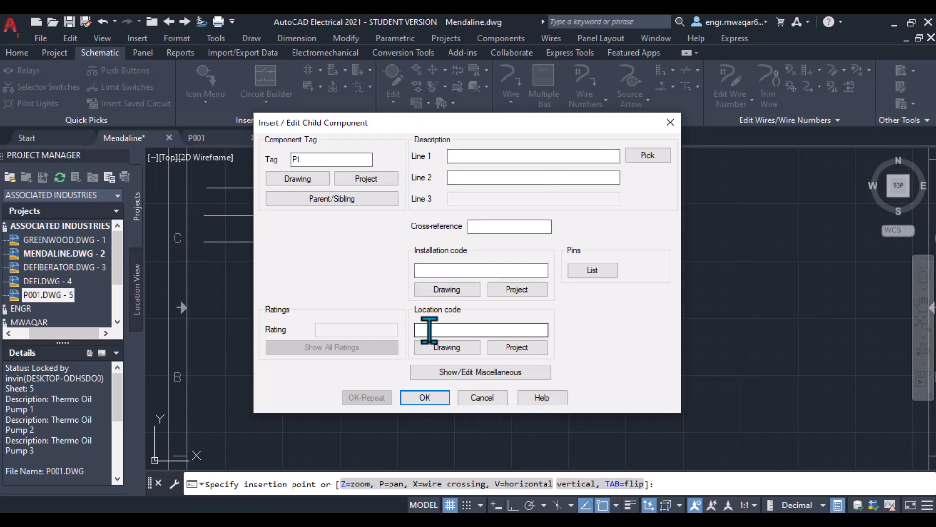
click(349, 204)
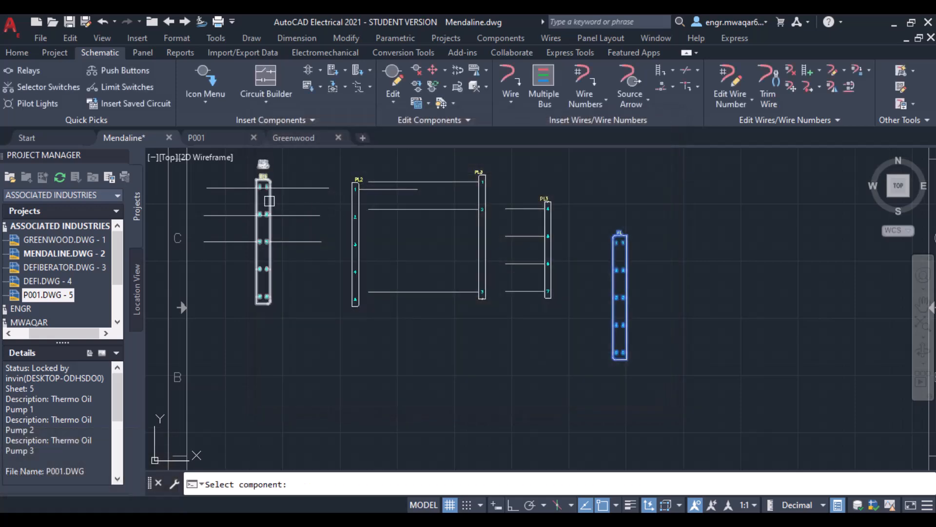
click(269, 200)
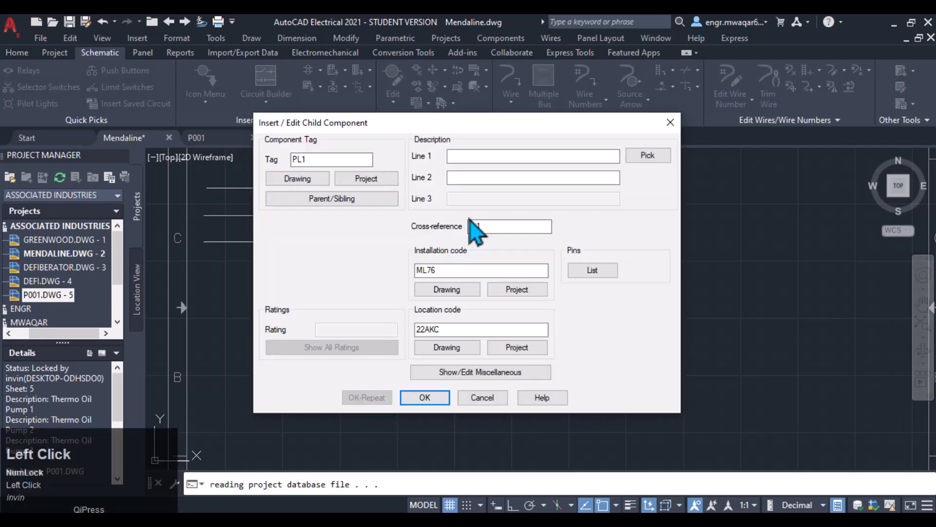
double_click(307, 160)
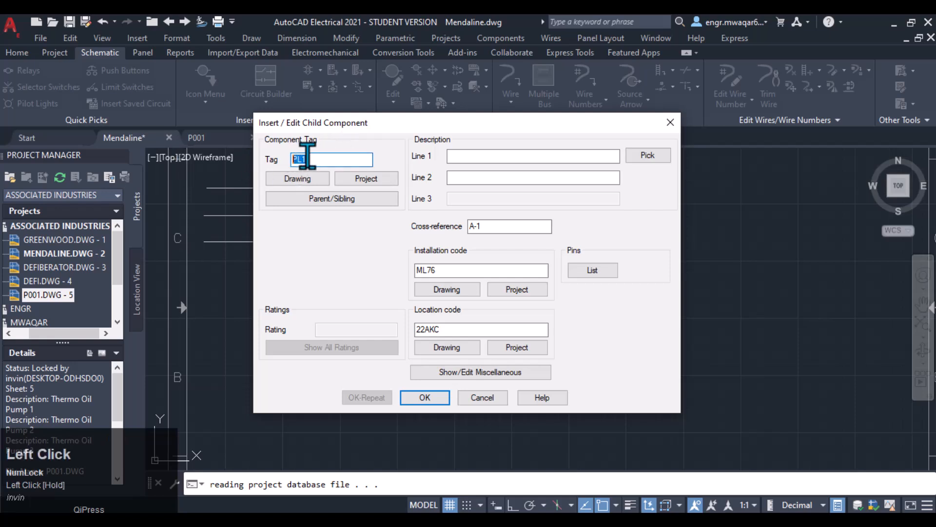
drag(320, 124, 364, 129)
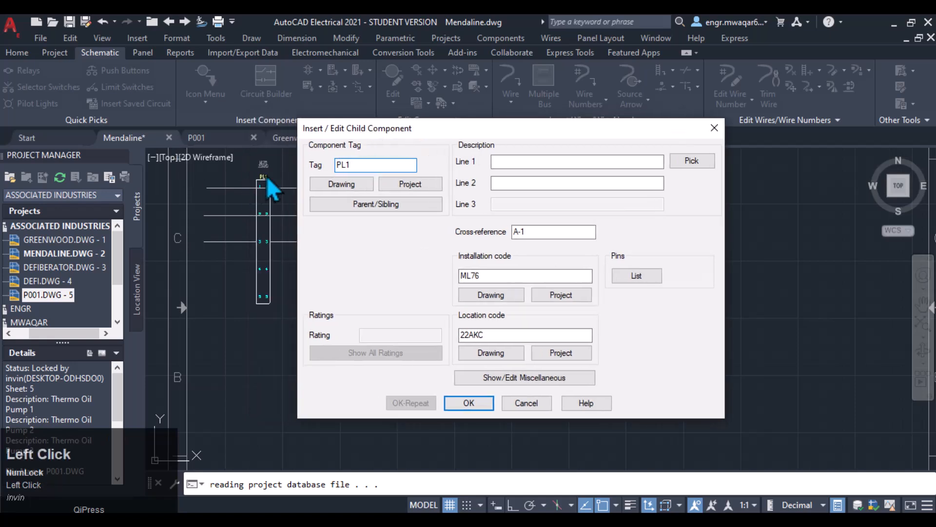
click(498, 161)
click(505, 185)
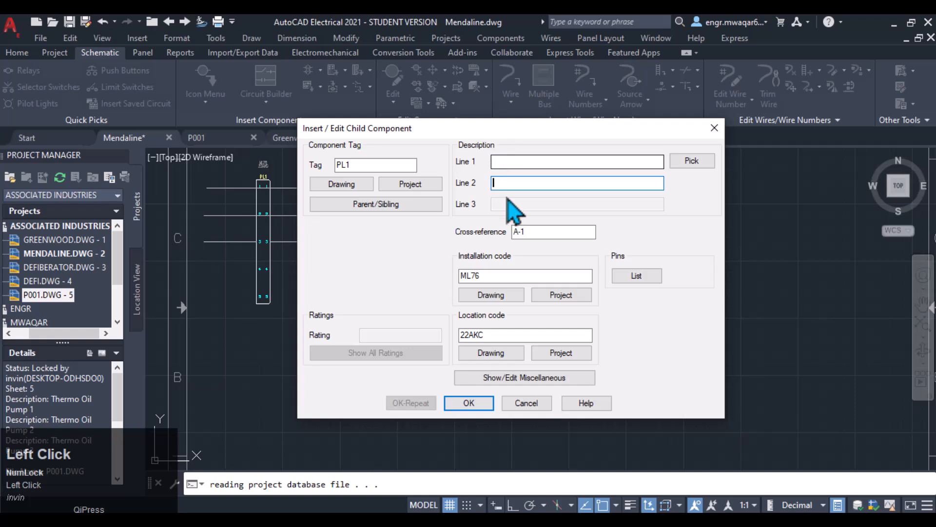
click(528, 230)
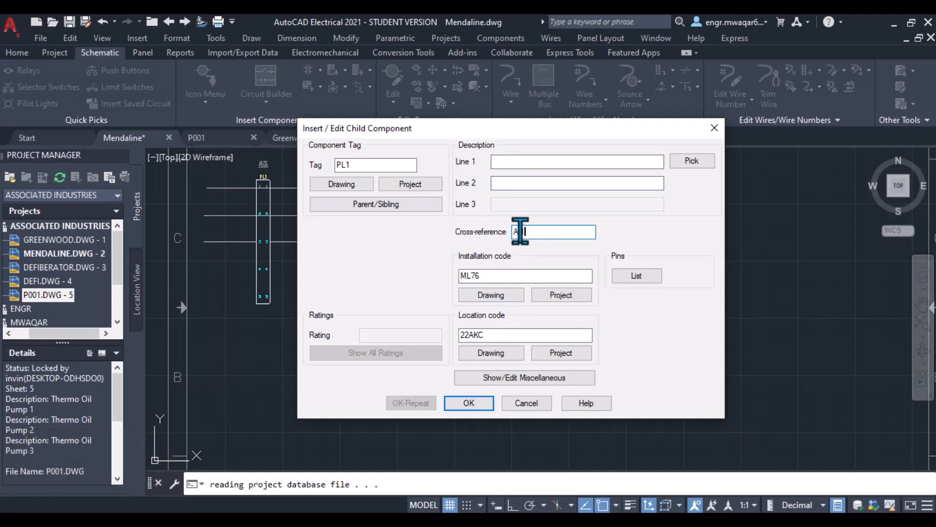
click(476, 406)
scroll(624, 226, up, 5)
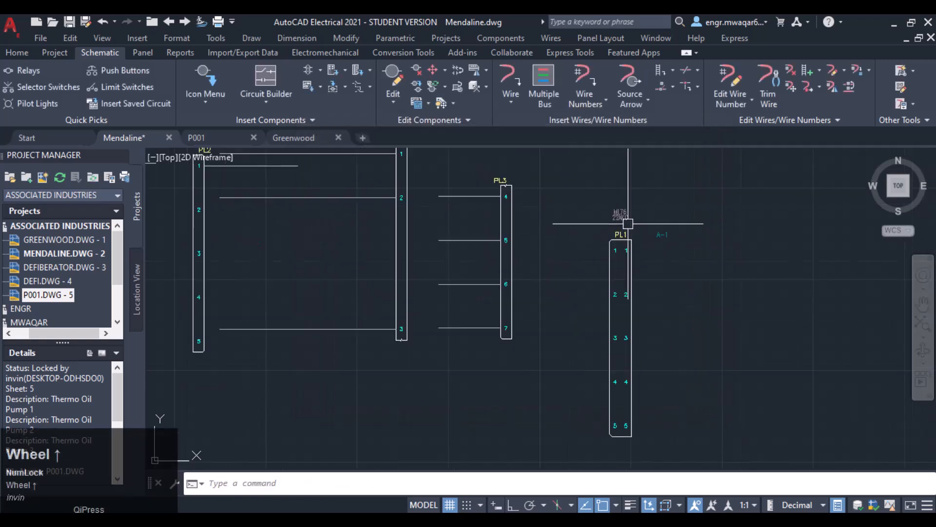
- Move the PL1 child connector to a spot directly below the parent PL1 connector
scroll(491, 249, down, 4)
middle_drag(296, 213, 522, 244)
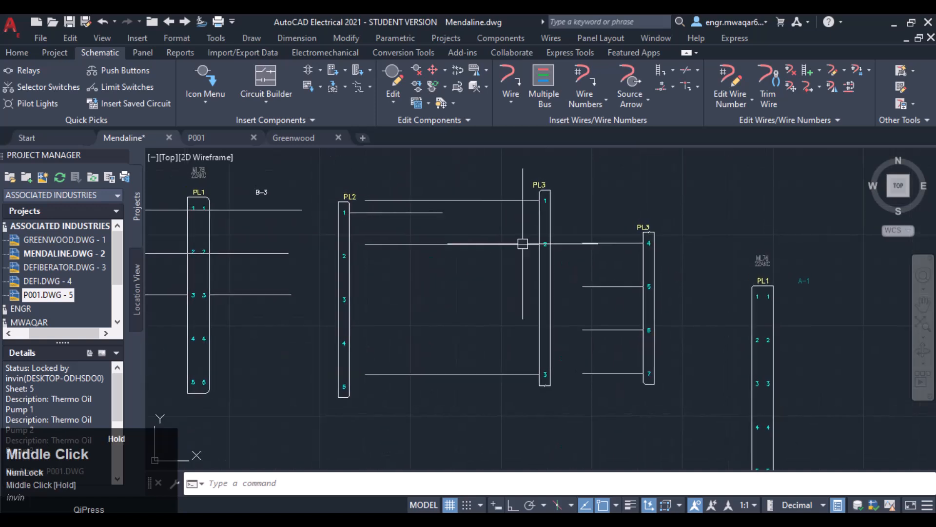
middle_drag(738, 308, 737, 194)
scroll(734, 226, down, 2)
middle_drag(732, 237, 726, 258)
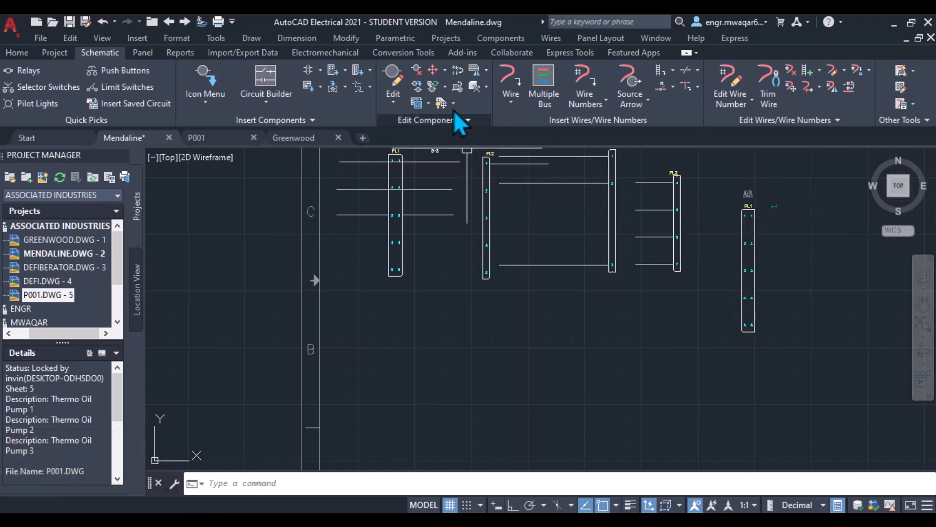
click(445, 71)
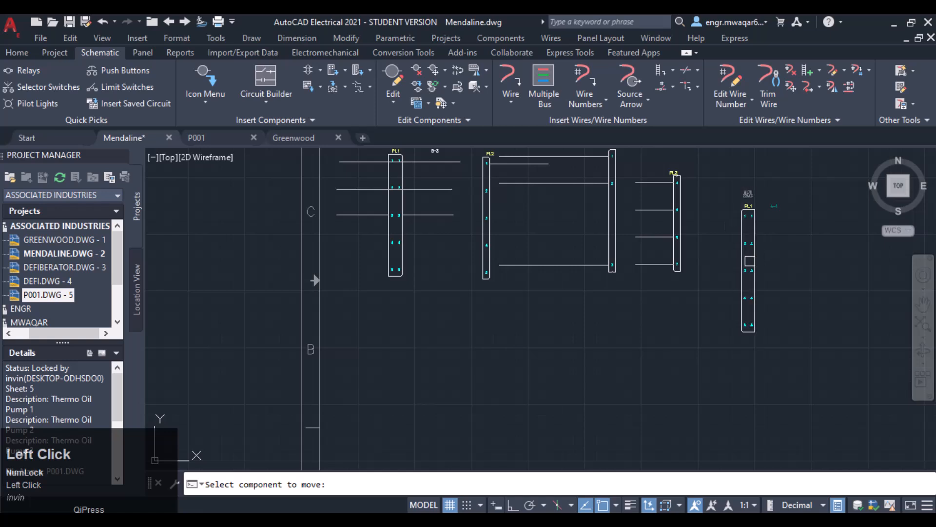
click(750, 261)
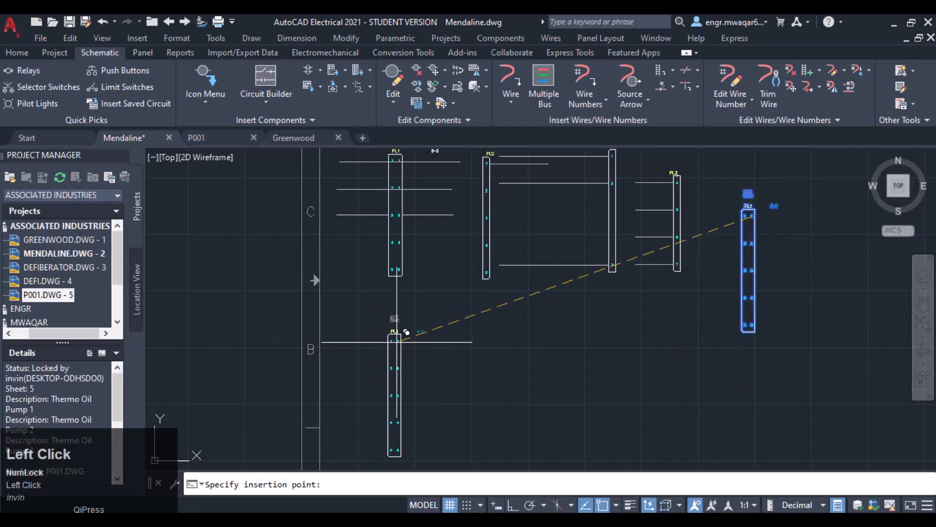
click(407, 332)
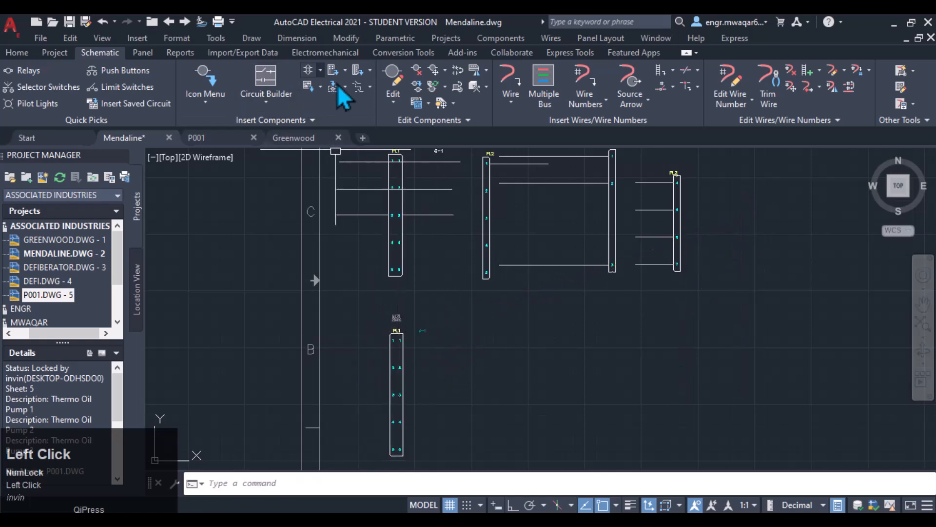
- Link the parent PL1 connector and its child below with a dashed line
click(370, 87)
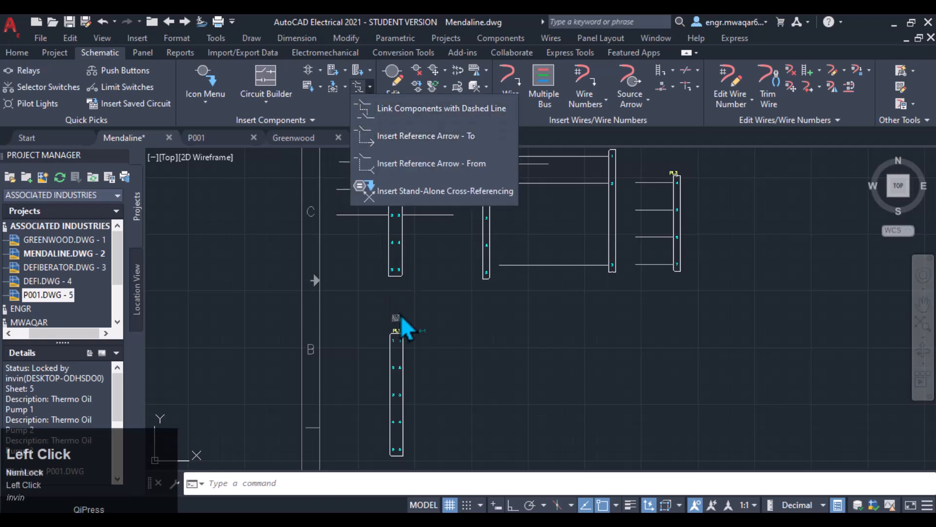
click(419, 108)
click(398, 276)
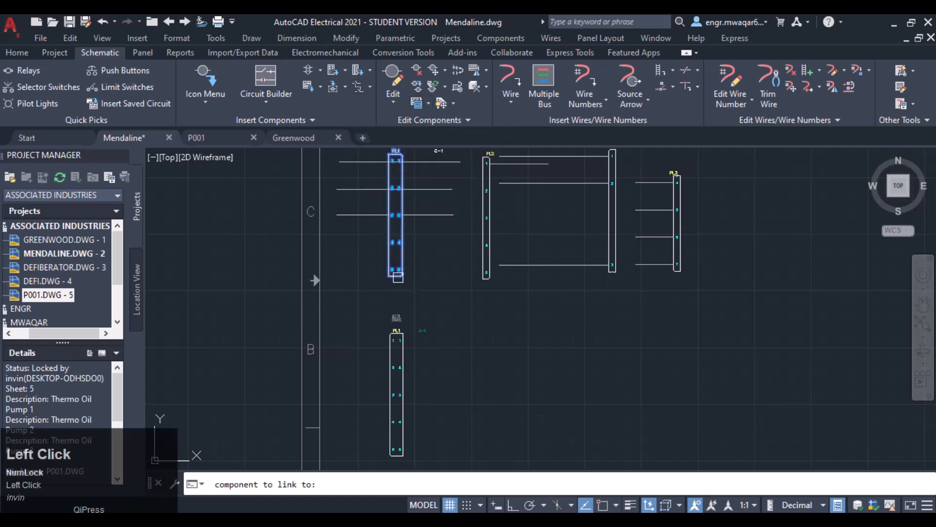
click(400, 341)
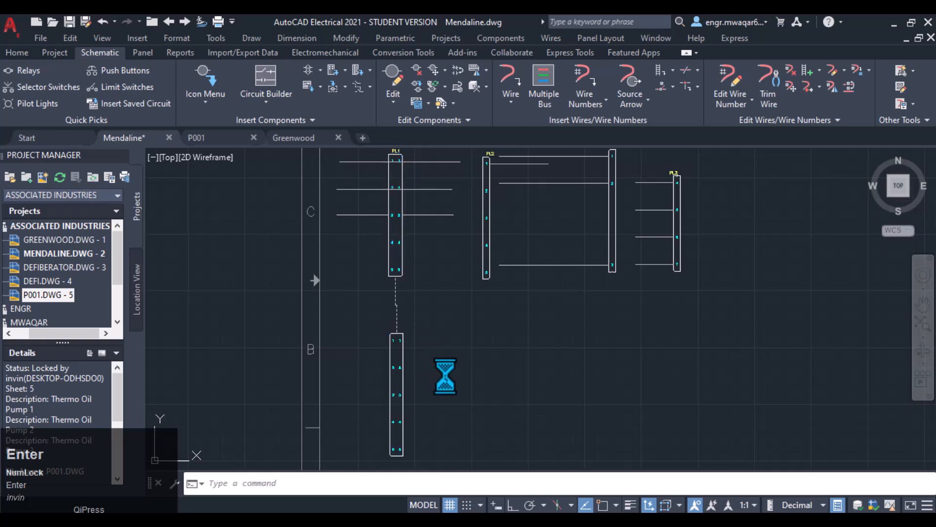
- Edit PL3's second part, picking installation code ML76 and location code 22AKC from the drawing
scroll(591, 252, down, 3)
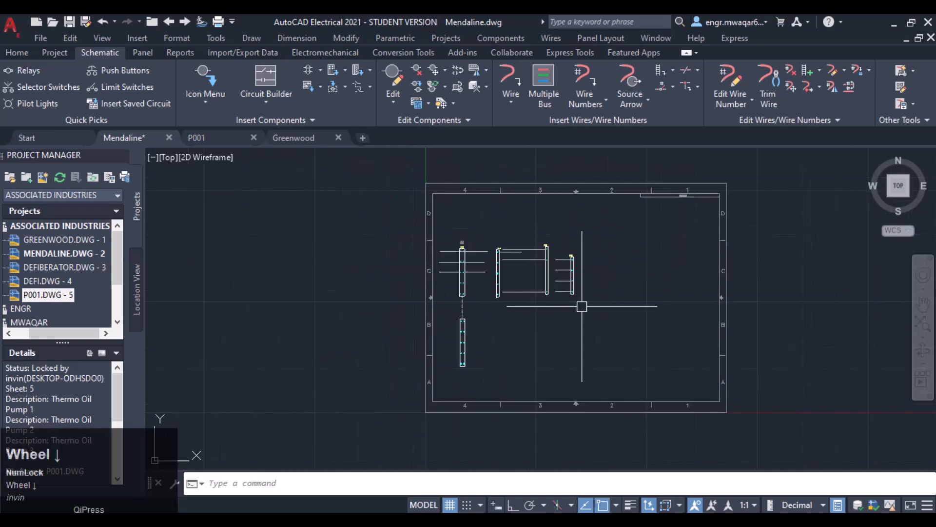
middle_drag(579, 308, 540, 272)
scroll(527, 216, up, 4)
middle_drag(187, 237, 379, 221)
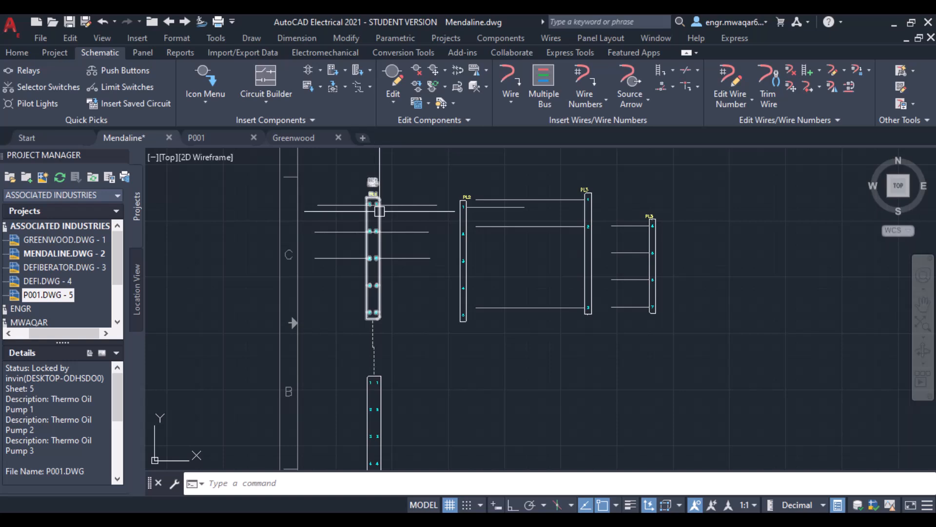
scroll(671, 245, up, 2)
middle_drag(670, 245, 618, 244)
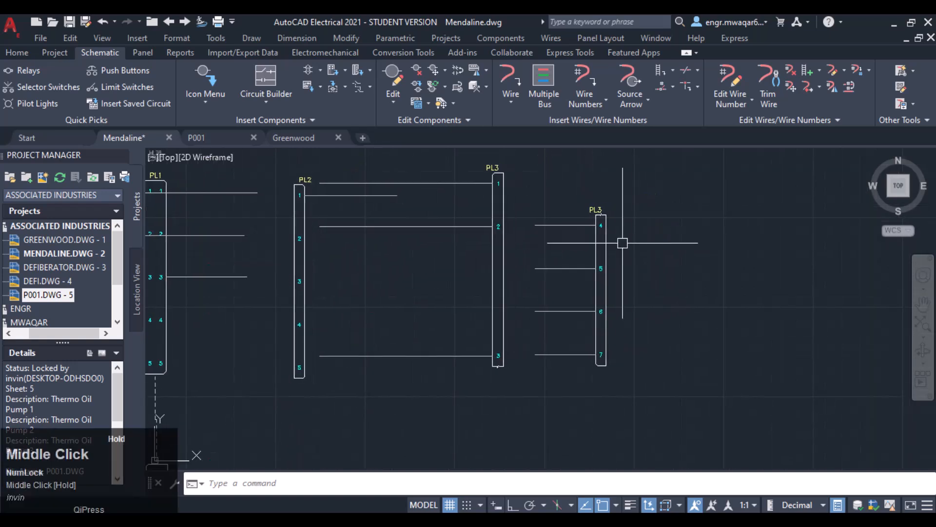
right_click(600, 240)
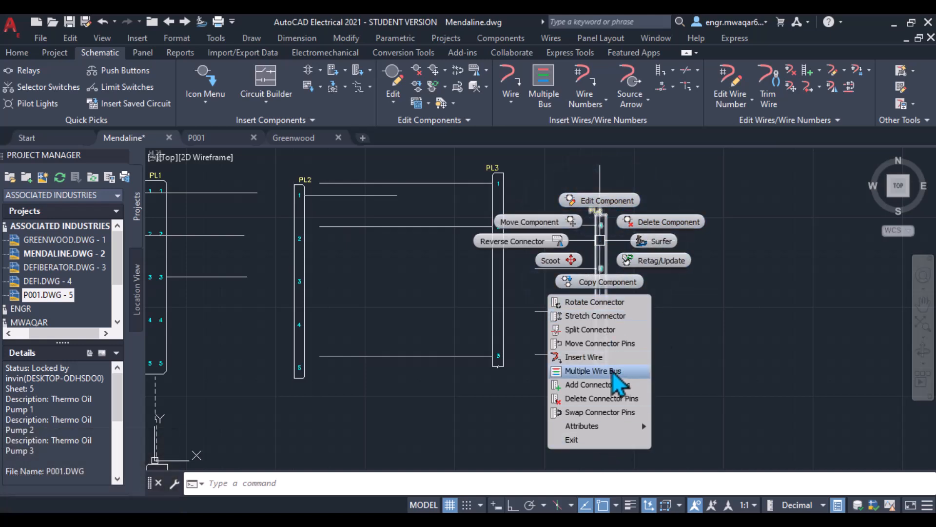
click(603, 208)
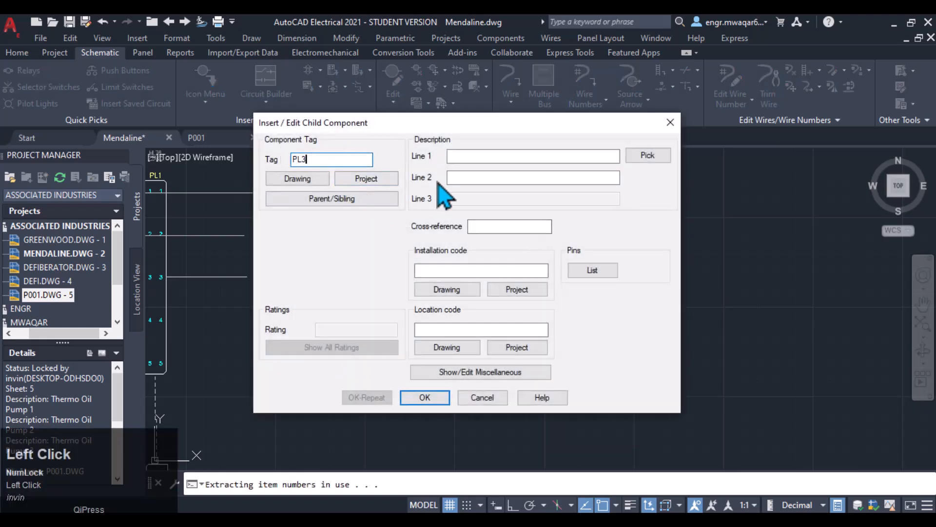
click(456, 157)
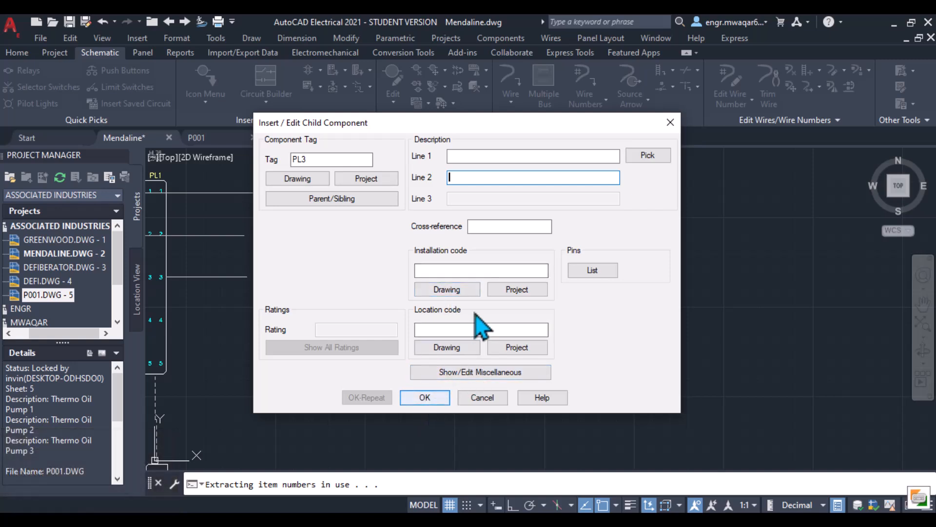
click(465, 290)
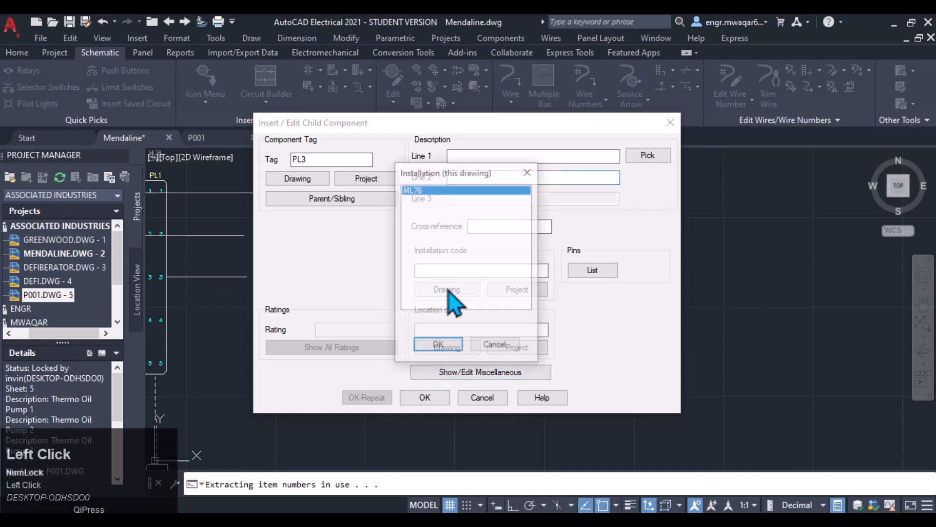
click(437, 346)
click(448, 347)
click(437, 345)
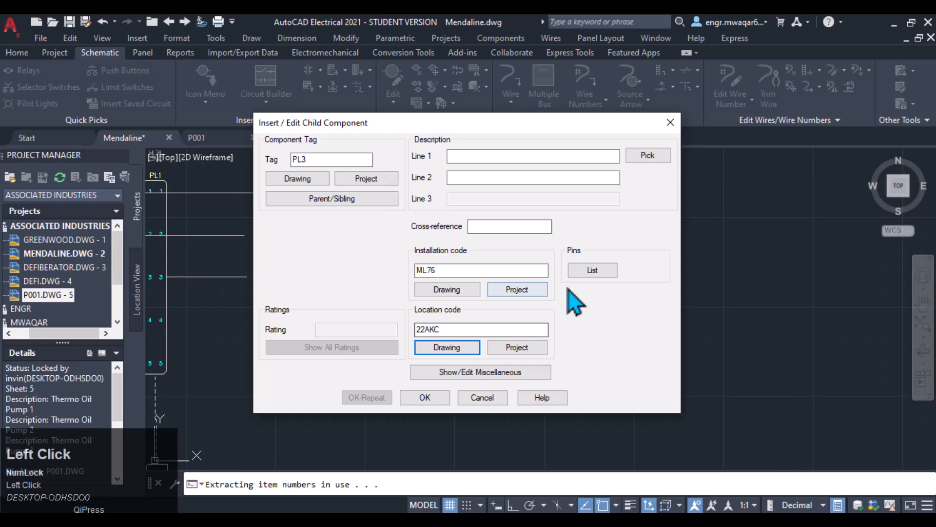
- Change that part's installation code to ML75 from the project list and confirm the dialog
click(503, 290)
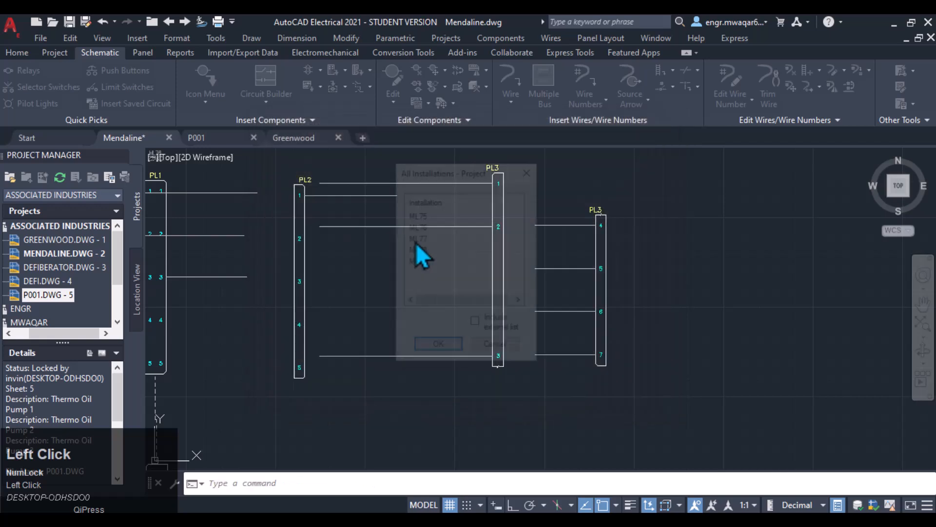
click(450, 352)
click(429, 396)
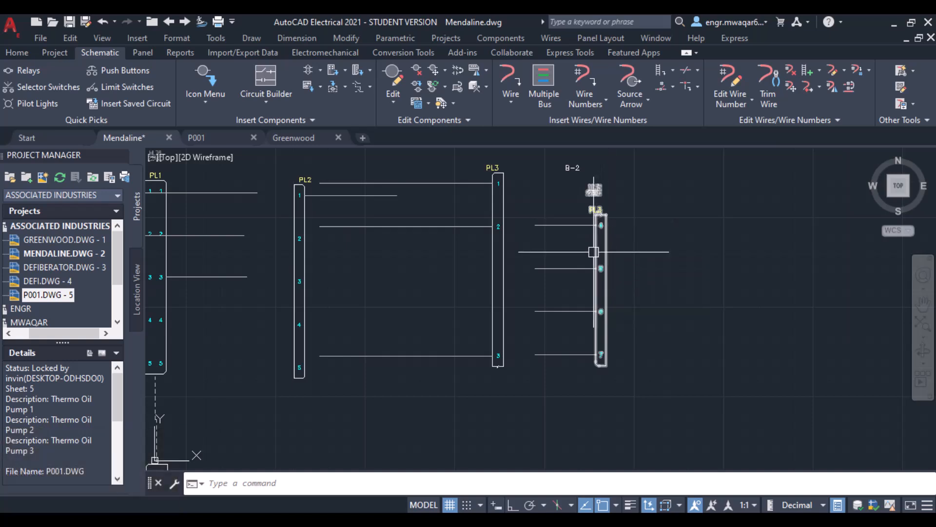
- Move PL3's second part further right, away from the first PL3 part
right_click(598, 256)
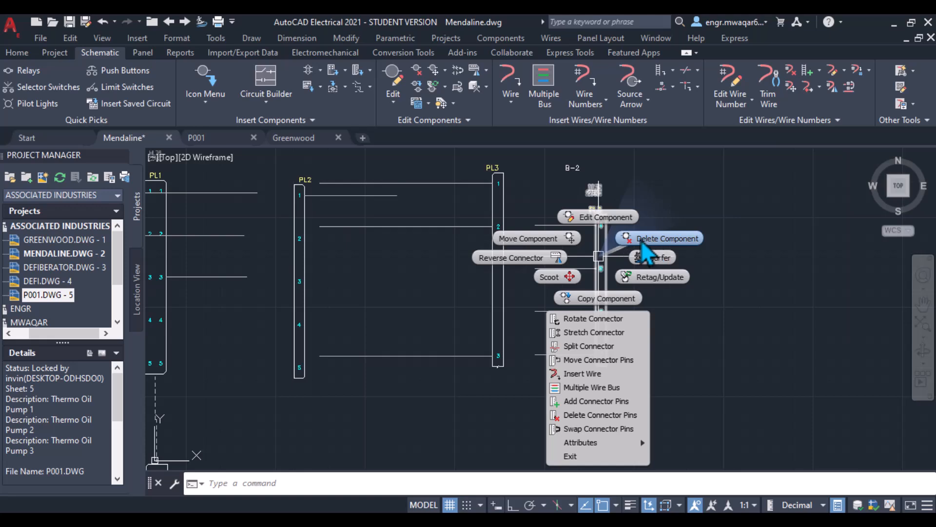
click(539, 239)
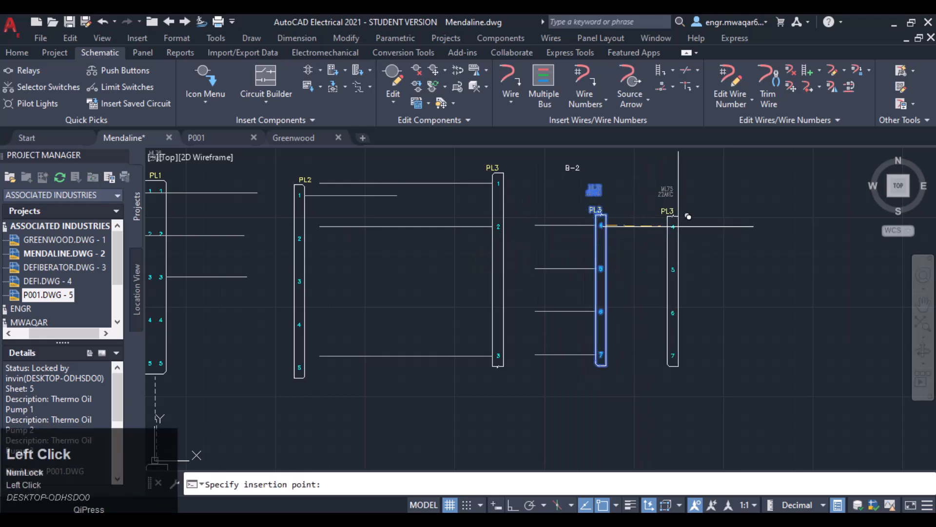
click(688, 216)
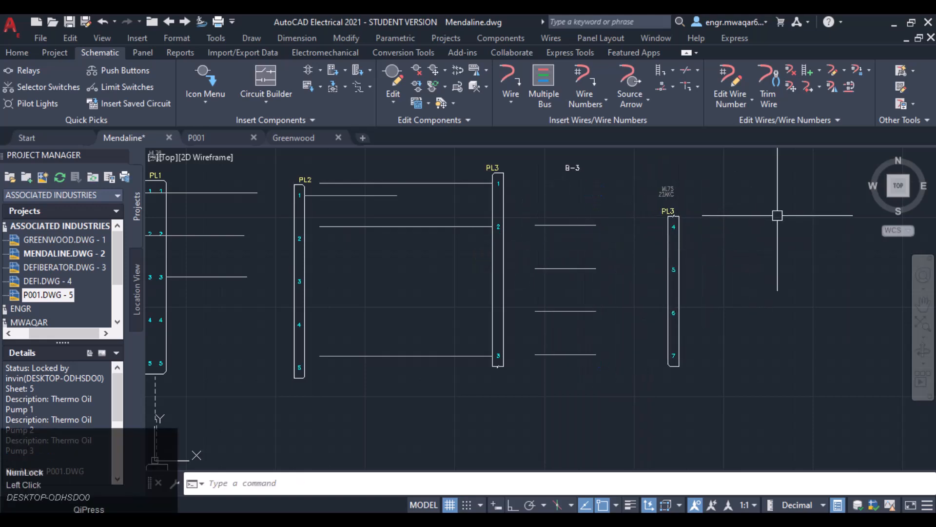
- Scoot the first PL3 part to the left, closer to PL2
middle_drag(777, 215, 655, 219)
right_click(547, 251)
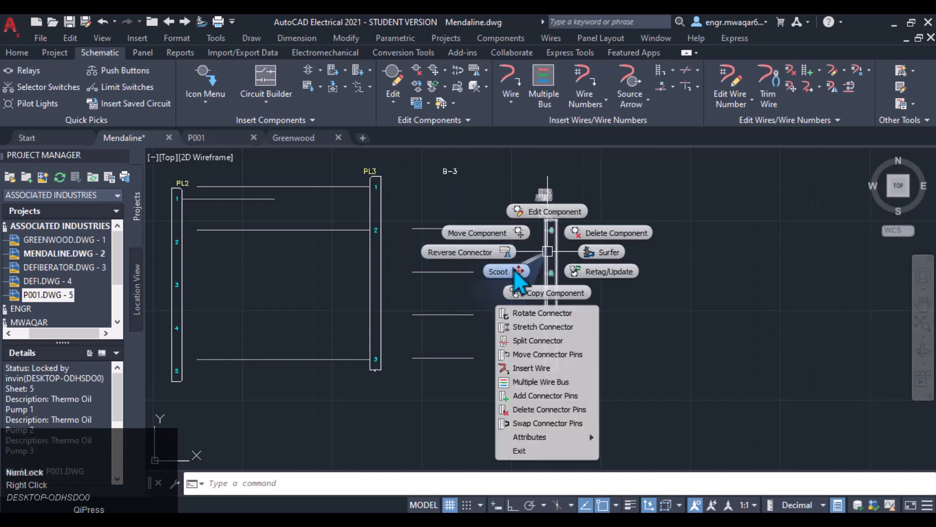
click(370, 227)
right_click(370, 218)
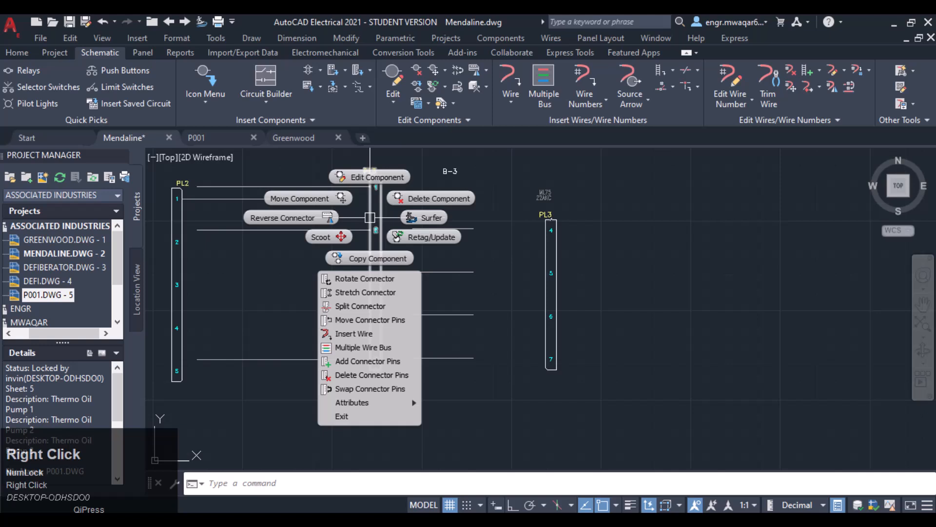
click(337, 247)
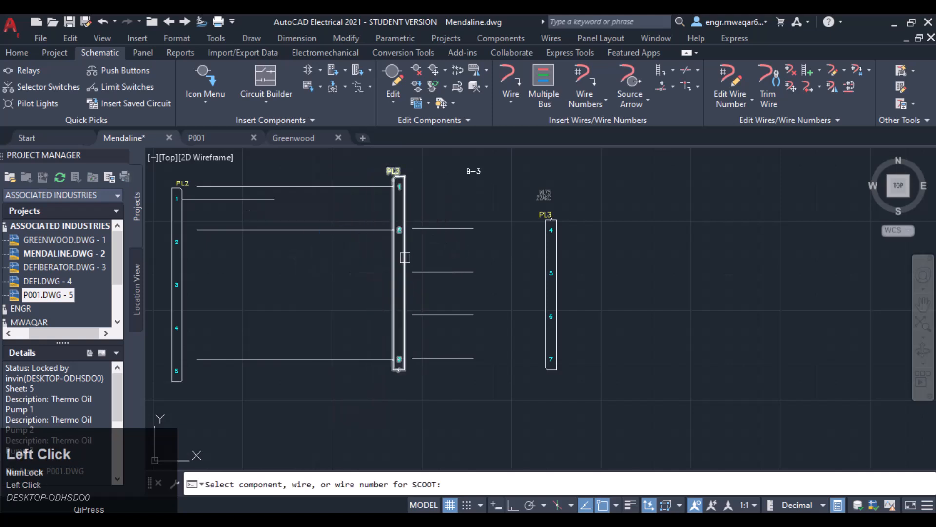
click(396, 258)
click(306, 269)
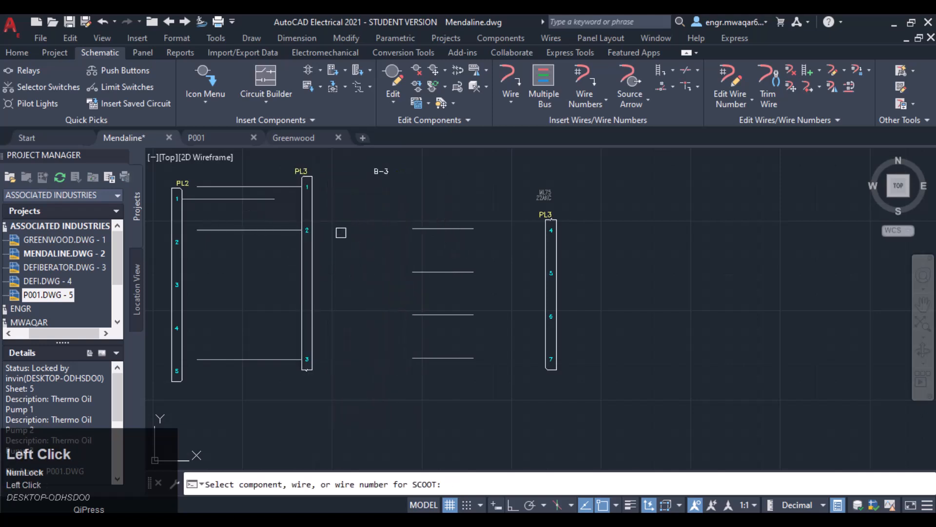
right_click(317, 266)
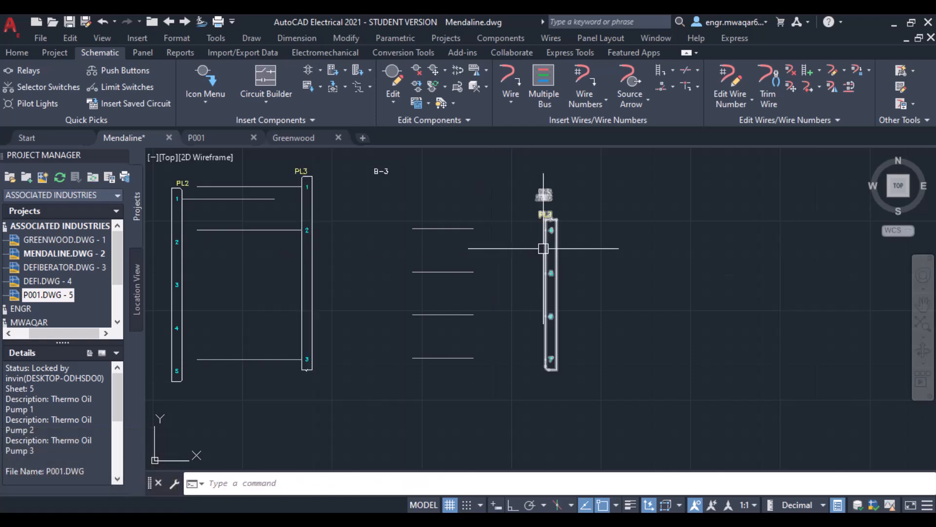
- Copy PL3's second part to its right and assign the first PL3 part as its parent/sibling
right_click(543, 249)
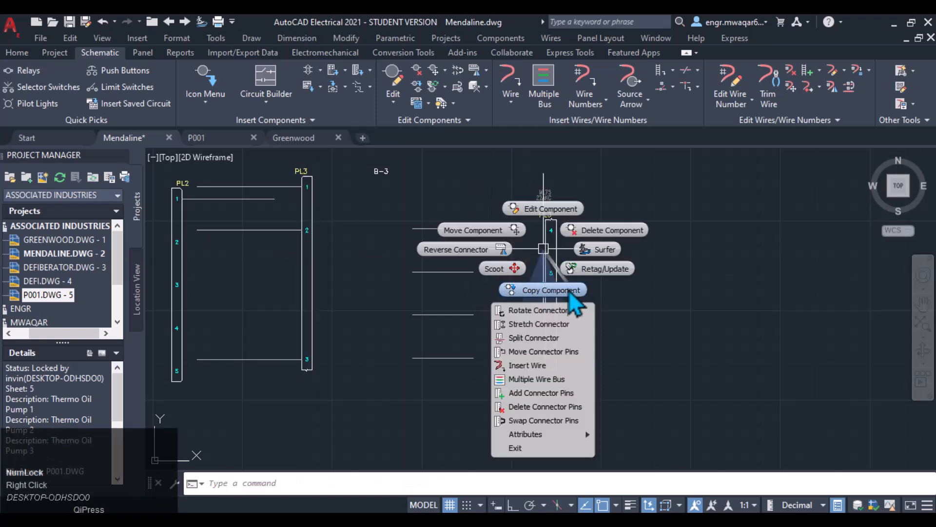
click(561, 289)
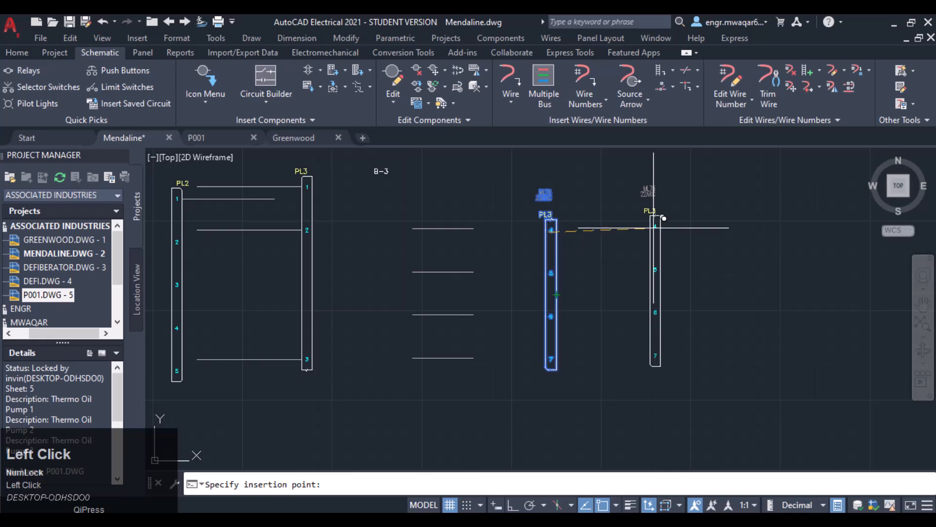
click(653, 227)
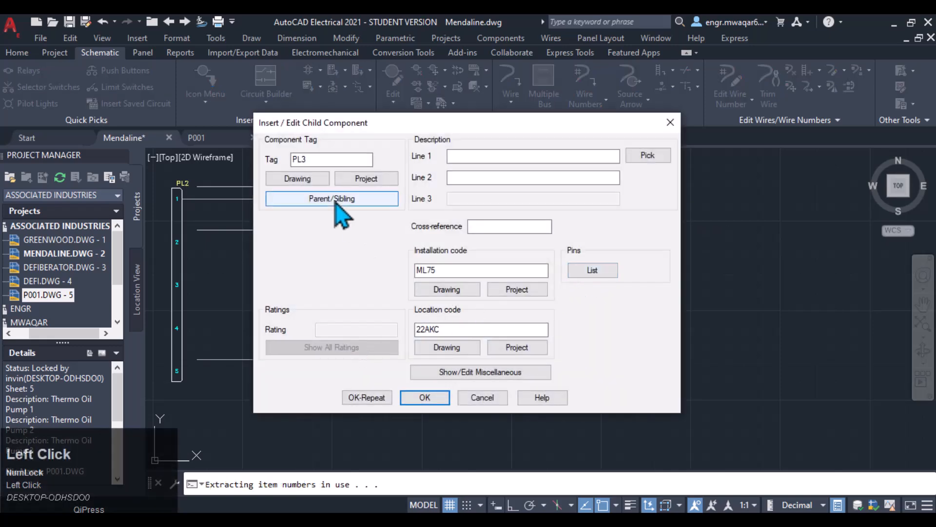
click(388, 201)
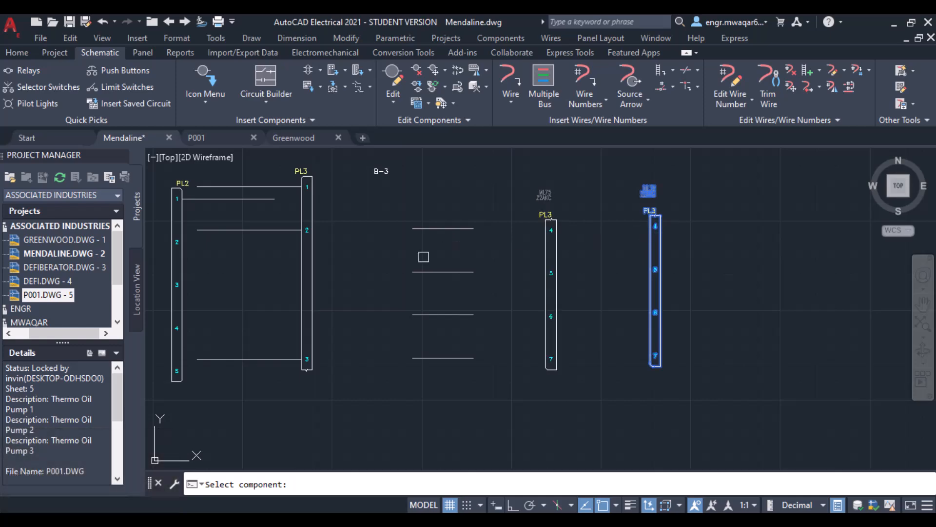
click(315, 203)
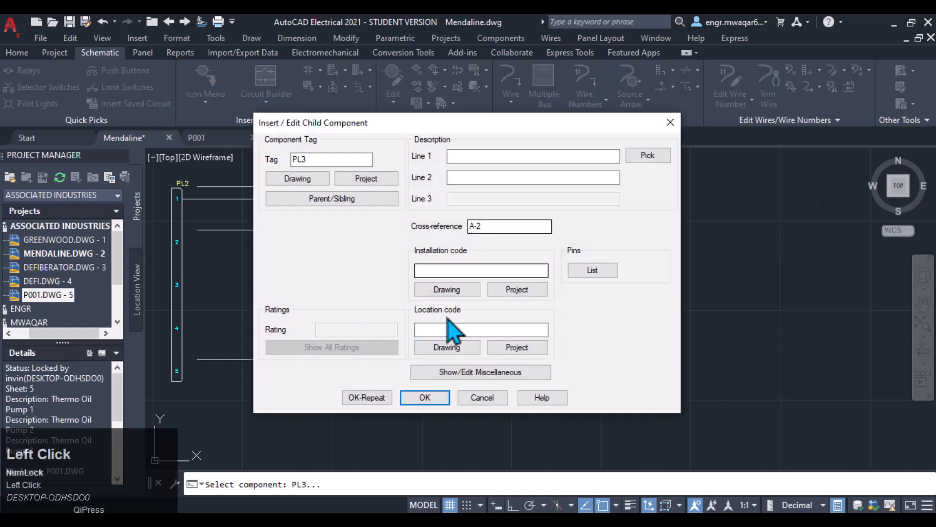
click(423, 394)
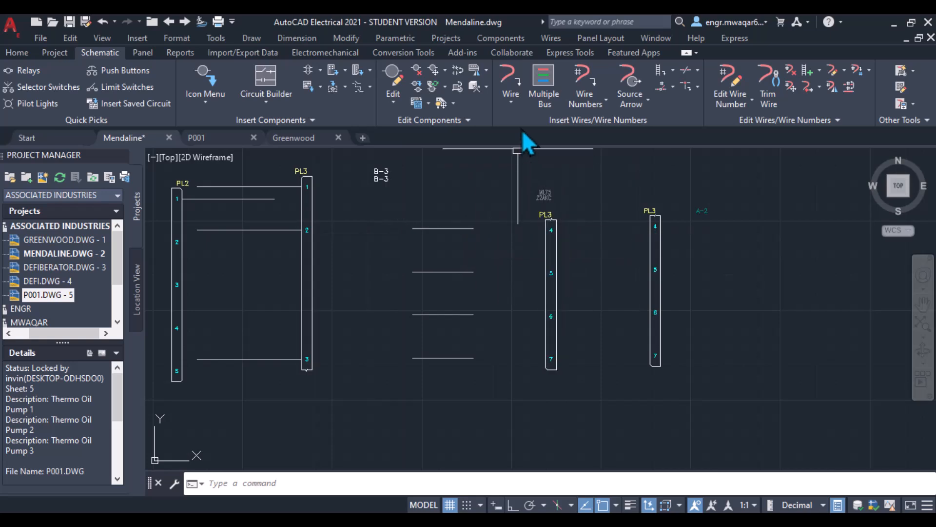
- Delete the copied PL3 connector part
right_click(555, 231)
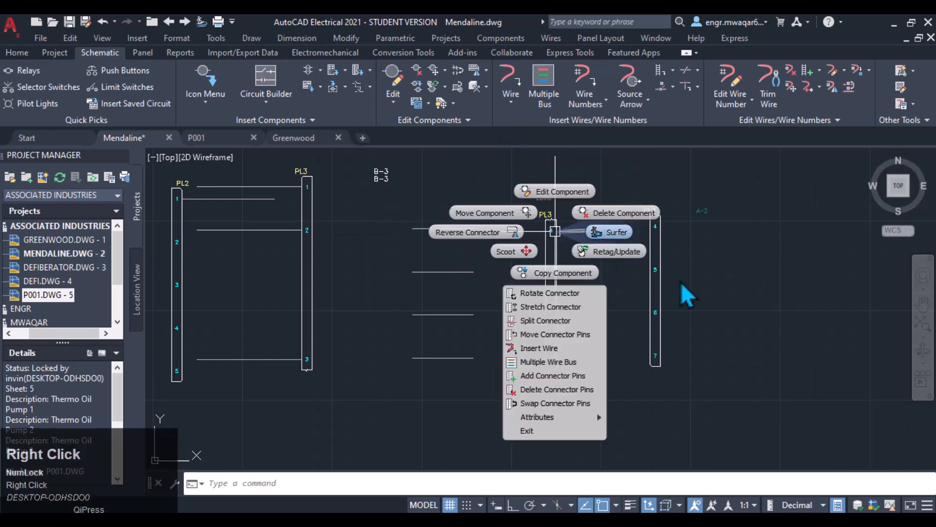
click(651, 273)
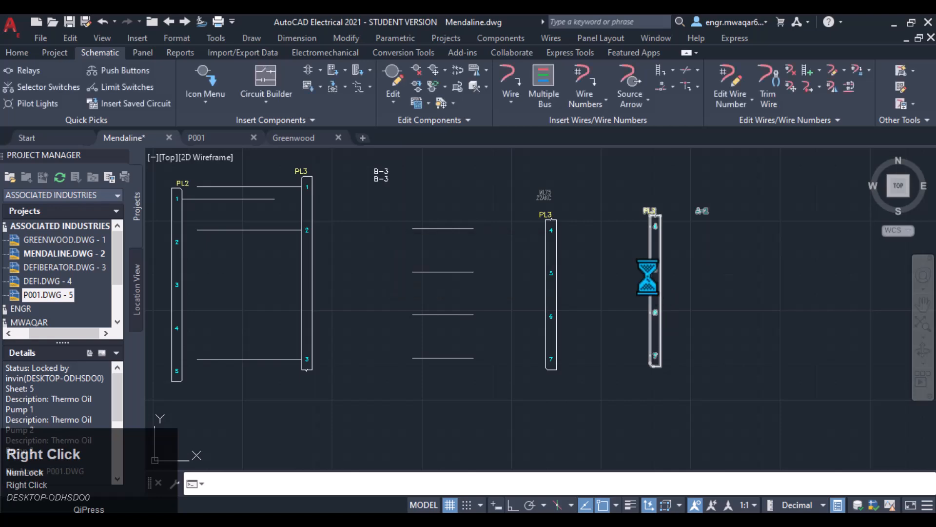
right_click(649, 279)
click(669, 276)
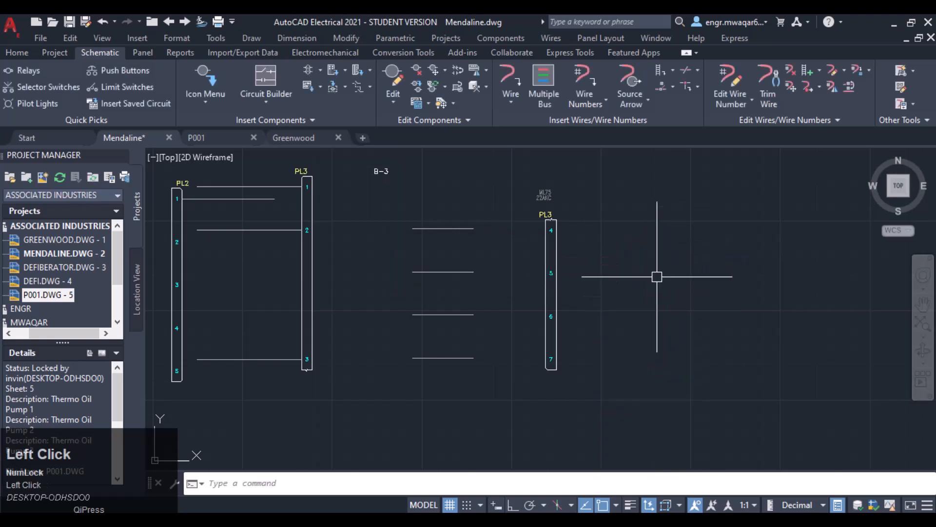
- Try rotating PL3's second part with Rotate Connector, keeping attributes at their original orientation
right_click(558, 275)
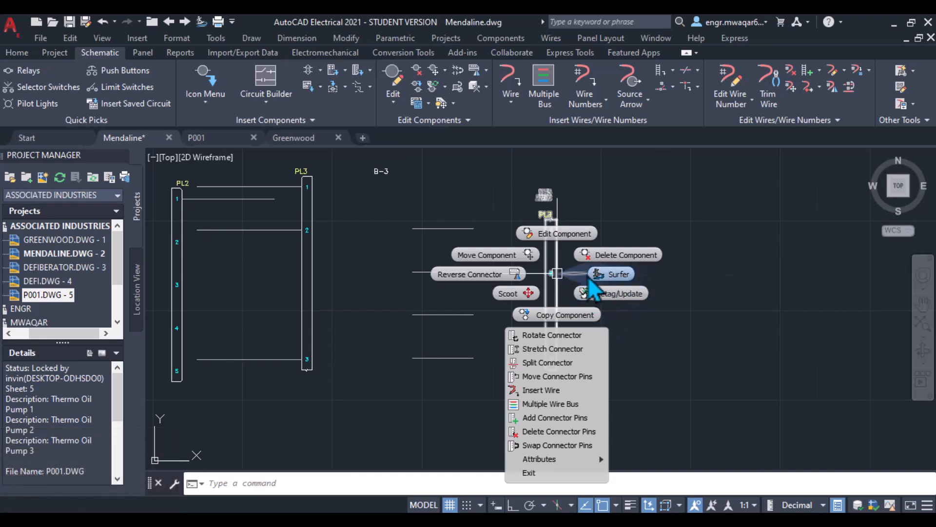
click(545, 336)
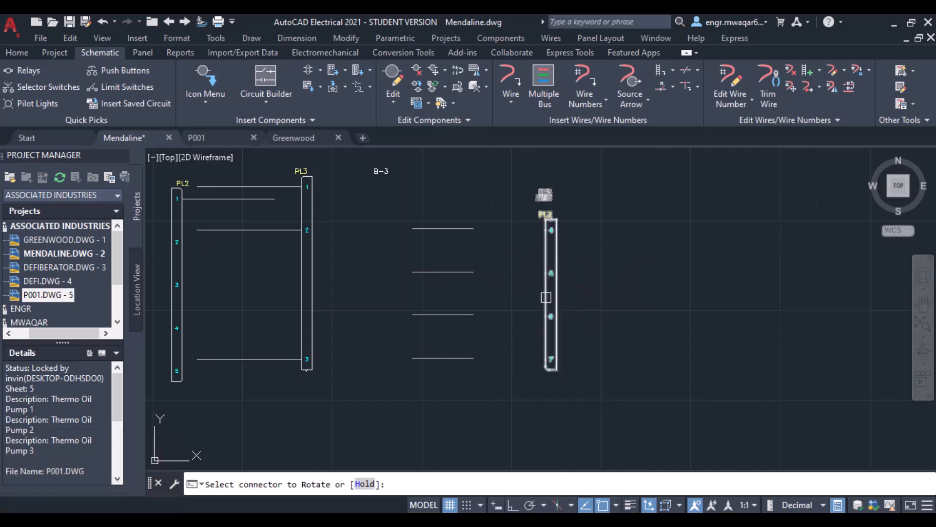
click(549, 295)
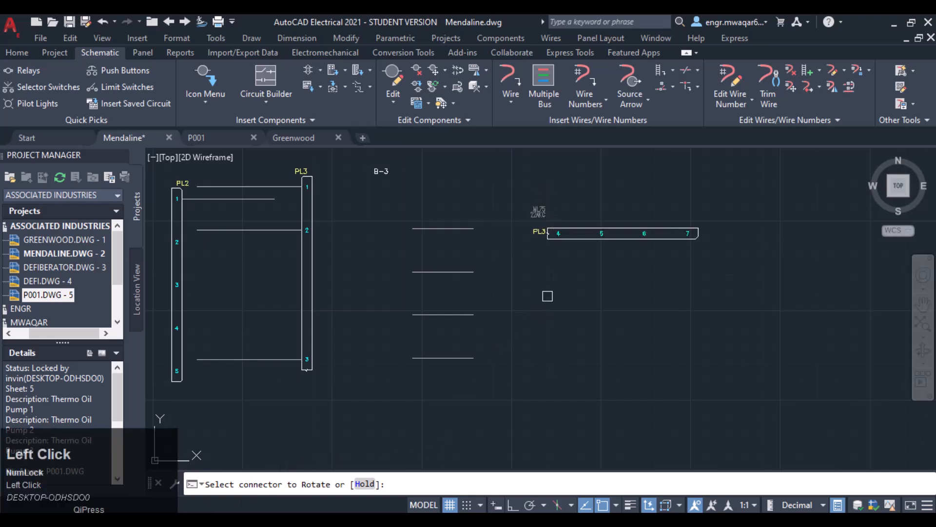
click(579, 242)
click(564, 225)
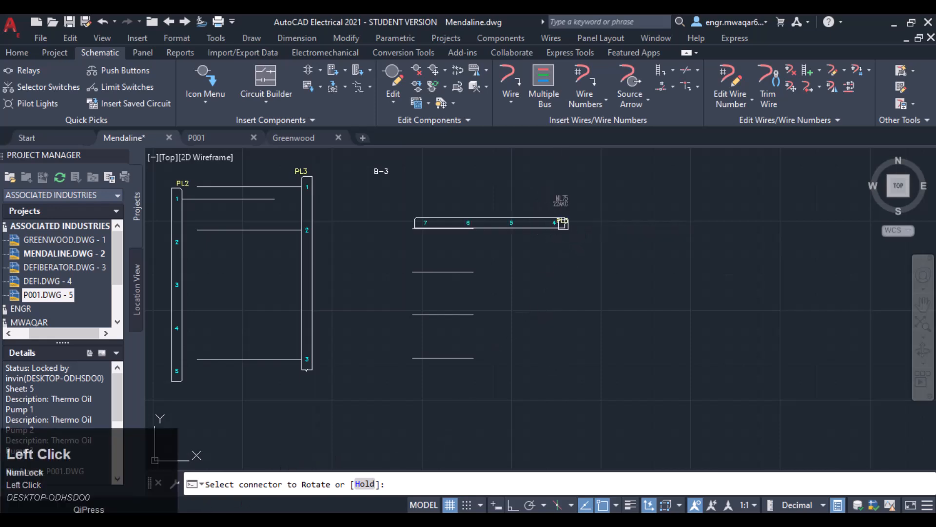
click(565, 214)
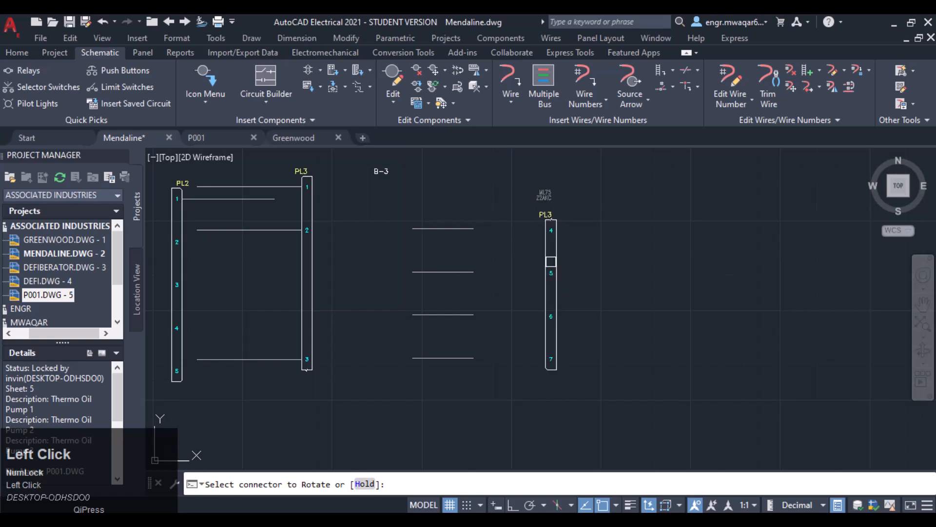
click(552, 261)
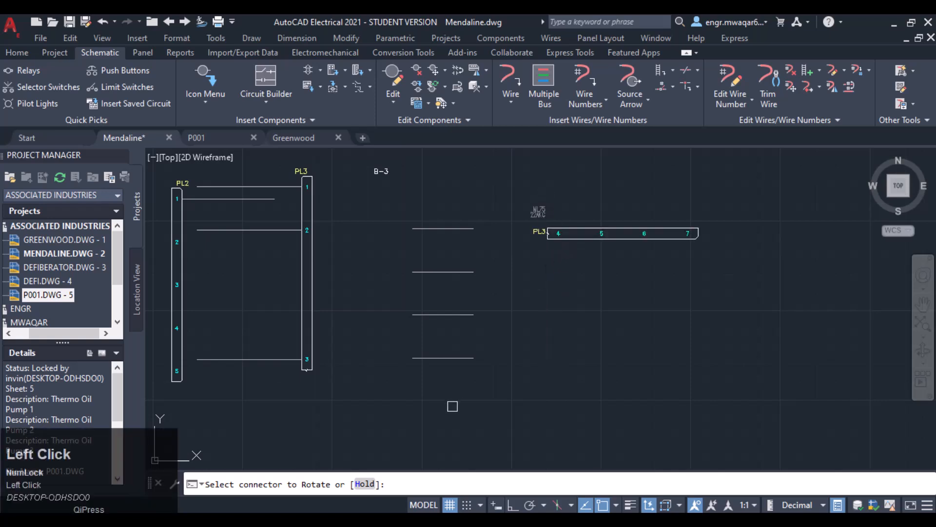
click(566, 232)
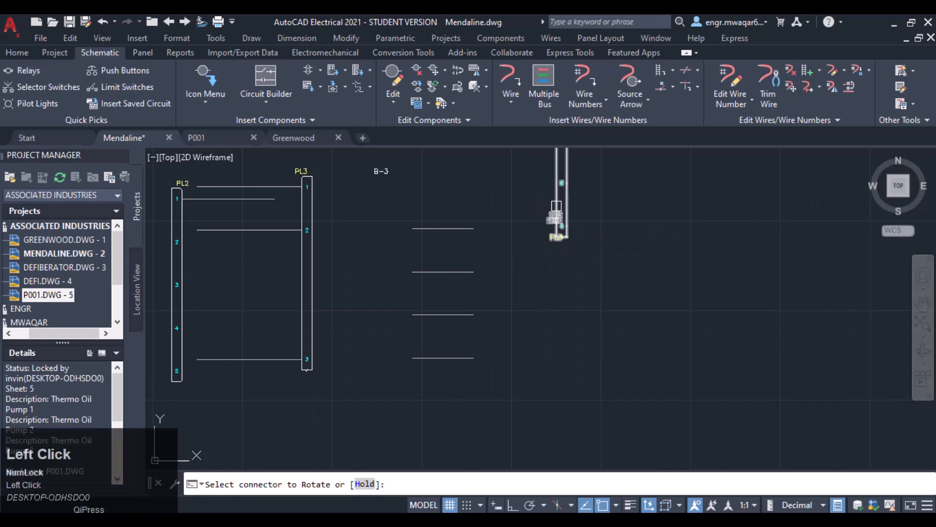
click(556, 206)
click(559, 203)
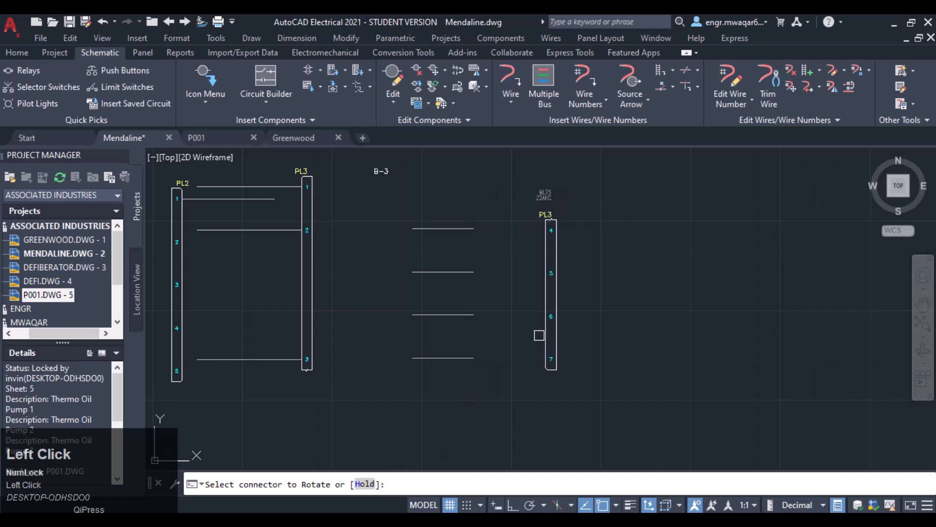
key(Return)
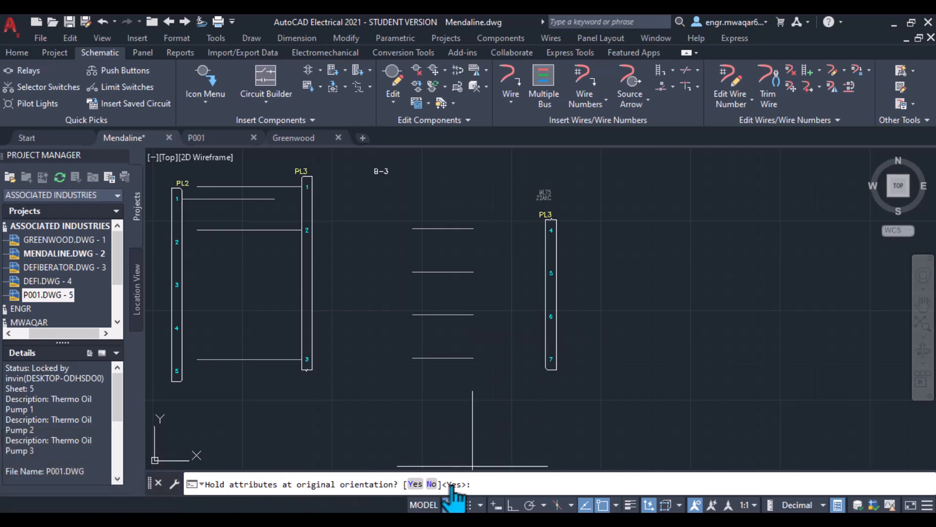
click(480, 484)
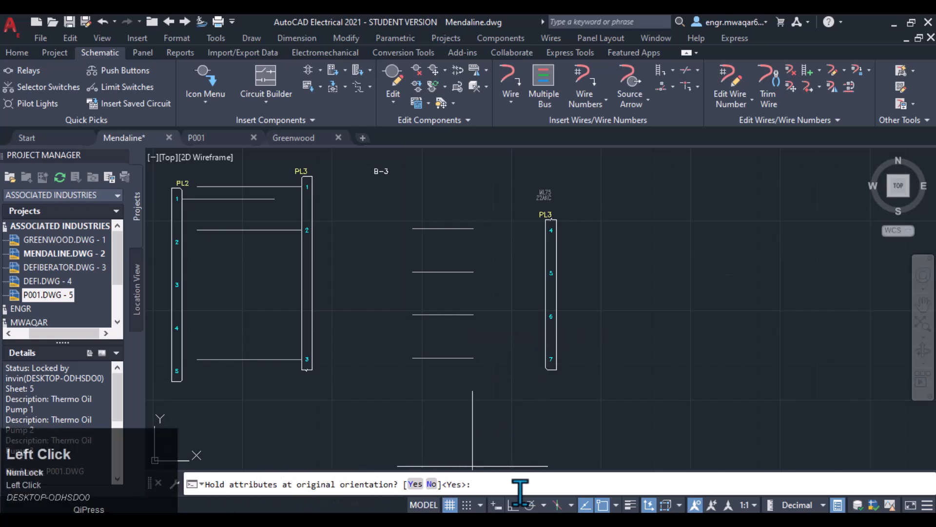
text(y)
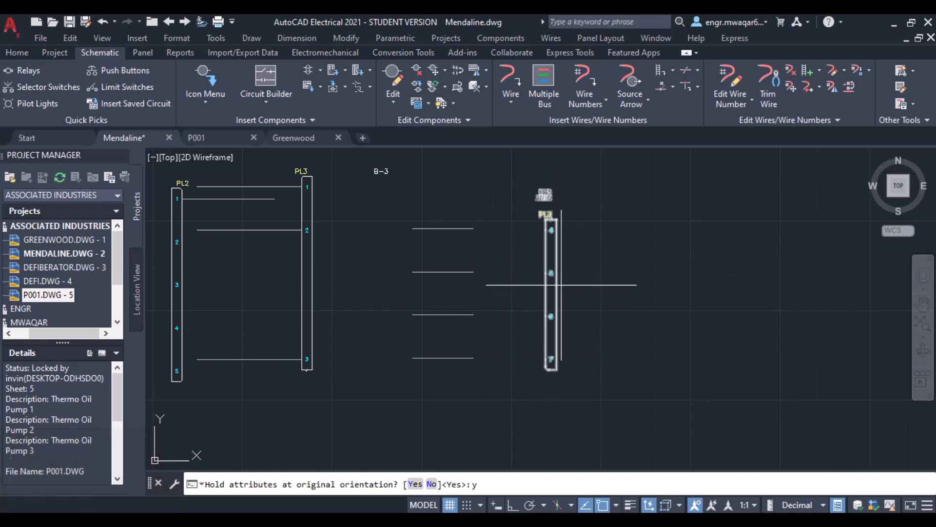
key(Return)
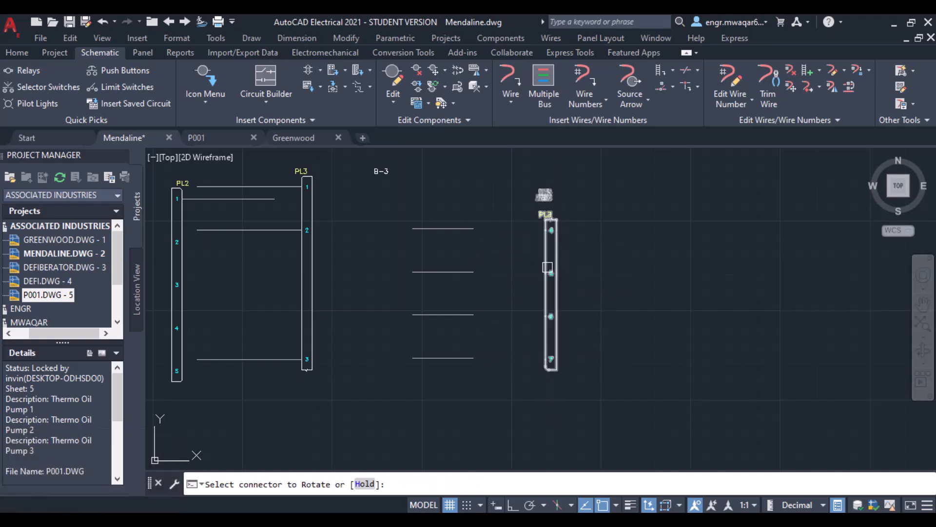
- Try rotating PL3's second part again without holding attributes at their original orientation
click(548, 267)
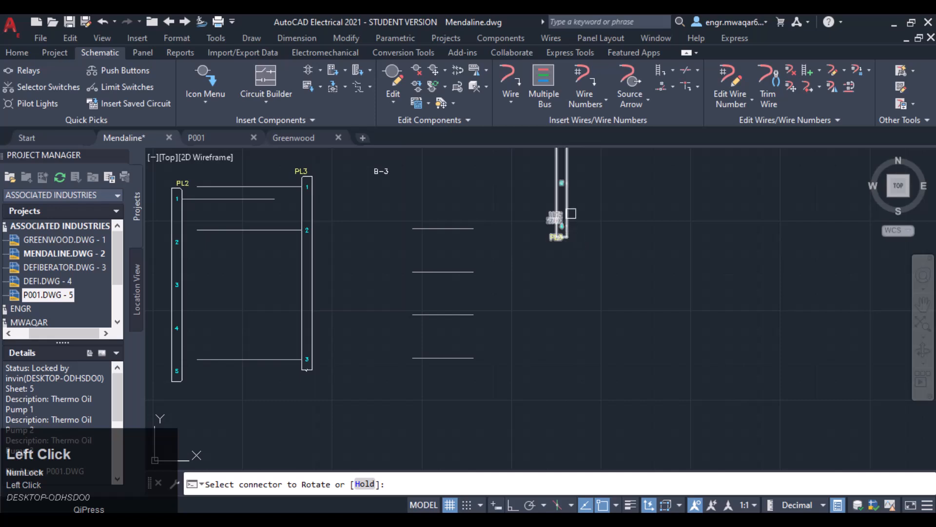
click(564, 223)
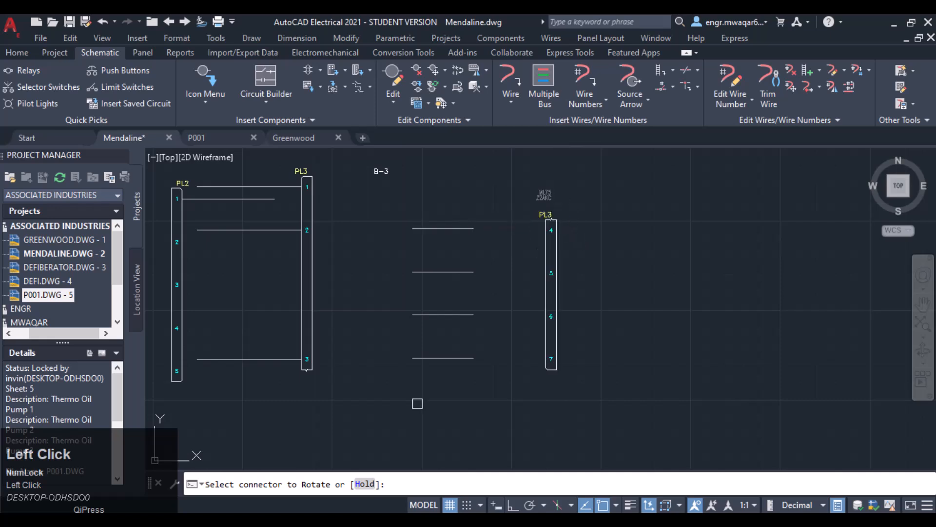
click(414, 483)
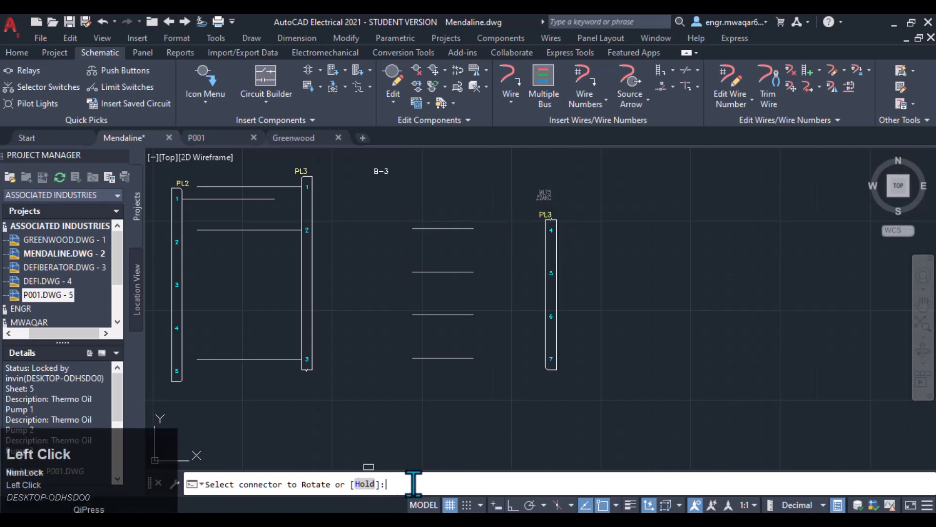
text(h)
key(Return)
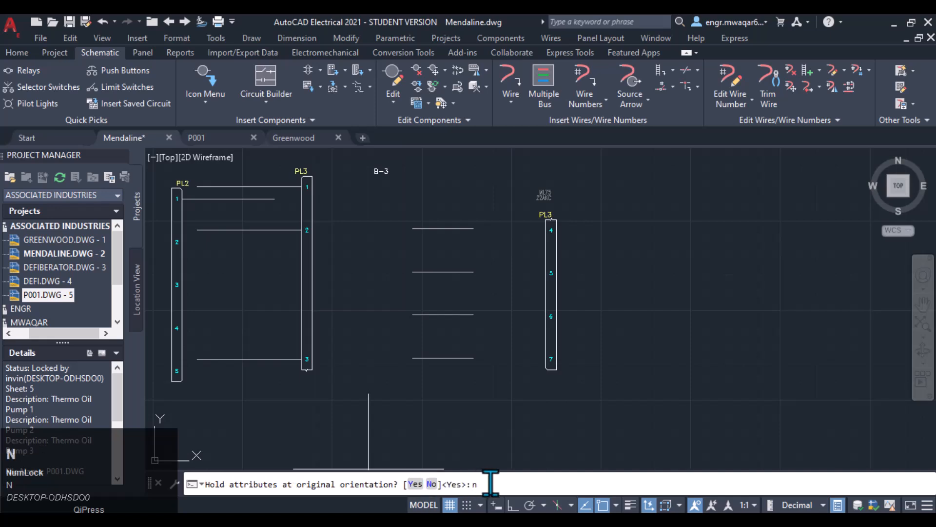
key(Return)
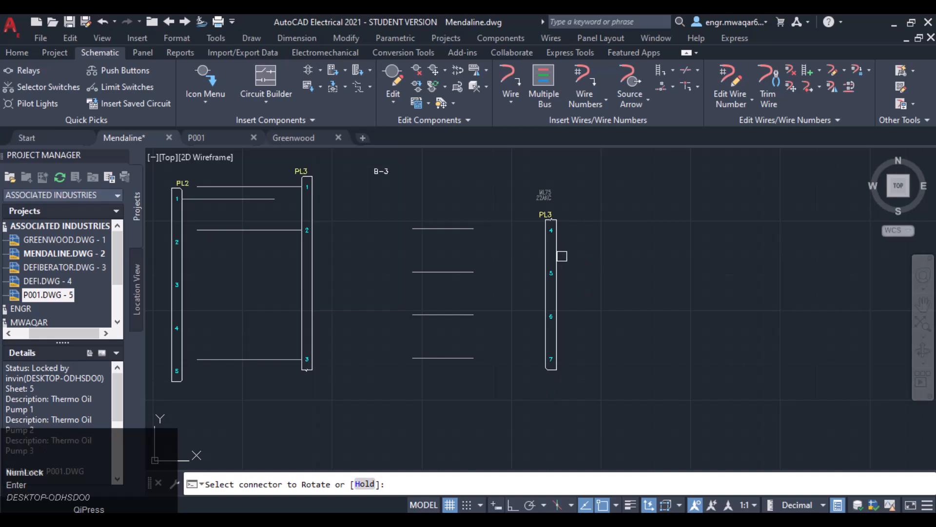
click(562, 256)
click(567, 260)
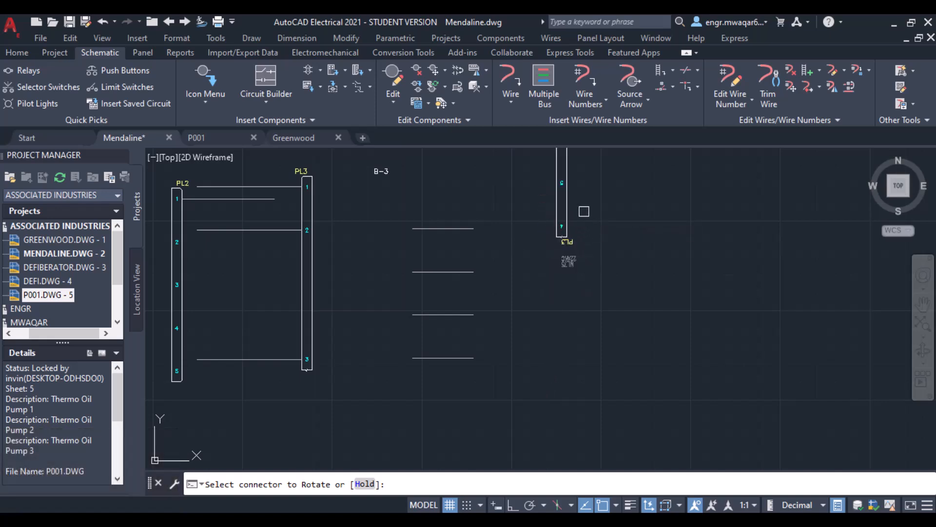
middle_drag(564, 226, 576, 295)
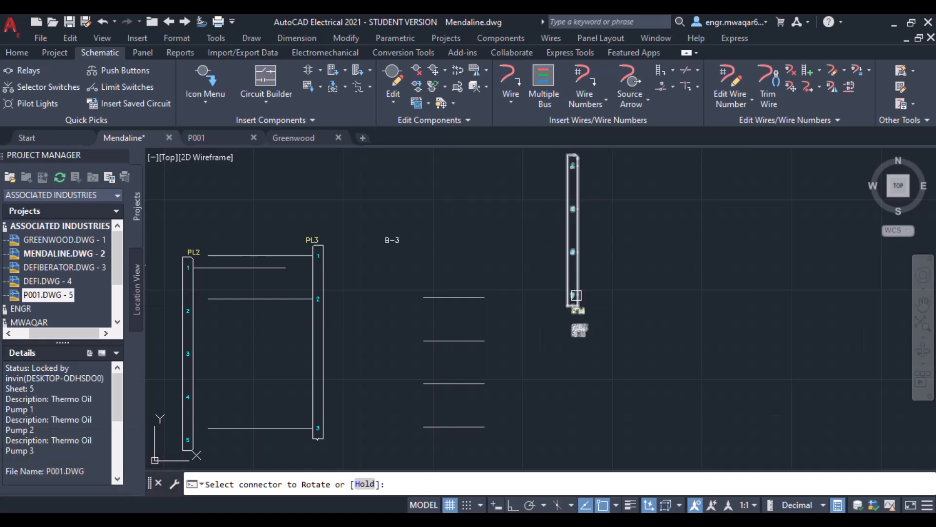
scroll(585, 199, up, 1)
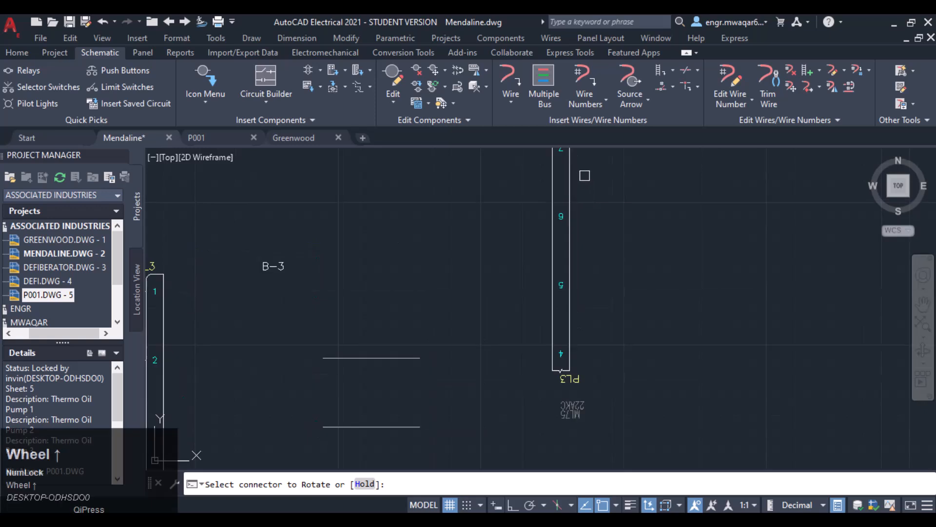
mouse_move(585, 176)
middle_down()
mouse_move(592, 180)
mouse_move(569, 199)
middle_up()
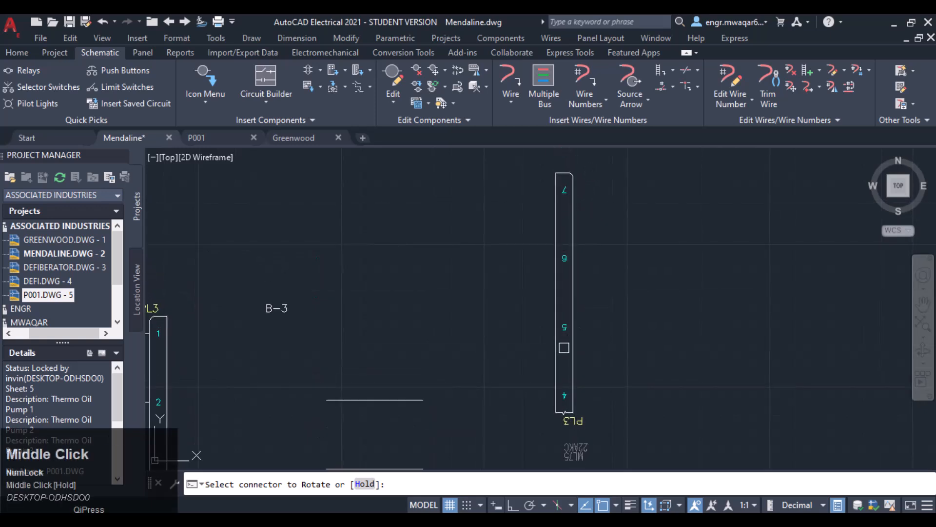
click(557, 310)
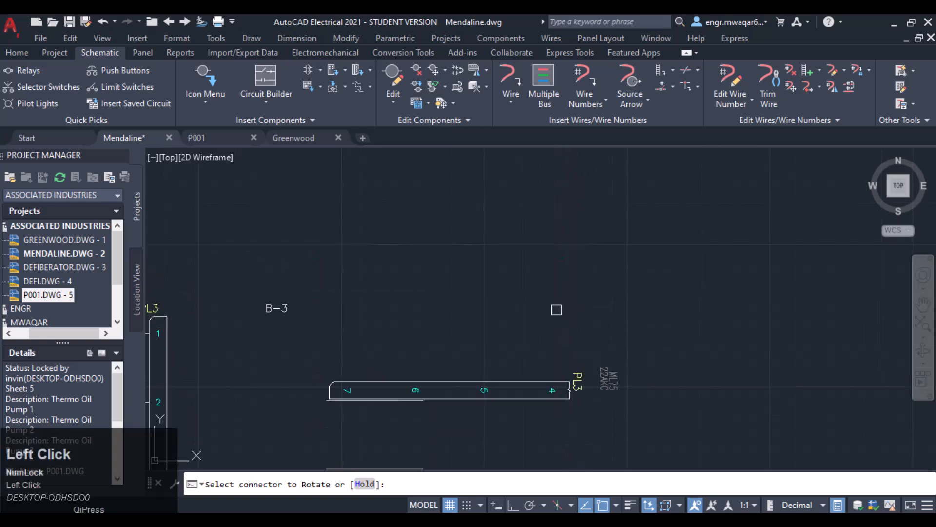
click(512, 383)
middle_drag(638, 359, 588, 234)
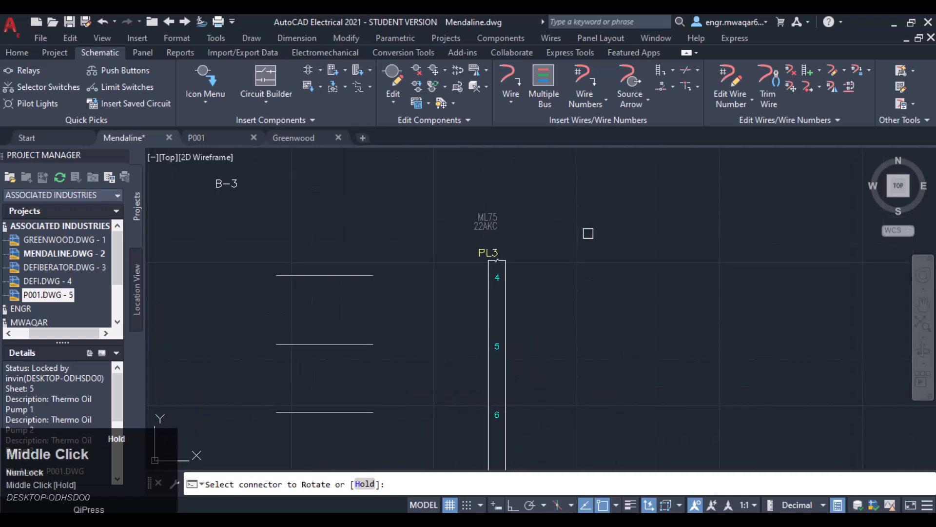
- Stretch PL3's second part upward by extending its top end
right_click(506, 317)
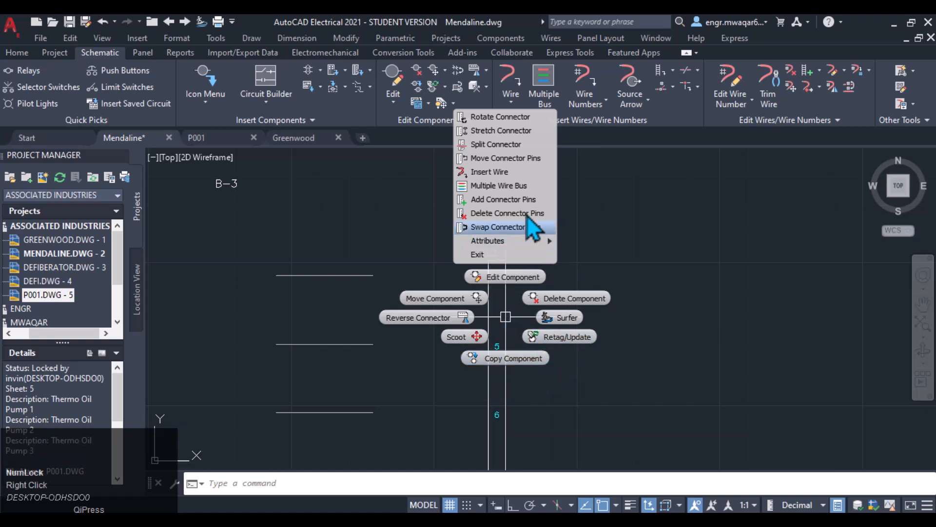
click(498, 130)
middle_drag(516, 303, 556, 113)
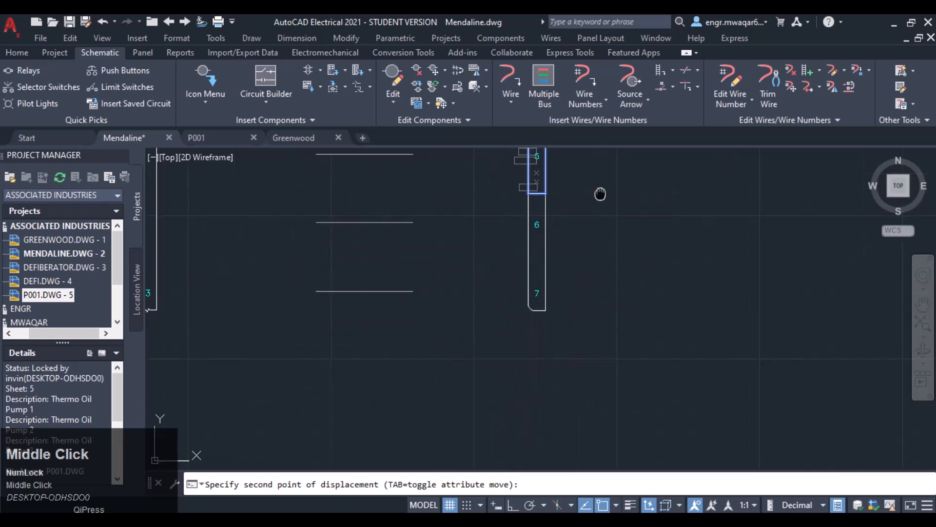
middle_drag(600, 194, 571, 365)
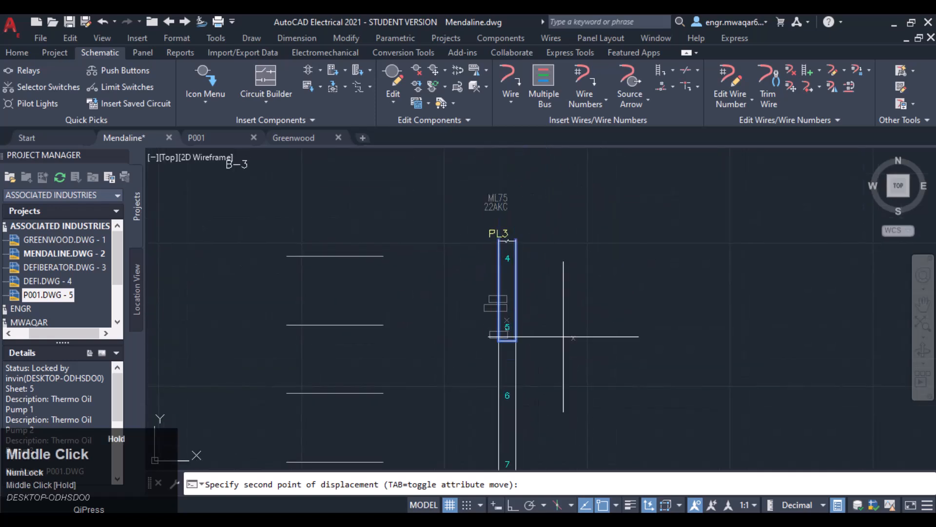
click(517, 168)
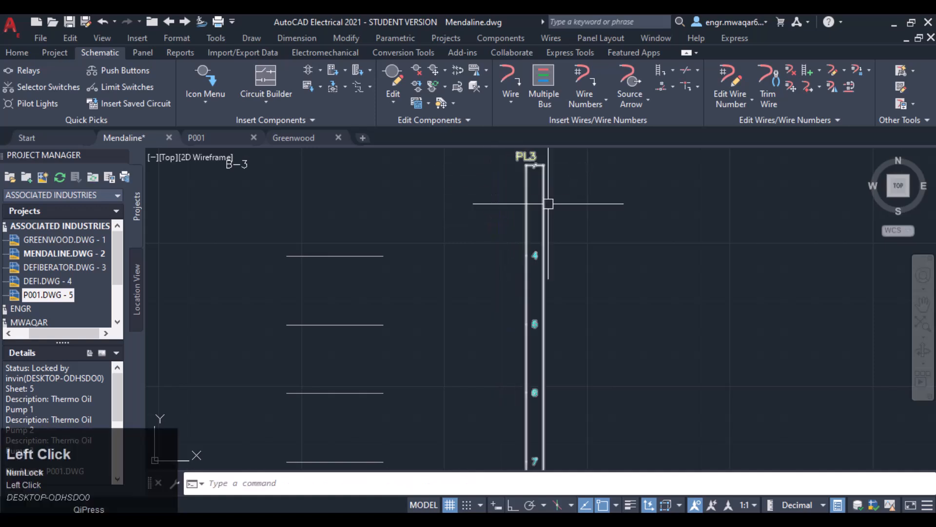
- Stretch PL3's second part downward by extending its bottom end below pin 7
middle_drag(541, 250, 554, 162)
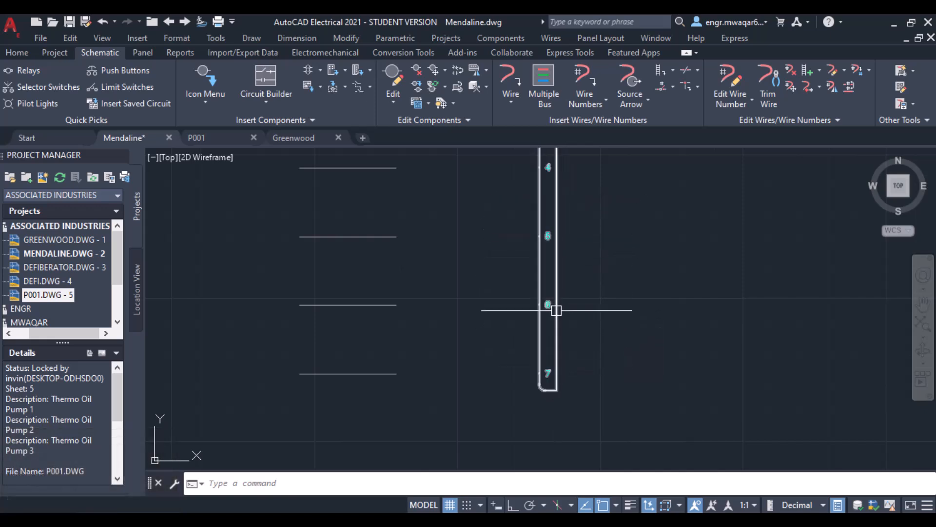
click(557, 309)
right_click(557, 309)
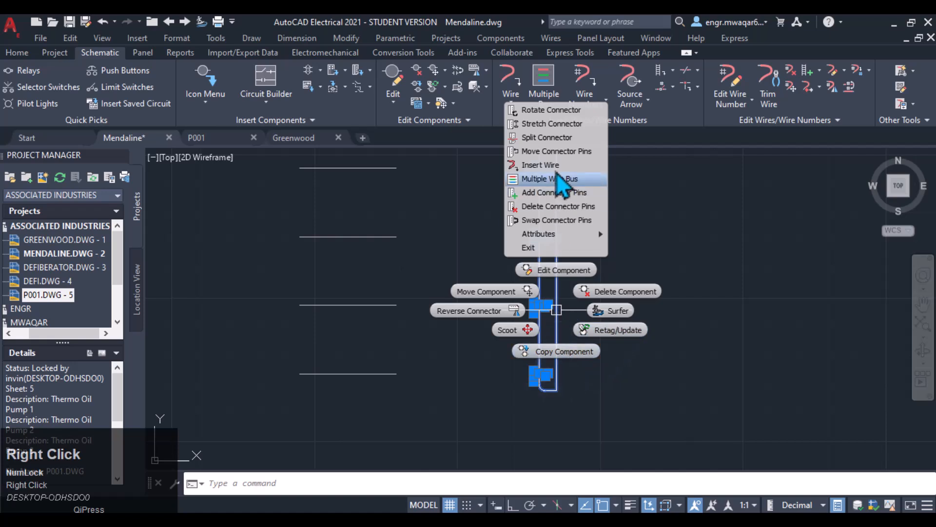
click(551, 123)
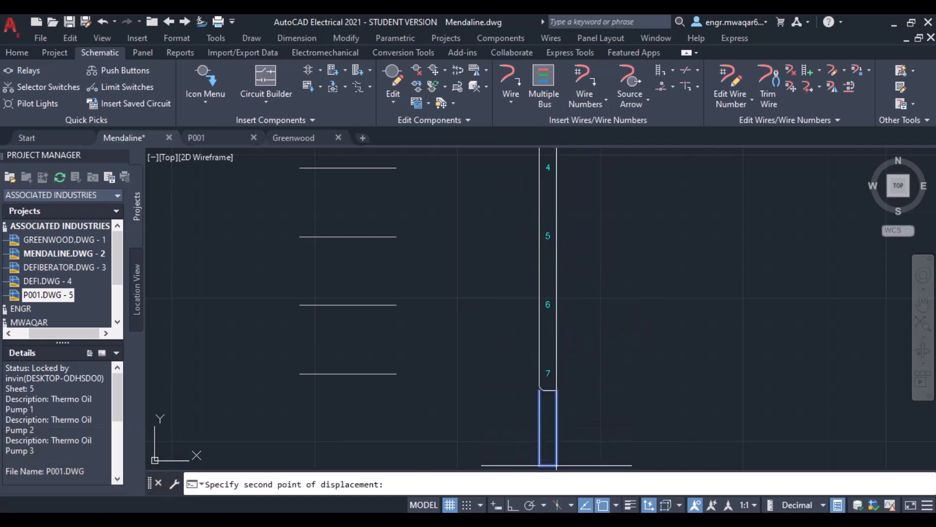
click(557, 465)
scroll(568, 332, down, 2)
middle_drag(601, 286, 580, 266)
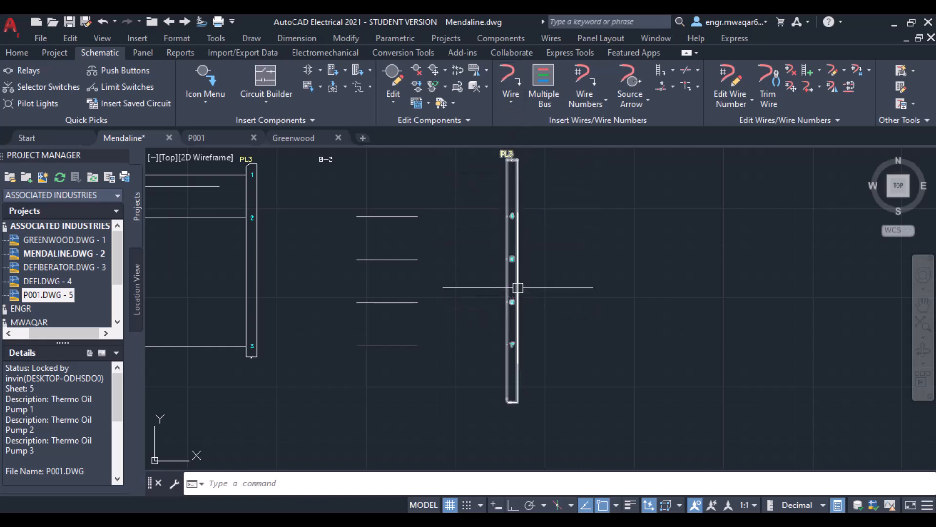
- Split PL3's second part at its midpoint with Split Connector
right_click(513, 319)
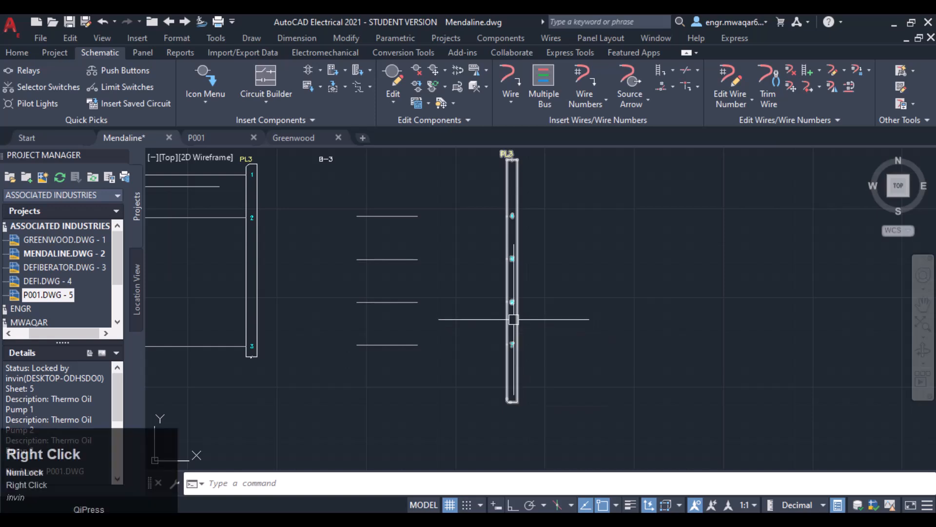
click(520, 394)
right_click(517, 277)
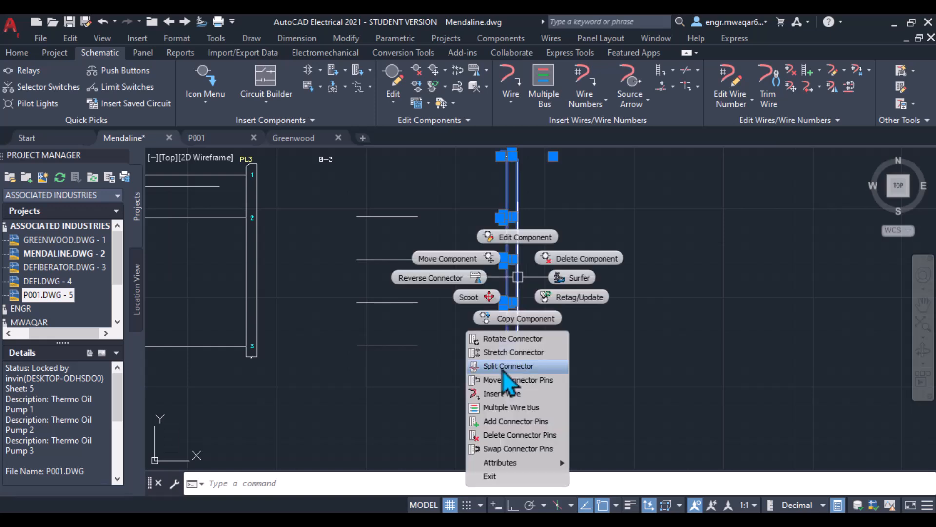
click(488, 363)
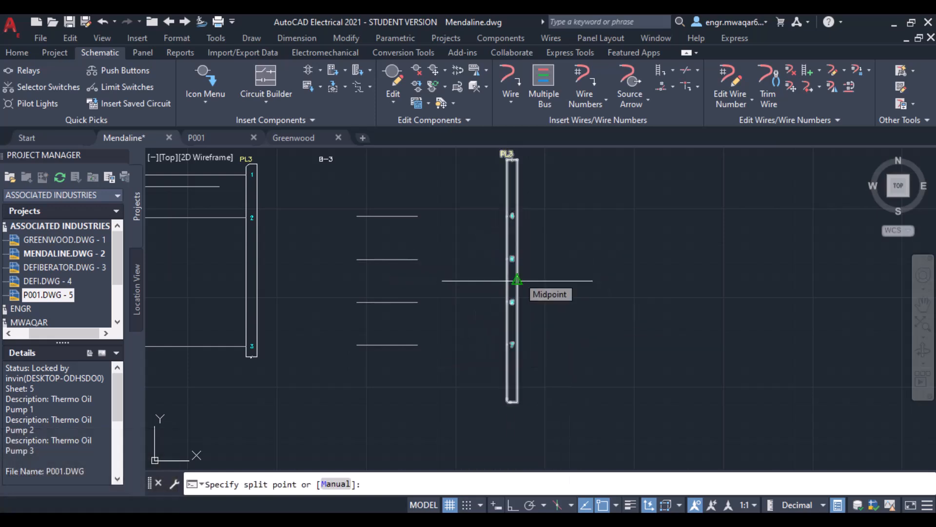
click(517, 281)
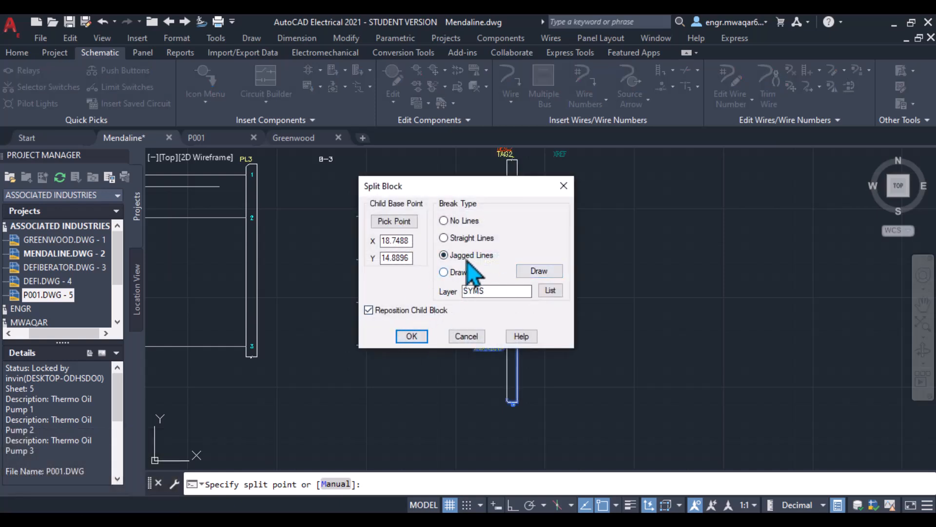
drag(461, 186, 489, 155)
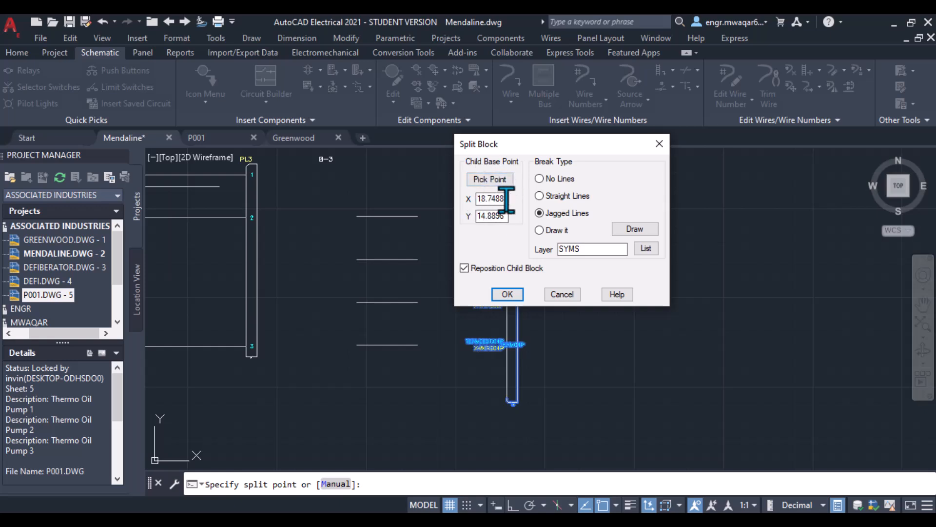
drag(559, 141, 672, 89)
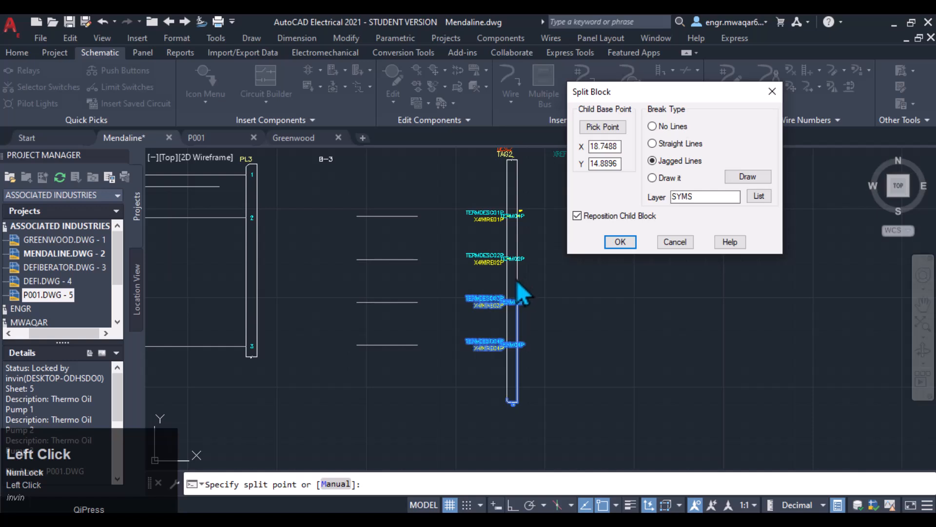
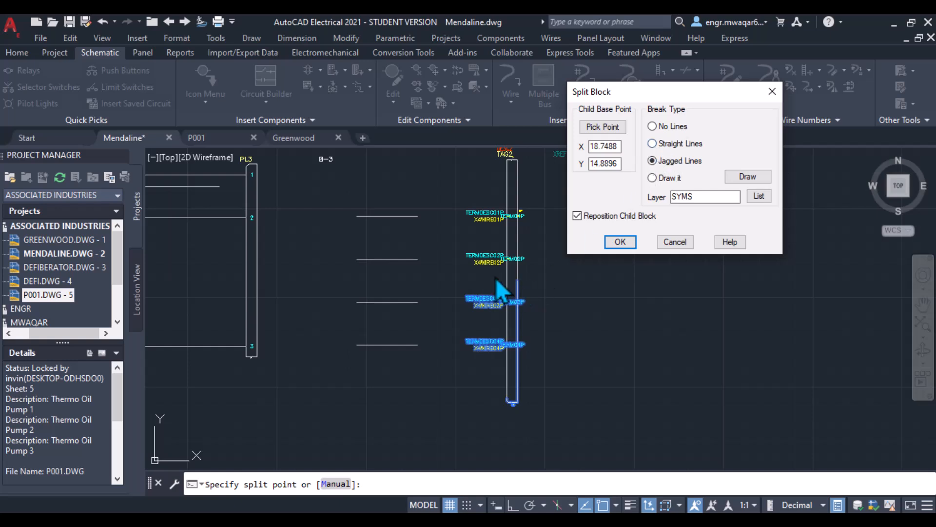
- Choose jagged break lines for the split of PL3's second part and place the child part beside it
click(653, 162)
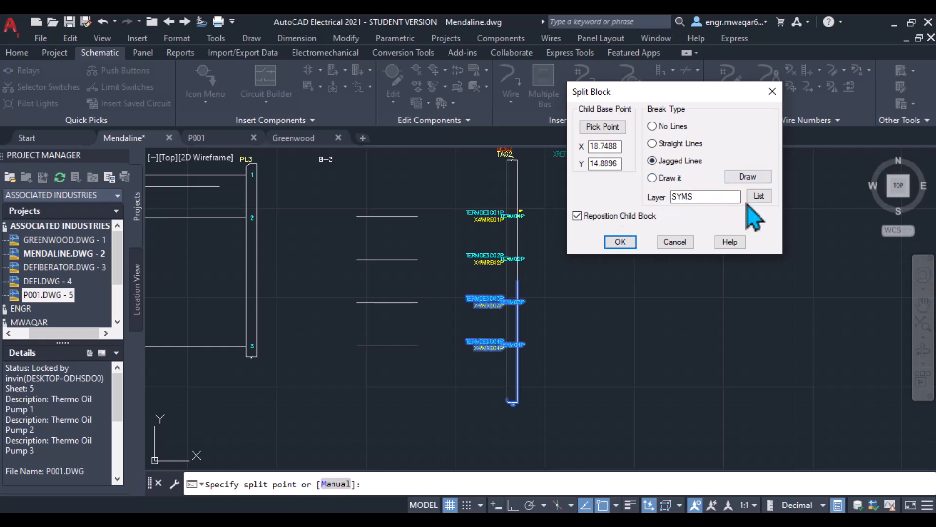
click(759, 196)
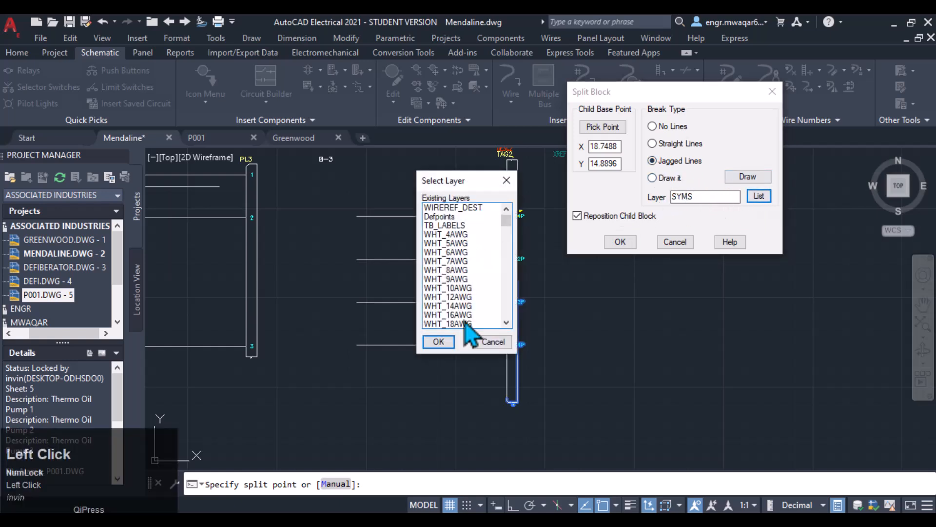
click(493, 342)
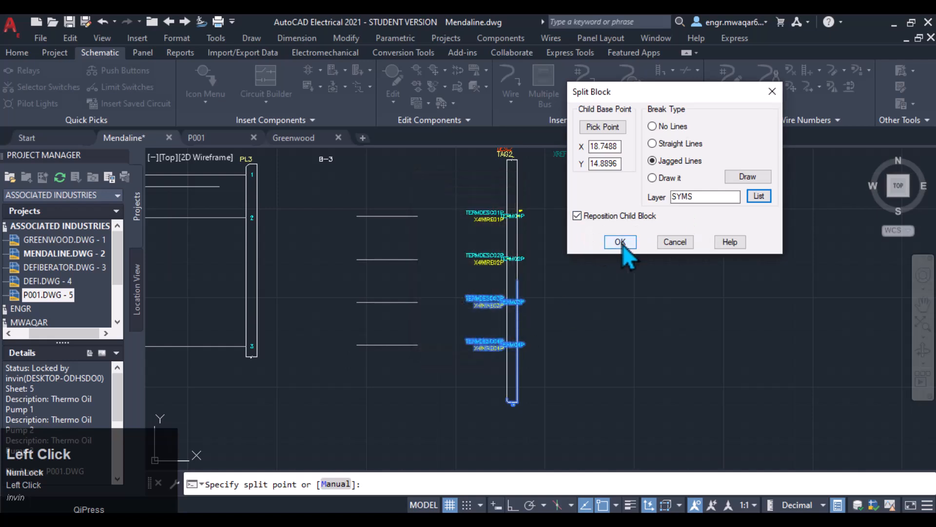
click(620, 242)
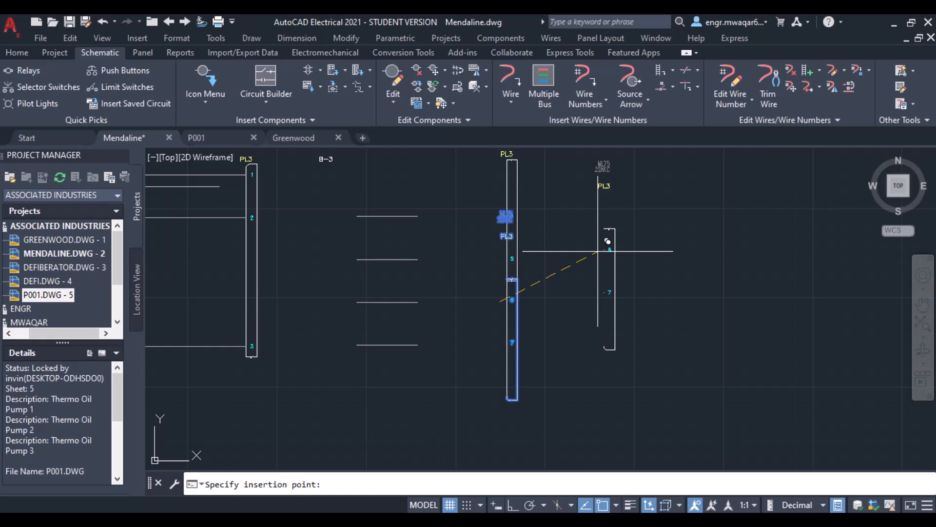
click(598, 251)
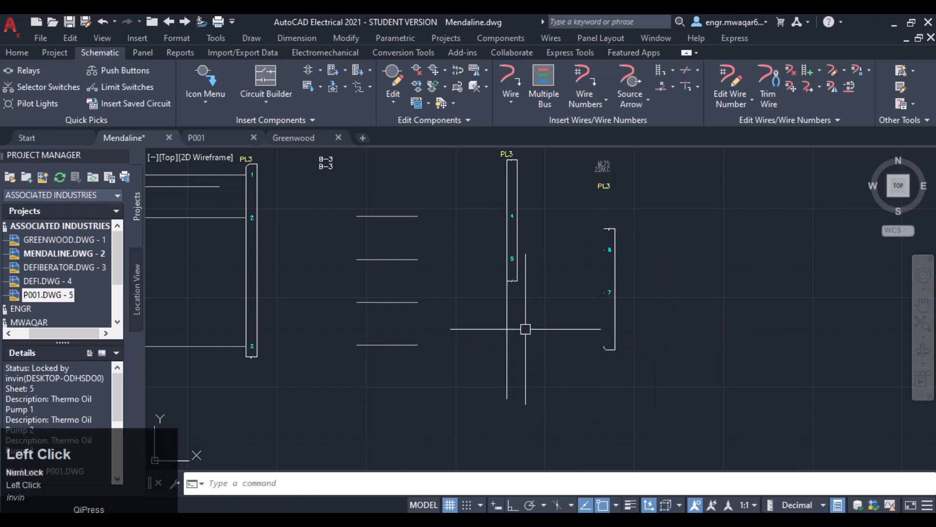
- Split PL3's first part between pins 2 and 3 with Split Connector, keeping jagged break lines
scroll(512, 292, down, 2)
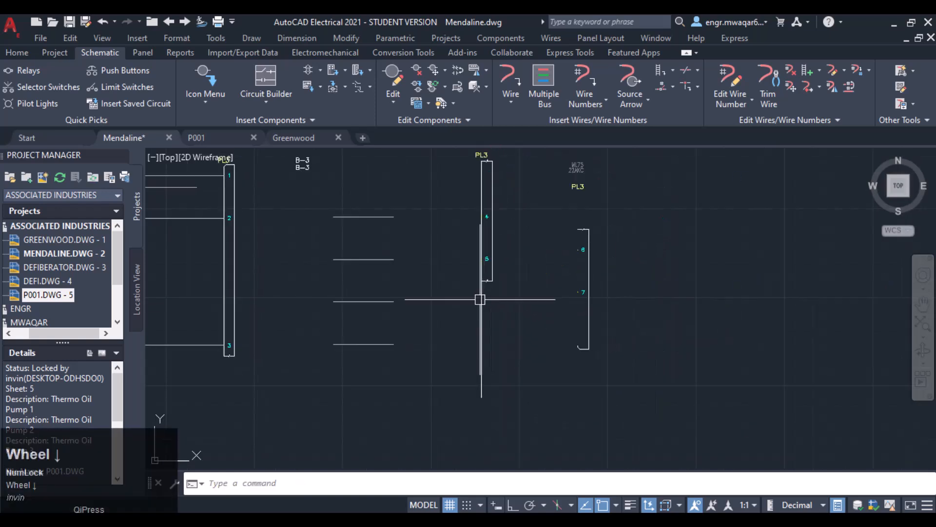
scroll(480, 273, up, 2)
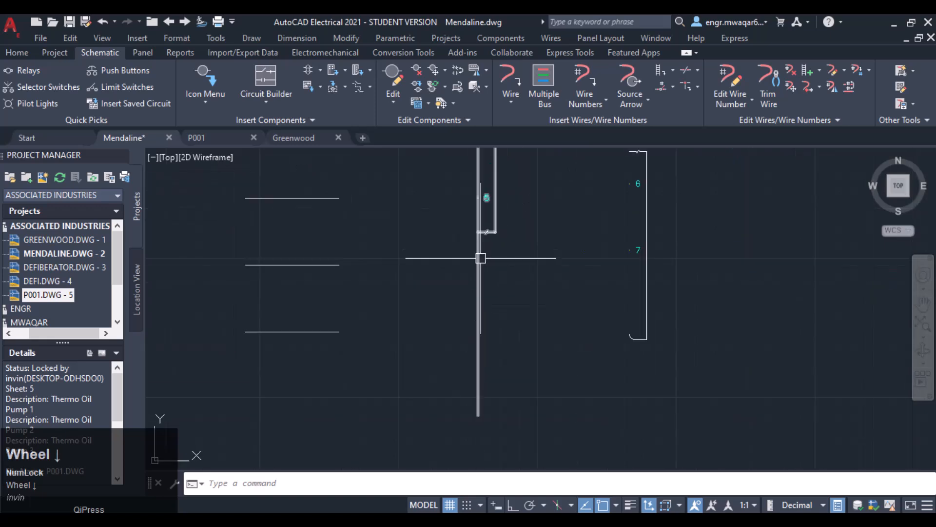
scroll(480, 258, down, 3)
middle_drag(686, 255, 541, 285)
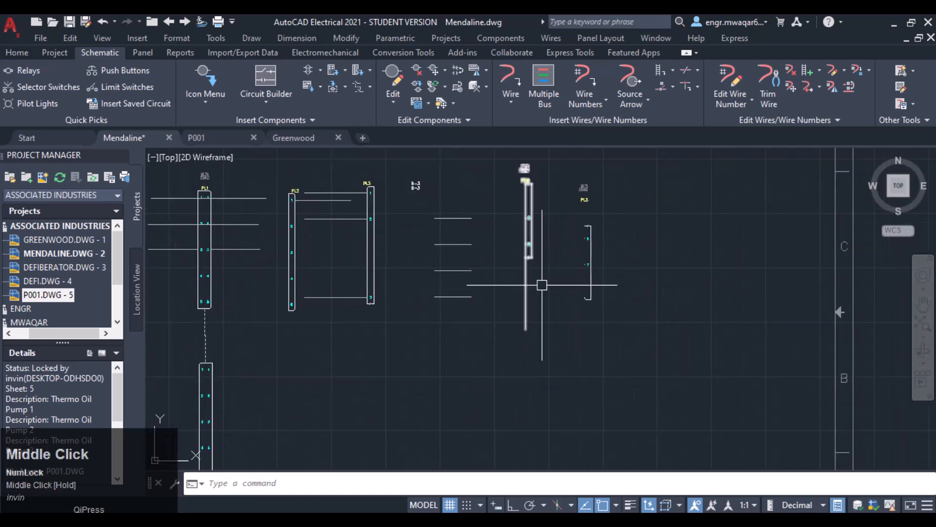
middle_drag(398, 282, 489, 272)
right_click(466, 245)
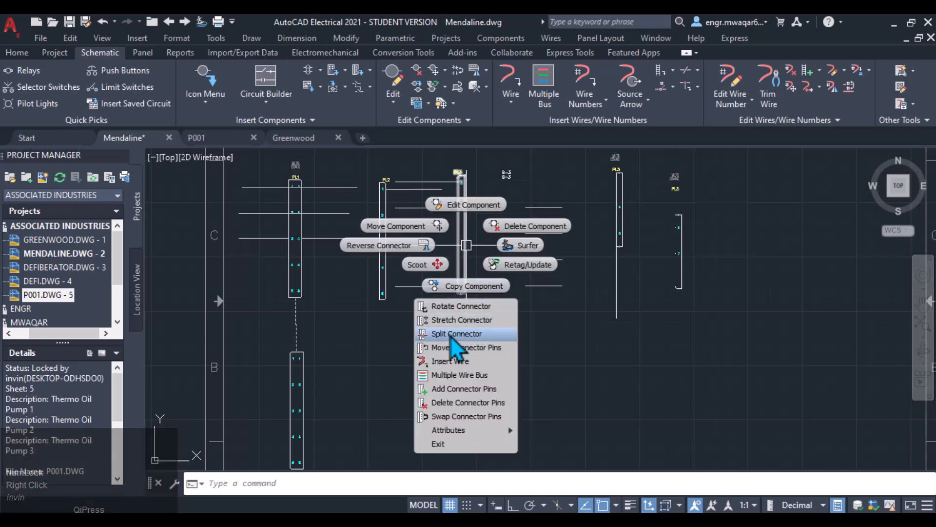
click(450, 335)
click(460, 236)
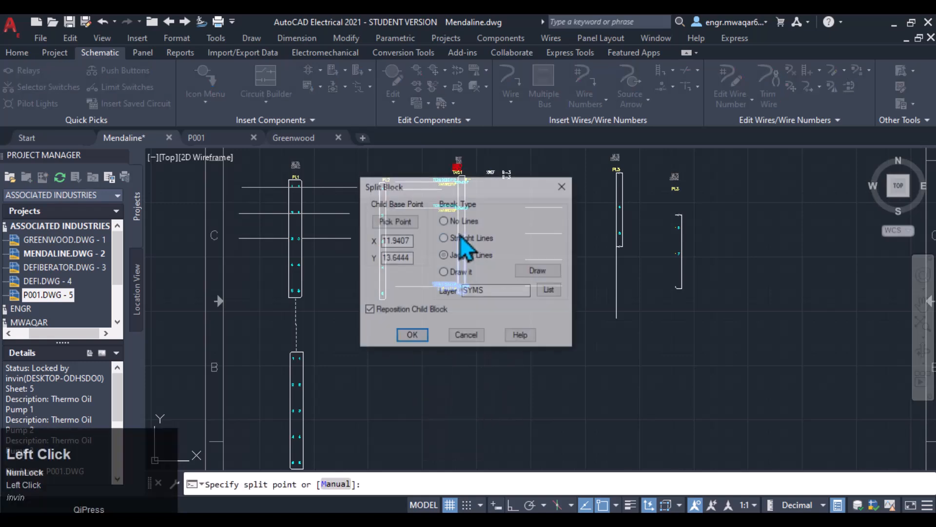
click(419, 336)
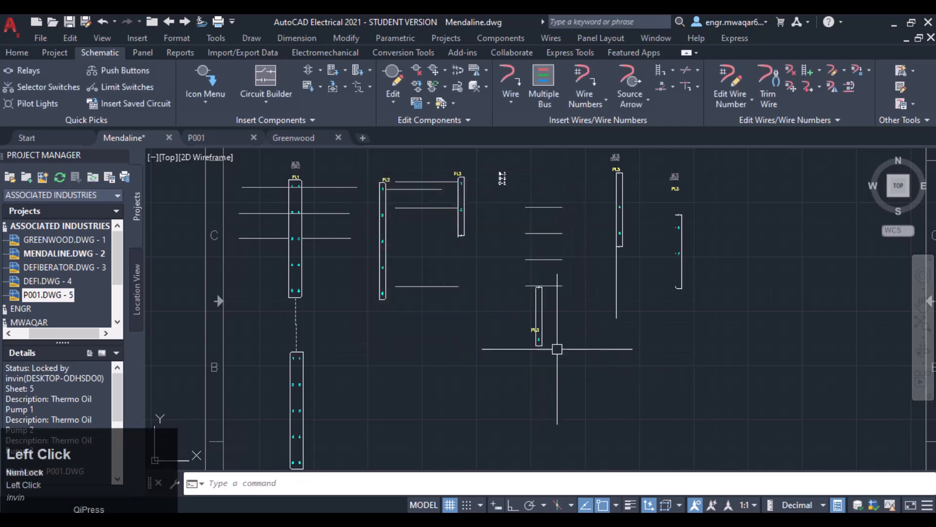
- Zoom in to examine the jagged break ends of the split PL3 parts
scroll(478, 312, up, 4)
scroll(478, 312, up, 4)
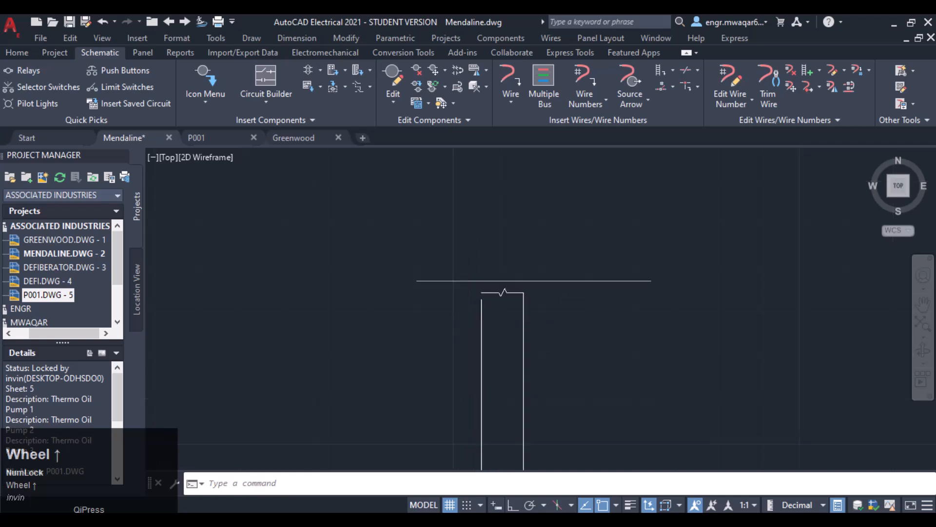
middle_drag(490, 290, 491, 372)
scroll(515, 364, up, 2)
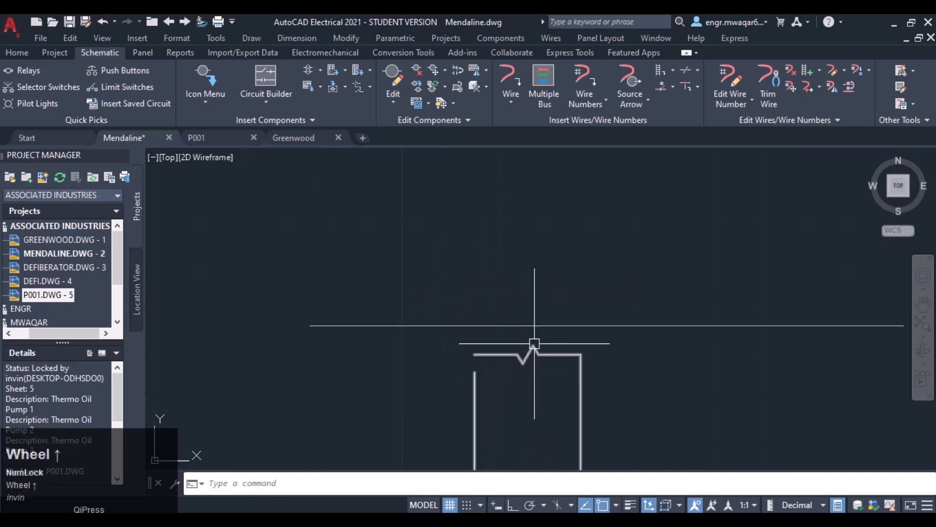
scroll(332, 293, down, 5)
middle_drag(208, 158, 317, 266)
scroll(410, 259, down, 5)
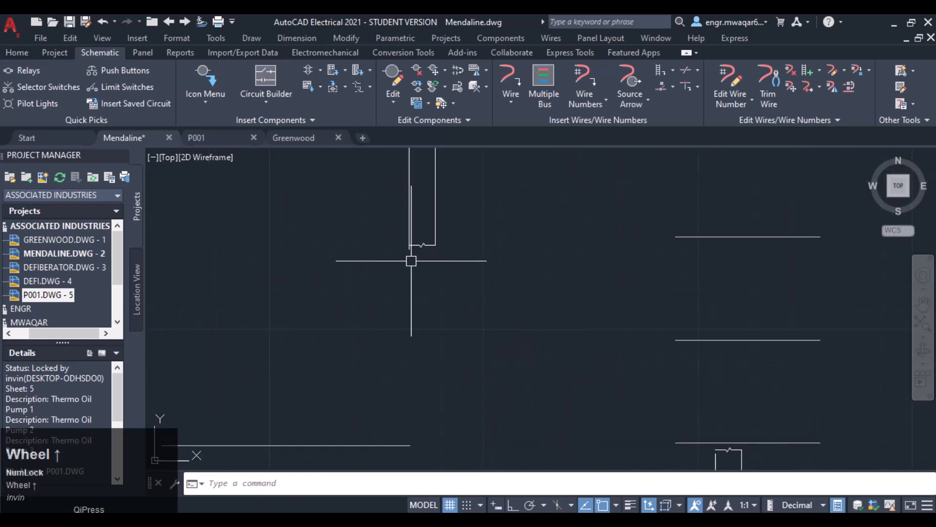
scroll(437, 285, down, 5)
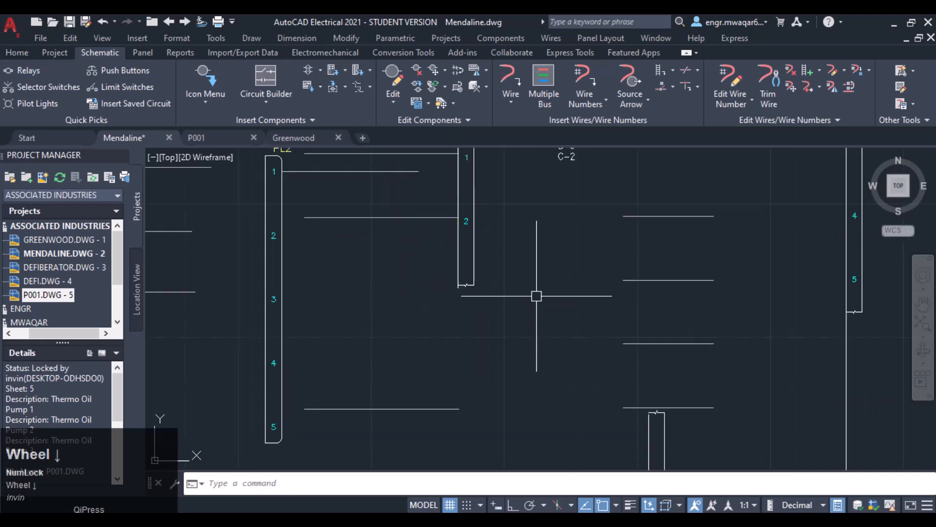
mouse_move(492, 259)
middle_down()
mouse_move(460, 218)
mouse_move(437, 303)
middle_up()
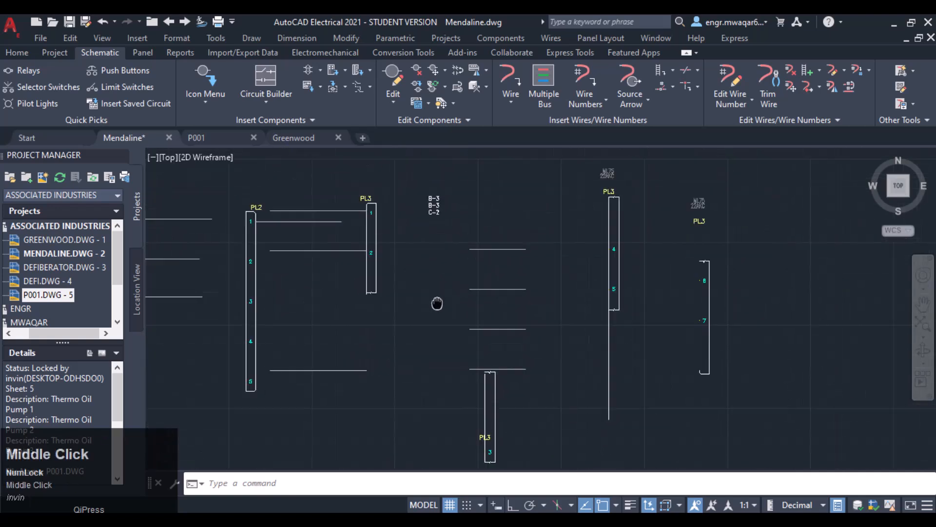
scroll(448, 294, down, 2)
mouse_move(470, 275)
middle_down()
mouse_move(480, 216)
mouse_move(337, 240)
middle_up()
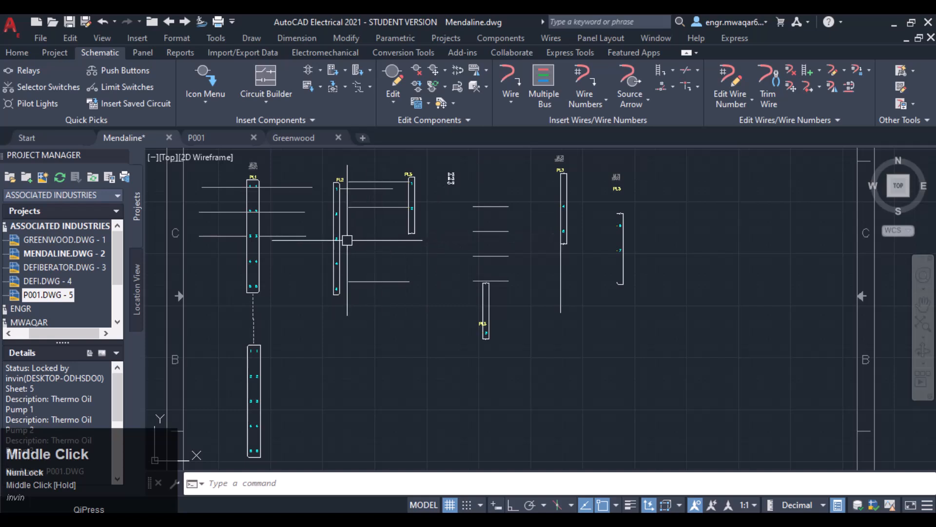
- Move PL2's pin 3 upward with Move Connector Pins
right_click(337, 240)
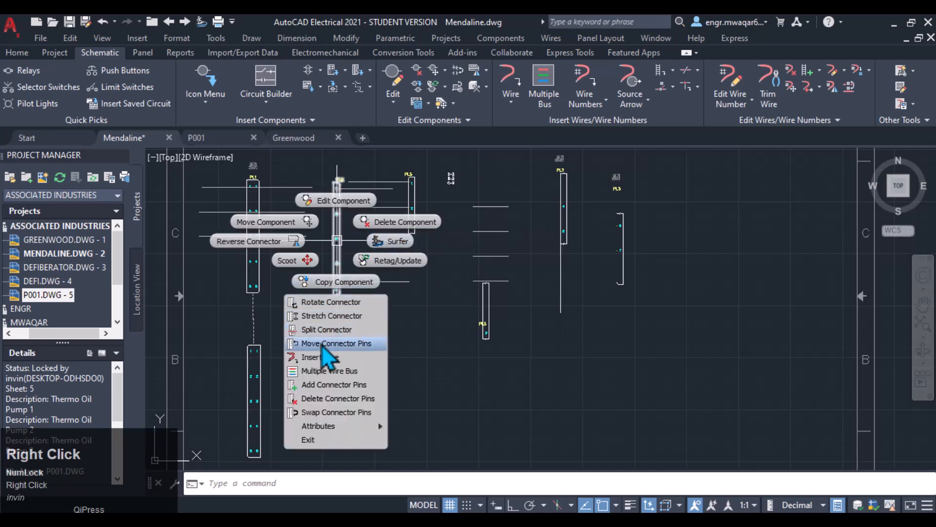
click(321, 344)
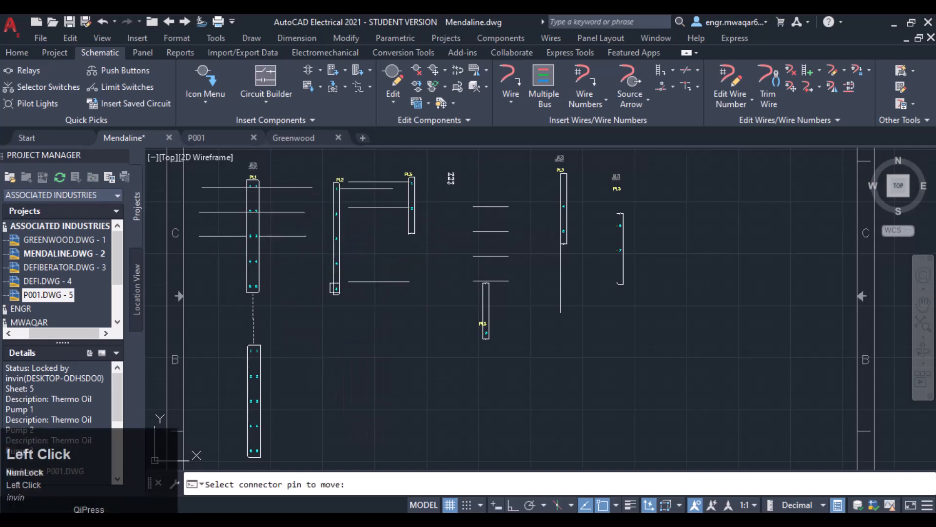
scroll(336, 273, up, 3)
middle_drag(298, 234, 400, 234)
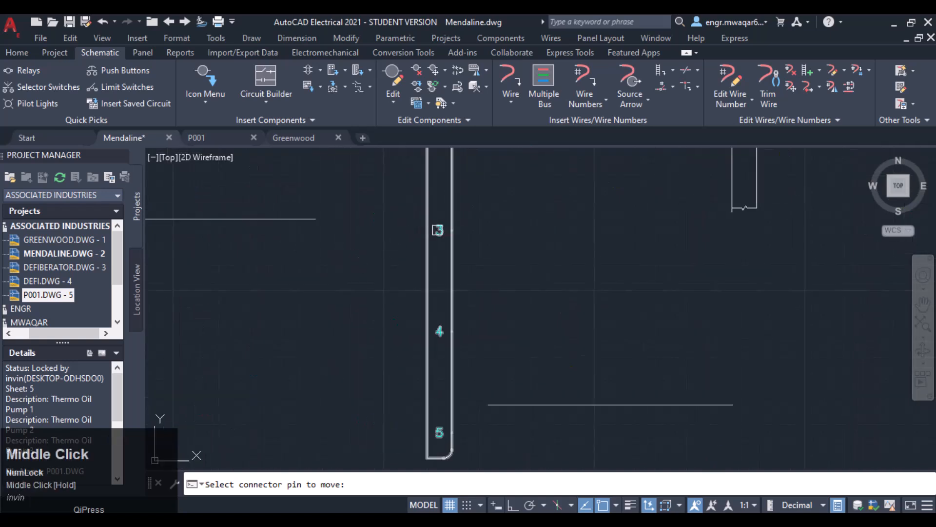
click(437, 233)
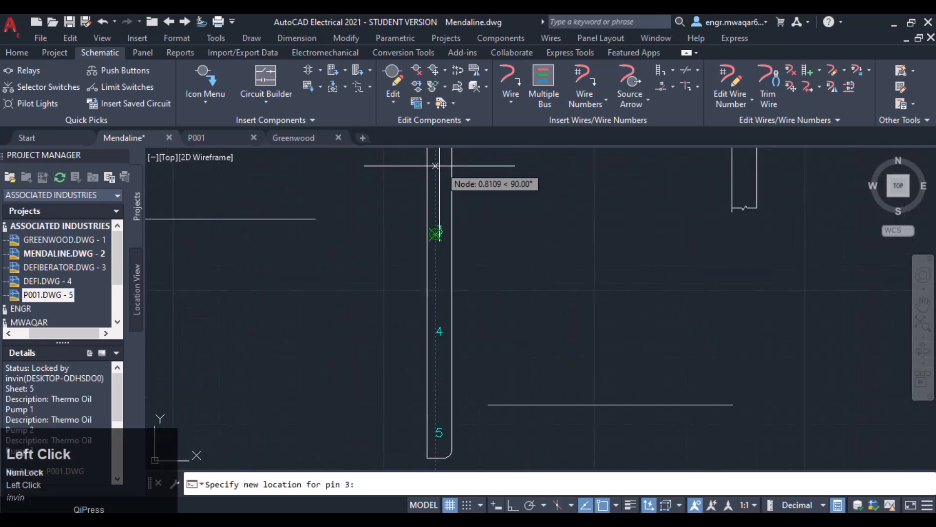
click(435, 165)
- Reposition PL2's pins 2 and 3 so they sit evenly spaced below pin 1
middle_drag(447, 170, 450, 327)
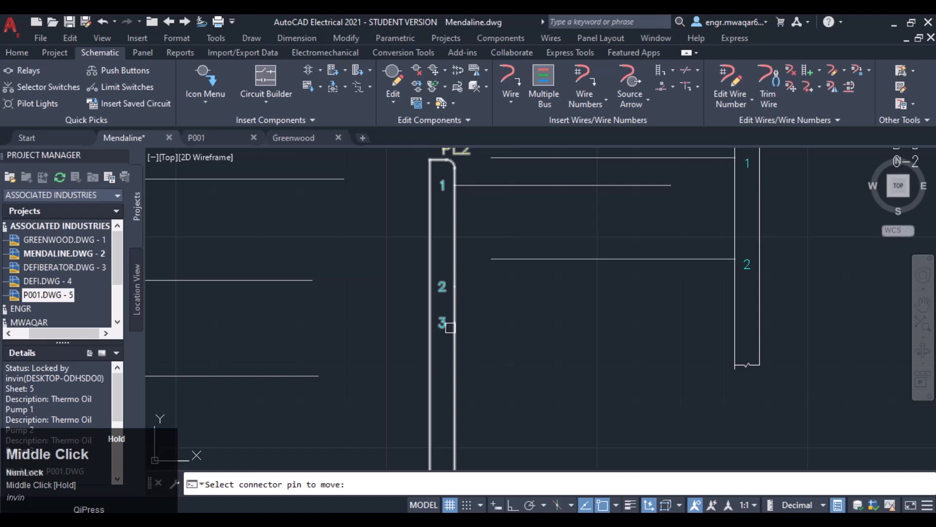
click(442, 291)
click(442, 233)
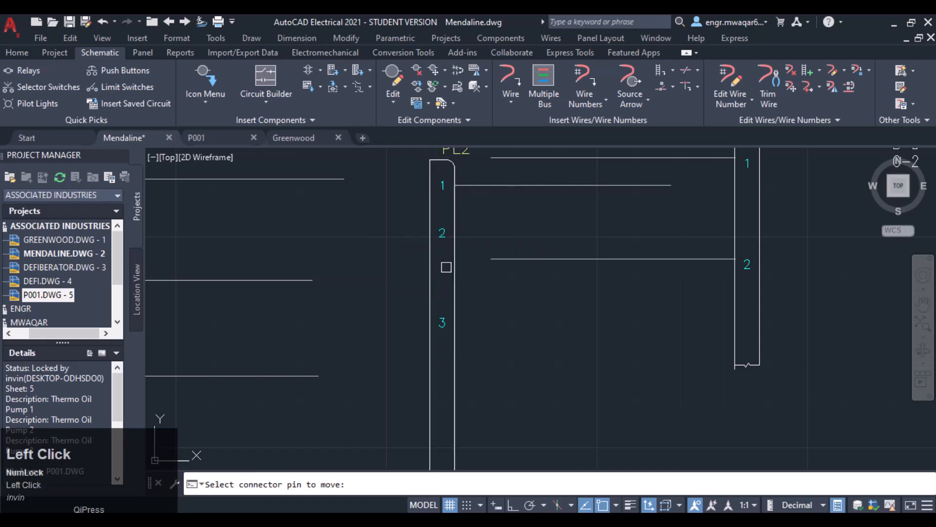
click(438, 321)
click(441, 292)
scroll(490, 280, down, 2)
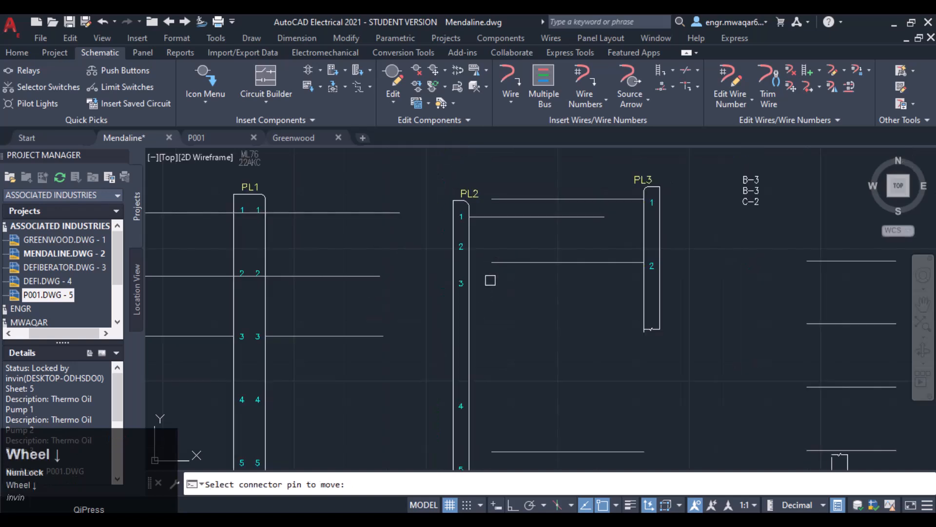
scroll(490, 280, down, 2)
- Insert a wire from PL2's pin 3 running horizontally to the right
right_click(476, 287)
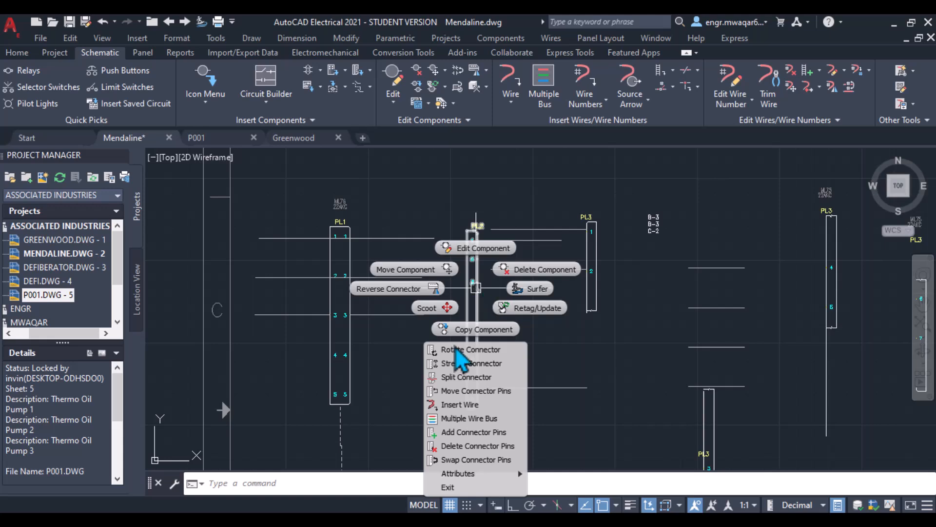
click(459, 405)
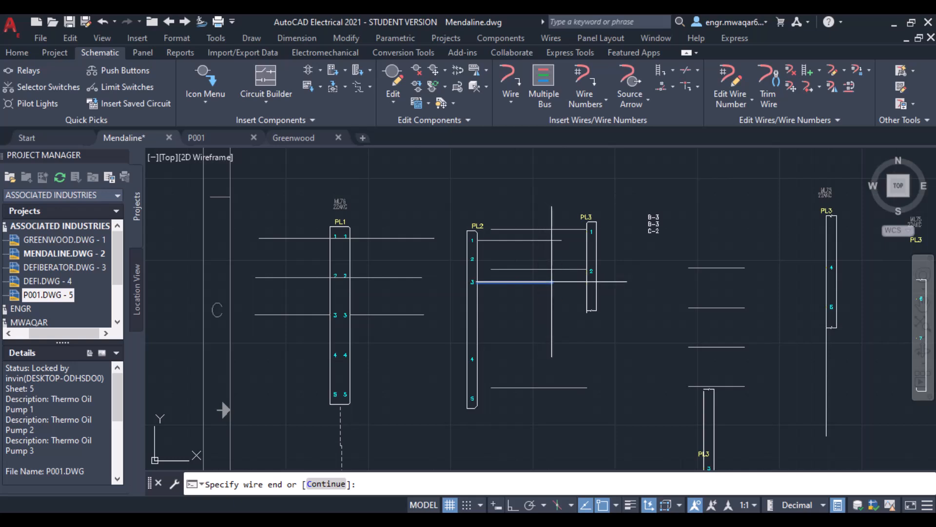
click(554, 282)
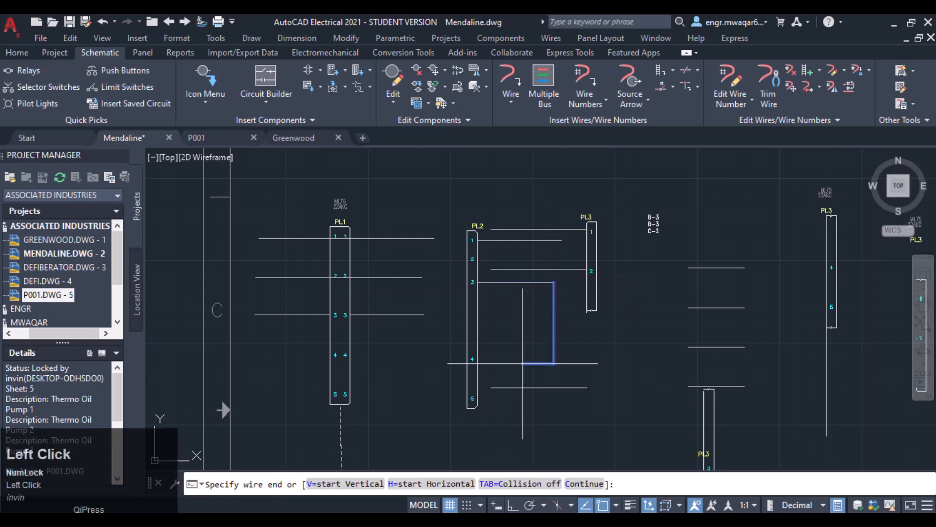
key(Escape)
- Draw a multiple wire bus from PL2's pins to the right, starting at the component
right_click(476, 298)
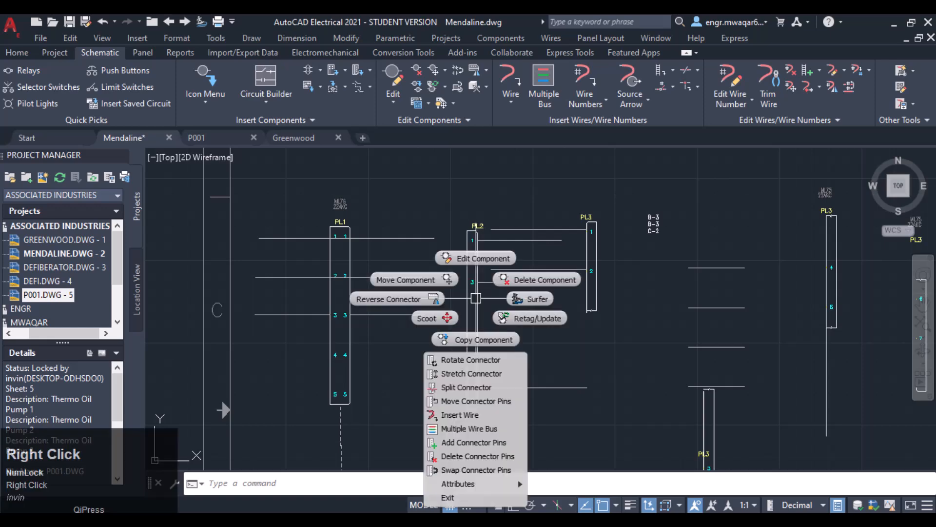
click(475, 431)
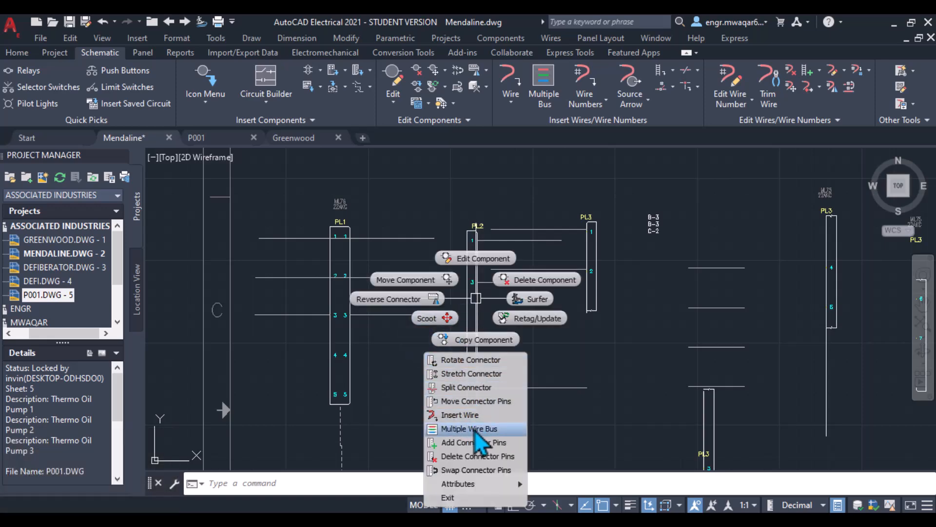
click(412, 356)
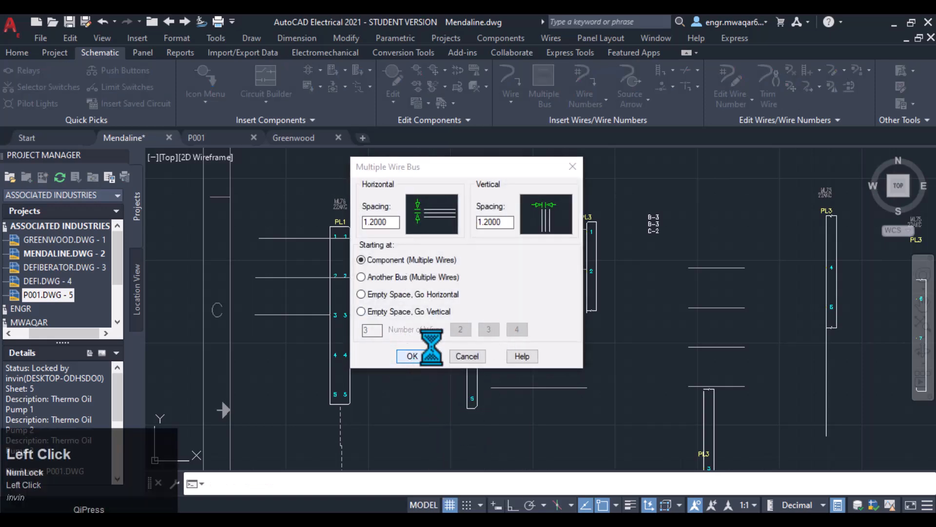
click(479, 395)
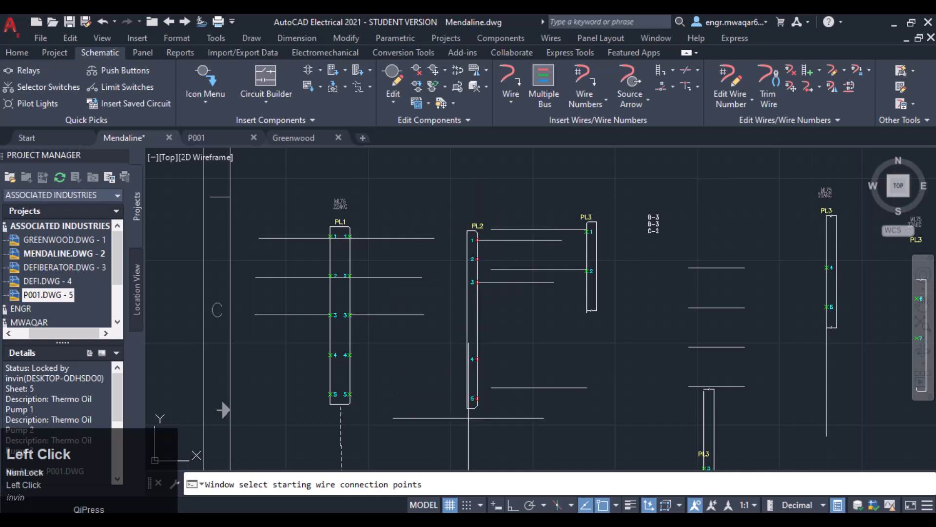
key(Return)
click(629, 334)
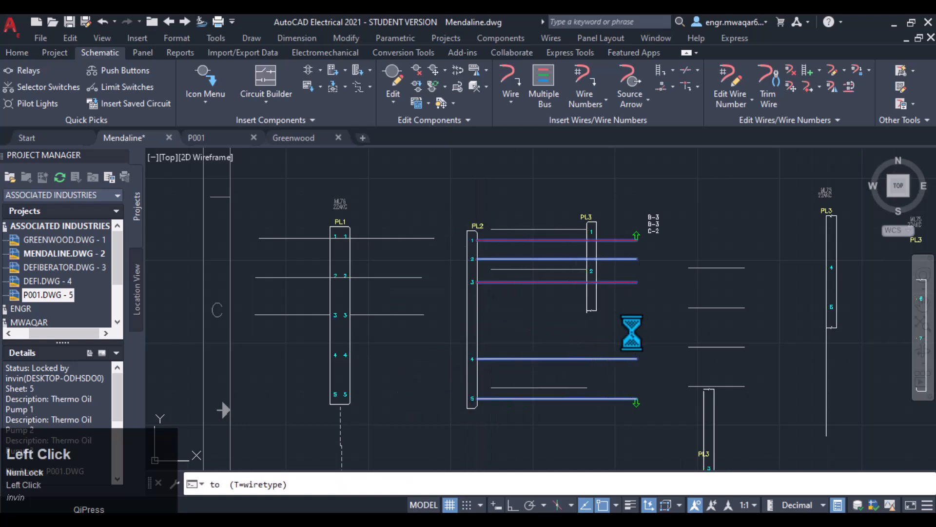
- Add two connector pins, A6 and A7, to PL2 between its pins 3 and 4
scroll(476, 257, up, 4)
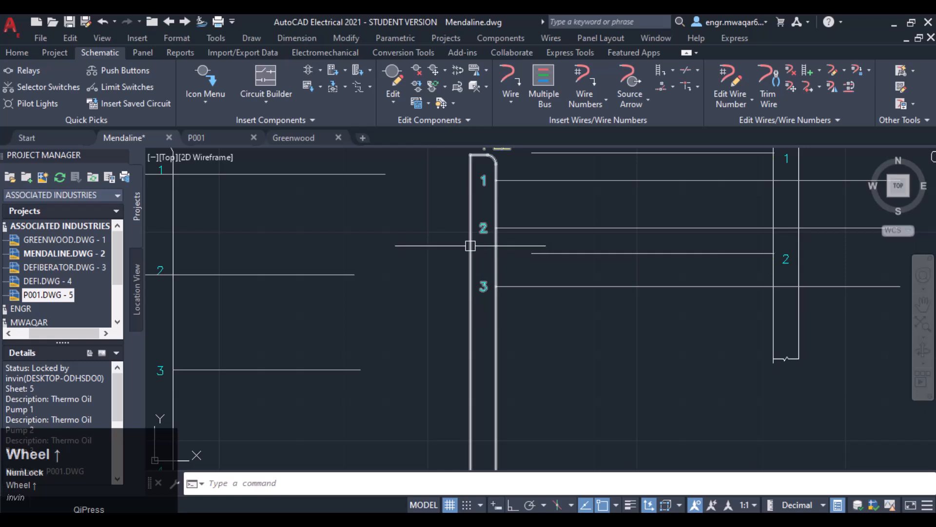
right_click(470, 245)
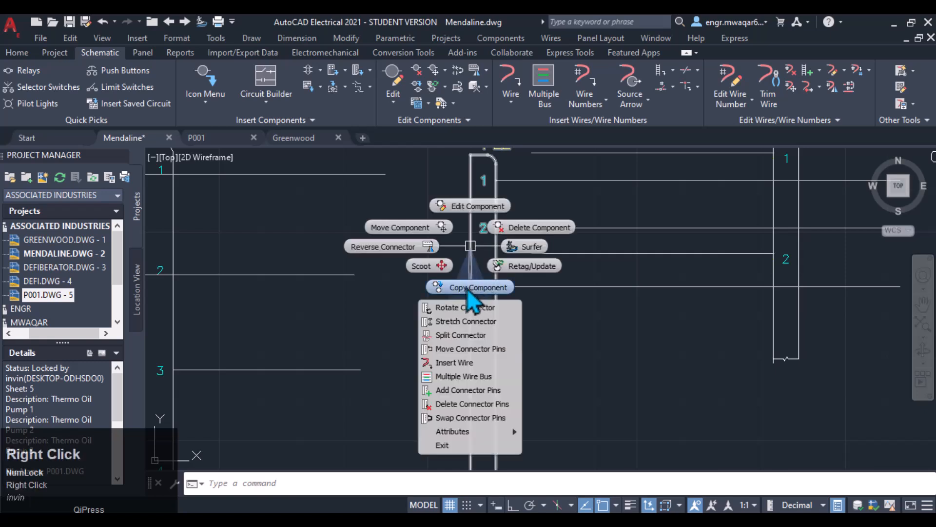
click(473, 390)
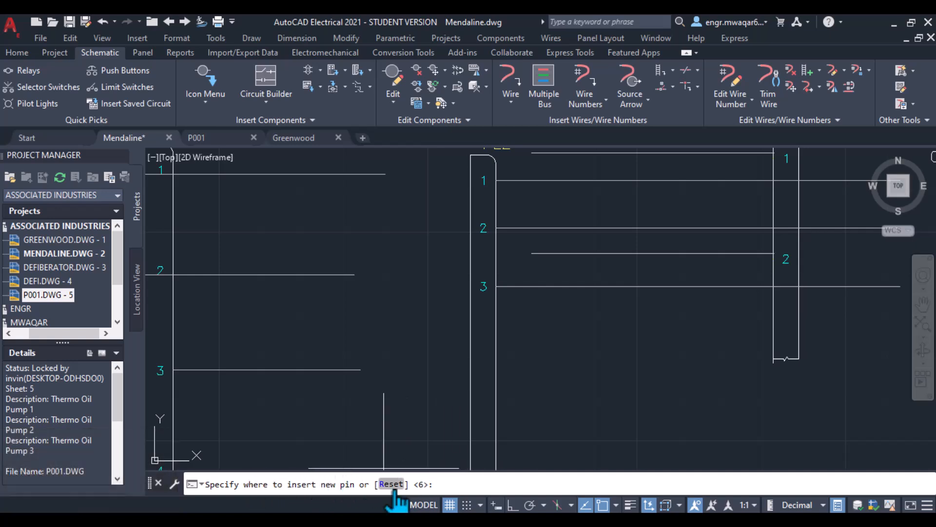
scroll(483, 428, down, 2)
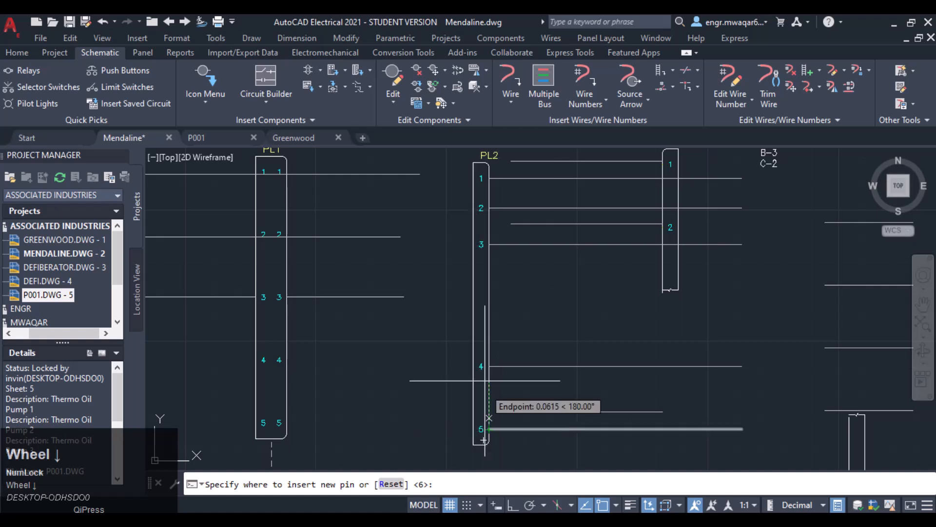
click(441, 485)
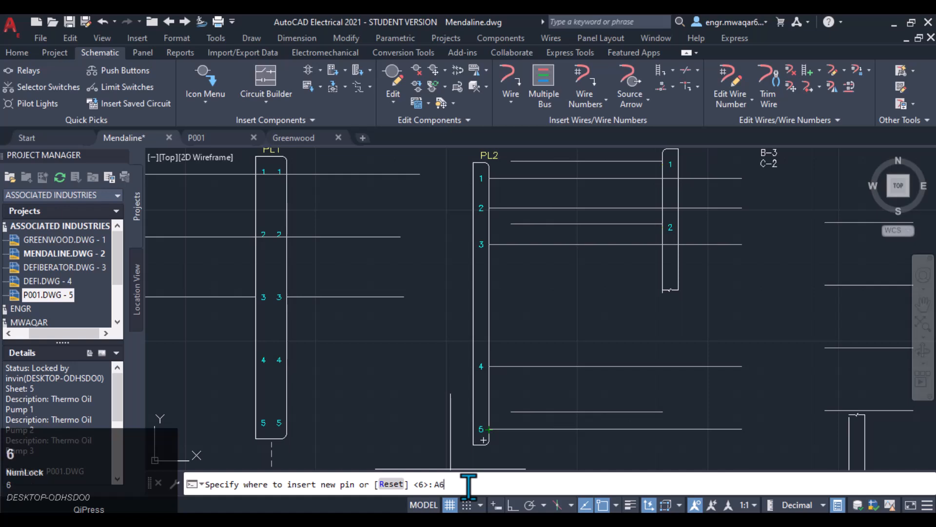
key(Return)
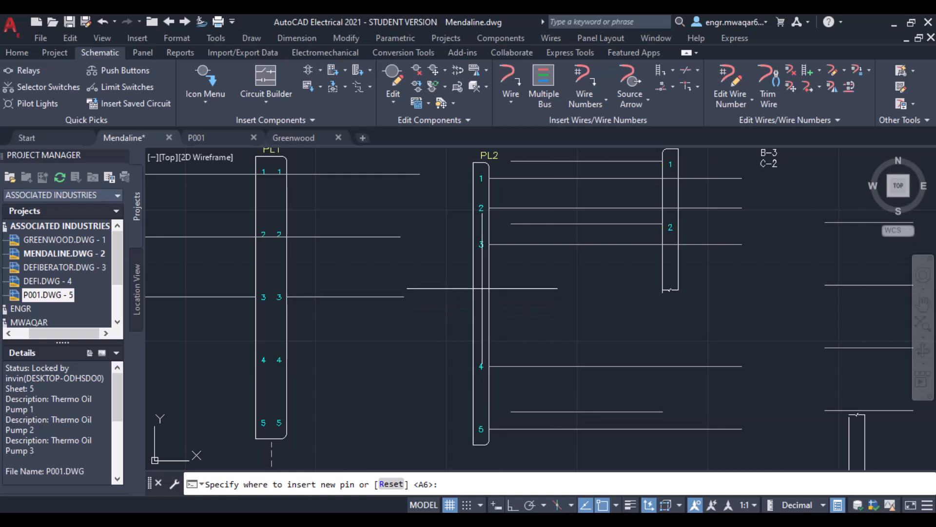
click(481, 288)
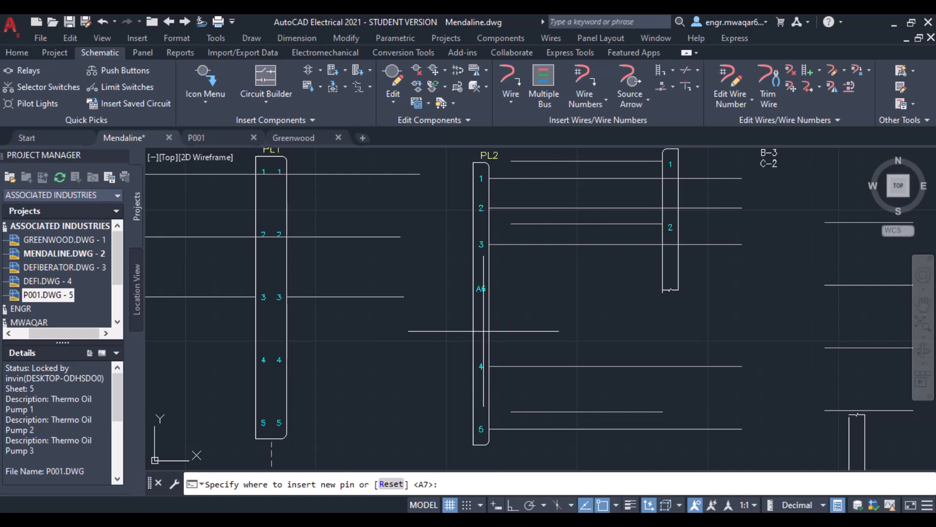
click(482, 330)
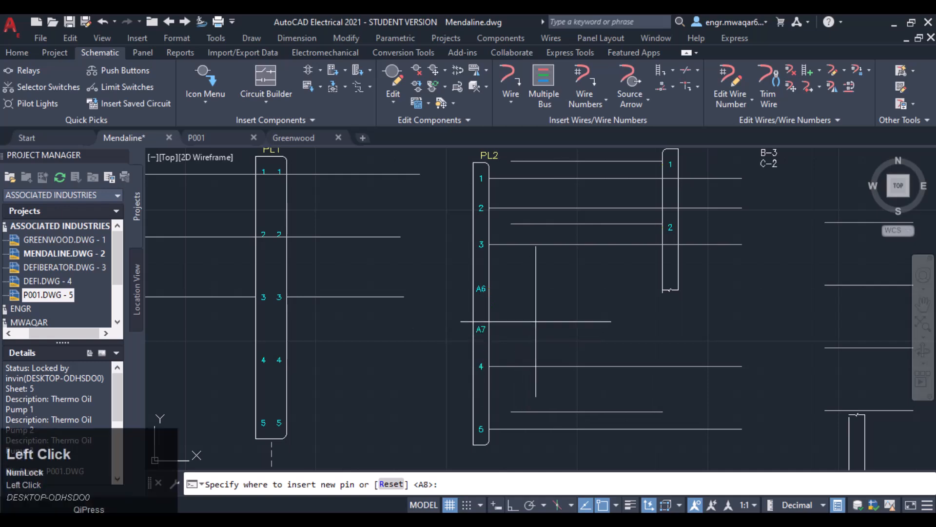
- Delete the added pins A6 and A7 from PL2 with Delete Connector Pins
right_click(487, 296)
right_click(489, 301)
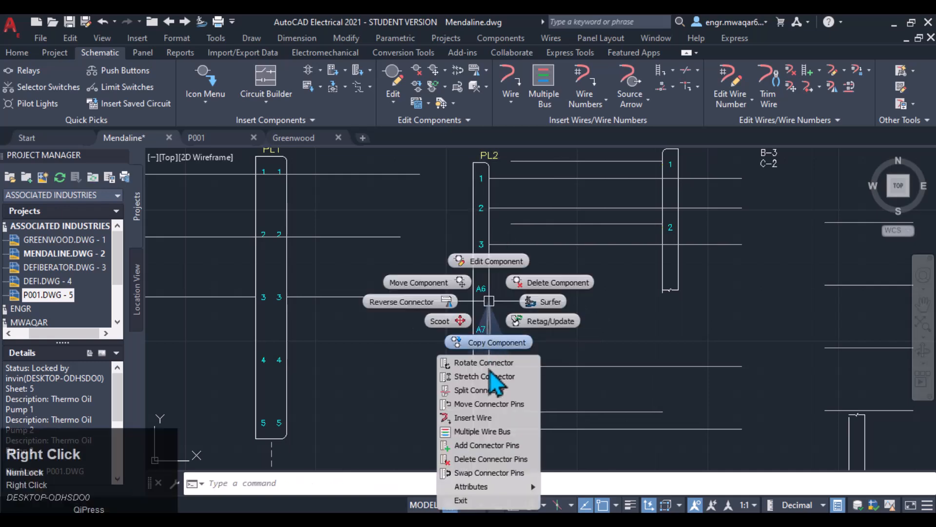
click(477, 461)
click(482, 330)
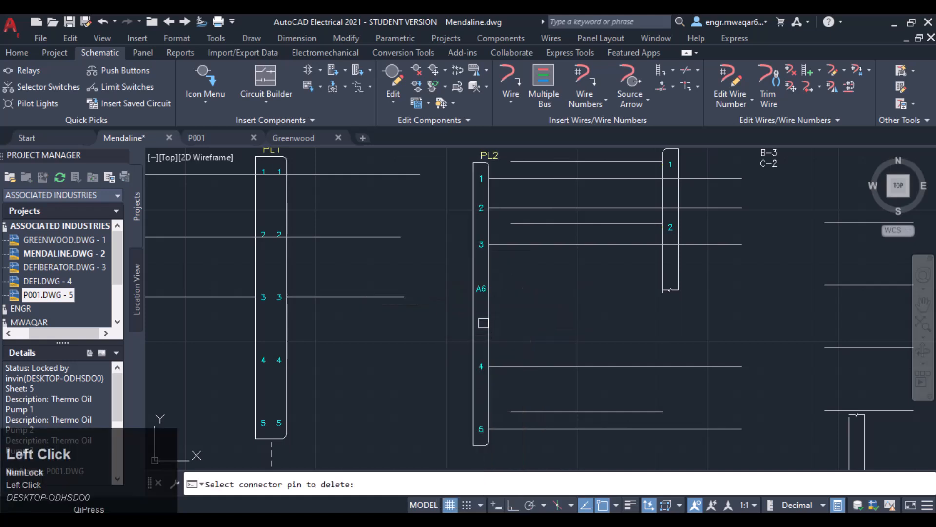
click(482, 292)
click(481, 298)
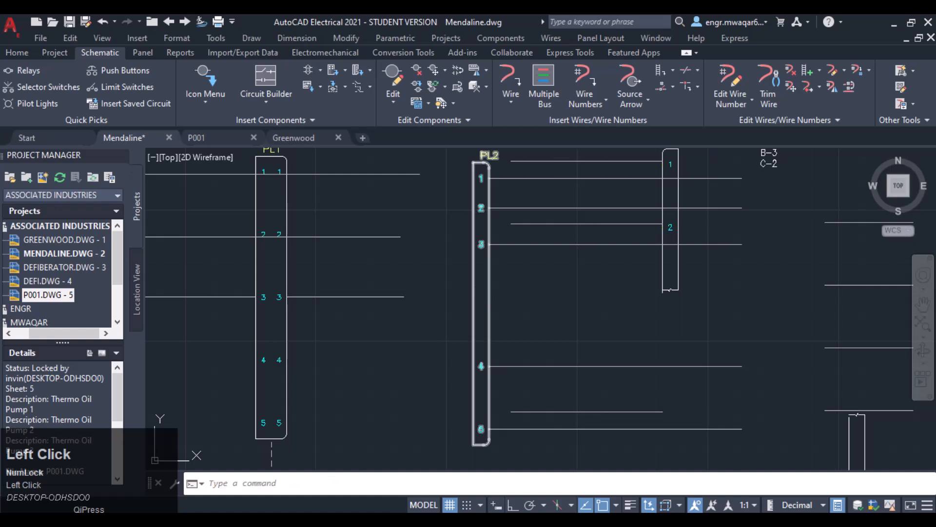
- Swap PL2's pins 2 and 3, then swap pins 1 and 2 with Swap Connector Pins
right_click(488, 291)
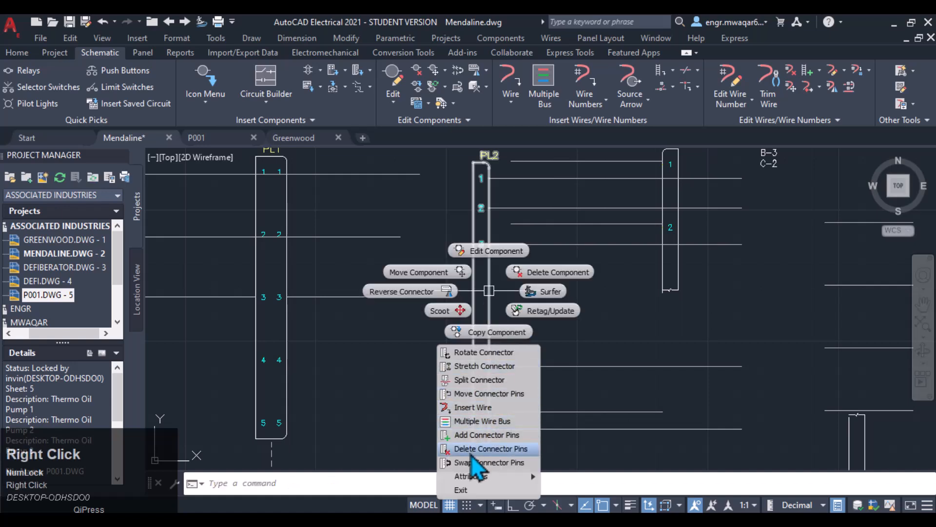
click(475, 462)
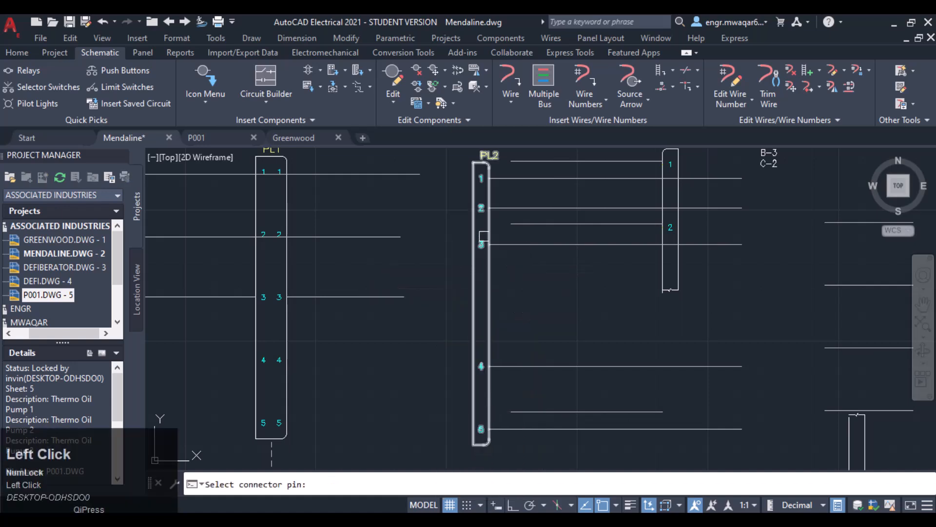
click(480, 243)
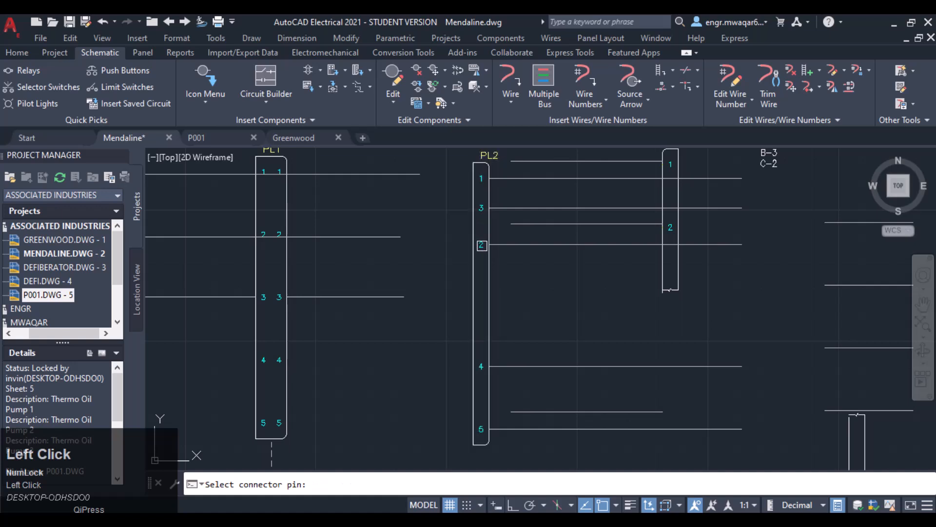
scroll(476, 216, up, 2)
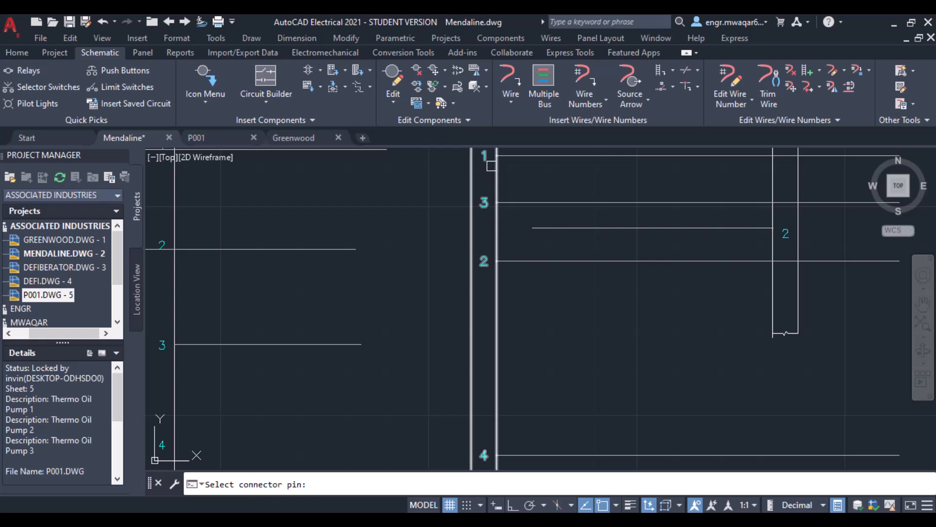
click(486, 156)
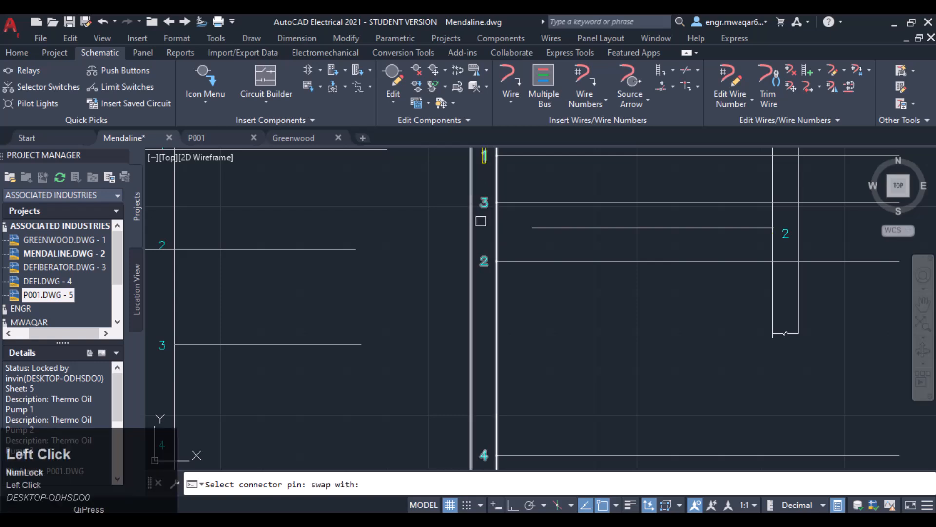
click(483, 263)
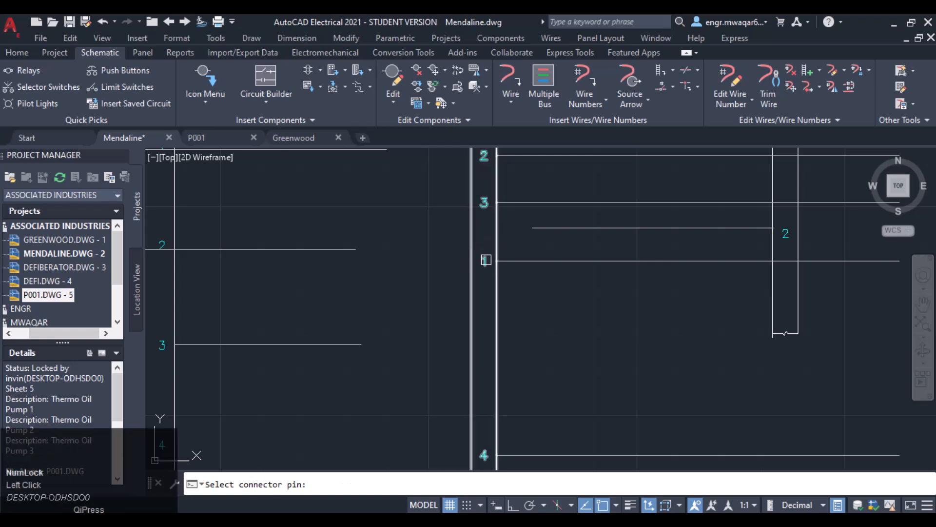
- Move PL2's pin number labels 1 and 3 downward with Move Attribute
right_click(496, 264)
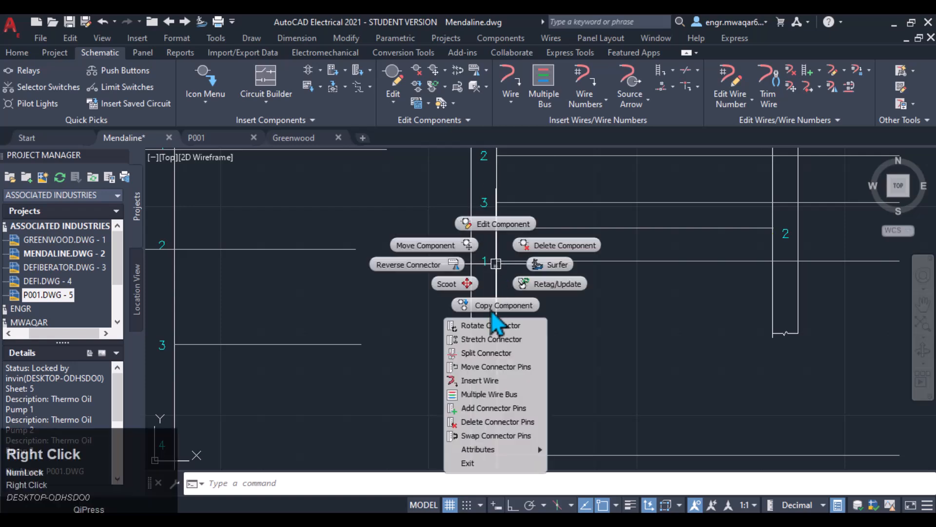
mouse_move(481, 449)
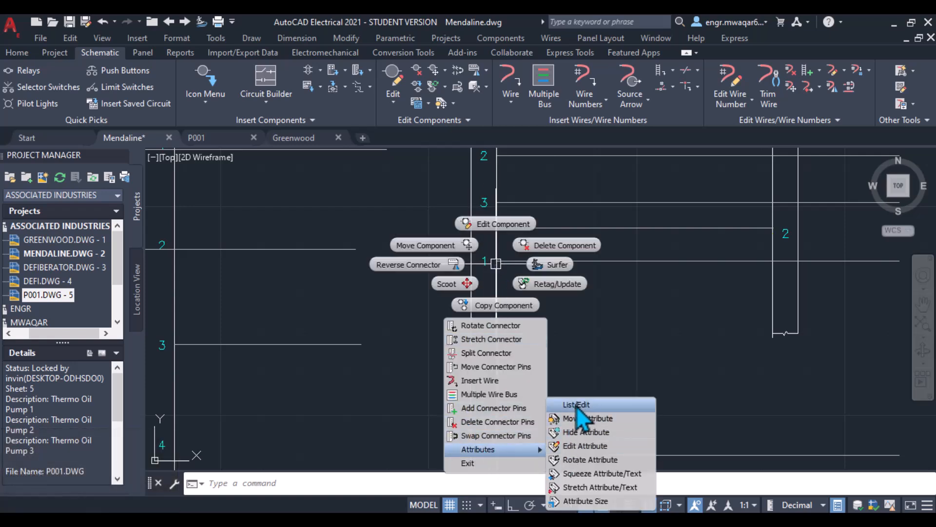
click(601, 424)
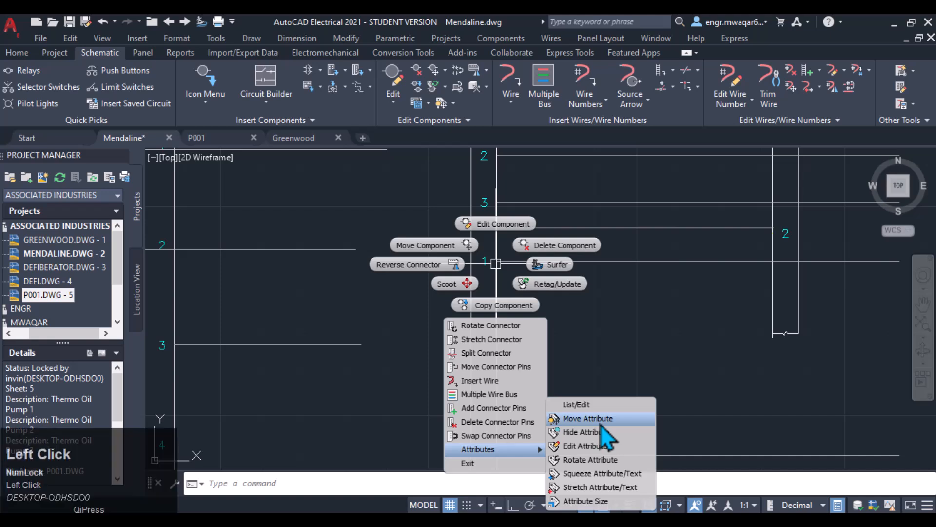
click(487, 262)
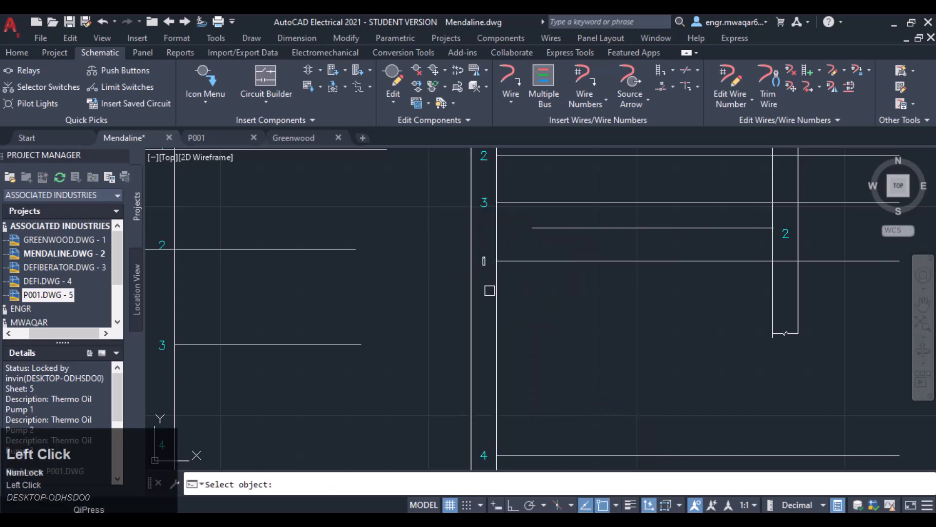
click(487, 206)
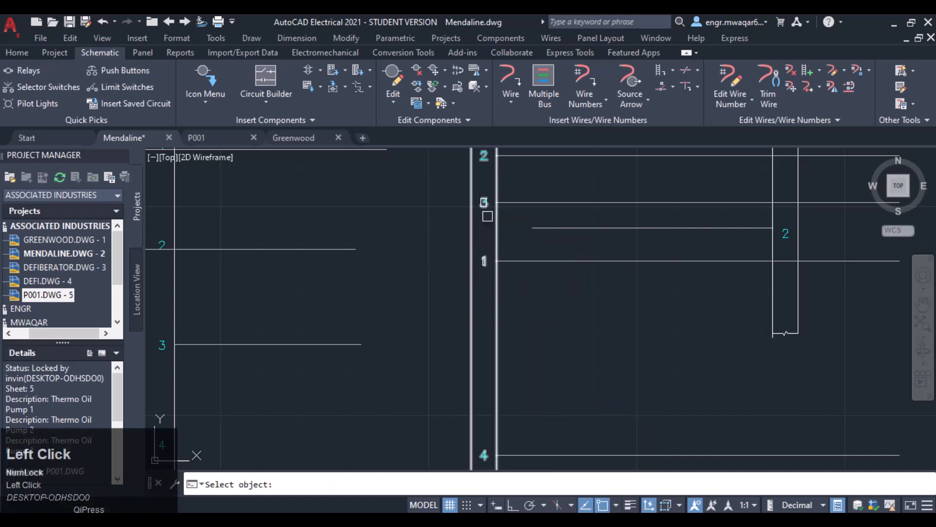
key(Return)
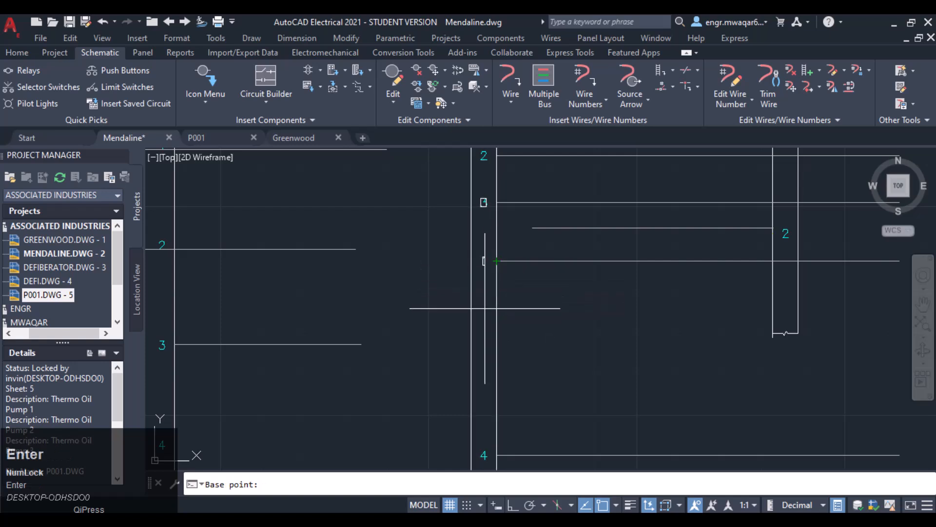
click(485, 261)
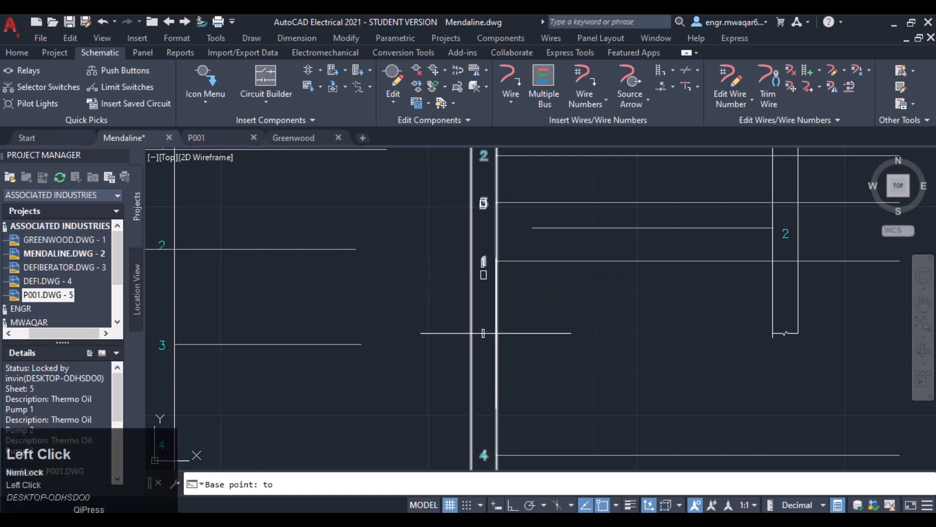
click(484, 422)
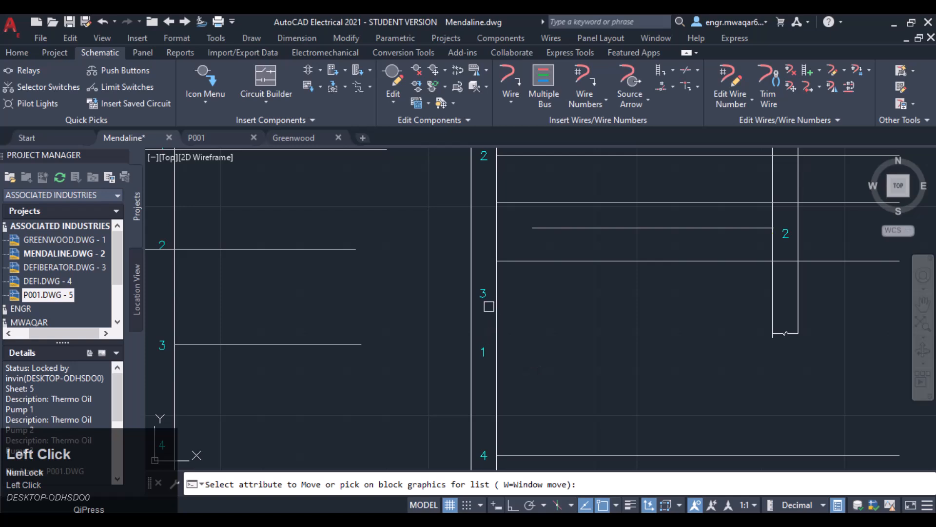
scroll(489, 332, down, 3)
mouse_move(572, 326)
middle_down()
mouse_move(533, 293)
mouse_move(532, 258)
mouse_move(554, 273)
mouse_move(493, 261)
middle_up()
key(Escape)
- Draw a multiple wire bus from PL2's connection points, window-selected, running to the right
click(544, 90)
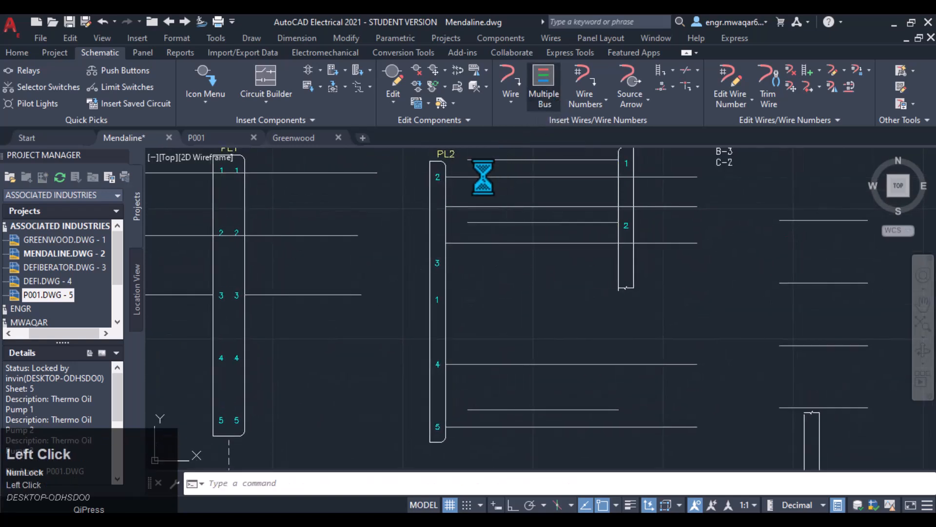
click(412, 356)
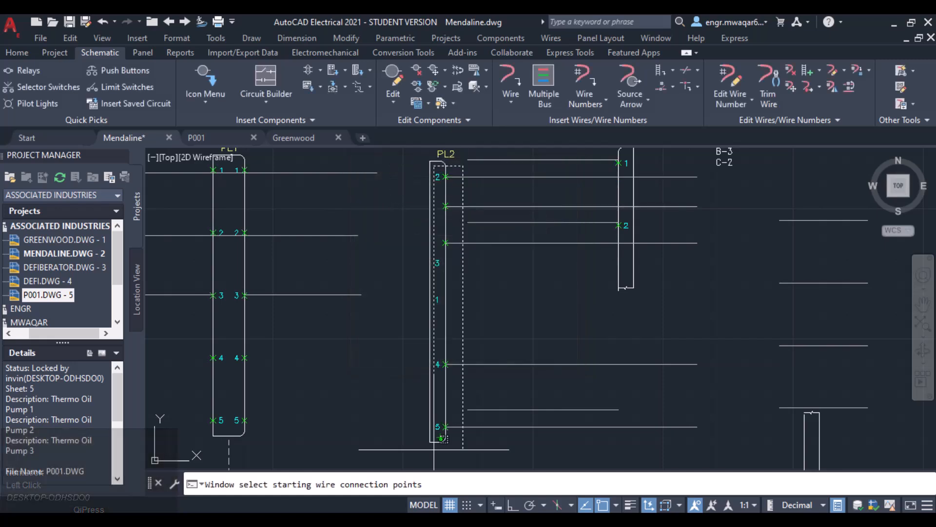
key(Return)
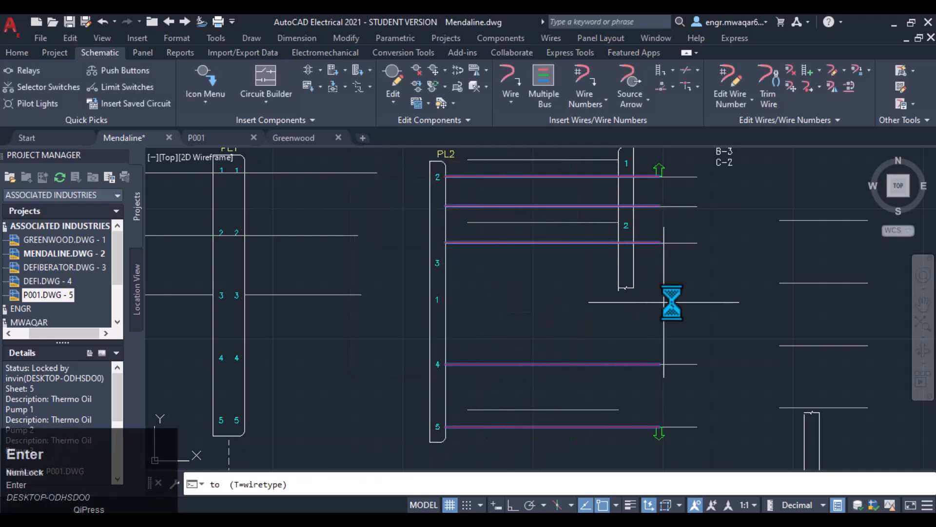
click(700, 305)
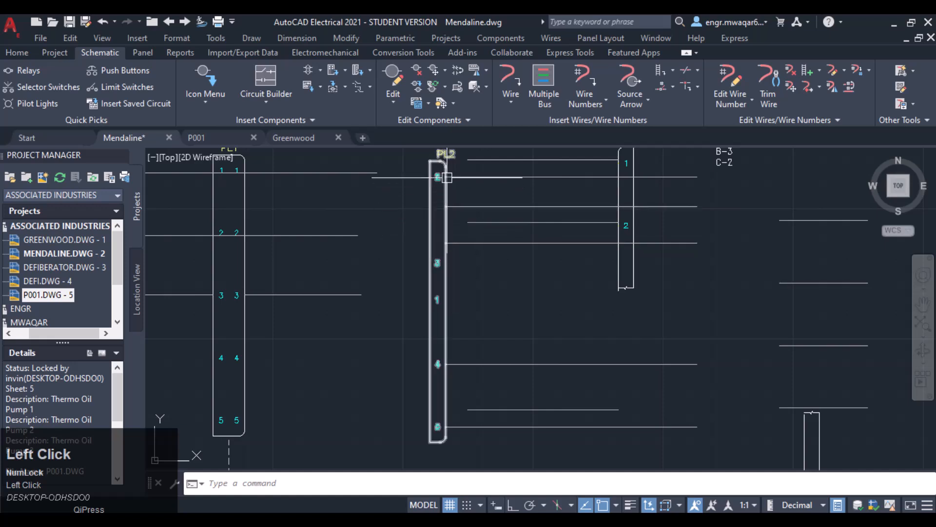
- Hide PL2's pin number labels 3 and 1 with Hide Attribute
scroll(437, 205, up, 3)
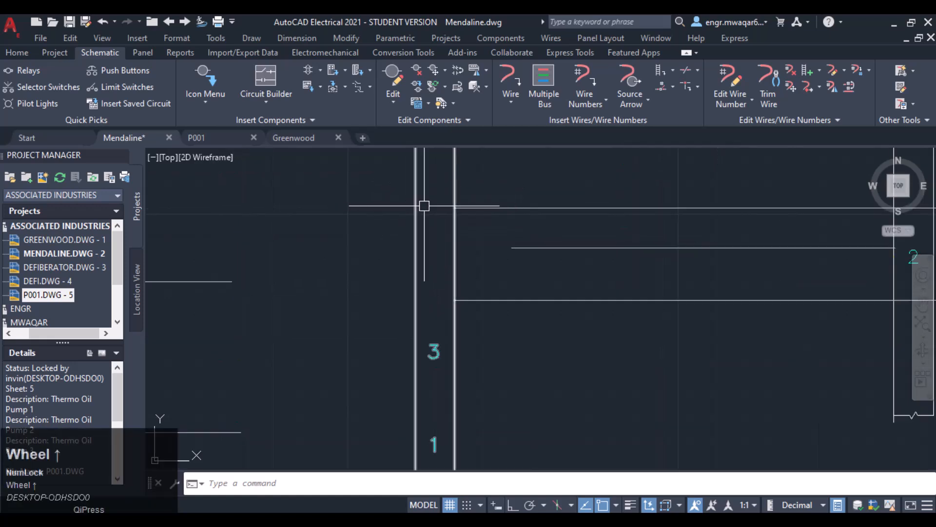
scroll(430, 296, down, 3)
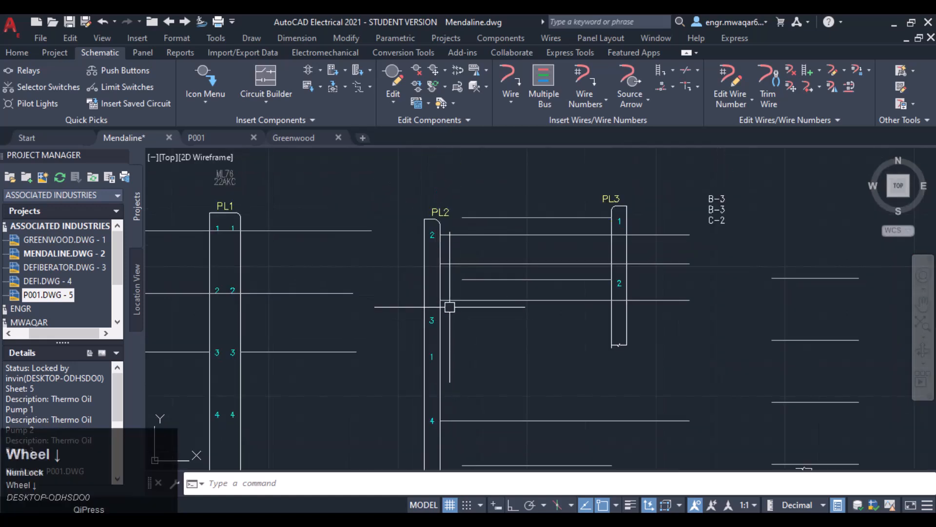
scroll(452, 252, up, 4)
scroll(448, 268, down, 2)
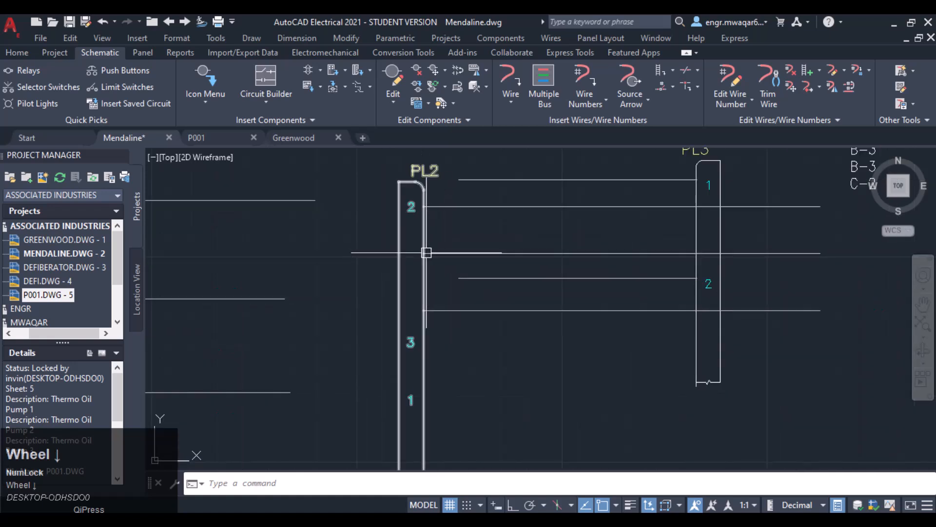
mouse_move(418, 267)
middle_down()
mouse_move(467, 251)
mouse_move(467, 318)
mouse_move(468, 203)
mouse_move(472, 244)
middle_up()
scroll(472, 243, down, 1)
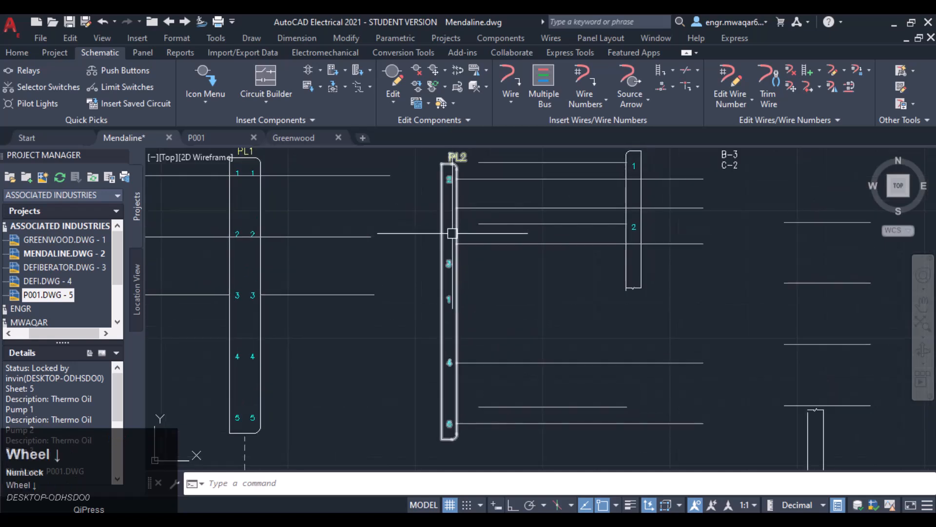
right_click(457, 258)
mouse_move(472, 443)
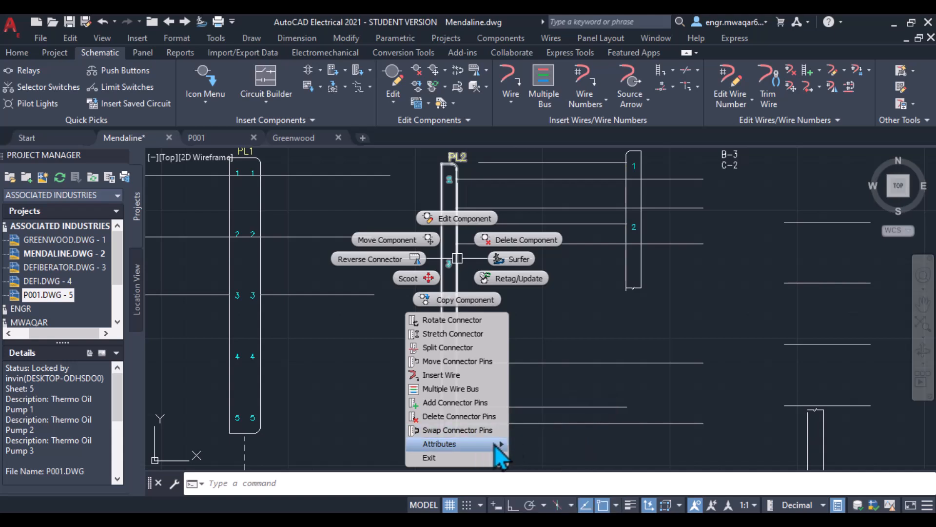
click(557, 433)
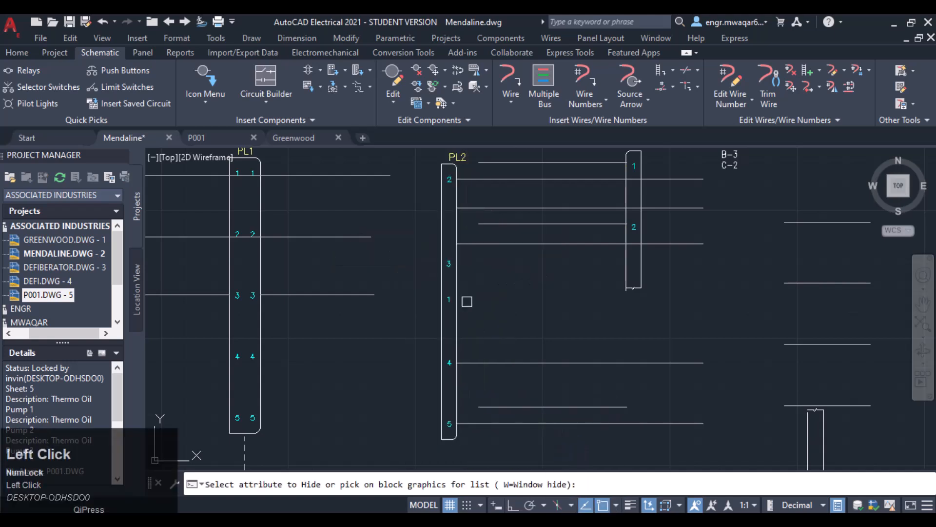
right_click(457, 266)
- Hide PL2's connector tag label with Hide Attribute
right_click(458, 266)
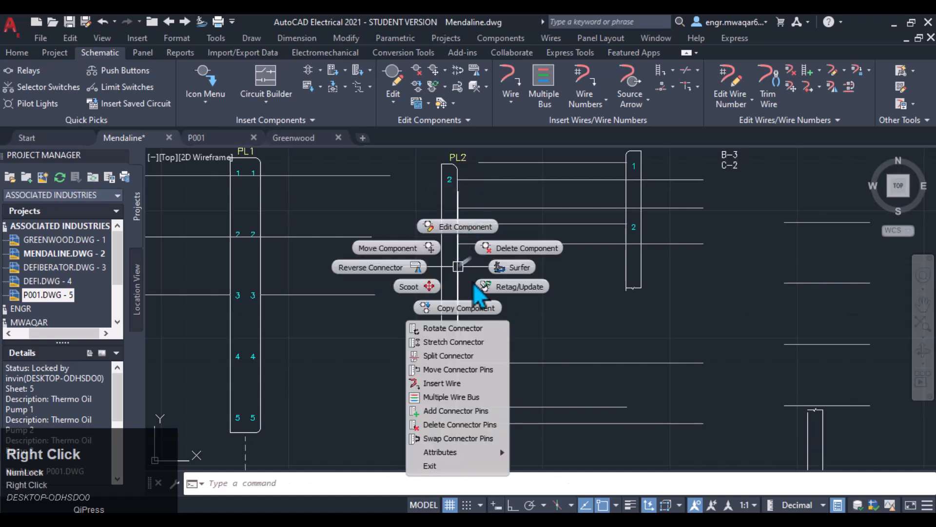
mouse_move(457, 453)
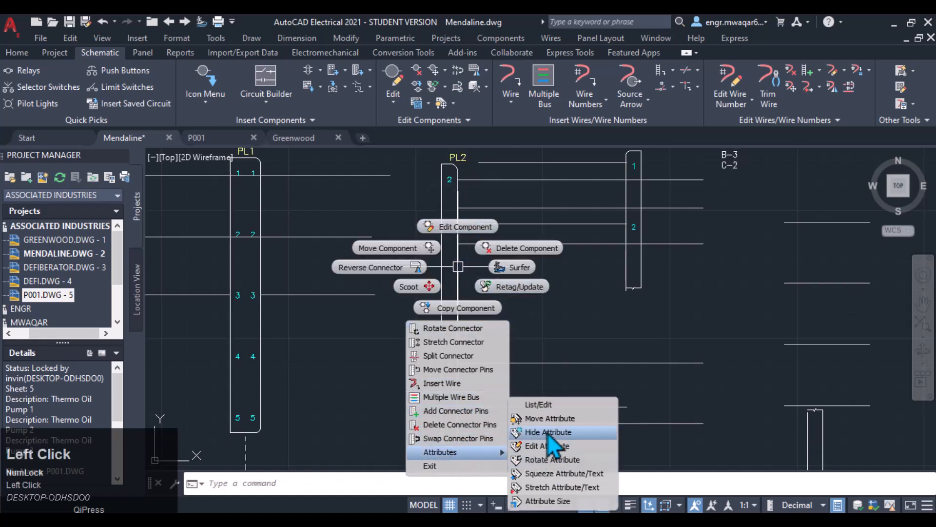
click(533, 430)
click(458, 156)
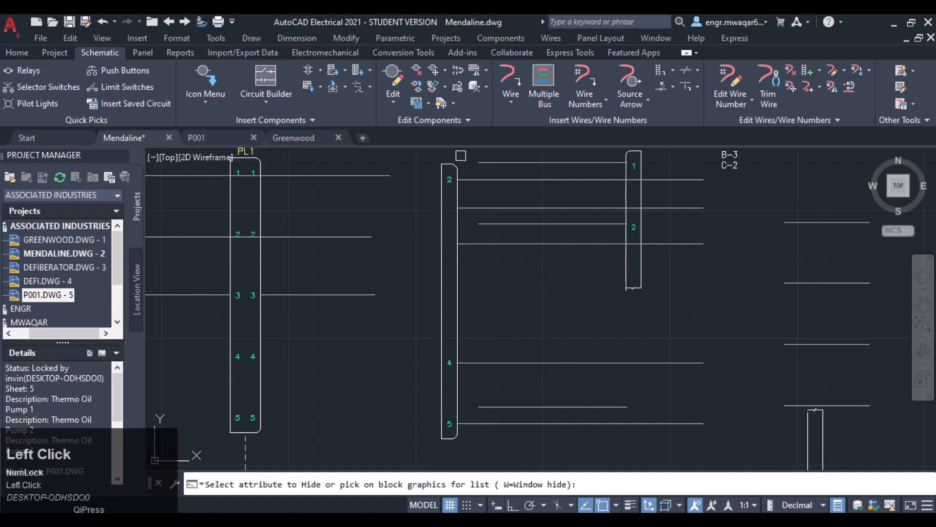
right_click(458, 203)
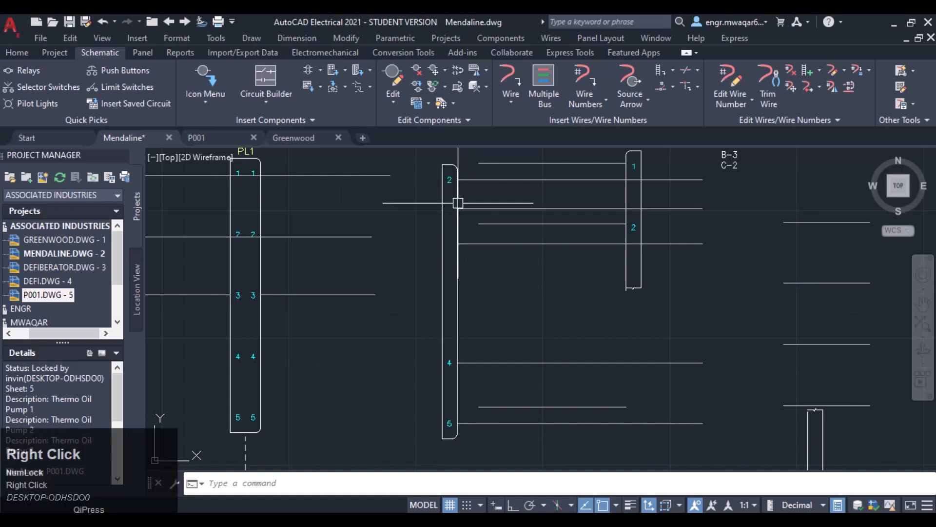
right_click(458, 203)
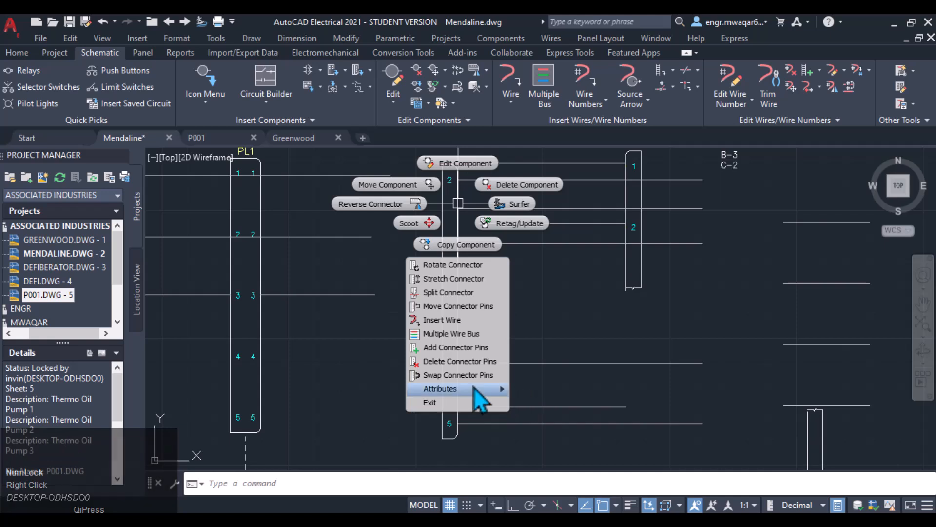
mouse_move(476, 388)
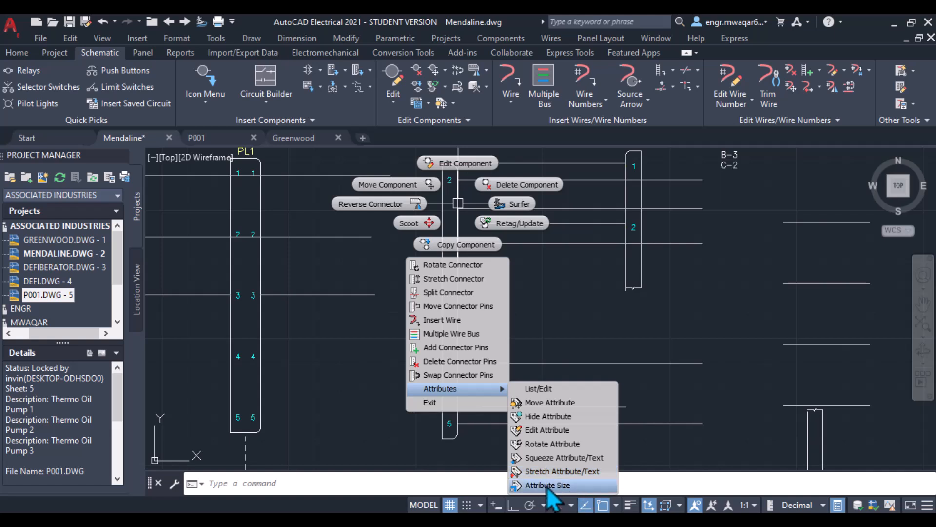
click(561, 313)
- Window-select all the connectors and wires on the sheet and delete them
scroll(599, 313, down, 6)
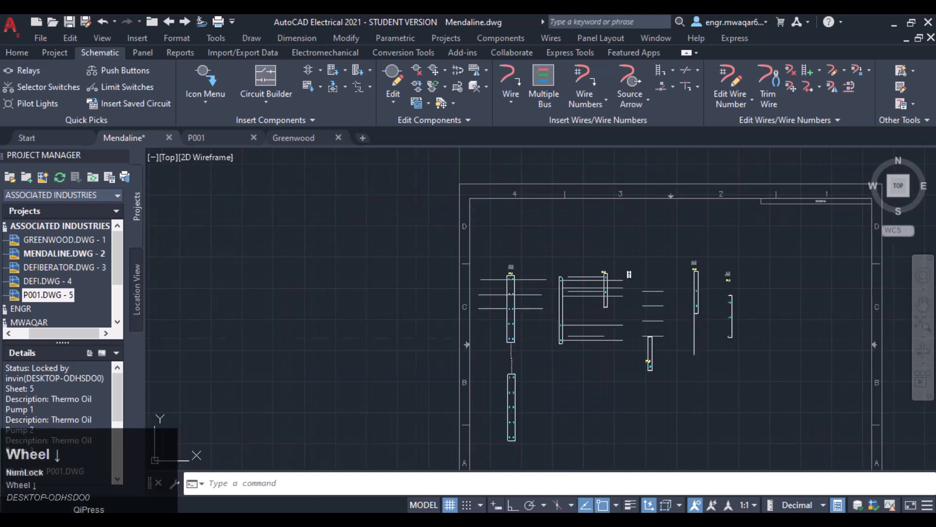
scroll(732, 414, up, 2)
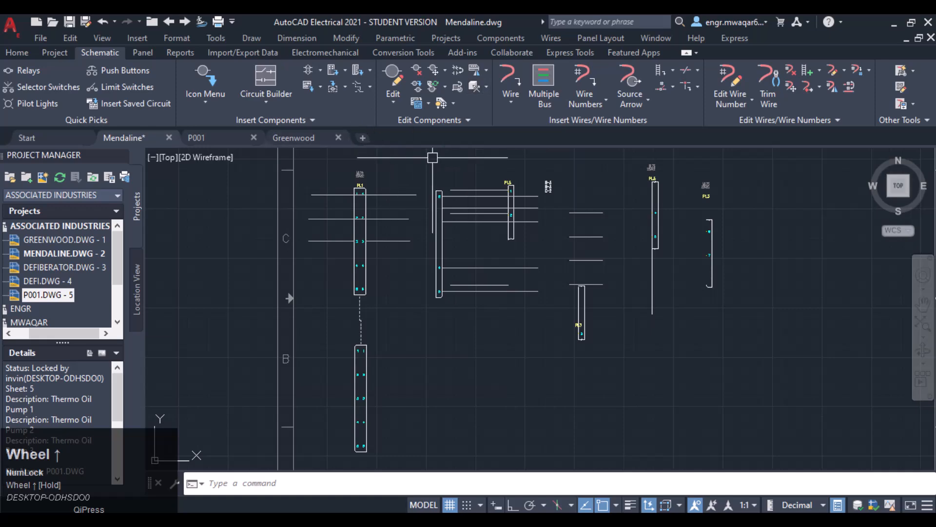
click(751, 163)
click(324, 435)
key(Delete)
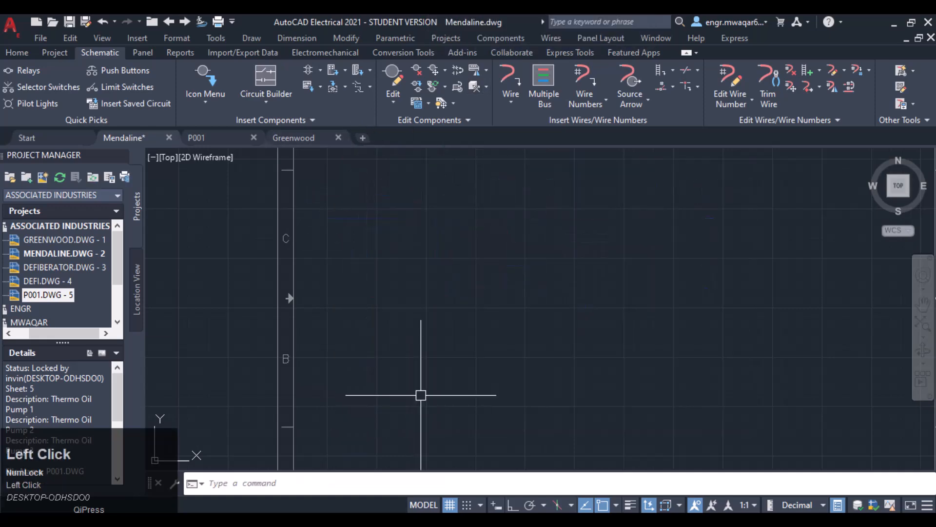
- Insert a five-pin connector started as a child component
click(366, 76)
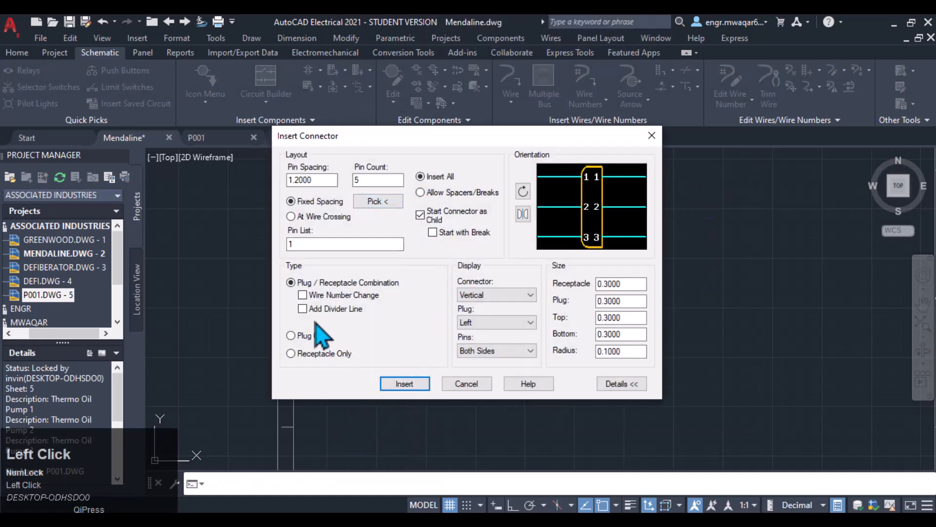
click(405, 383)
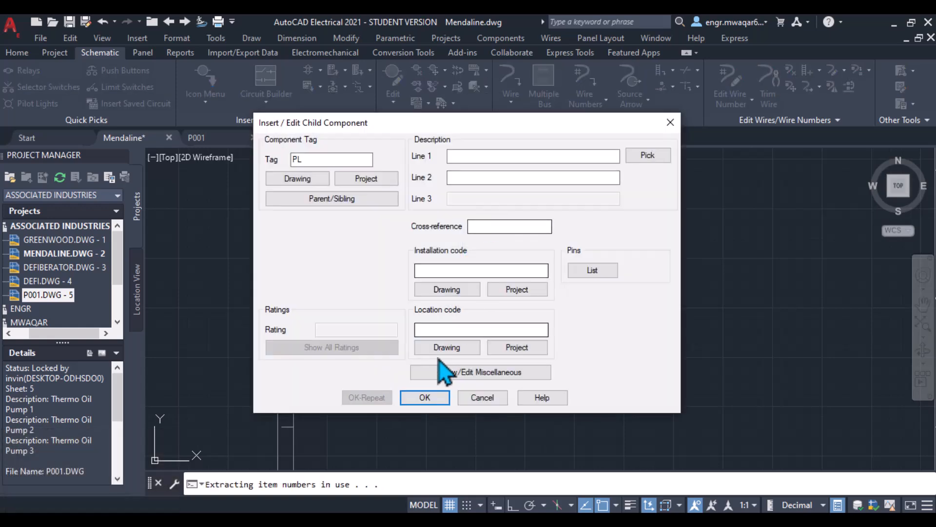
click(427, 397)
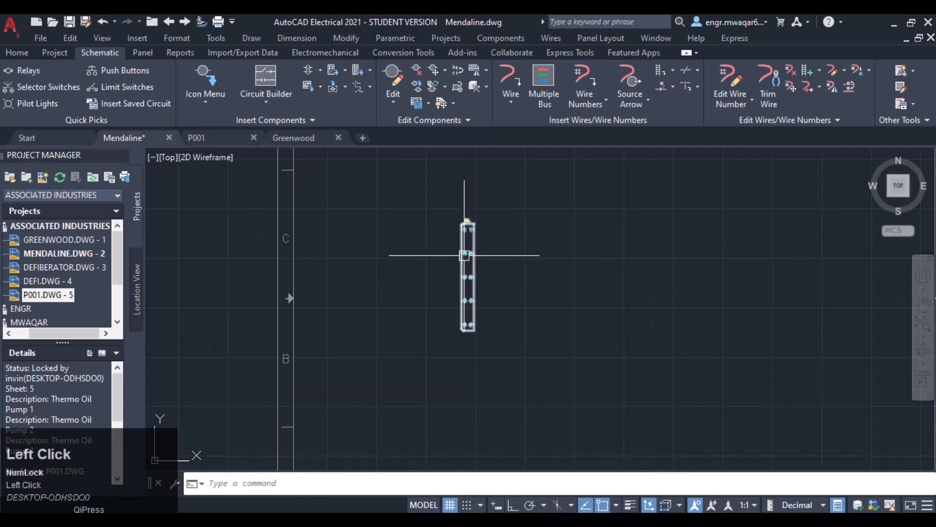
click(467, 120)
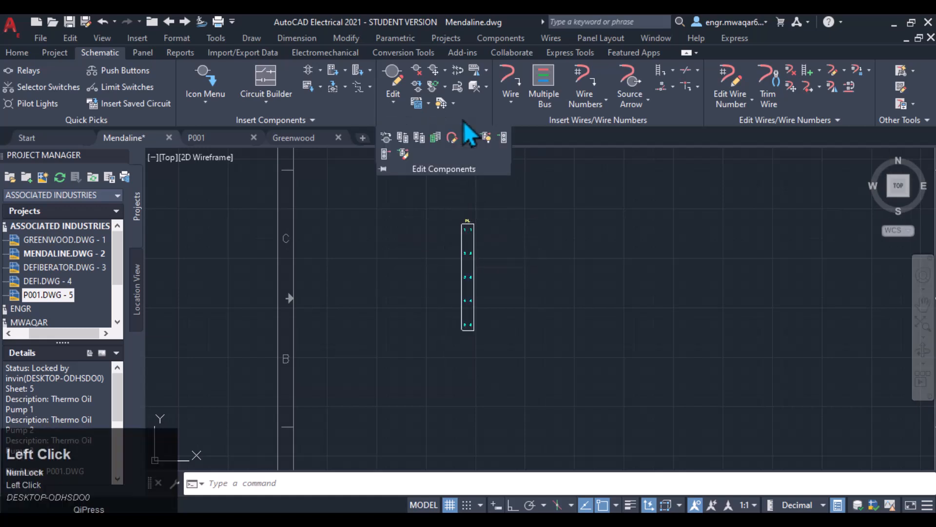
click(486, 72)
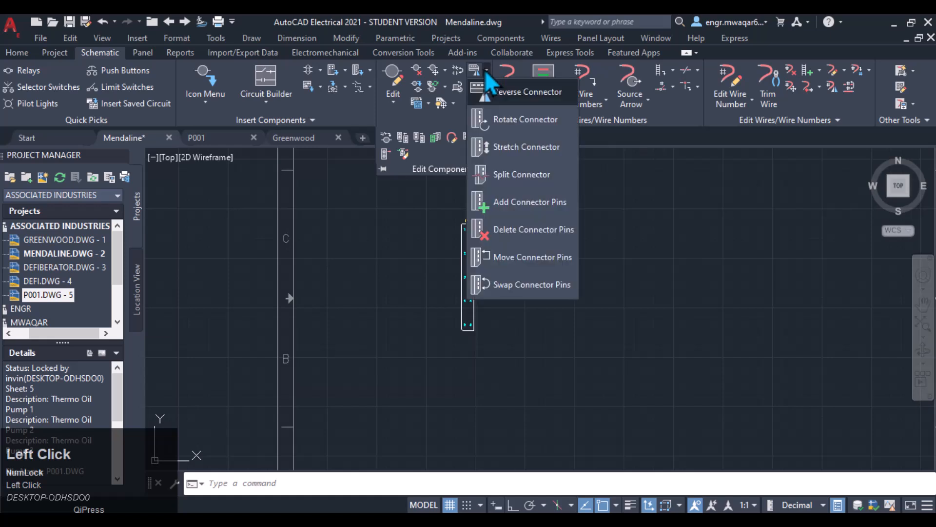
click(362, 112)
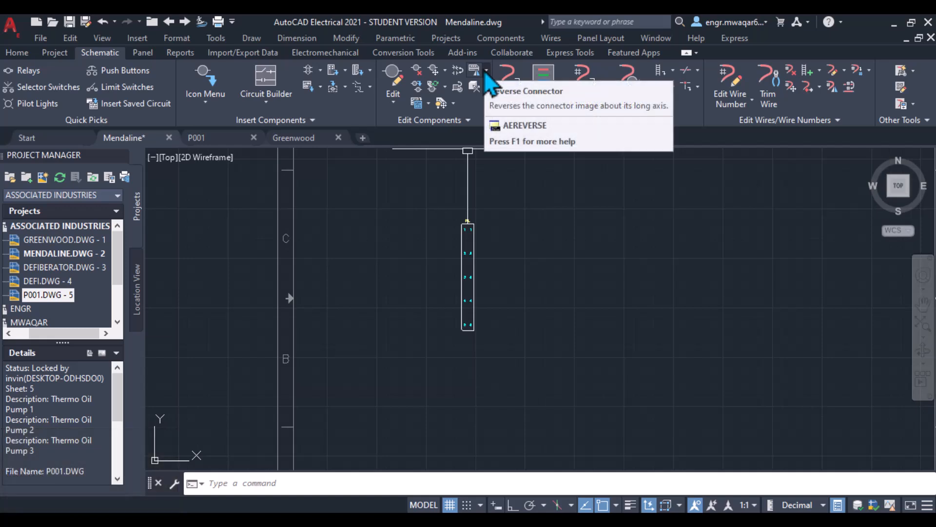
click(486, 73)
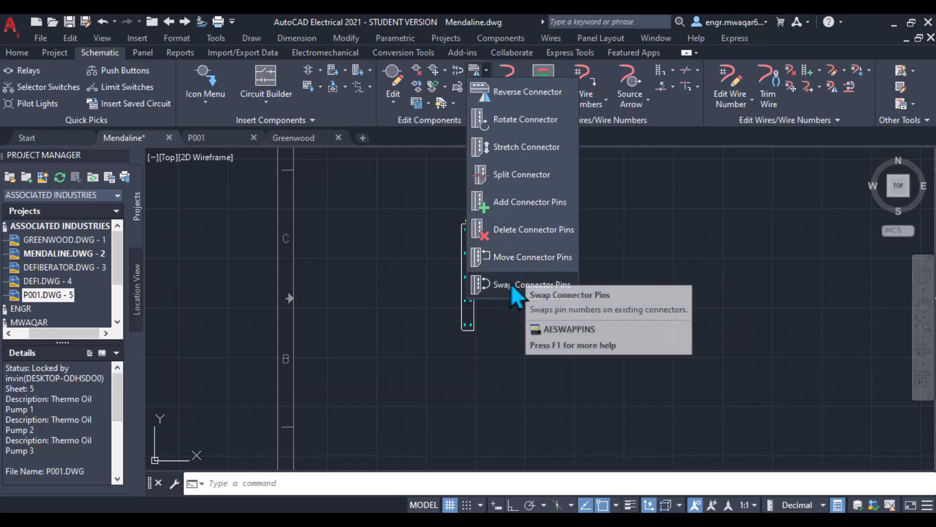
- Window-select the newly inserted connector and delete it
scroll(580, 261, down, 2)
middle_drag(580, 262, 541, 247)
click(528, 246)
click(431, 342)
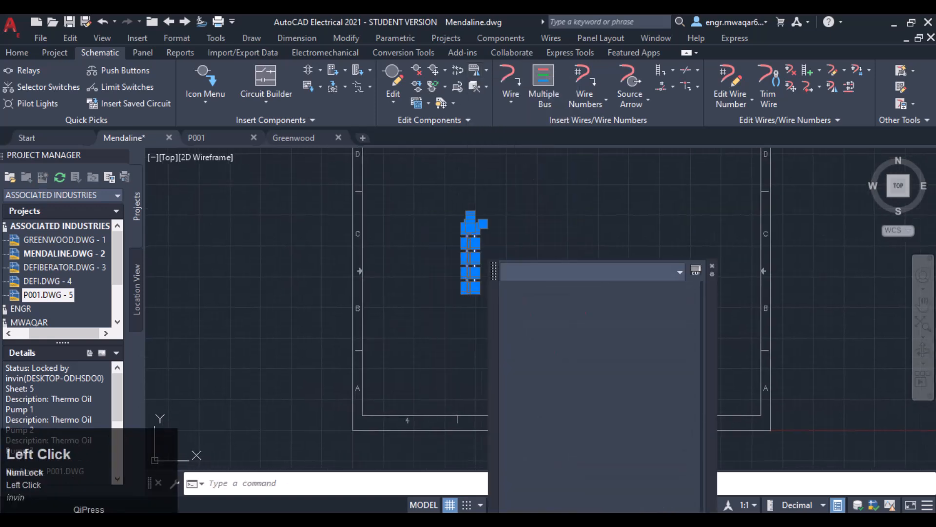
key(Delete)
- Insert a 10-pin parent connector tagged PL1 with pin list starting at A1, placed near the sheet's top
click(358, 71)
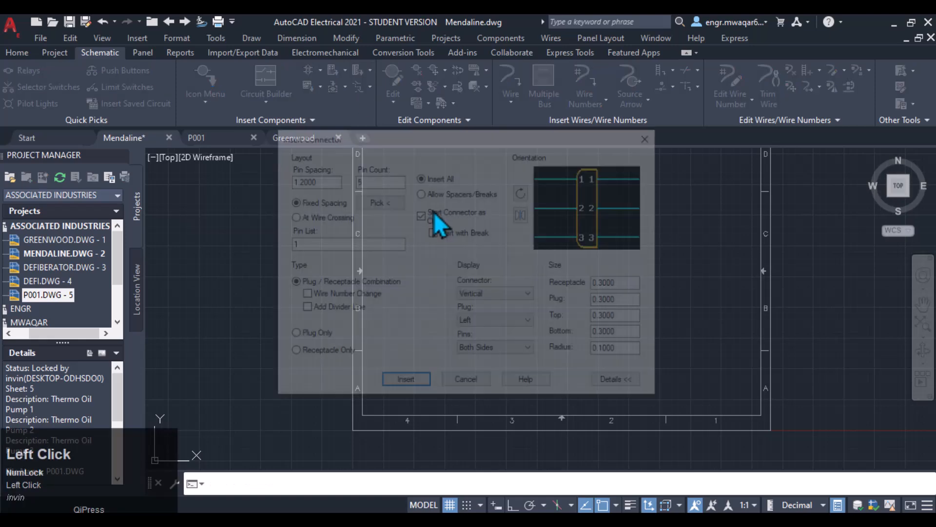
text(10)
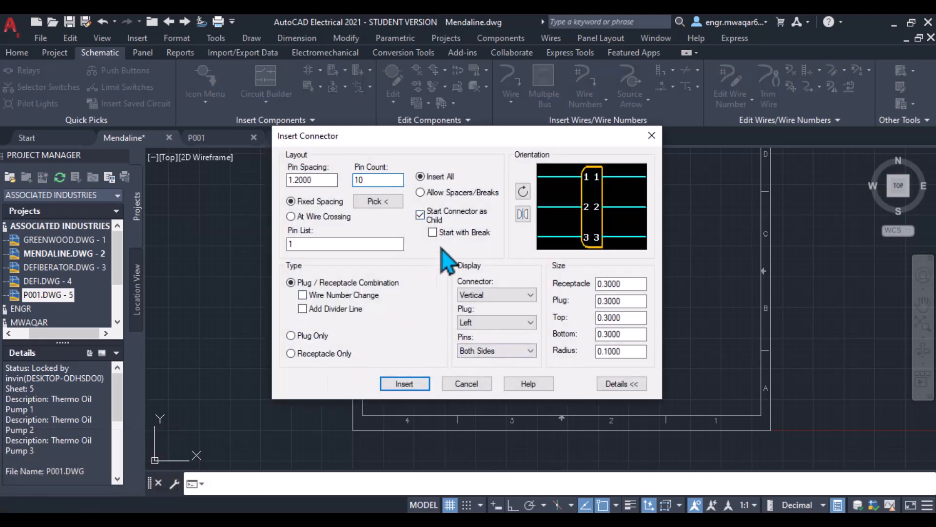
click(419, 215)
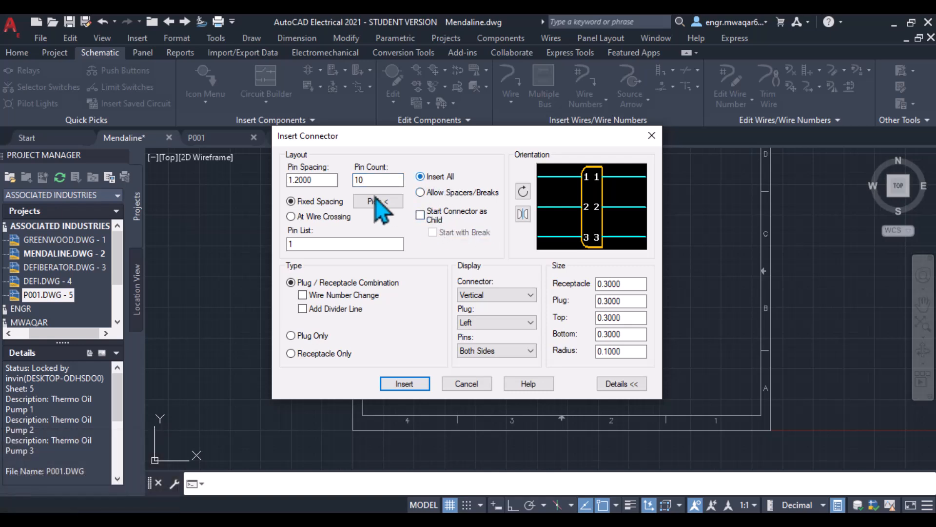
click(333, 244)
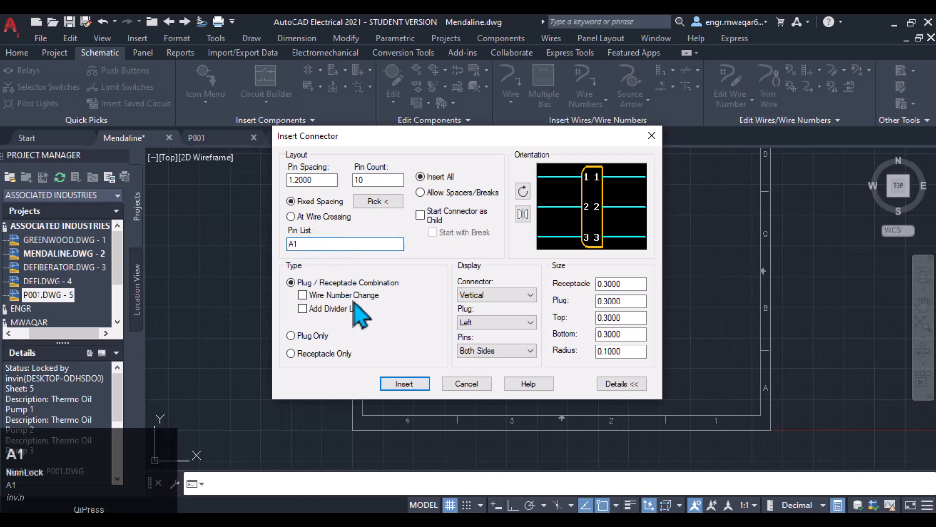
click(406, 385)
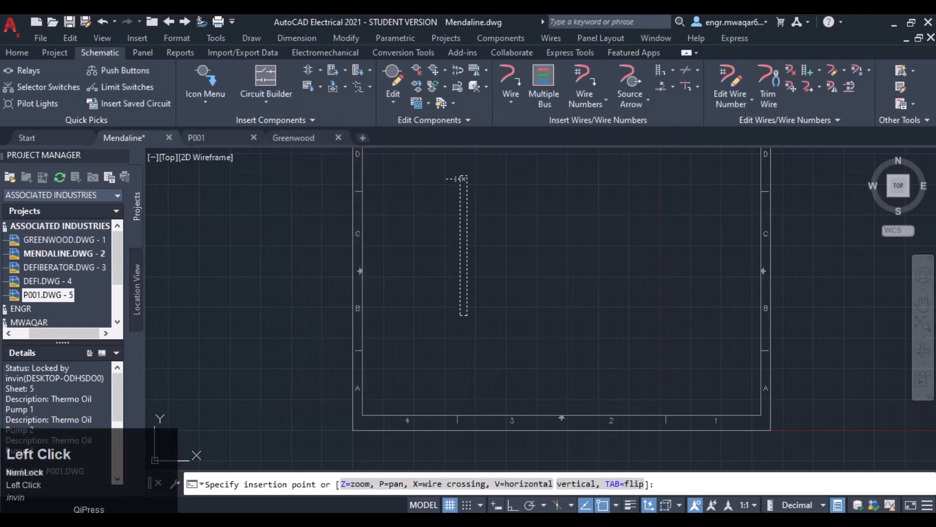
click(463, 180)
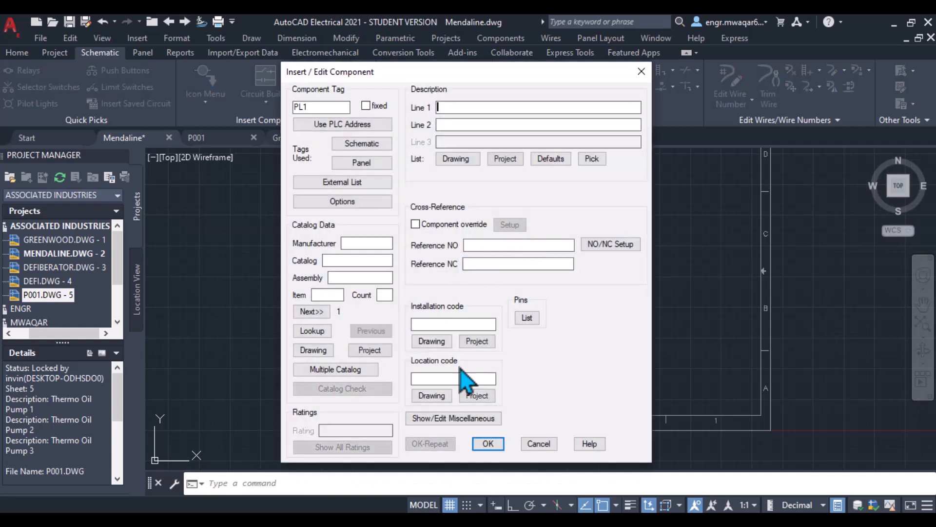
click(488, 447)
- Draw a 10-wire horizontal multiple wire bus from empty space beside PL1 to the sheet's right side
middle_drag(595, 229, 462, 234)
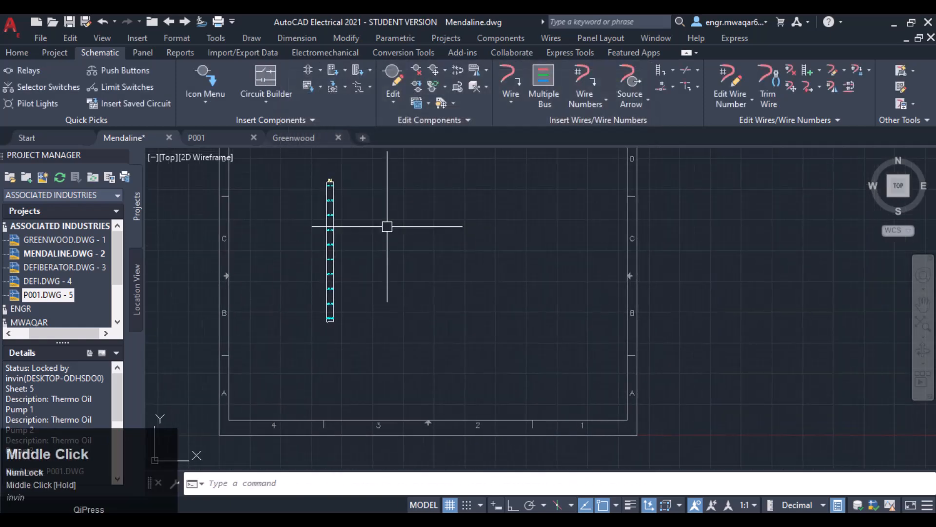
scroll(368, 217, up, 2)
click(542, 82)
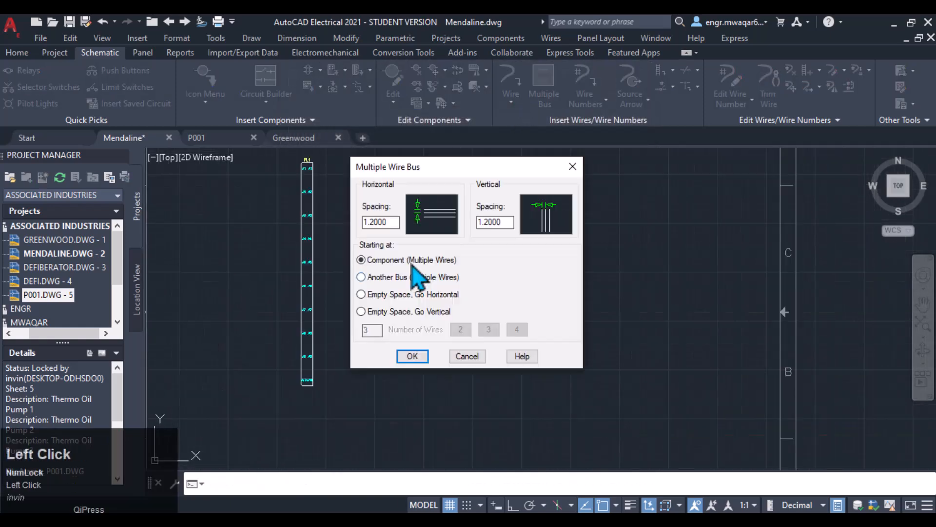
click(361, 294)
drag(436, 172, 513, 133)
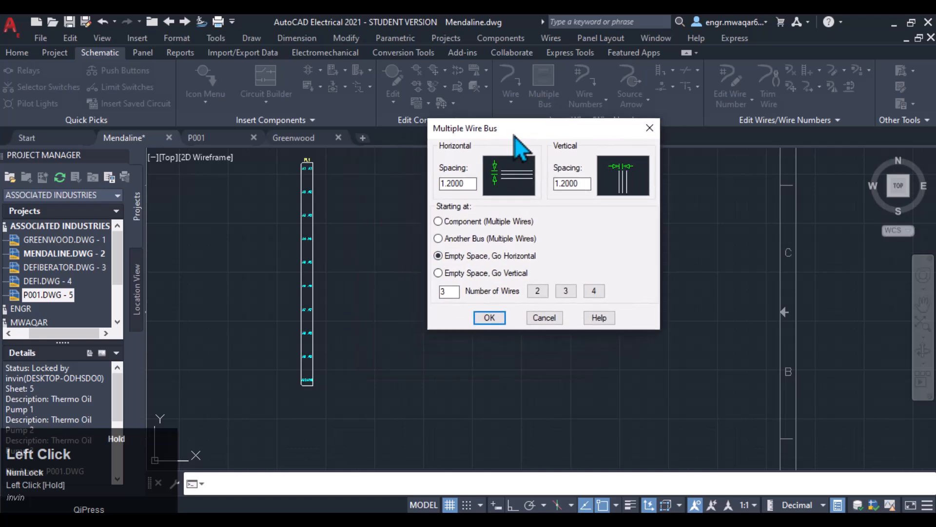
double_click(445, 291)
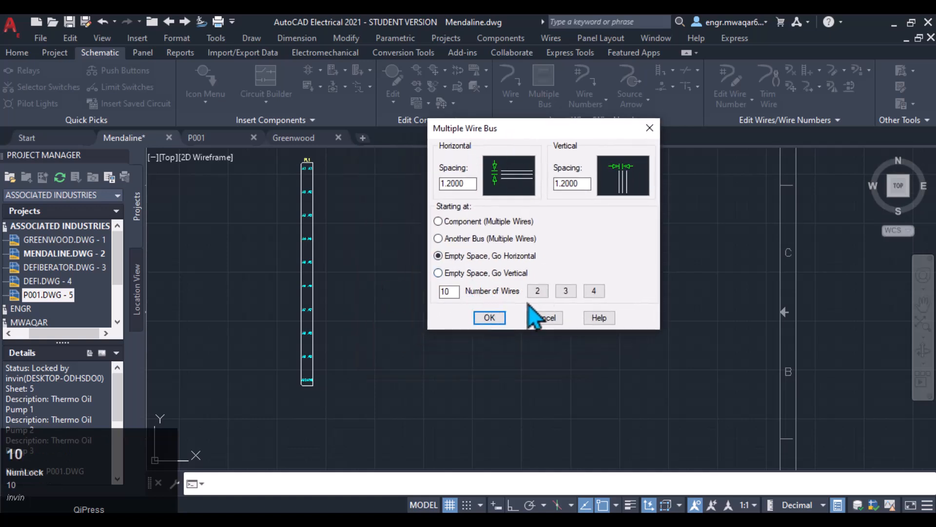
click(489, 318)
click(374, 191)
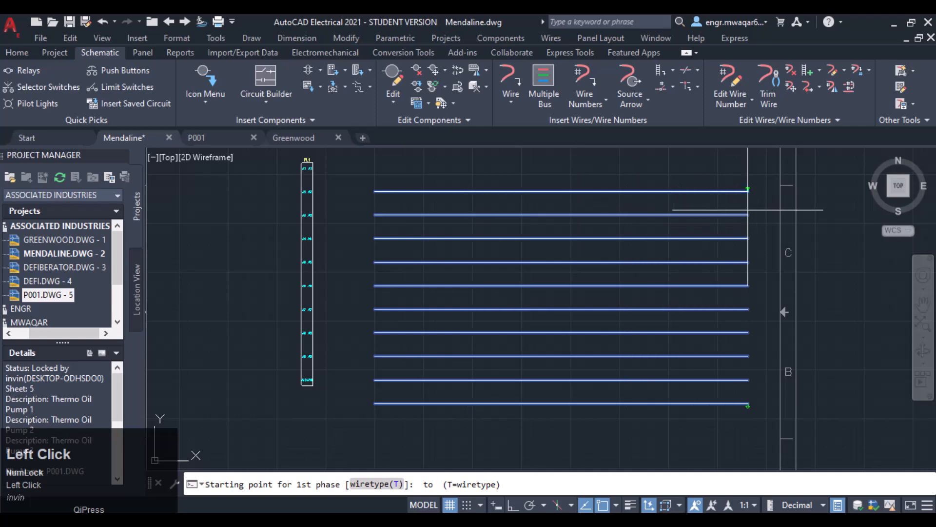
click(748, 210)
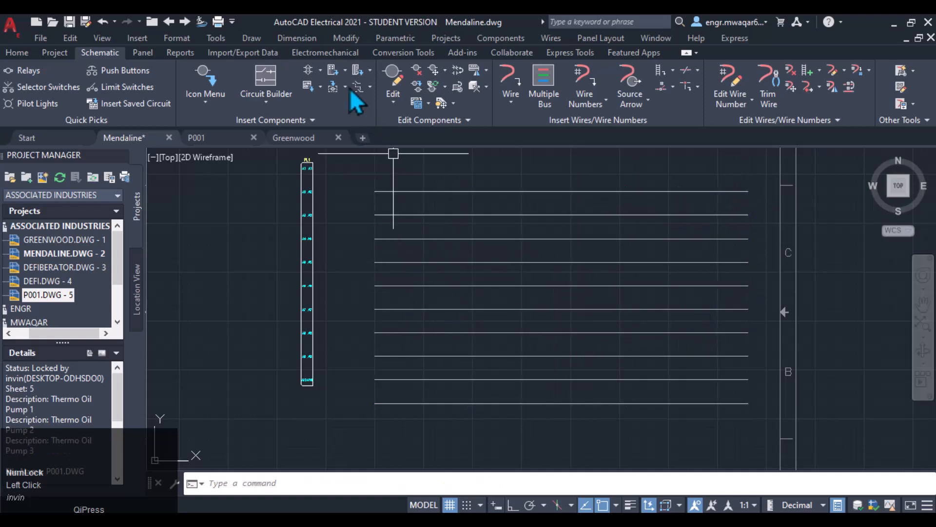
- Insert a 10-pin connector tagged PL2 at the wire crossing on the bus, flipped and set vertical
click(357, 71)
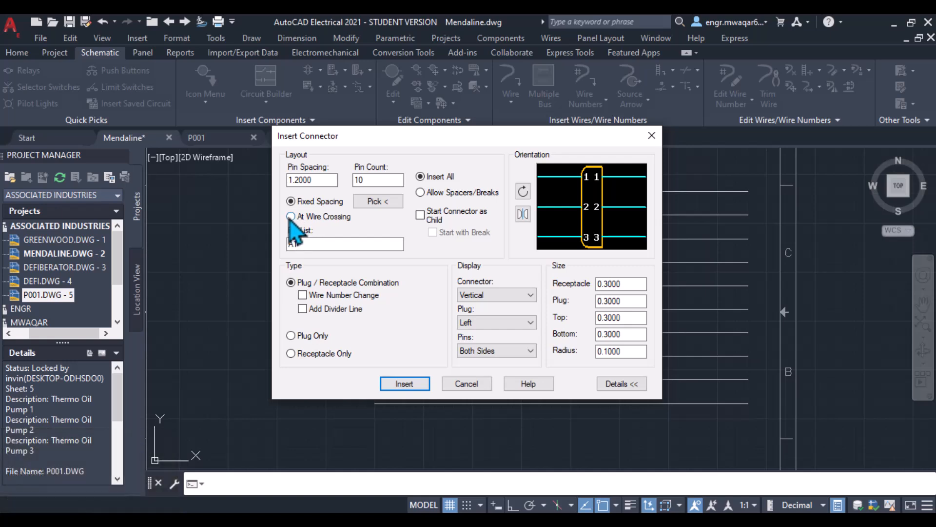
click(291, 216)
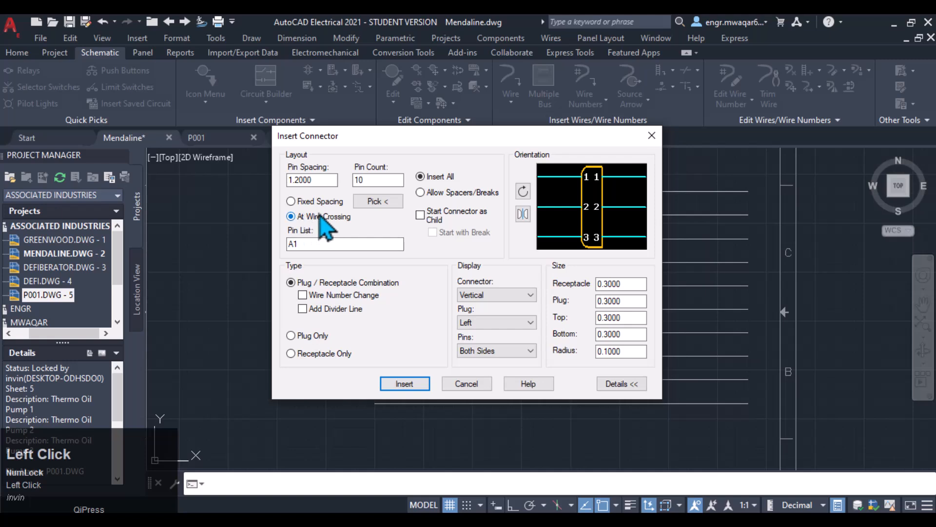
click(404, 383)
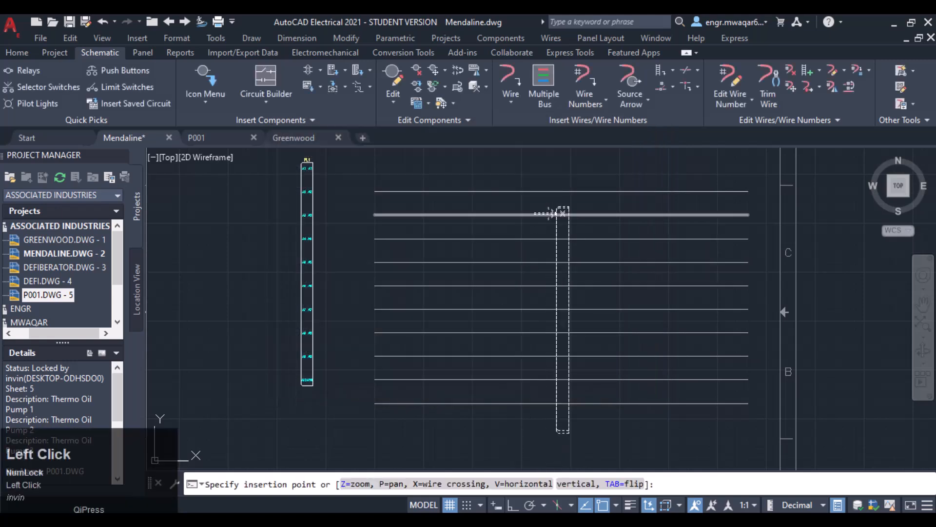
scroll(556, 194, up, 2)
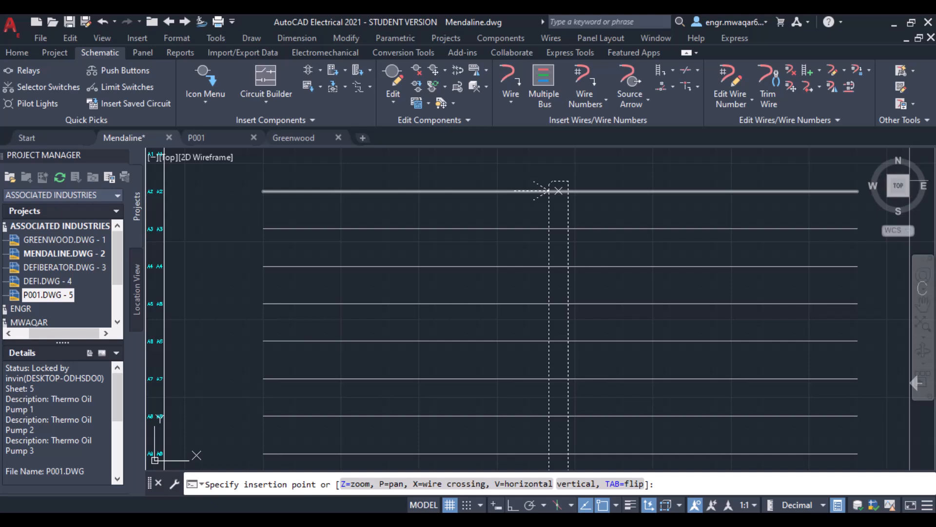
key(Tab)
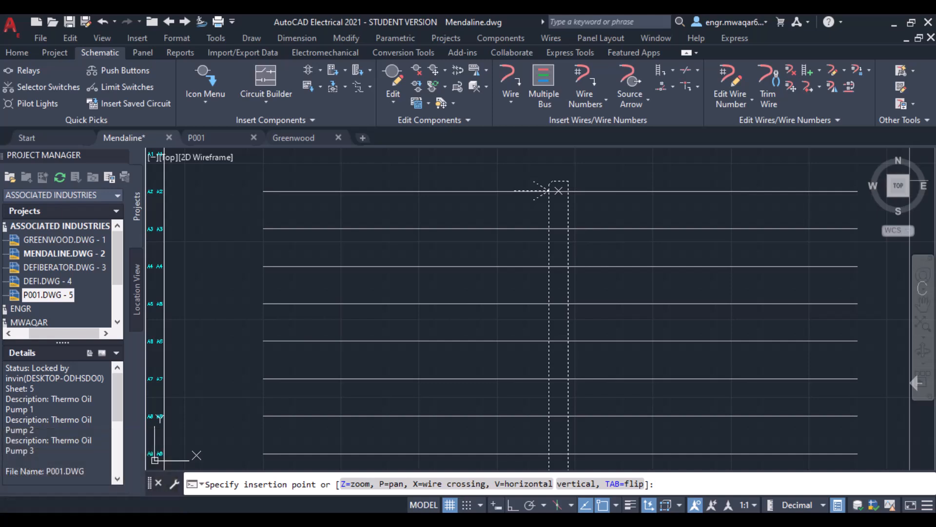
key(v)
key(v)
key(v)
key(v)
key(v)
key(v)
click(558, 191)
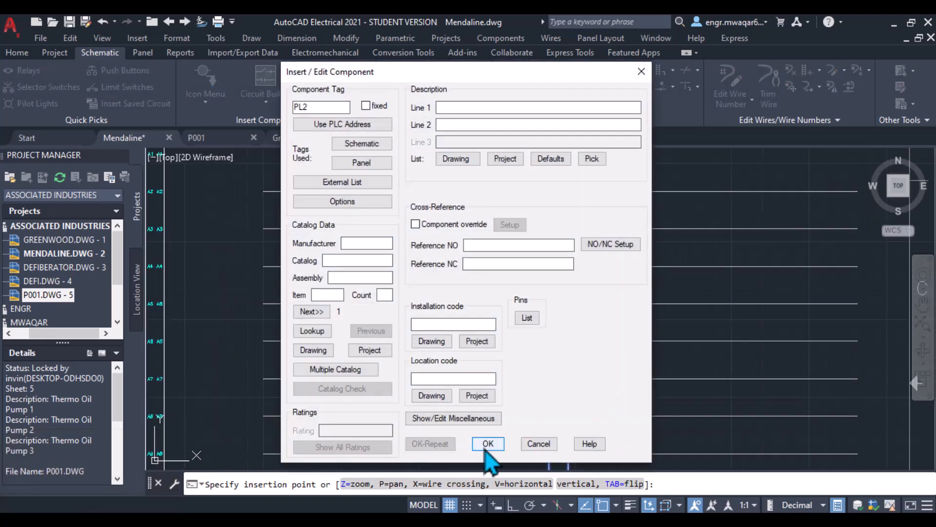
click(488, 444)
- Examine the inserted PL2 connector's pin labels along the bus and the whole sheet layout
middle_drag(605, 230, 622, 307)
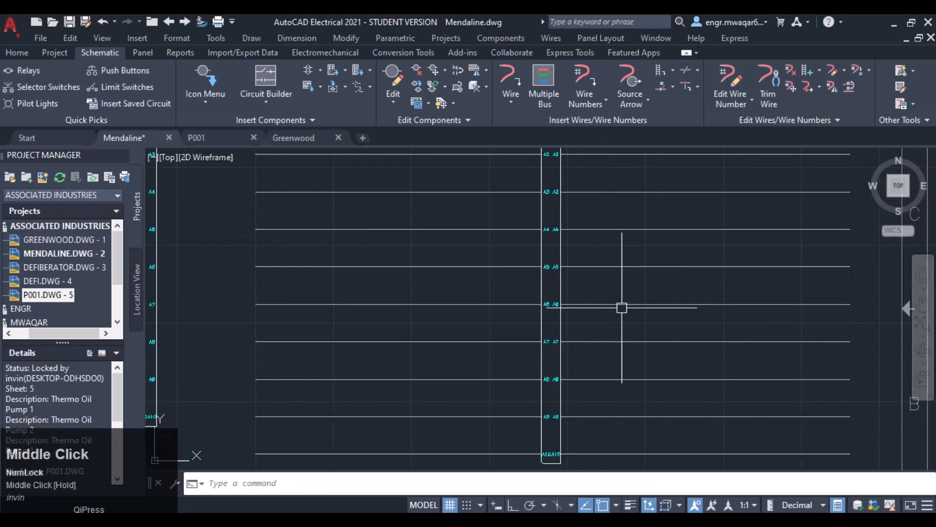
scroll(602, 389, down, 4)
middle_drag(592, 376, 578, 264)
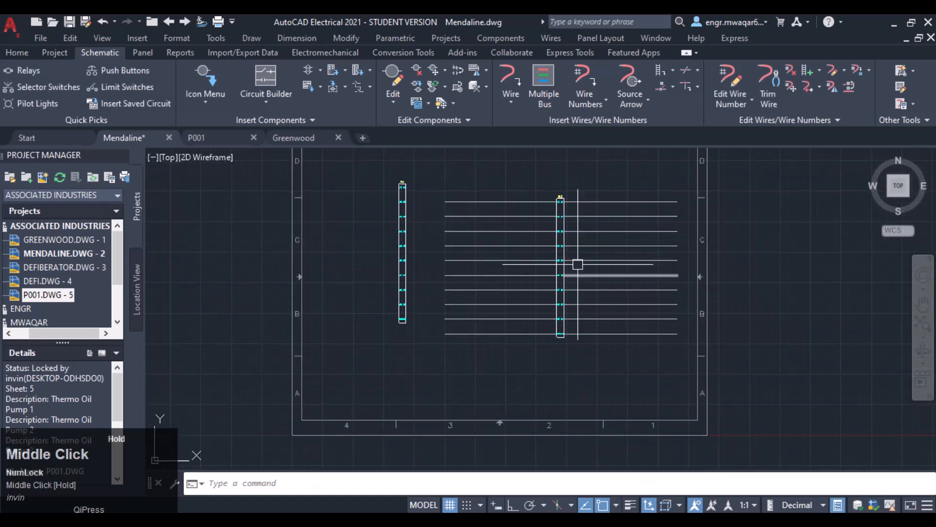
scroll(578, 264, up, 6)
middle_drag(520, 175, 539, 192)
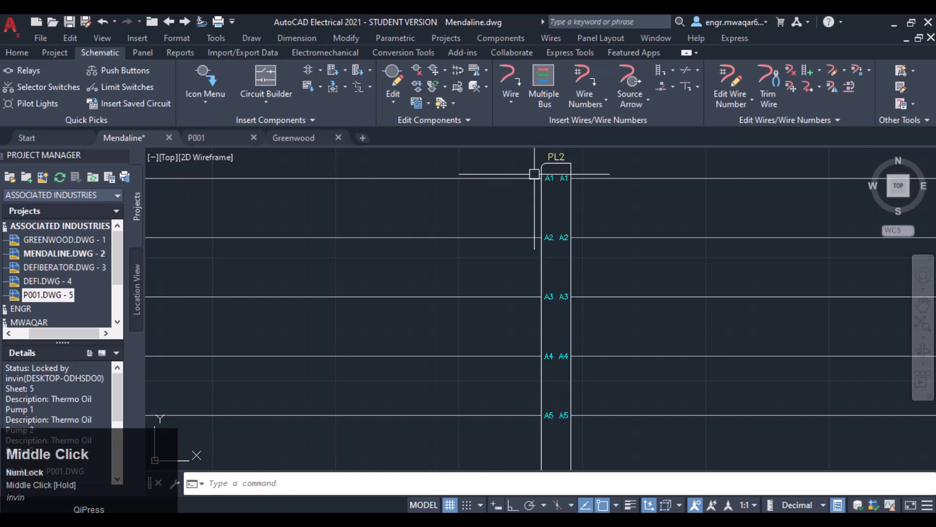
scroll(534, 174, down, 4)
middle_click(558, 280)
scroll(497, 203, down, 2)
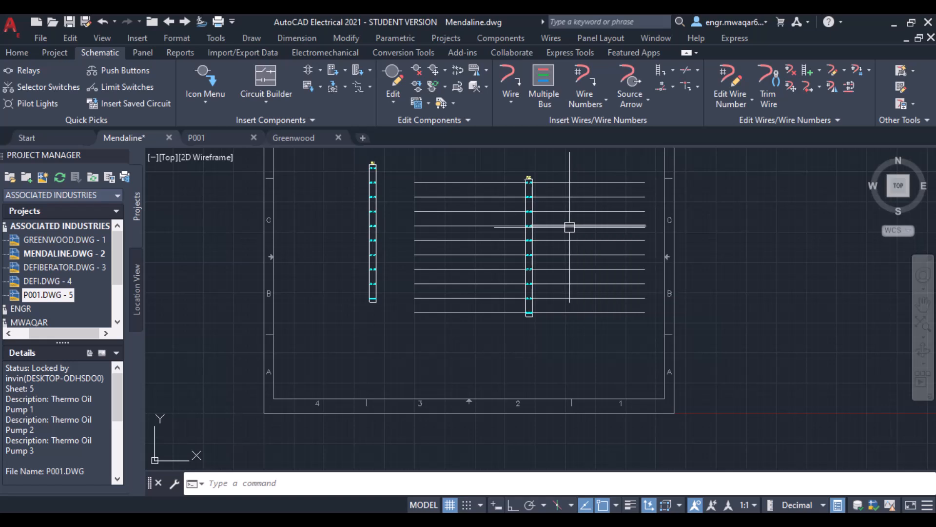
click(356, 70)
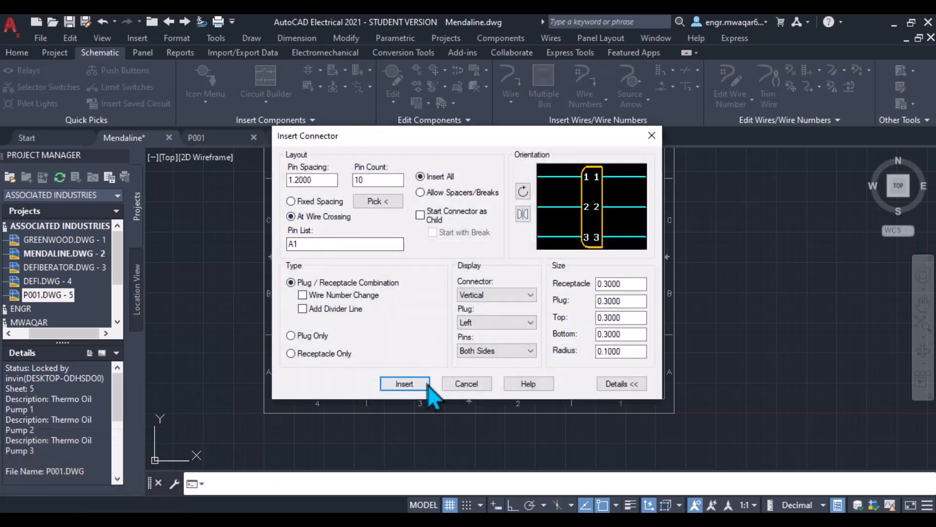
click(404, 384)
mouse_move(376, 220)
middle_down()
mouse_move(418, 198)
mouse_move(432, 240)
mouse_move(481, 198)
middle_up()
scroll(432, 240, up, 2)
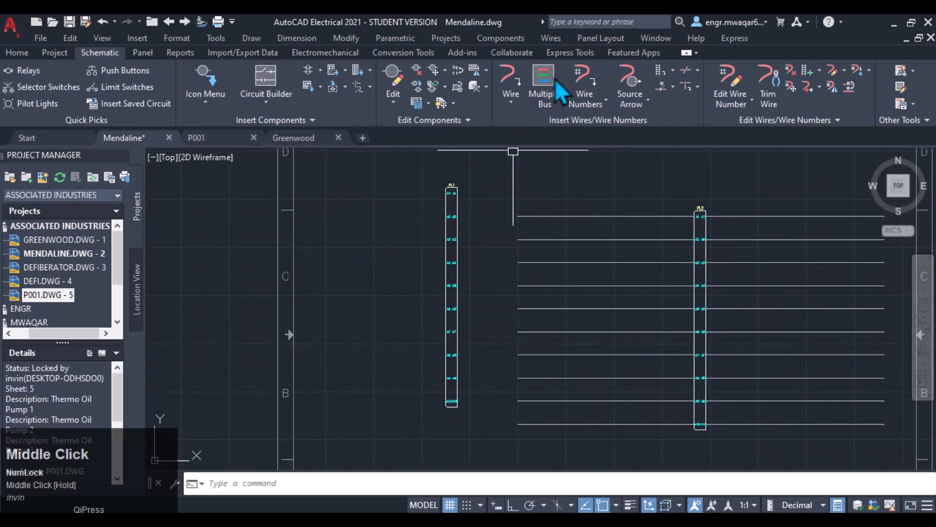
- Draw a second 10-wire horizontal multiple wire bus from empty space left of PL1 across its pins
click(554, 79)
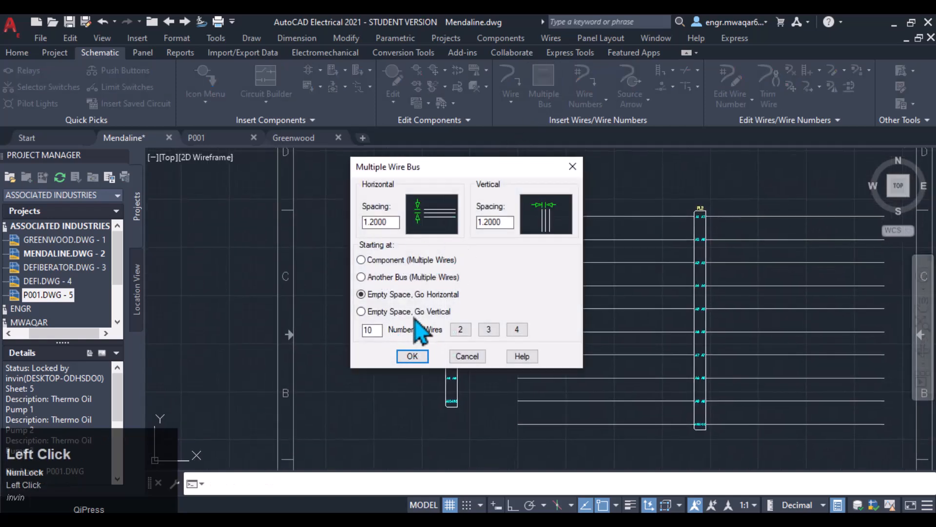
click(413, 356)
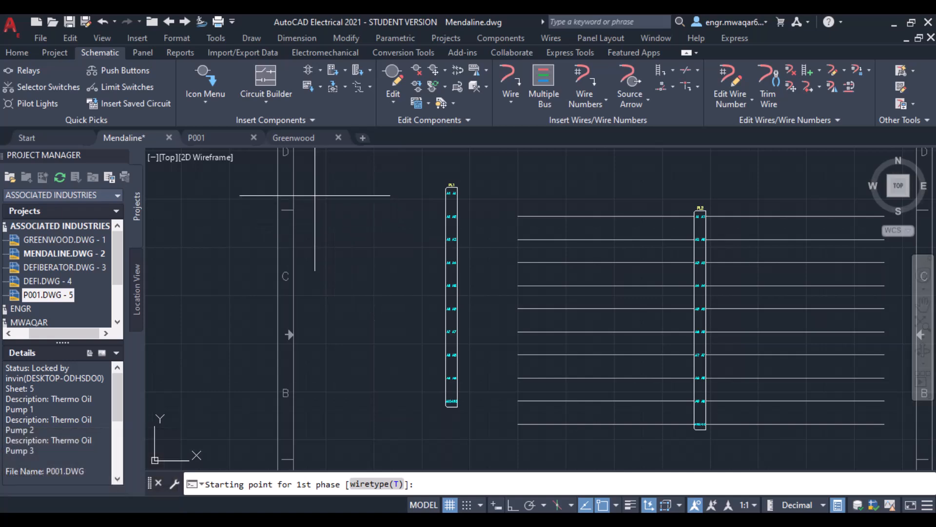
click(314, 193)
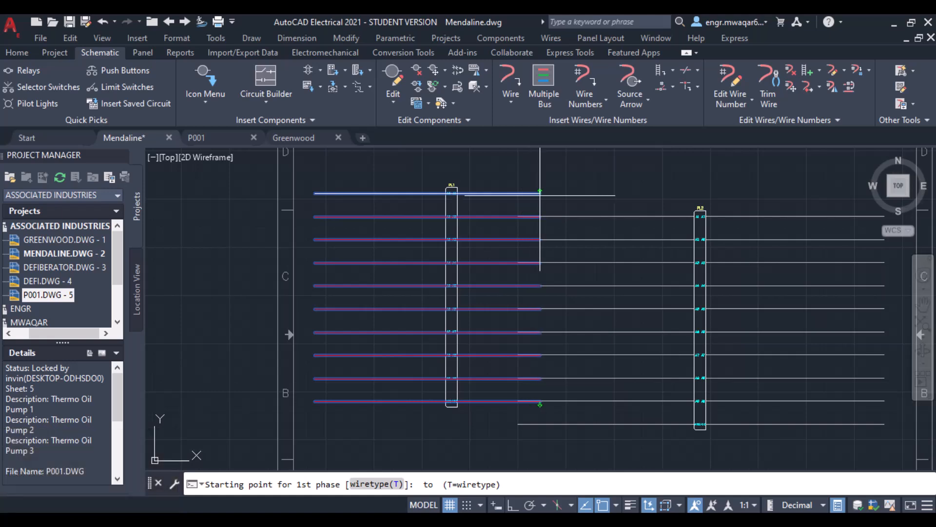
click(540, 193)
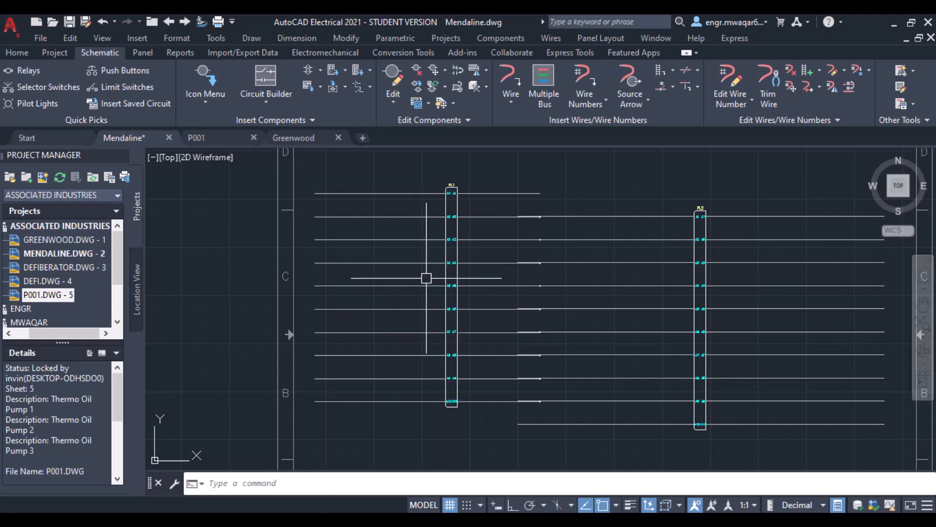
- Window-select all connectors and wires on the sheet and delete them
scroll(460, 360, up, 2)
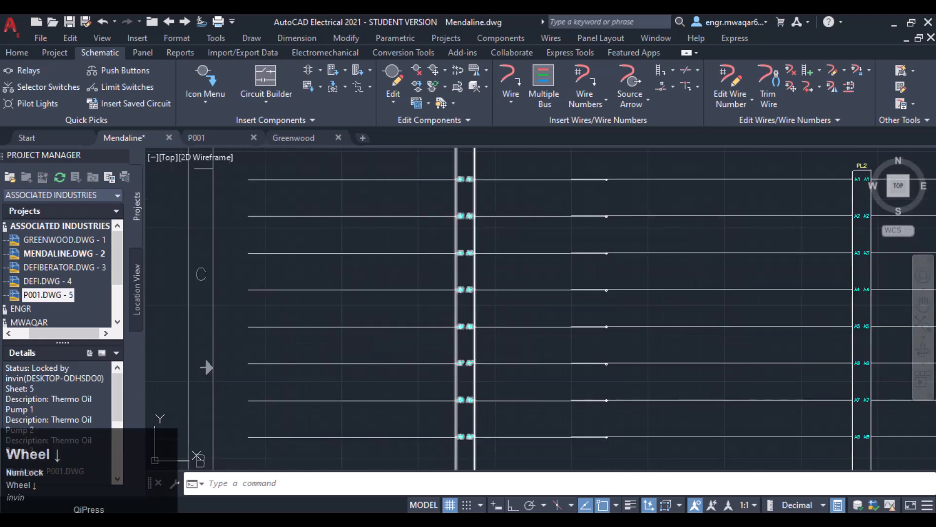
scroll(623, 320, up, 3)
scroll(670, 280, down, 5)
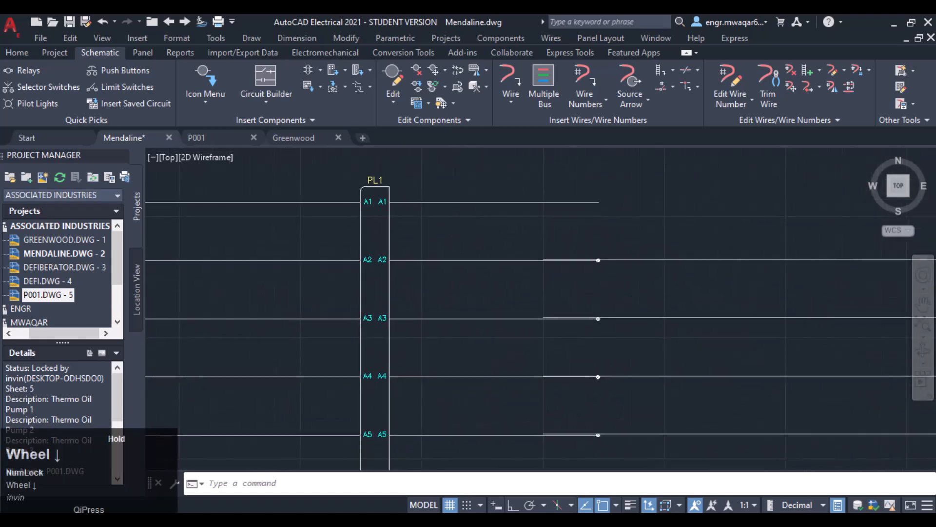
click(701, 220)
click(374, 414)
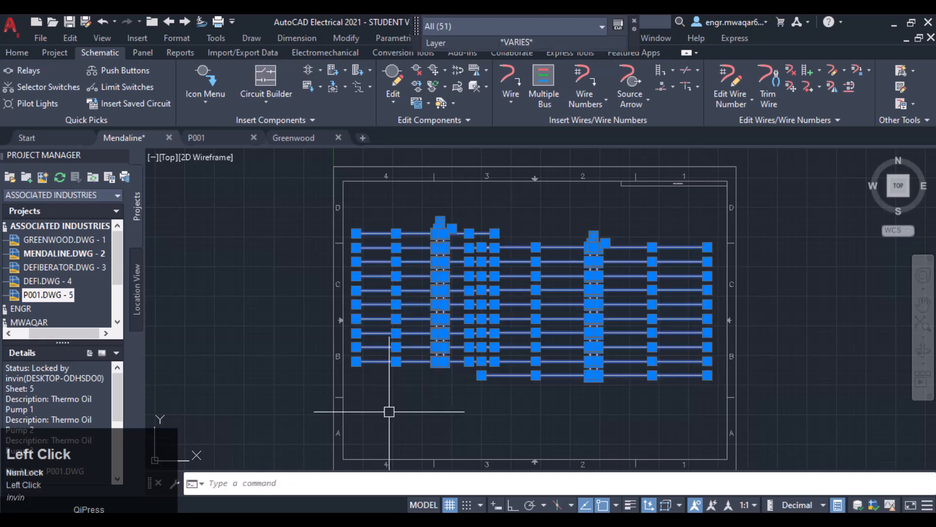
key(Delete)
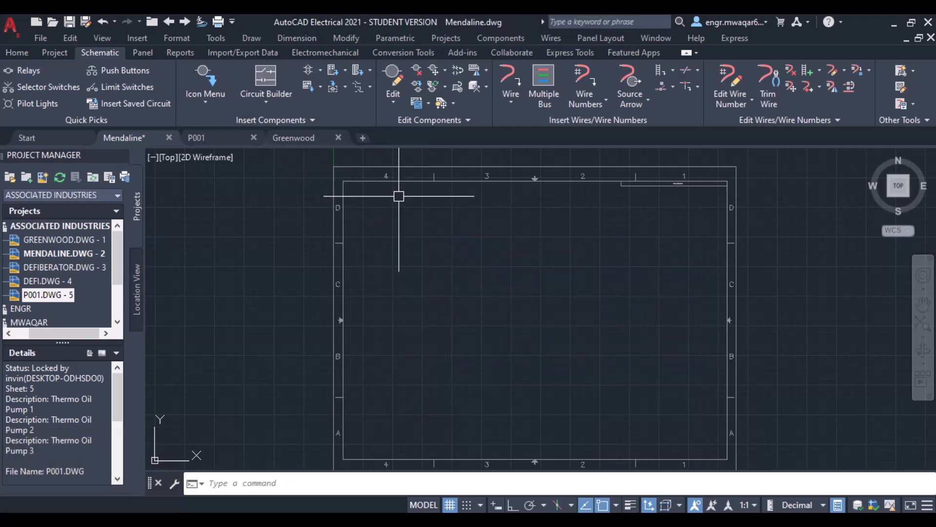
- Draw a tall rectangular location box in the sheet's upper-left area and acknowledge the note
middle_drag(397, 199, 358, 204)
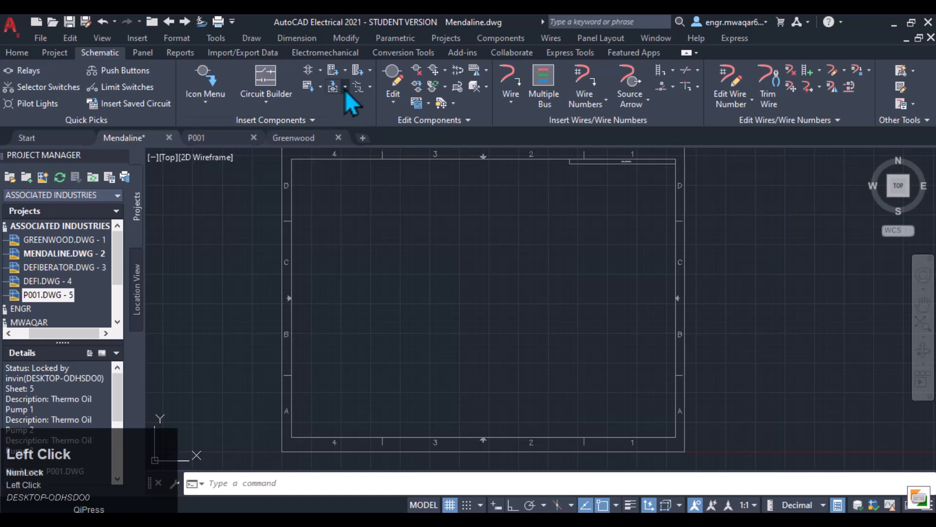
click(345, 89)
click(354, 116)
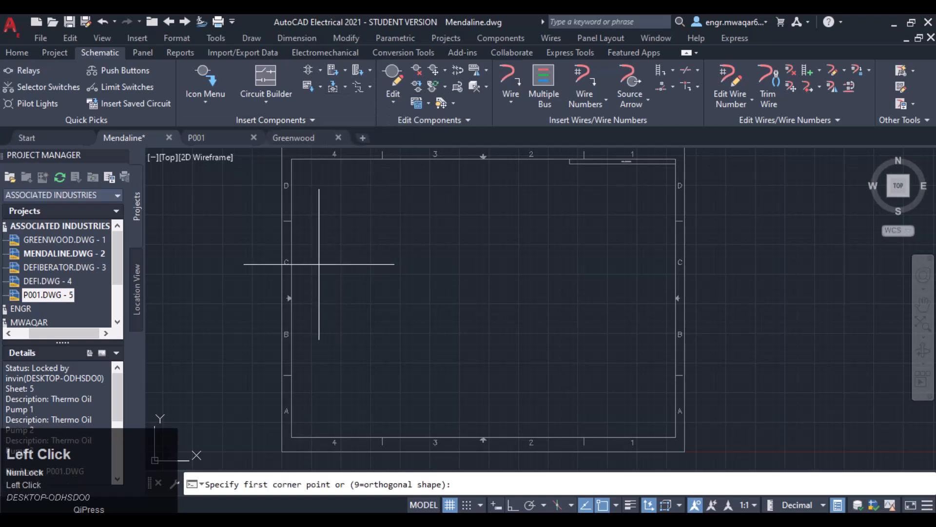
click(304, 212)
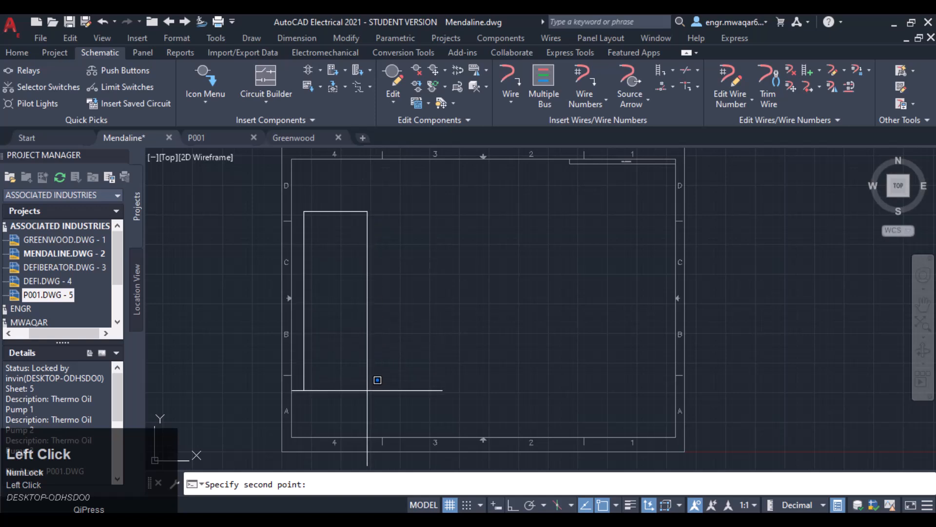
click(440, 389)
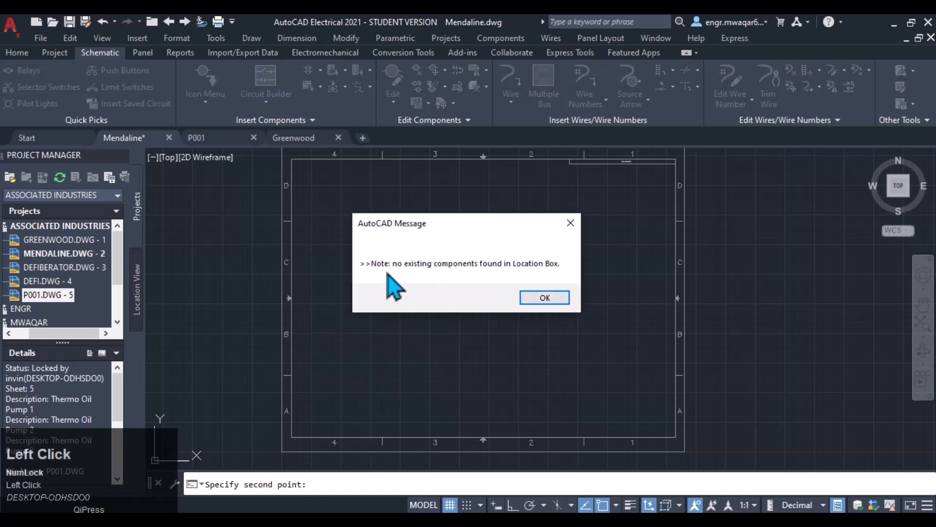
click(542, 298)
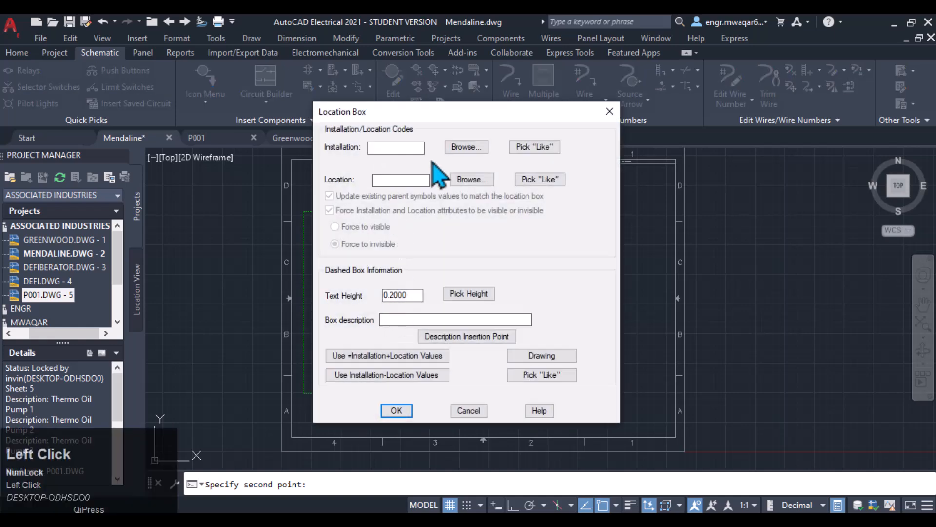
- Set the location box's installation code to ML76 and location code to 22AKC from the project lists
click(465, 148)
click(351, 230)
click(439, 320)
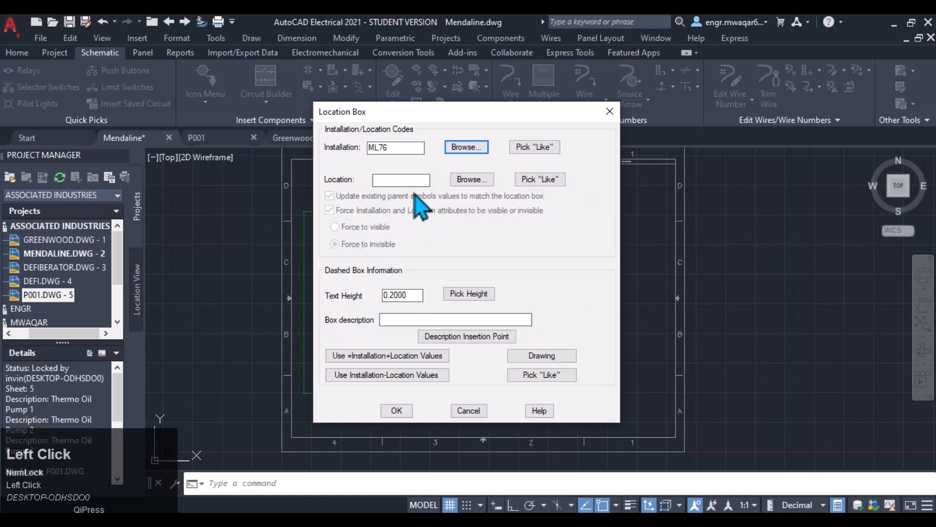
click(471, 179)
click(351, 231)
click(438, 320)
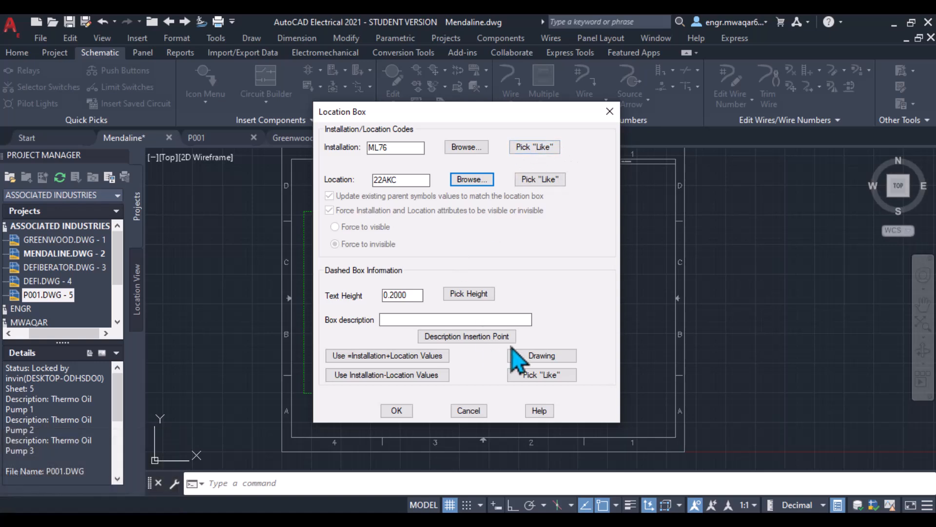
- Describe the box as Main Junction Box, place the description at the top, and confirm the location box
click(397, 320)
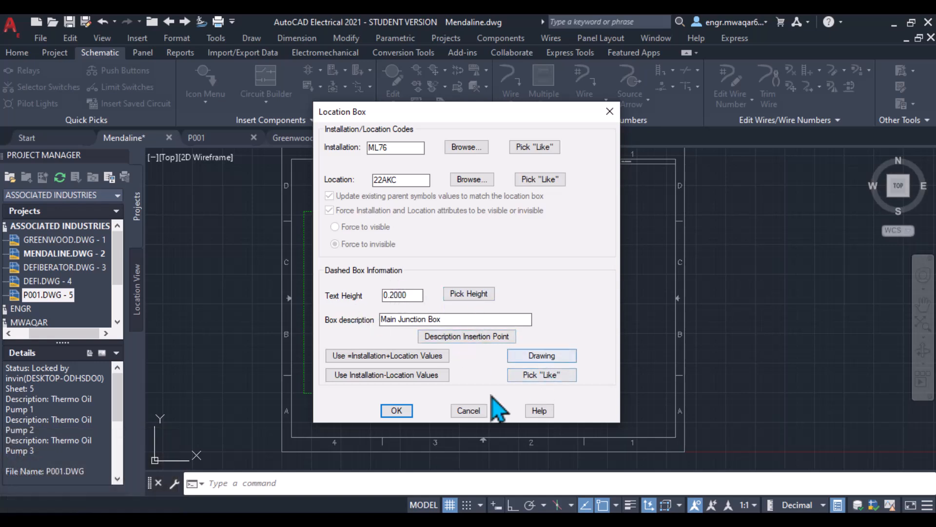
click(462, 337)
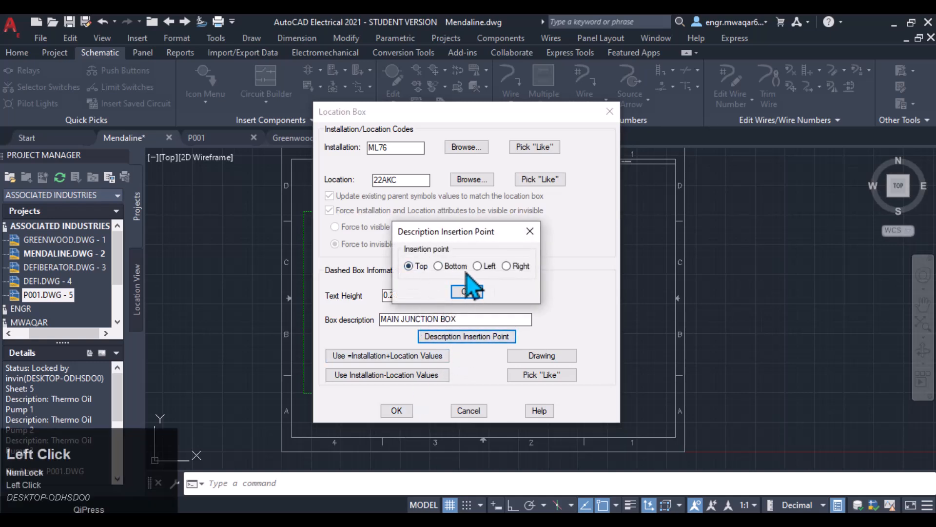
click(468, 291)
click(401, 409)
- Set the location box's linetype to ByBlock in its quick properties
scroll(383, 244, down, 1)
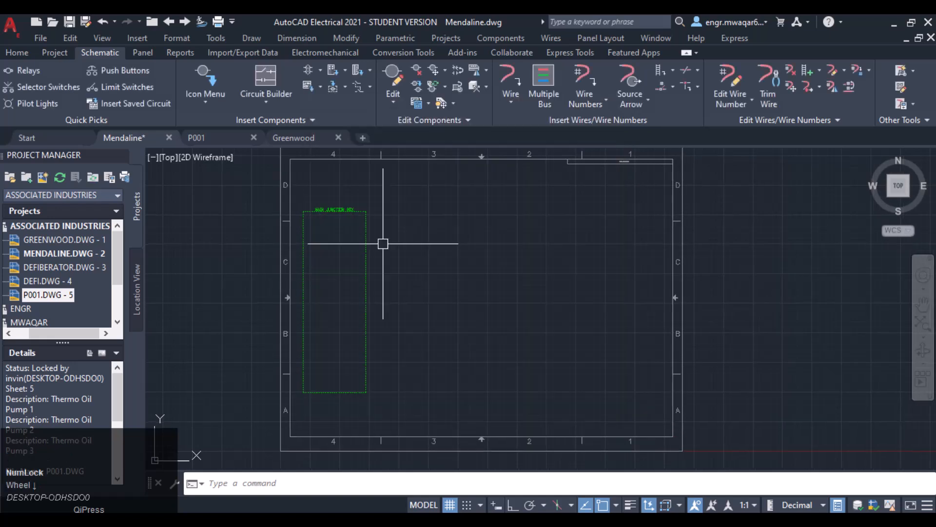
middle_drag(382, 244, 428, 230)
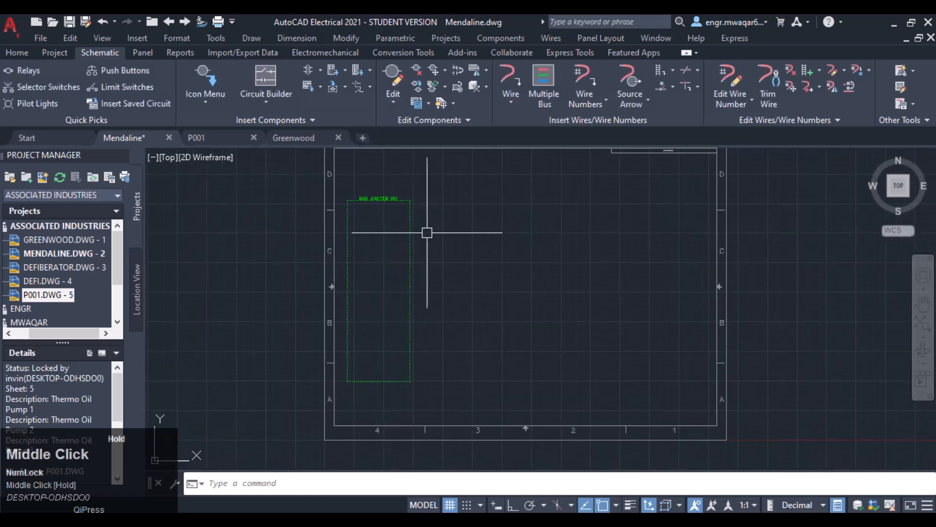
click(347, 220)
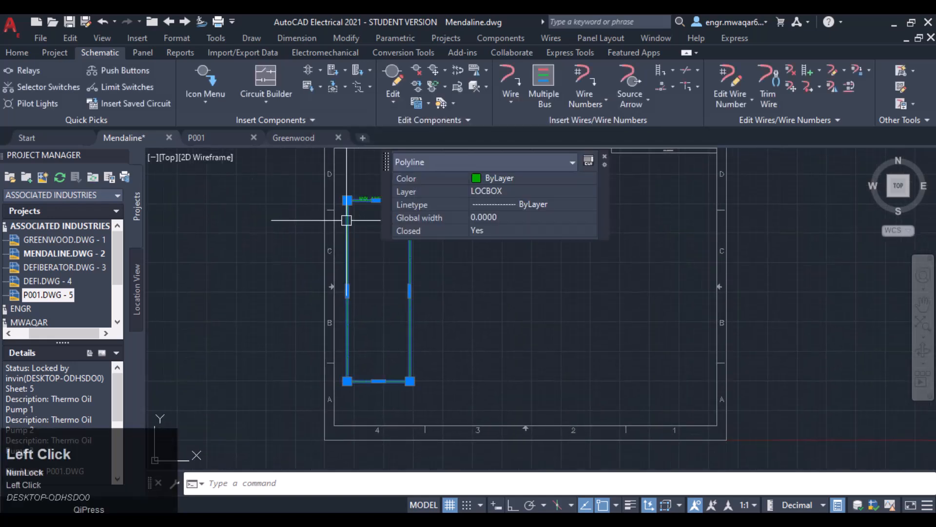
click(517, 204)
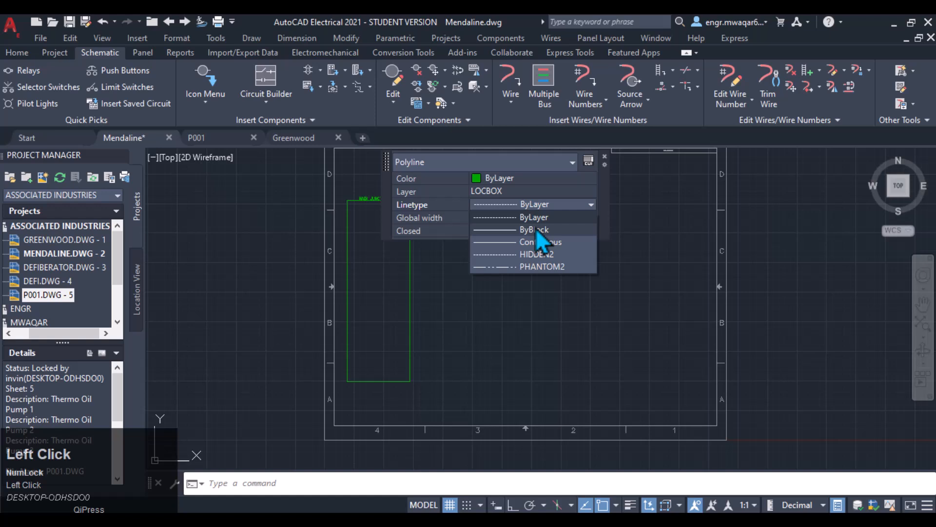
click(506, 232)
key(Escape)
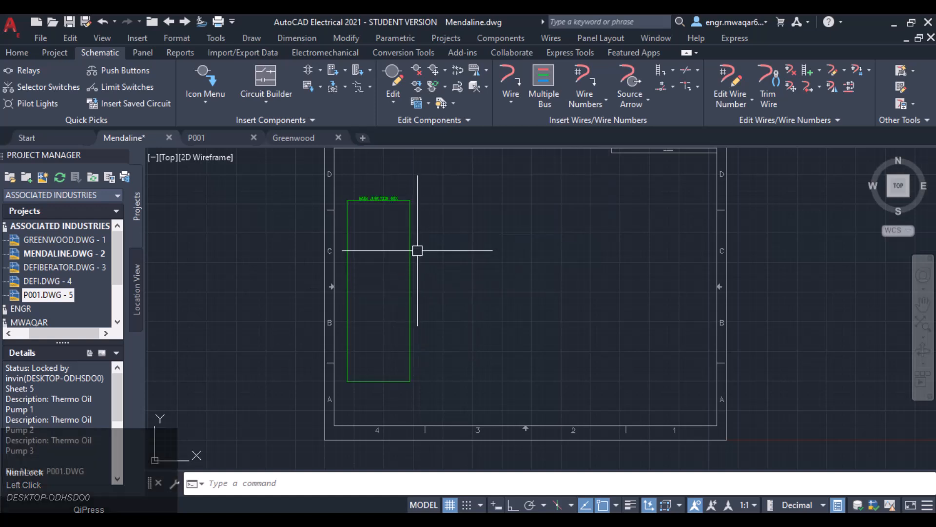
scroll(392, 207, up, 2)
scroll(403, 211, down, 2)
middle_drag(459, 223, 400, 175)
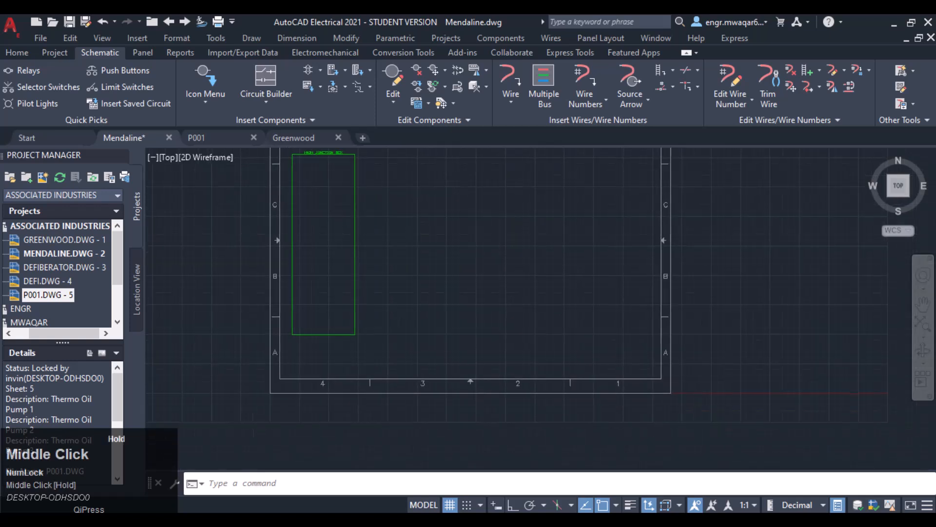
- Draw a square location box in the sheet's upper-right area and describe it as Box 1
click(333, 87)
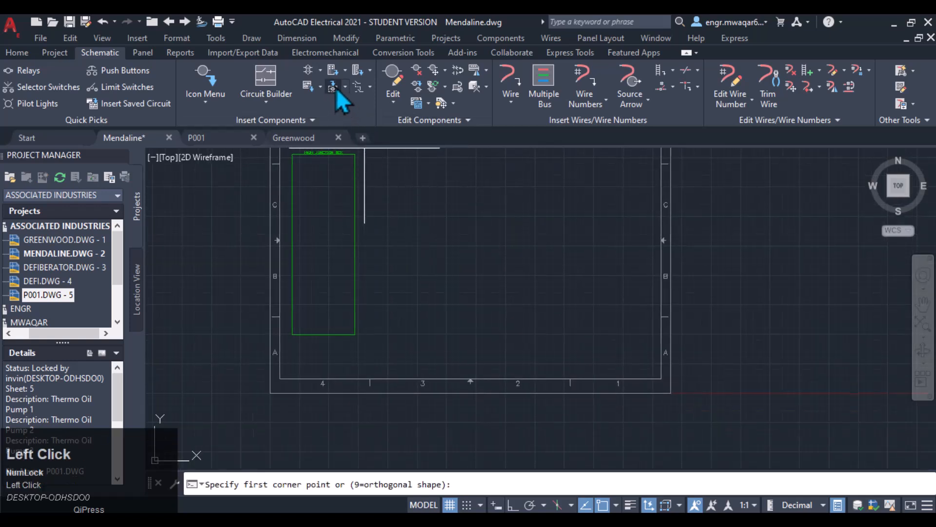
drag(552, 156, 627, 228)
click(626, 228)
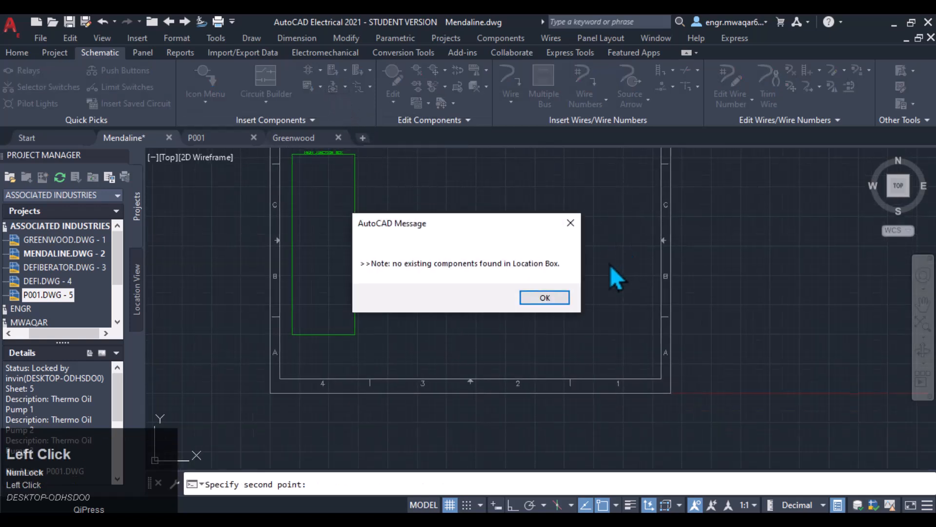
click(542, 297)
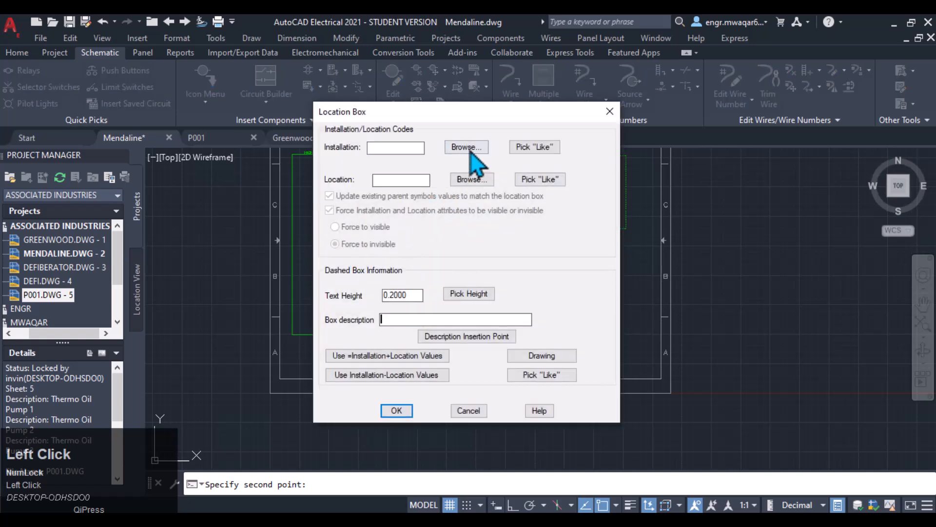
click(418, 319)
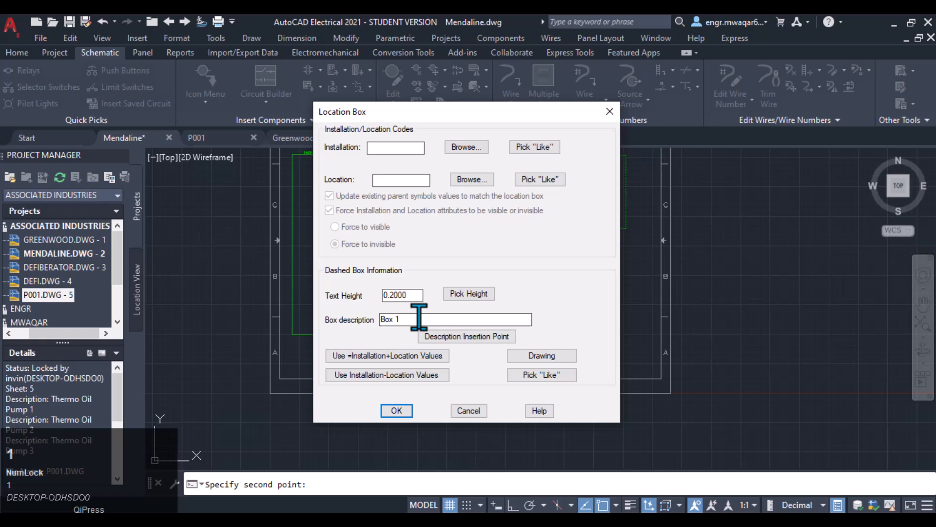
click(399, 414)
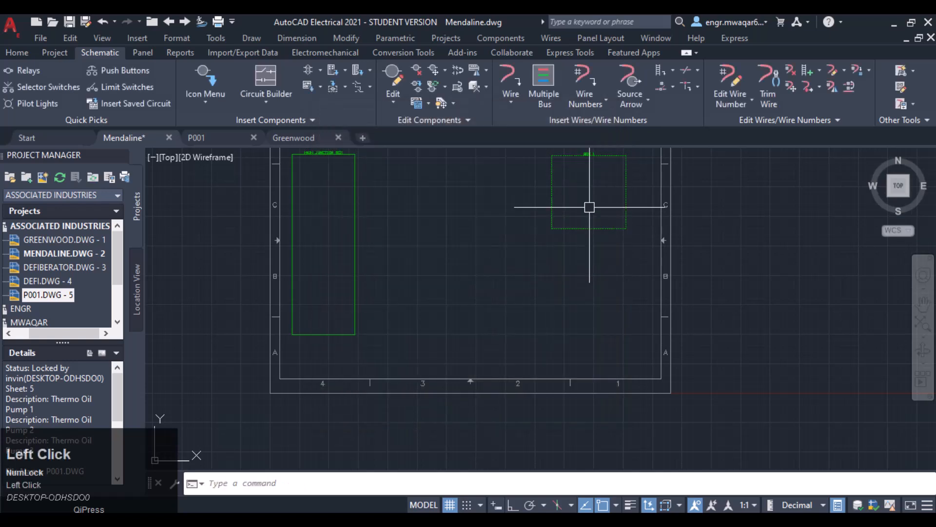
- Set the Box 1 location box's linetype to Continuous in its quick properties
click(575, 163)
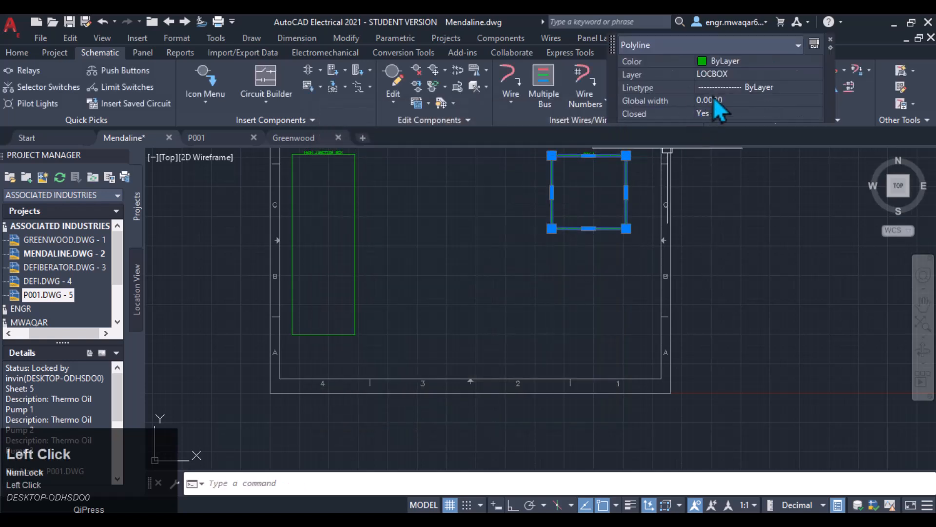
click(794, 88)
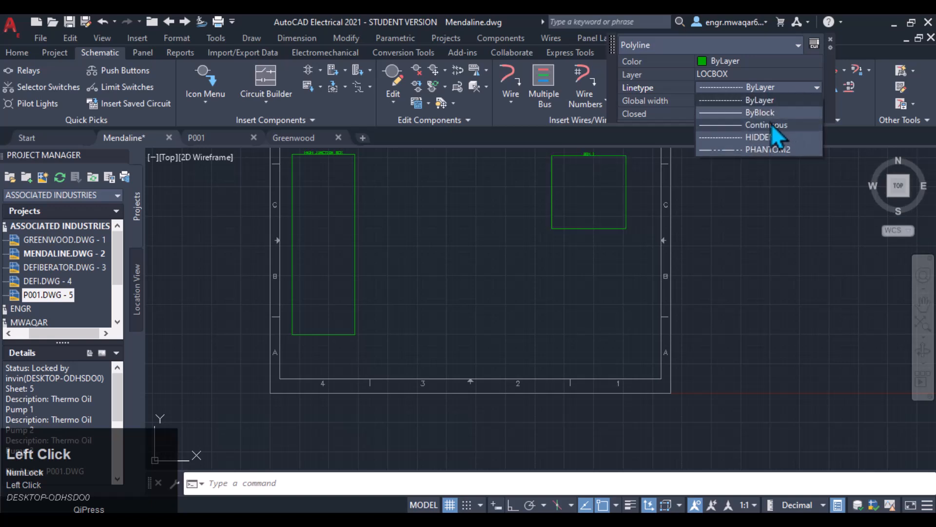
click(756, 126)
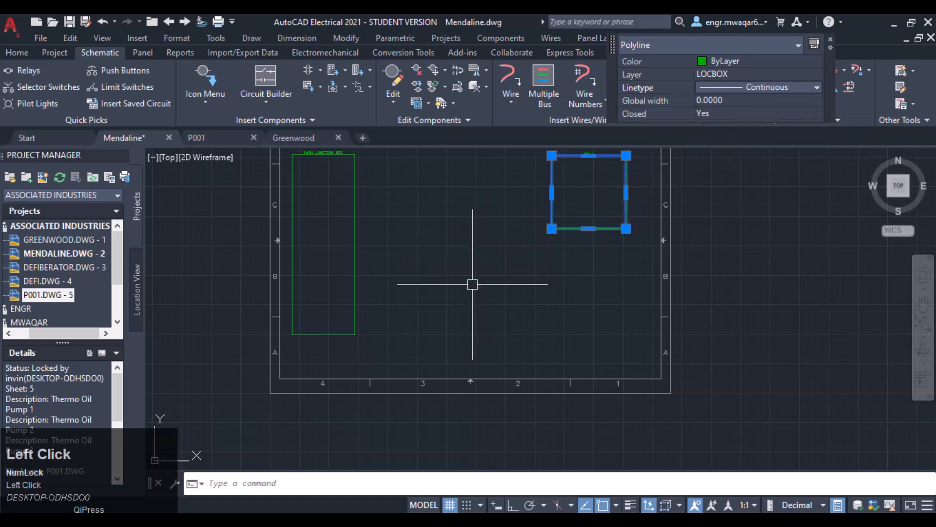
key(Escape)
- Draw a tall location box in the sheet's lower-right area and describe it as Box 2
click(333, 87)
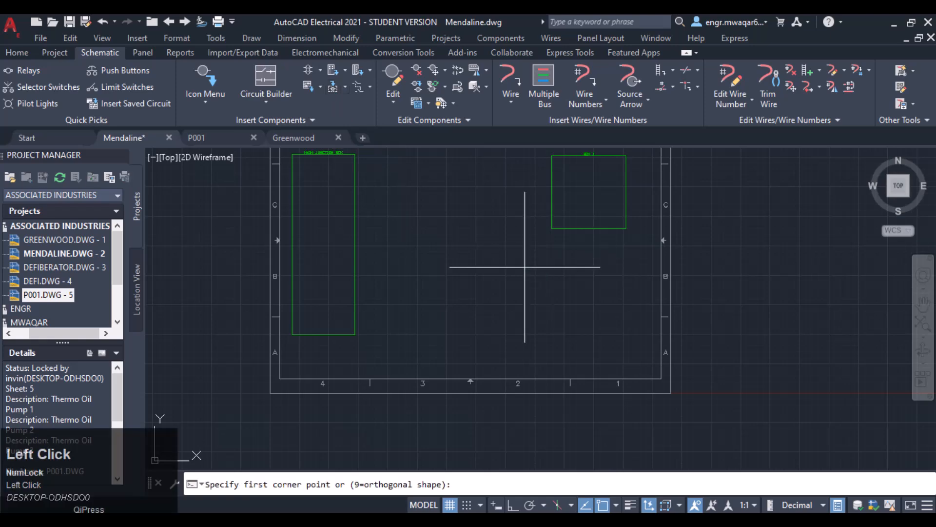
click(539, 265)
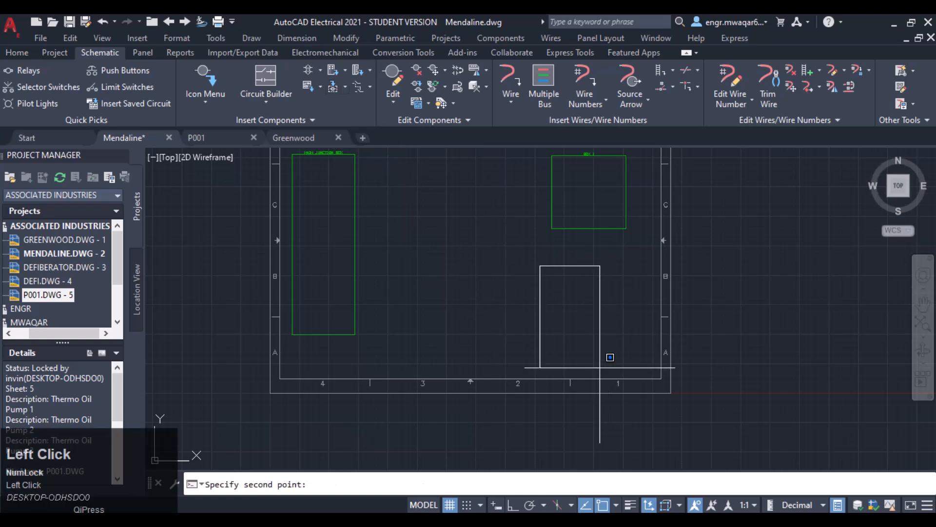
click(637, 367)
click(548, 296)
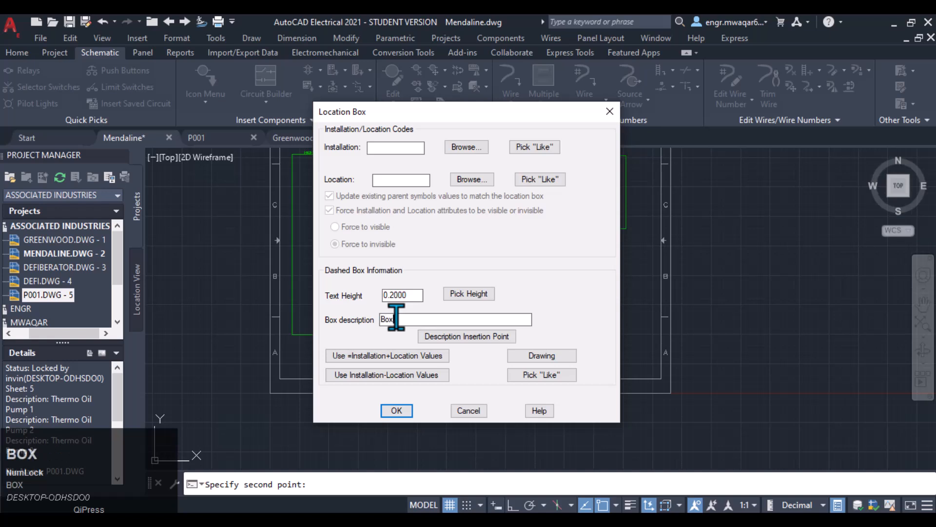
click(378, 407)
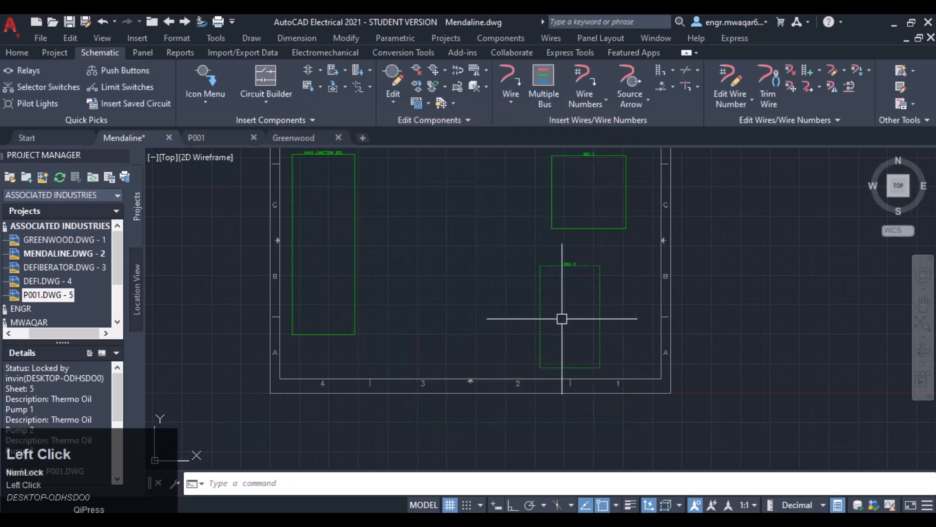
- Set the Box 2 location box's linetype to Continuous in its quick properties
click(587, 264)
click(725, 201)
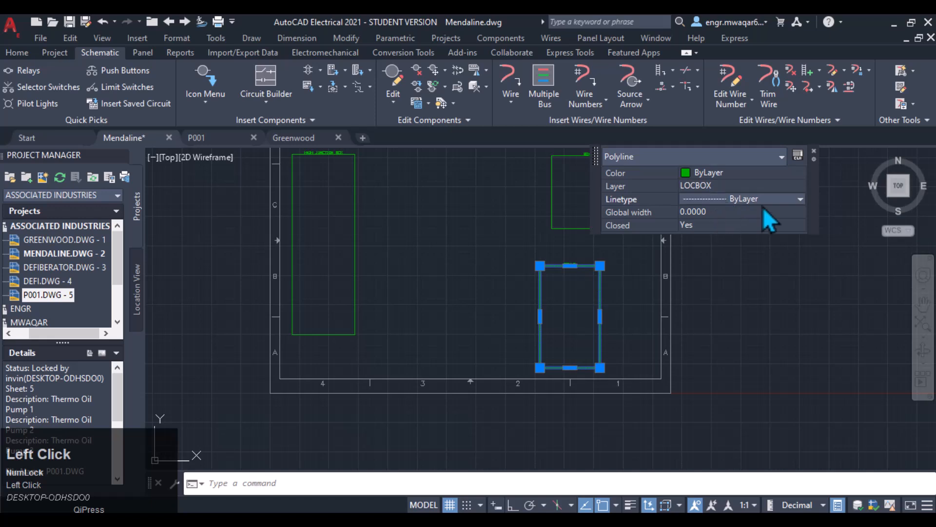
click(785, 201)
click(745, 237)
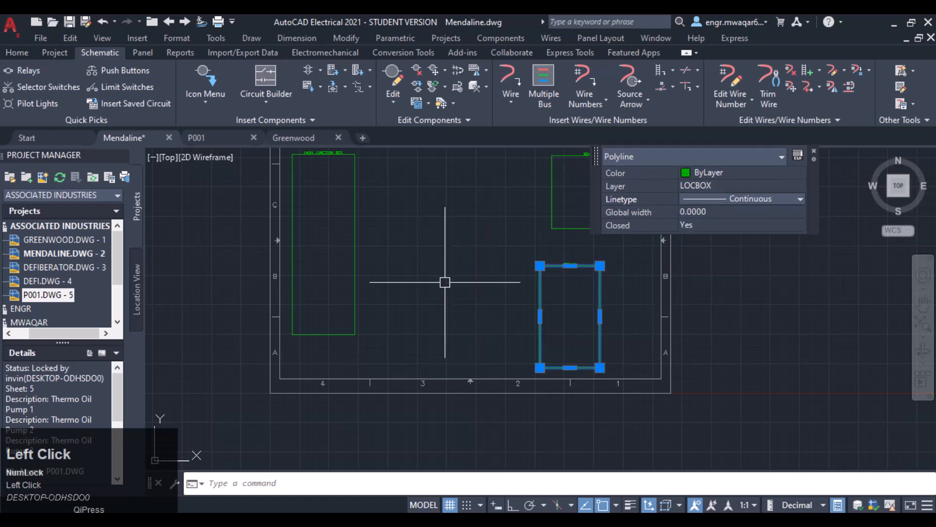
key(Escape)
- Insert a 10-pin receptacle-only connector along the right edge of the Main Junction Box with object snap off
mouse_move(455, 208)
middle_down()
mouse_move(469, 241)
mouse_move(407, 261)
mouse_move(441, 253)
middle_up()
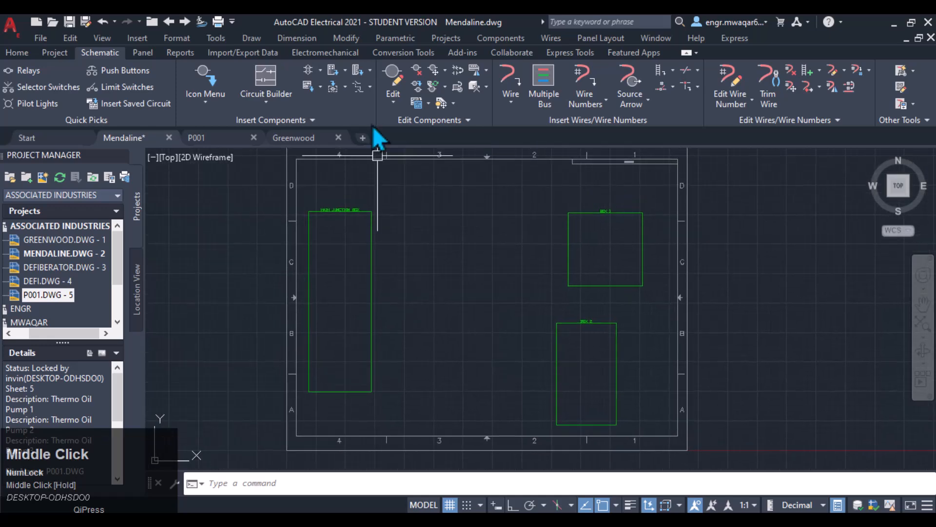
click(370, 74)
click(376, 100)
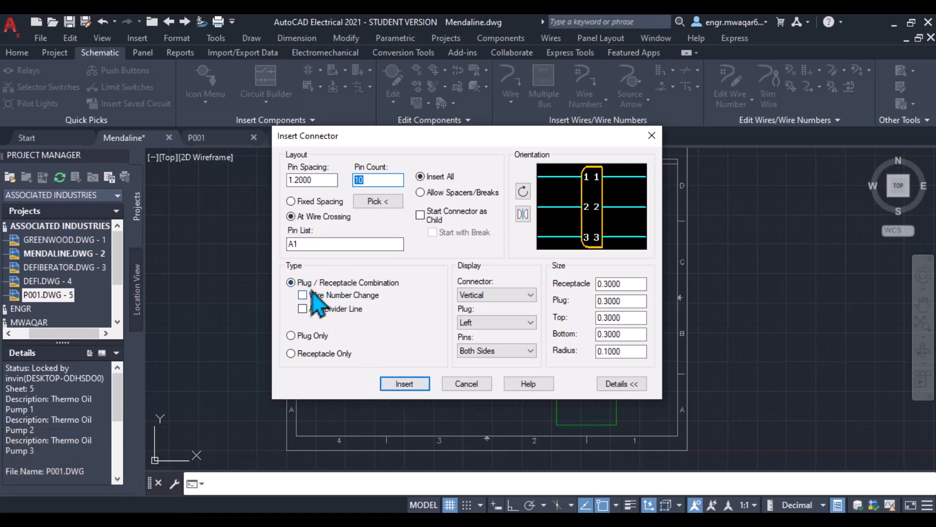
click(291, 335)
click(337, 354)
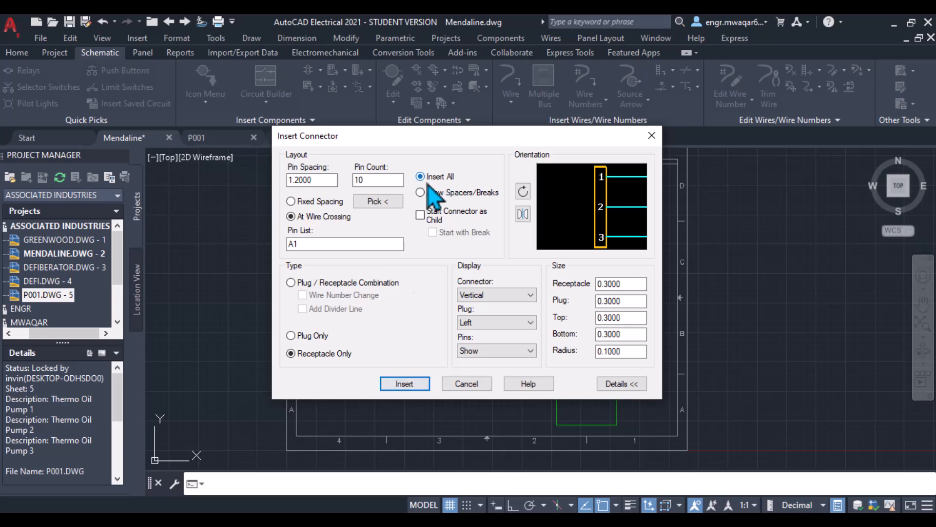
click(398, 382)
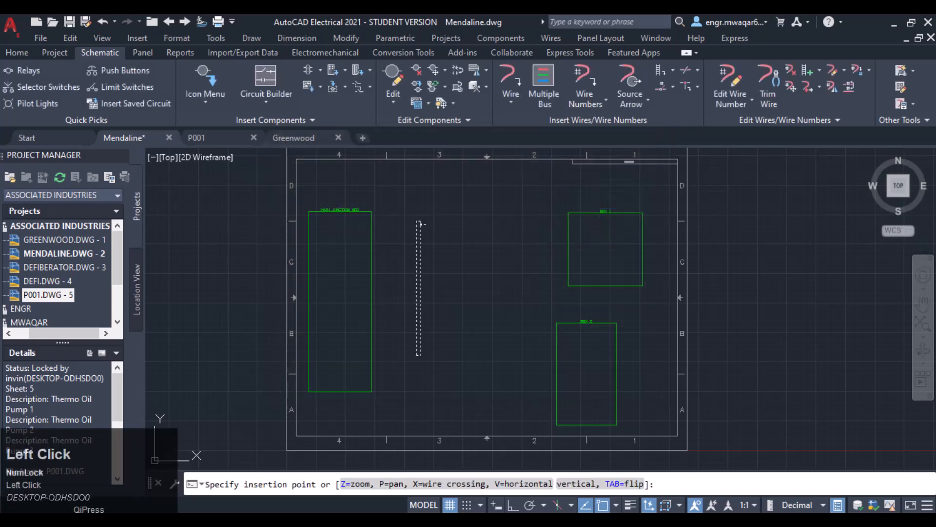
click(603, 505)
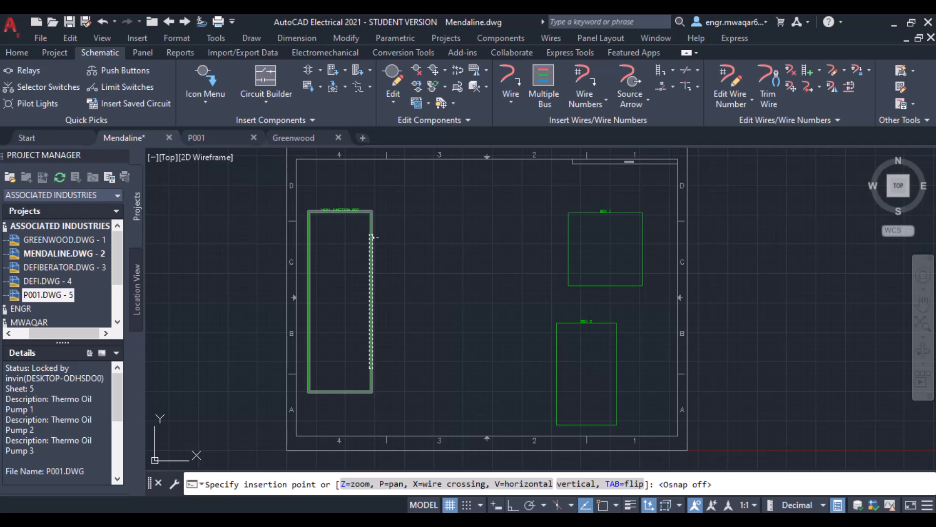
scroll(371, 237, up, 4)
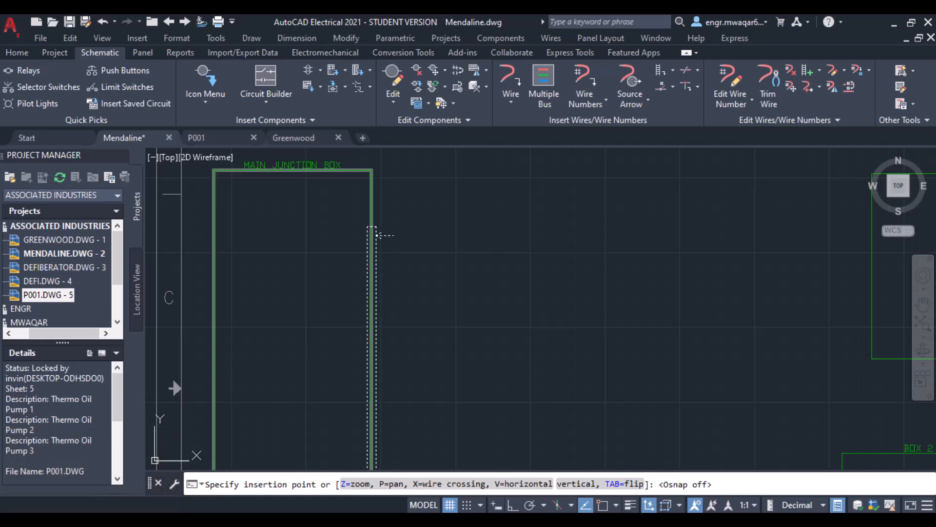
click(376, 235)
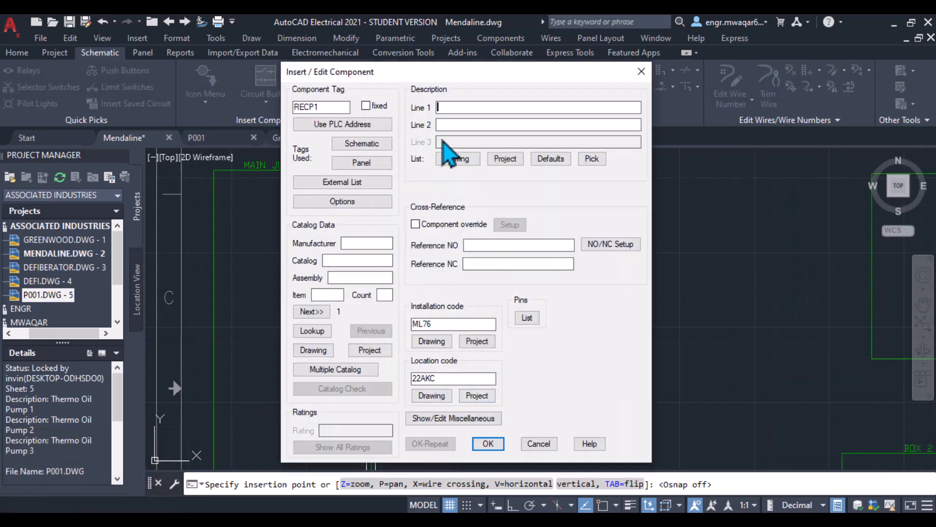
- Describe the connector as Main Connector and confirm the component
click(454, 108)
text(M)
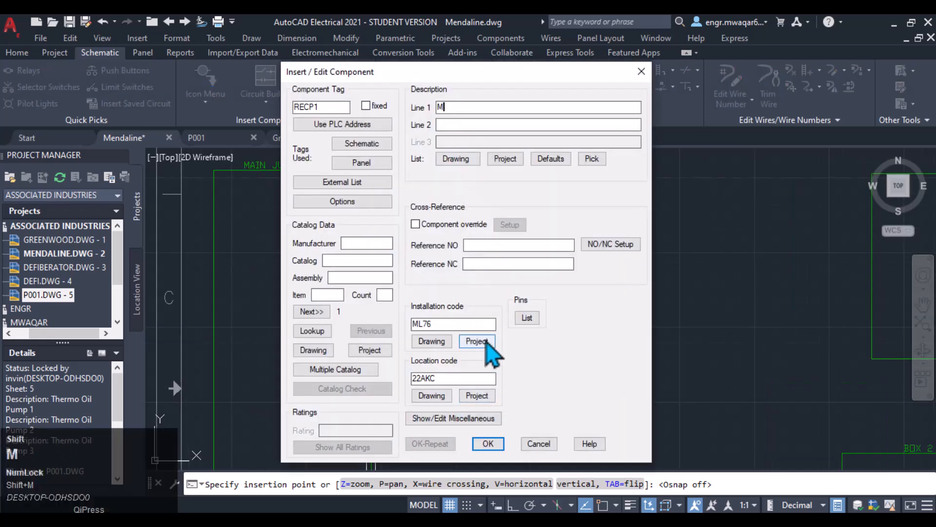
text(ain Conncetor)
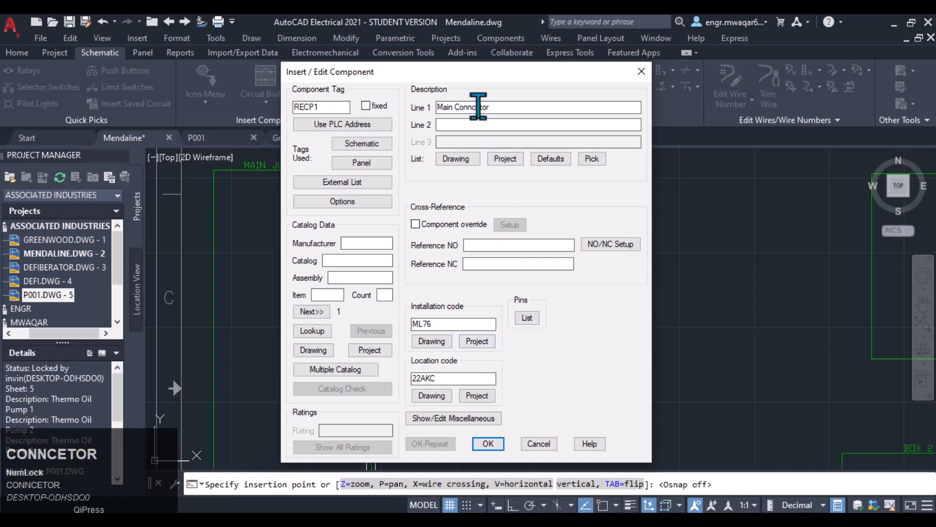
click(478, 106)
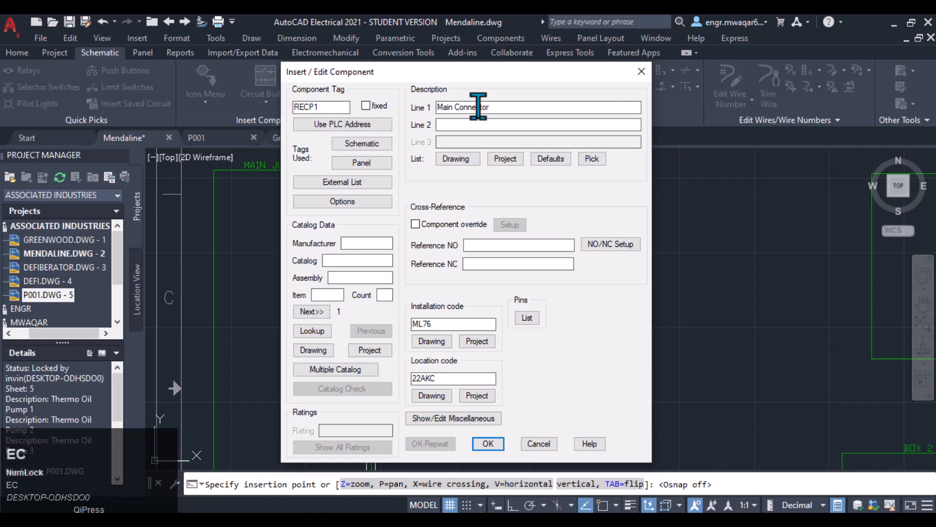
click(488, 443)
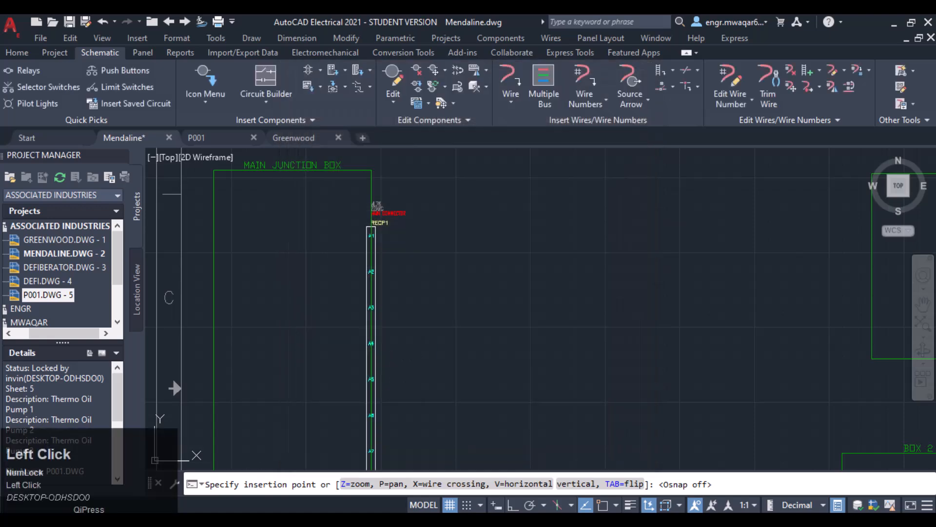
- Zoom in to inspect the inserted connector's tag, description and pin labels
scroll(388, 234, up, 4)
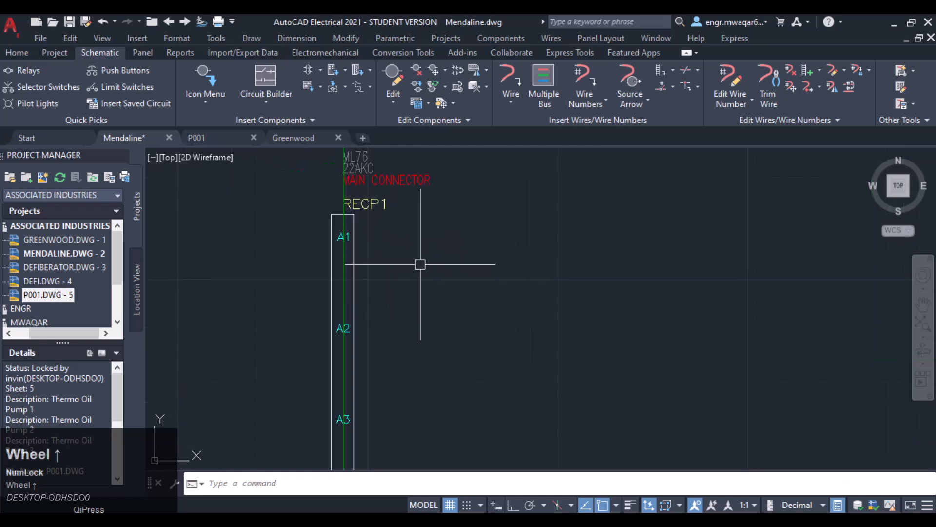
scroll(420, 264, up, 2)
scroll(319, 259, down, 4)
middle_drag(351, 311, 444, 192)
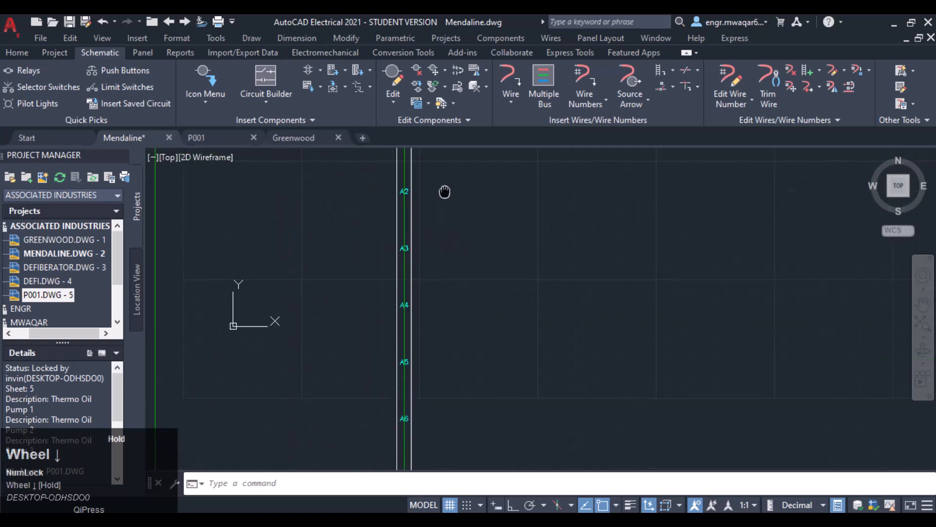
scroll(504, 271, down, 2)
middle_drag(556, 293, 500, 201)
scroll(502, 224, down, 4)
middle_drag(584, 259, 465, 288)
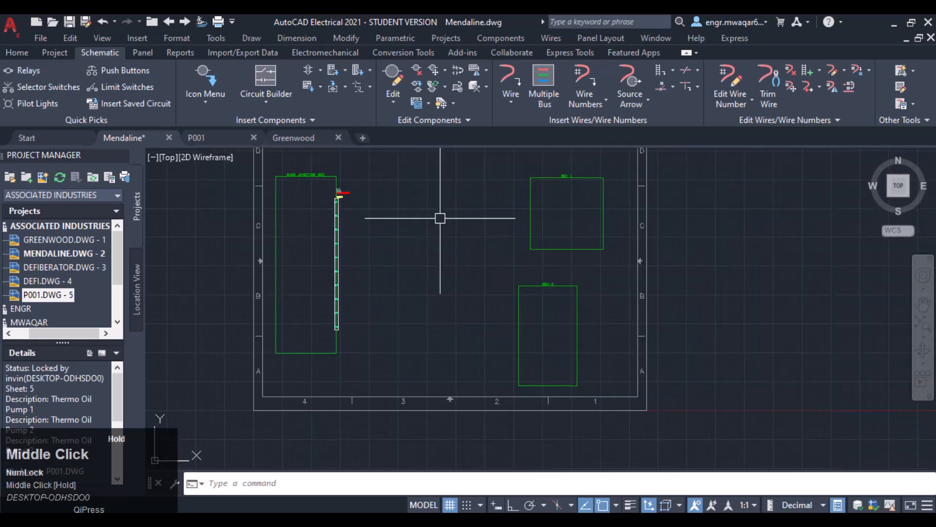
- Insert a 5-pin plug-only connector with pin list starting at 1 along the left edge of Box 1, accepting the component
click(359, 71)
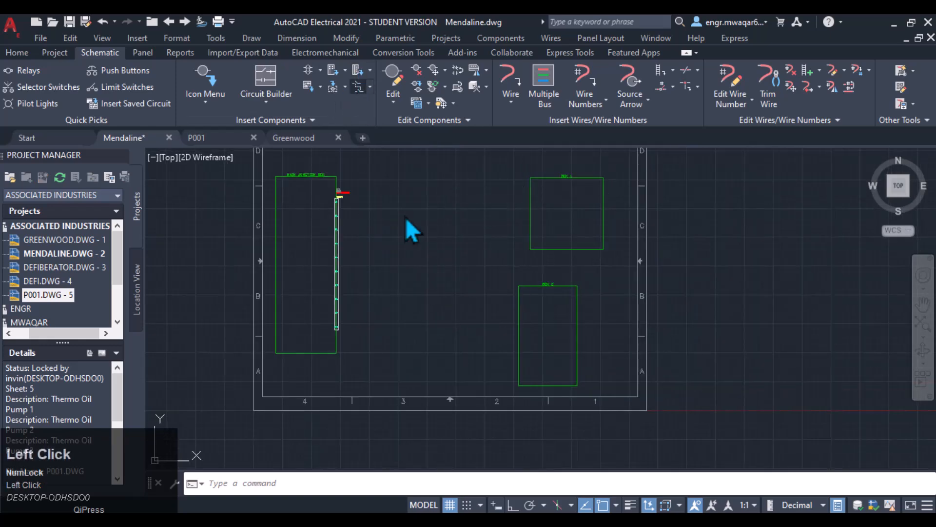
click(292, 336)
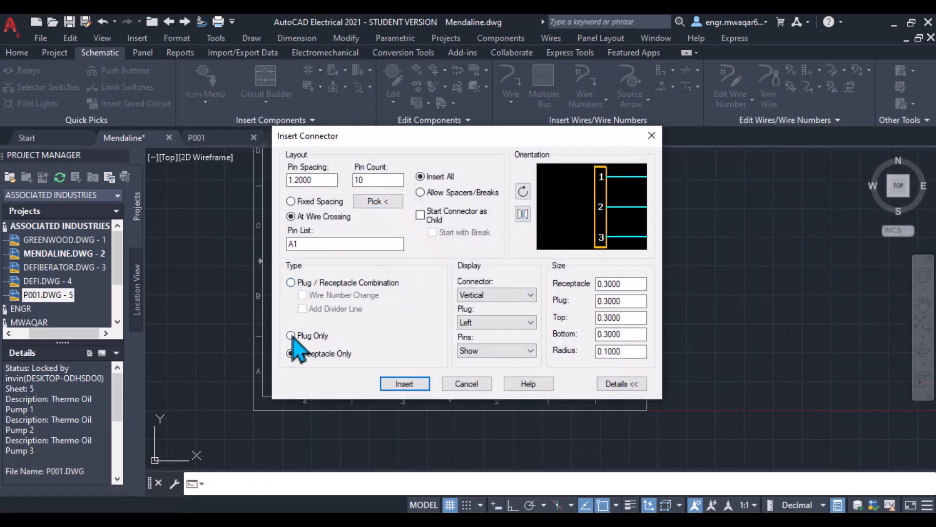
double_click(371, 180)
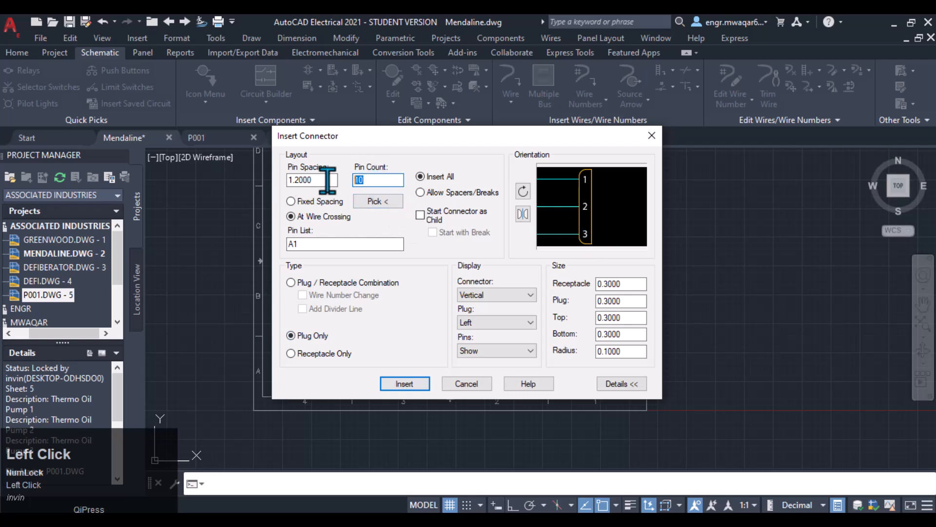
text(5)
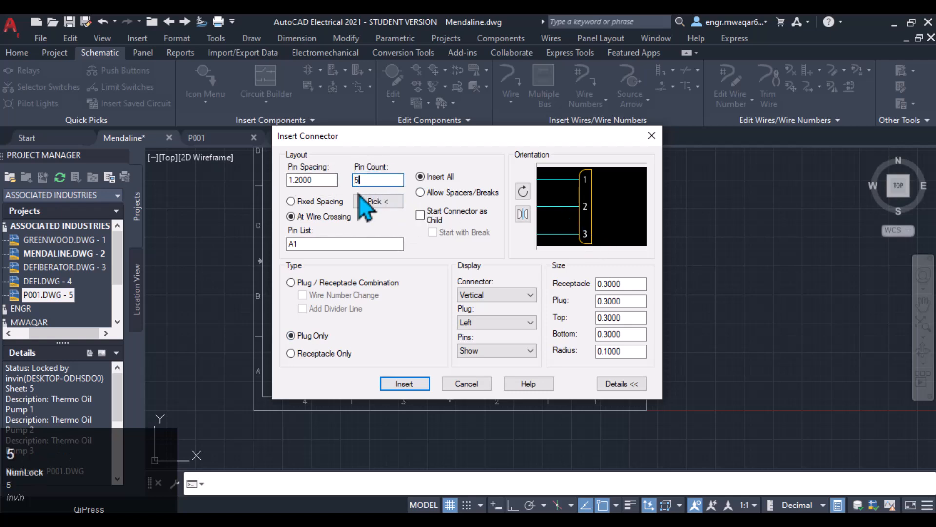
double_click(294, 244)
text(1)
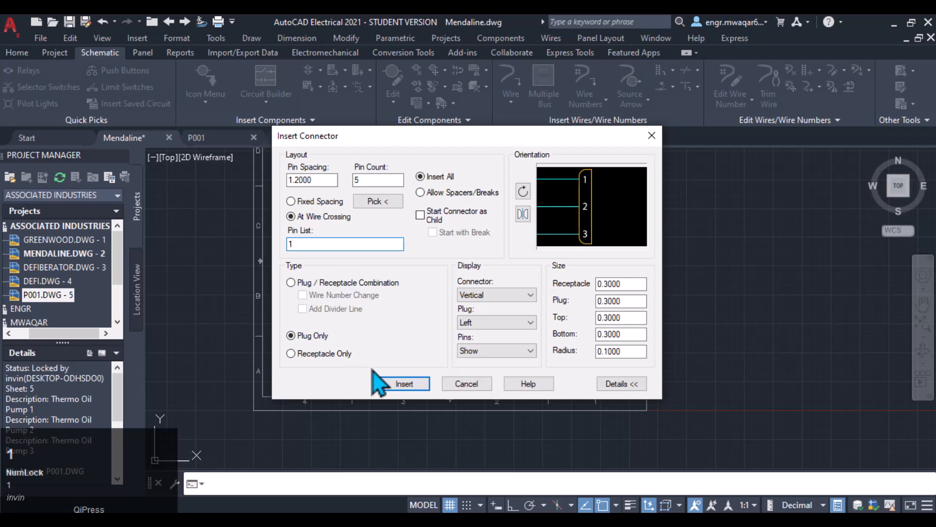
click(404, 383)
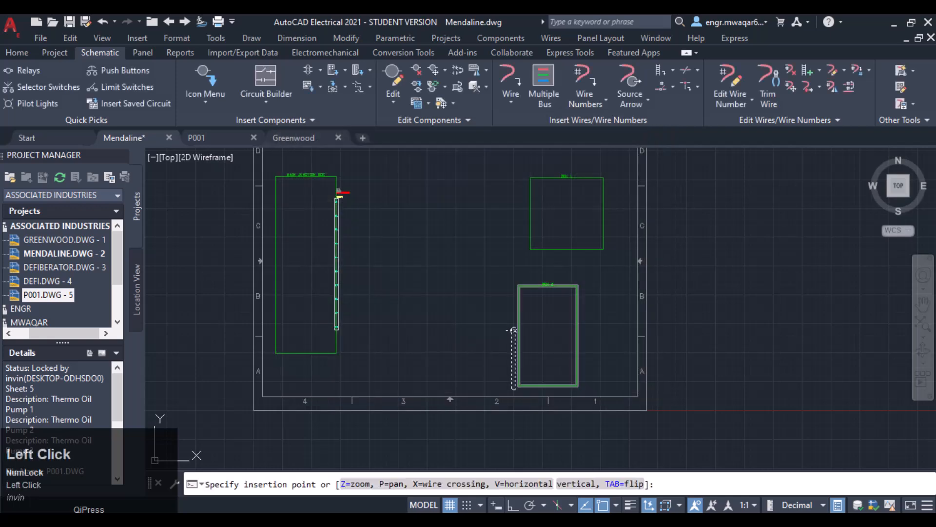
click(530, 187)
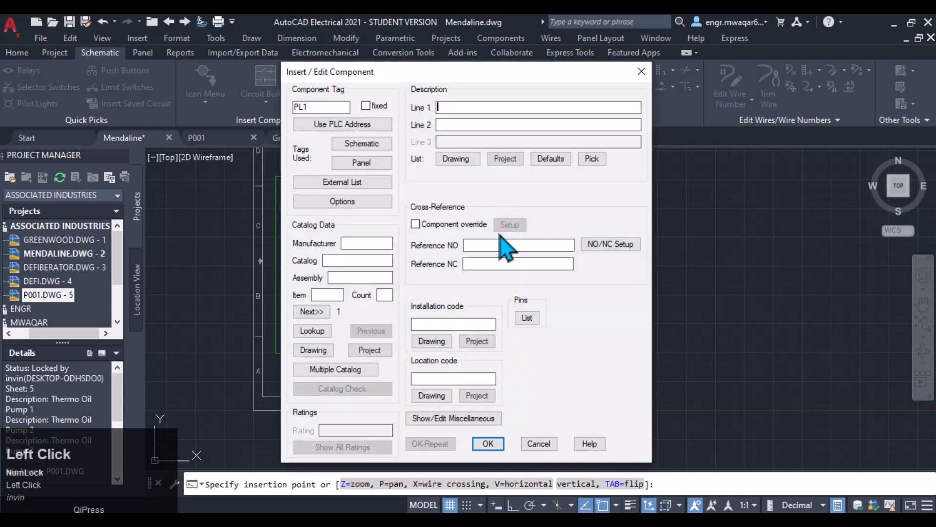
click(488, 443)
- Insert another 5-pin plug-only connector with pin list 11 along the left edge of Box 2, accepting the component
scroll(508, 194, up, 4)
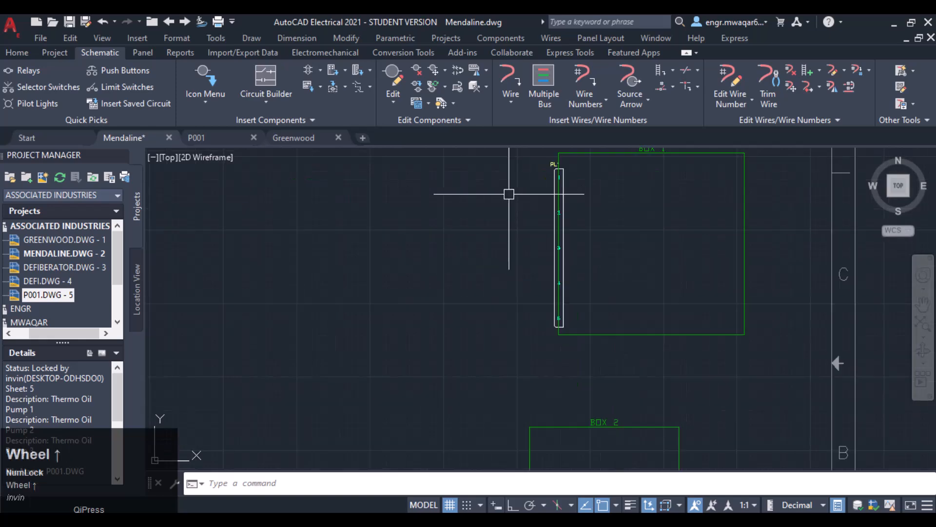
scroll(580, 168, up, 2)
scroll(547, 200, down, 6)
middle_drag(565, 233, 564, 201)
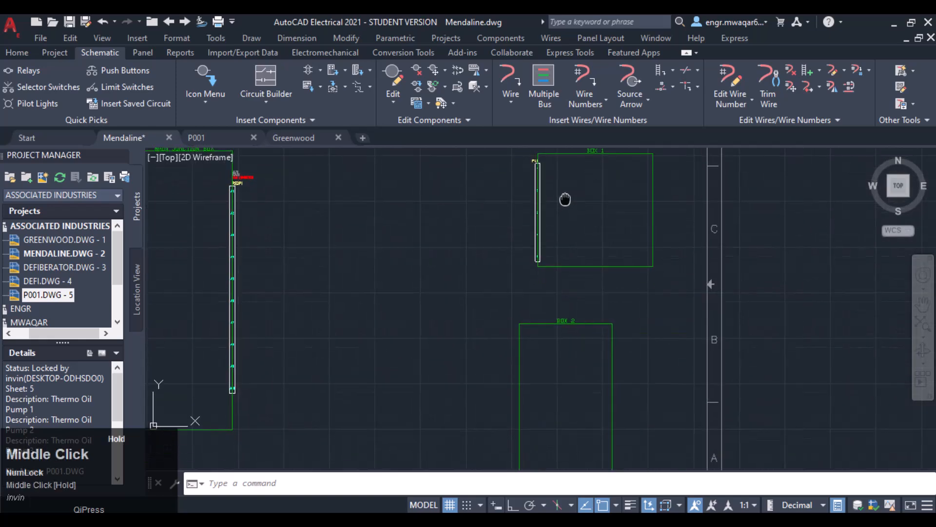
click(361, 75)
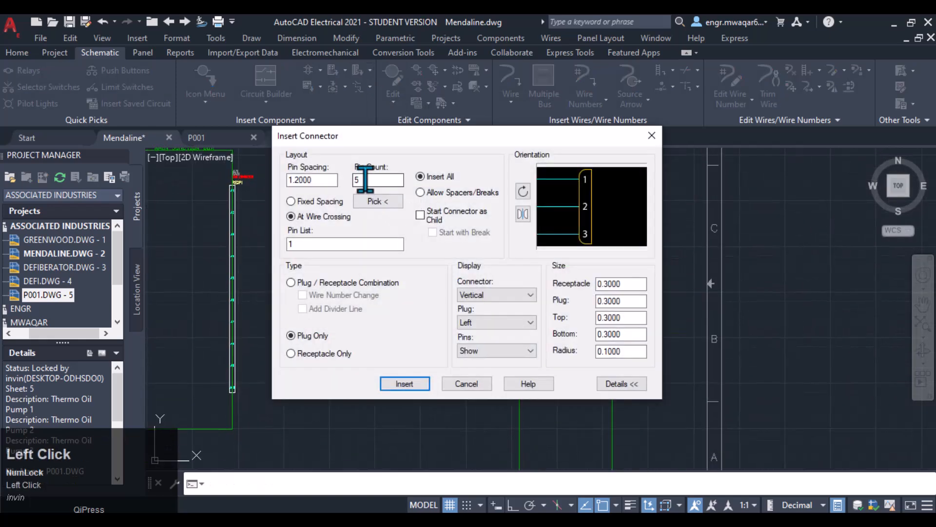
click(292, 244)
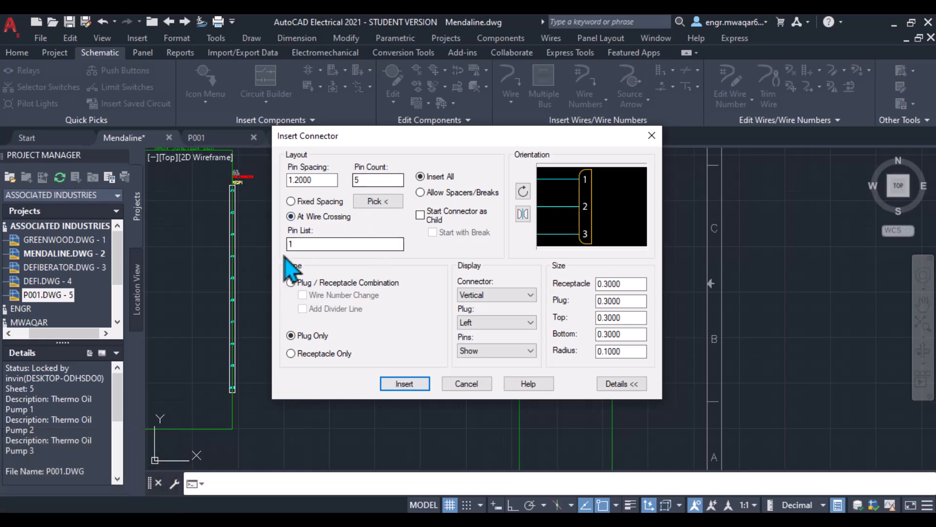
text(1)
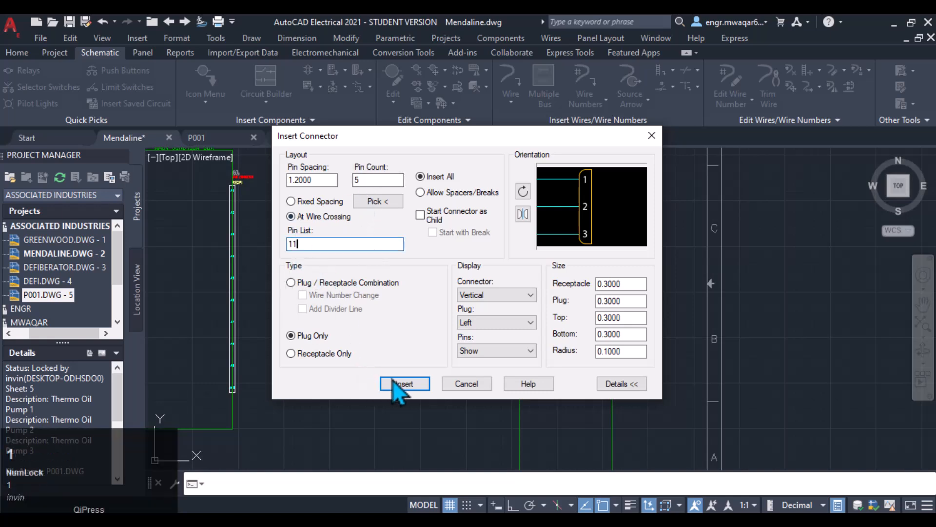
click(404, 384)
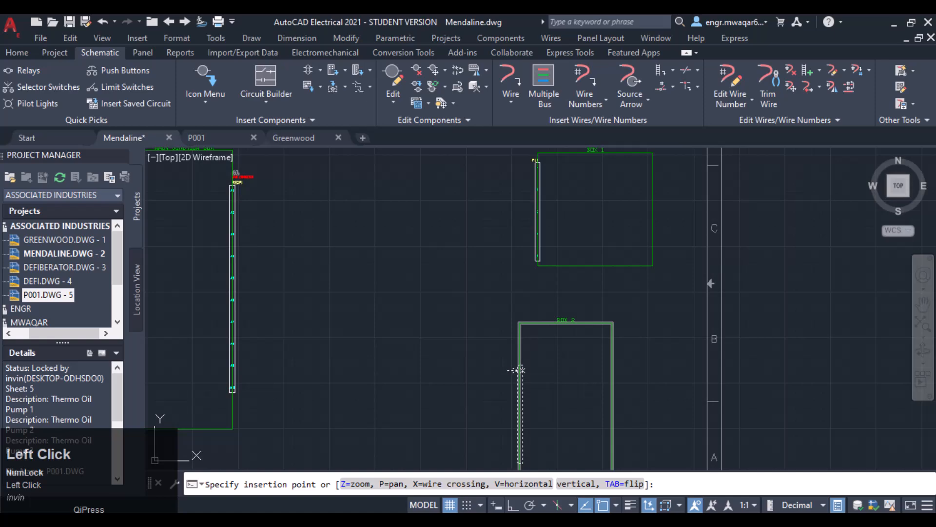
click(518, 373)
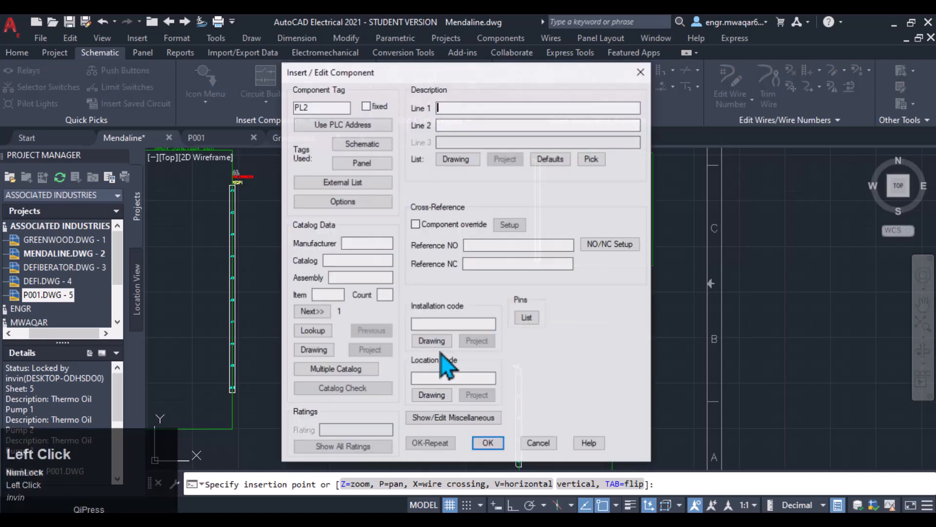
click(488, 442)
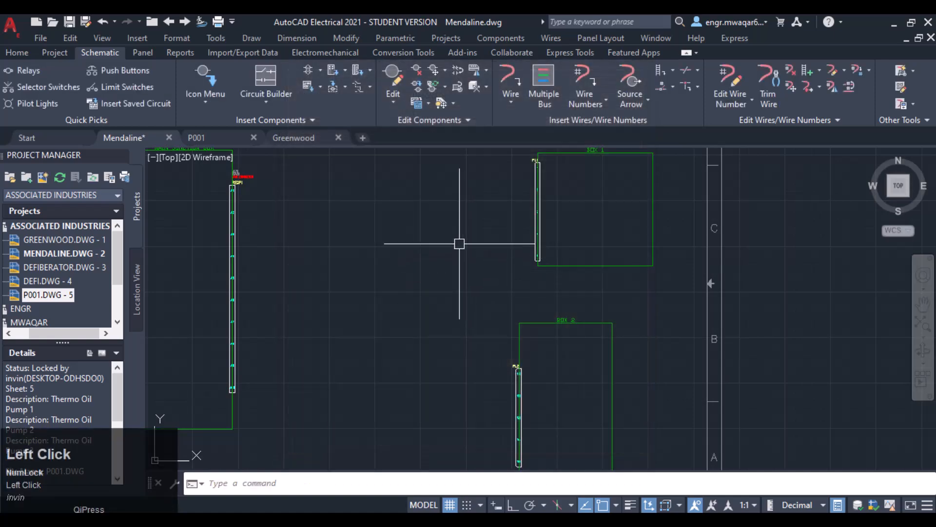
- Start a multiple wire bus from a component and window-select the upper pin connection points of the Main Connector
scroll(458, 239, down, 3)
scroll(481, 217, down, 3)
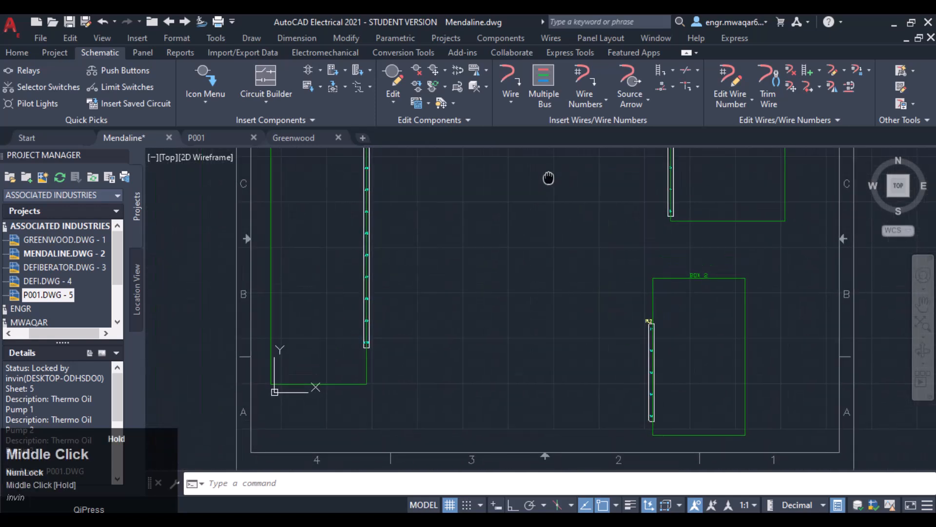
middle_drag(527, 225, 504, 259)
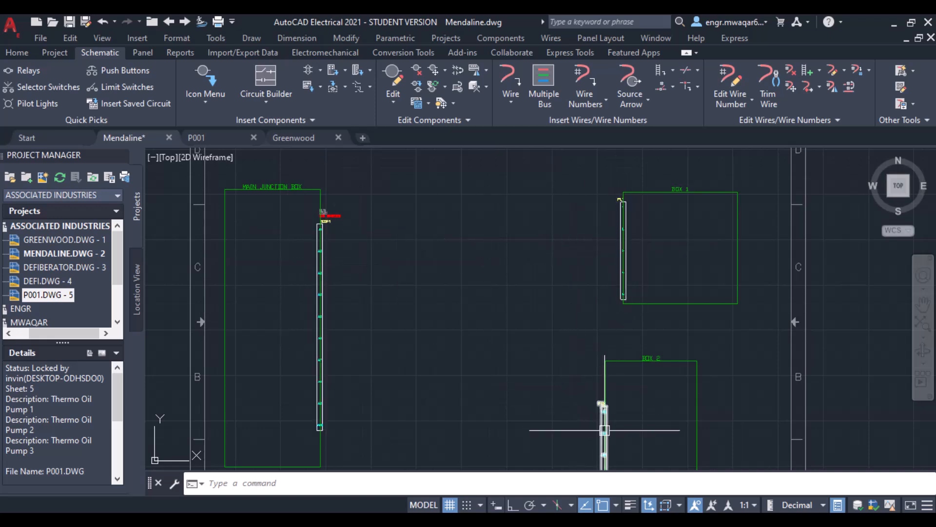
middle_drag(401, 258, 415, 235)
click(544, 84)
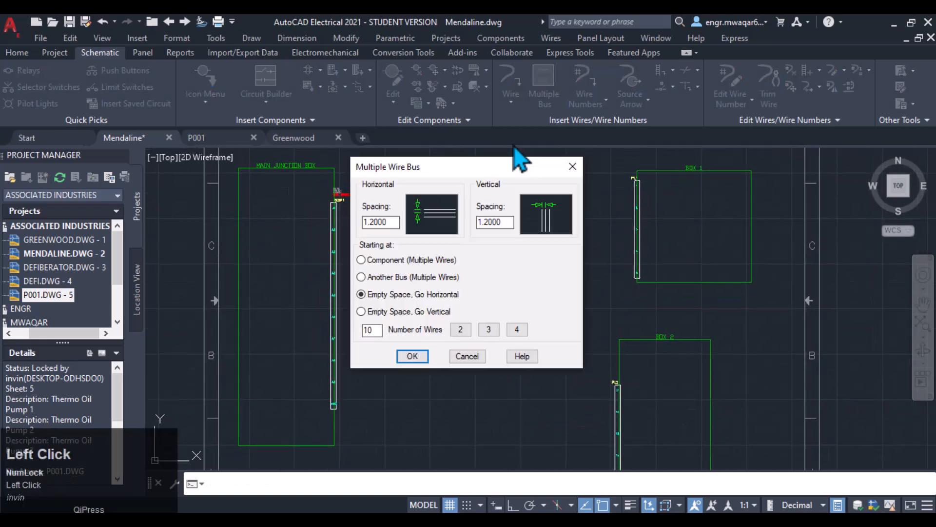
click(370, 260)
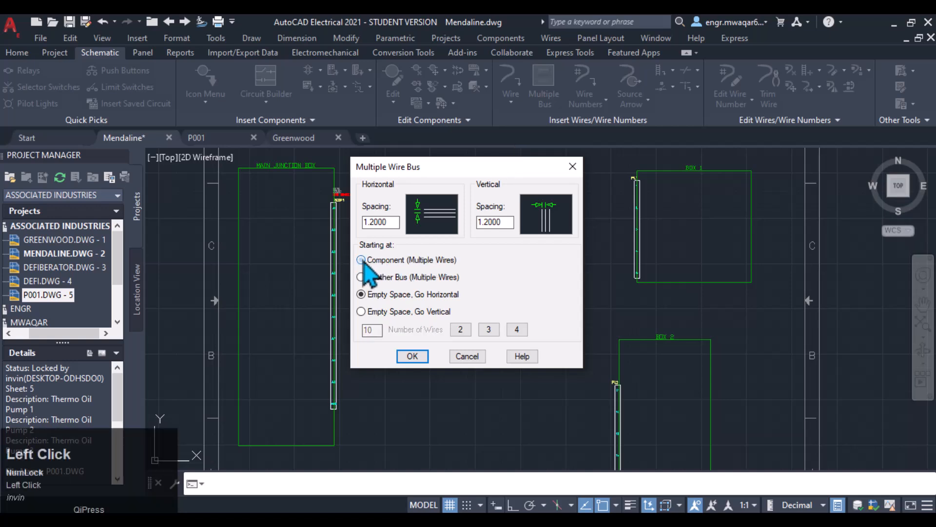
click(410, 356)
scroll(340, 198, up, 2)
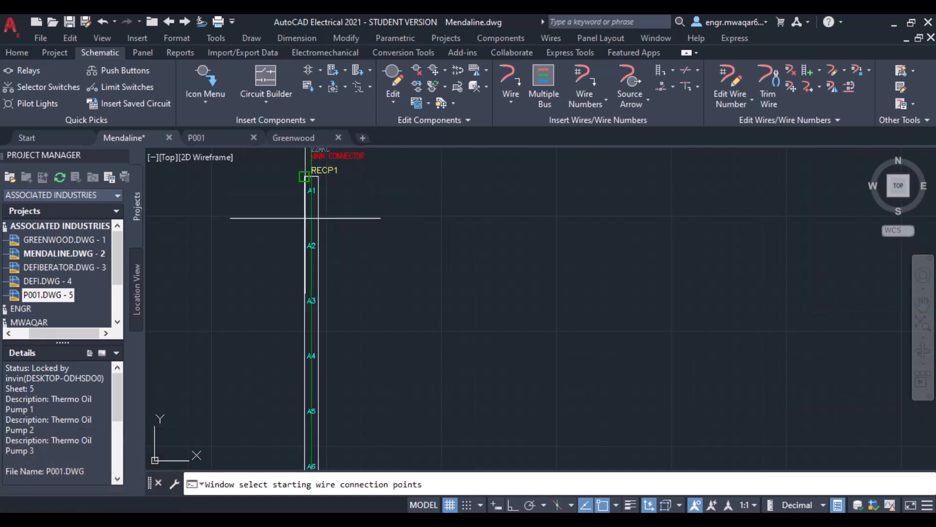
click(329, 185)
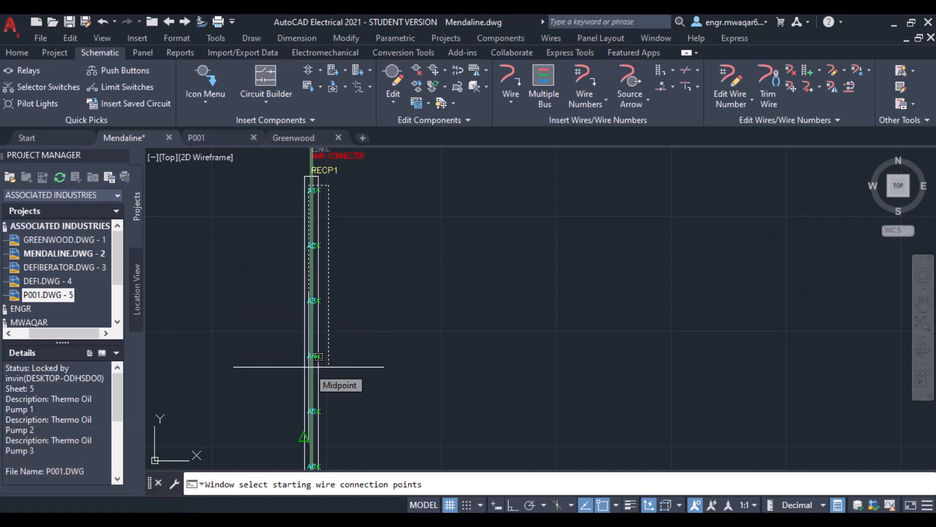
click(318, 357)
key(Return)
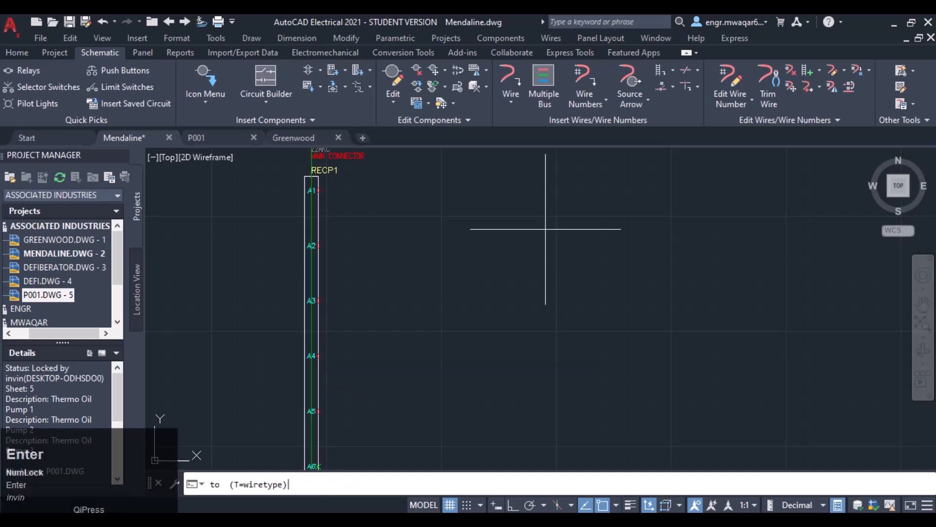
- Route the bus wires across, flipping and continuing them, and end them on pin 1 of the Box 1 plug
middle_drag(633, 205, 473, 294)
scroll(548, 286, down, 3)
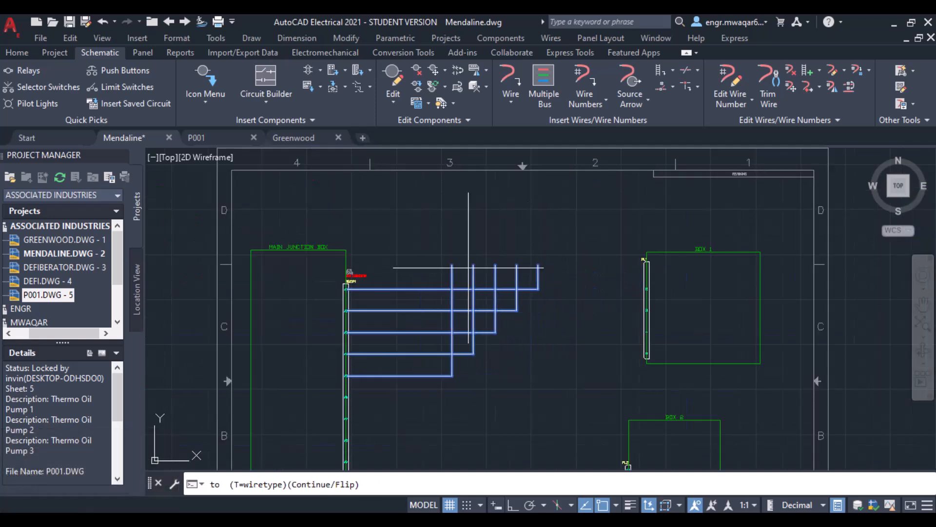
text(f)
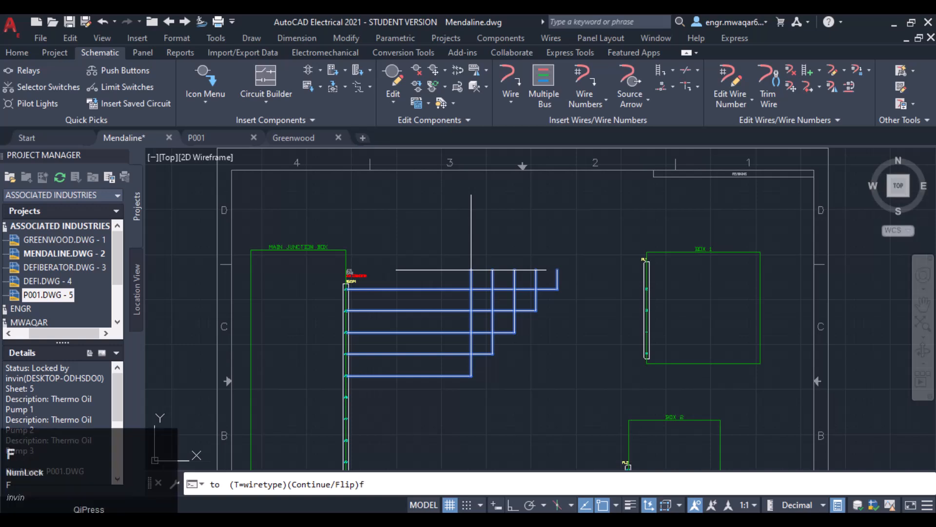
key(Return)
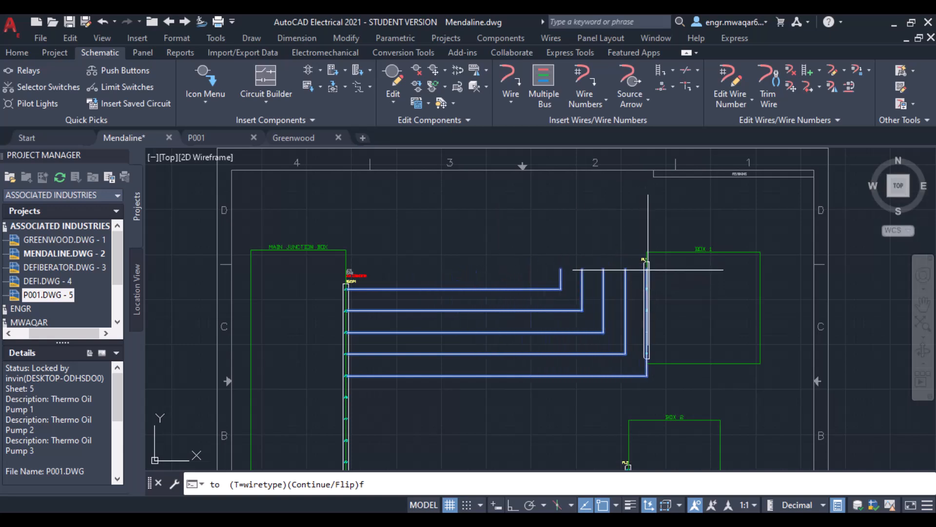
scroll(650, 263, up, 3)
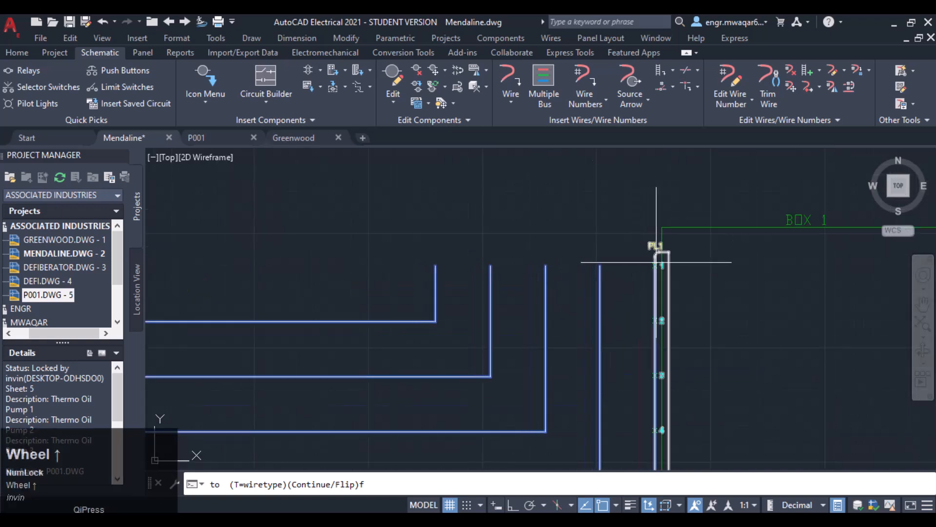
mouse_move(656, 262)
middle_down()
mouse_move(522, 209)
mouse_move(545, 197)
middle_up()
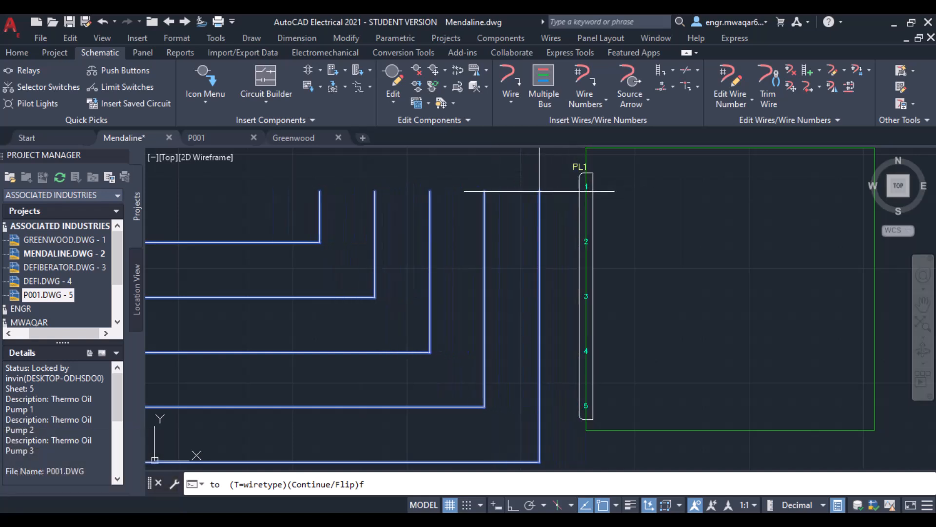
key(c)
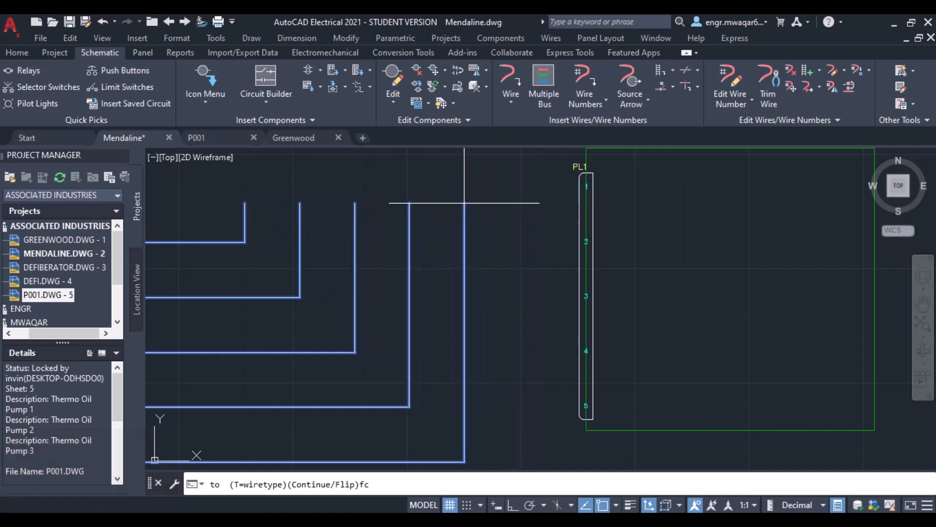
key(Return)
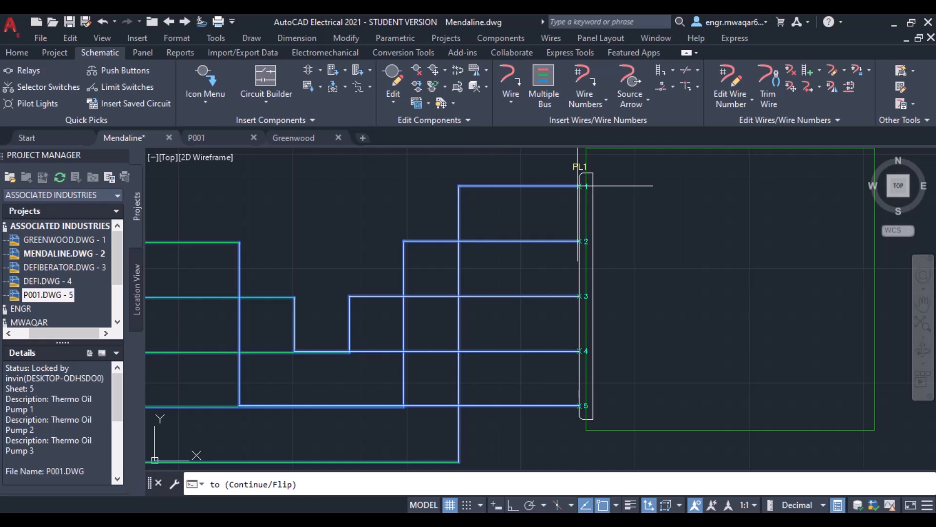
click(579, 186)
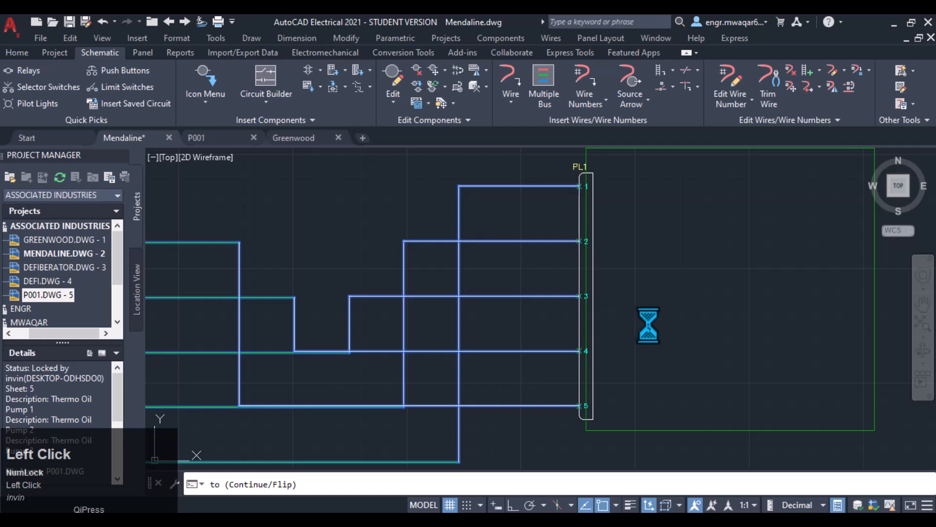
- Zoom and pan around the wiring between the Main Junction Box and Box 1 to examine the connections
scroll(564, 262, down, 5)
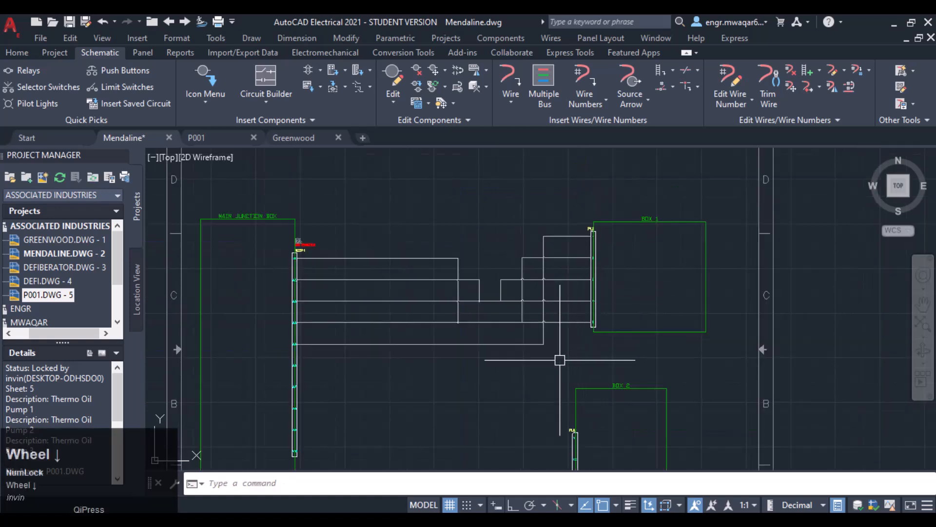
middle_drag(565, 356, 564, 295)
scroll(485, 223, up, 6)
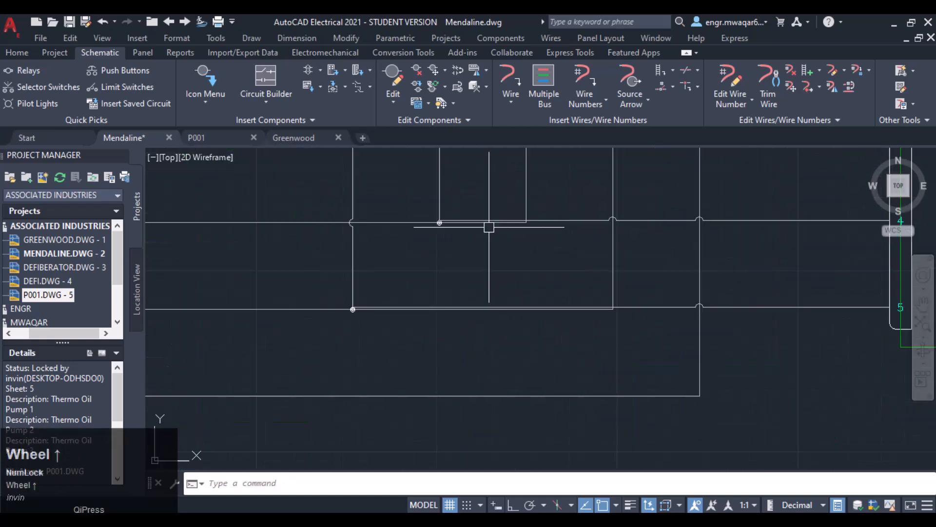
scroll(515, 232, down, 8)
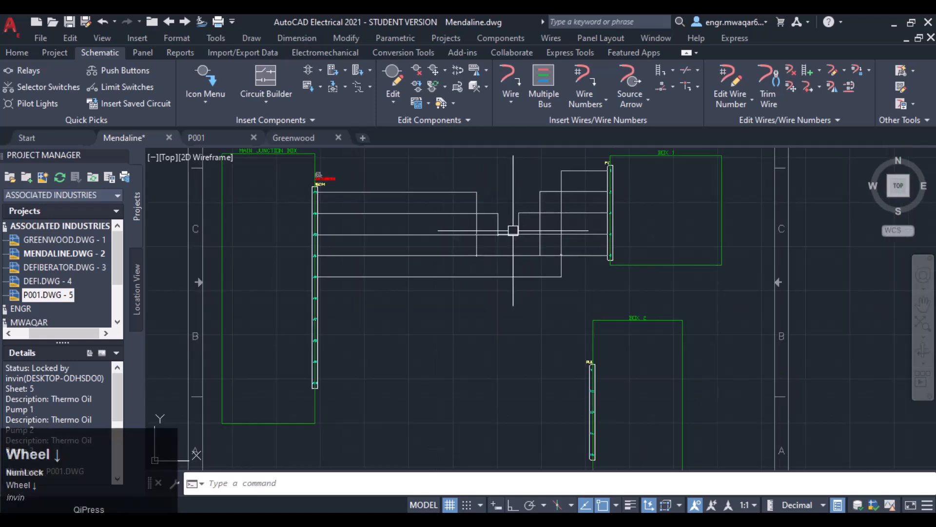
scroll(500, 228, up, 12)
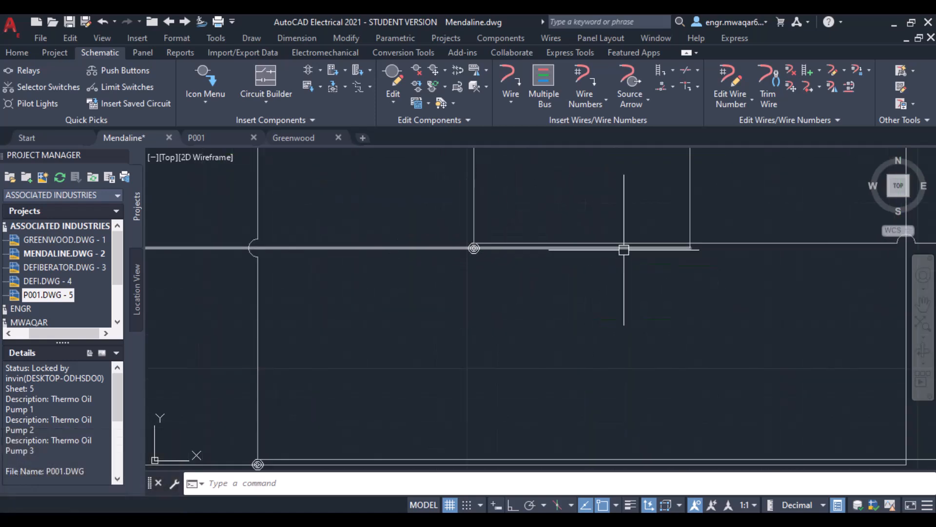
scroll(598, 309, down, 3)
middle_drag(598, 309, 569, 236)
scroll(566, 342, down, 5)
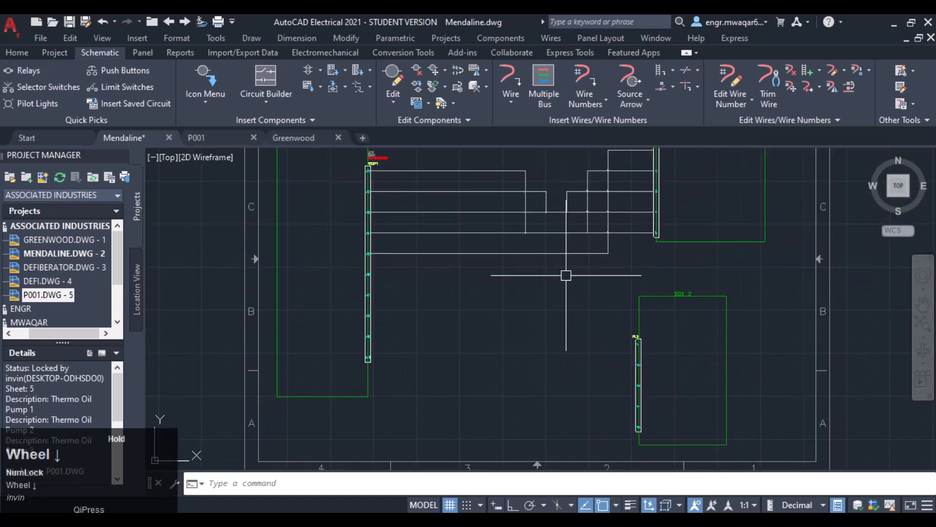
- Run a multiple wire bus from the lower pin connection points of the Main Connector, continuing it to the Box 2 plug pins
click(543, 83)
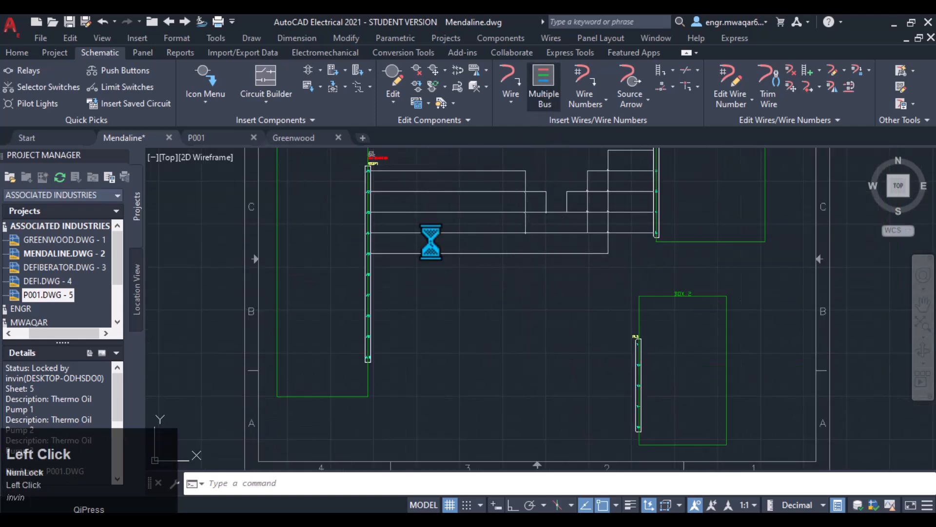
click(412, 356)
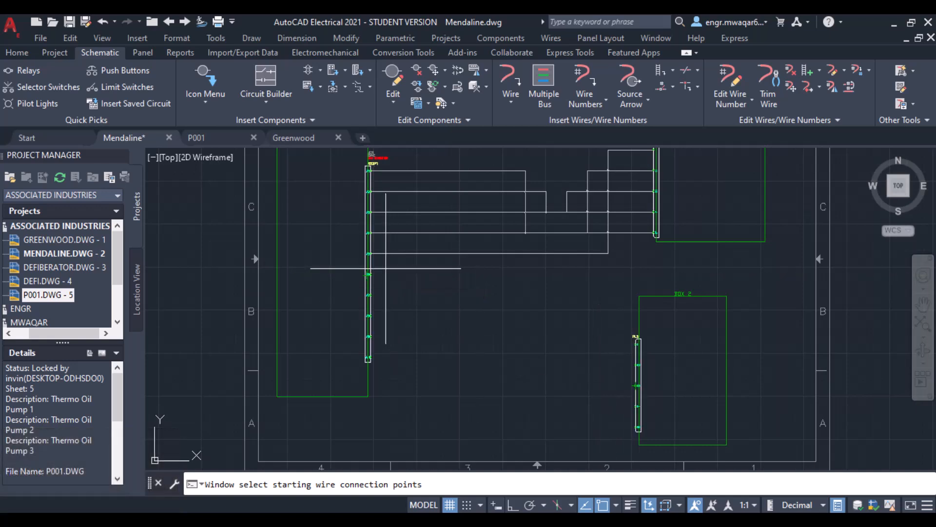
click(362, 303)
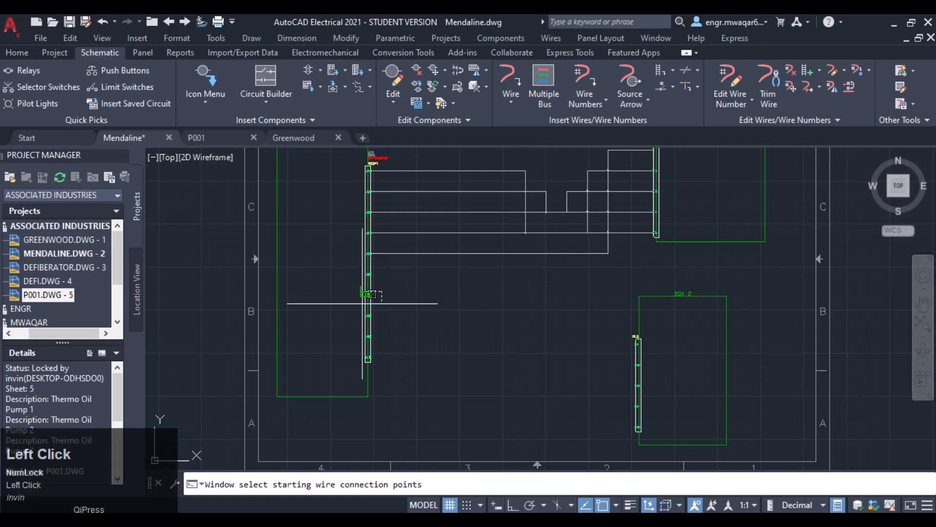
click(359, 369)
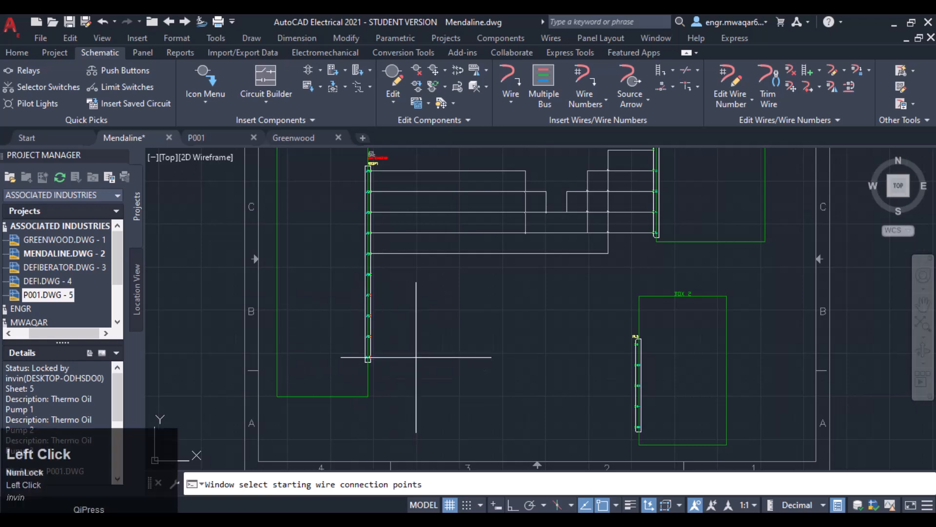
key(Return)
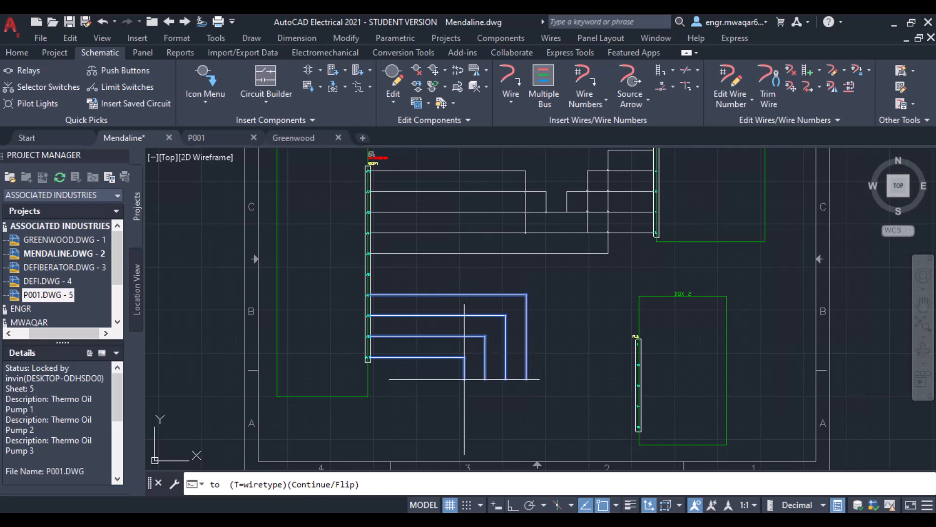
text(c)
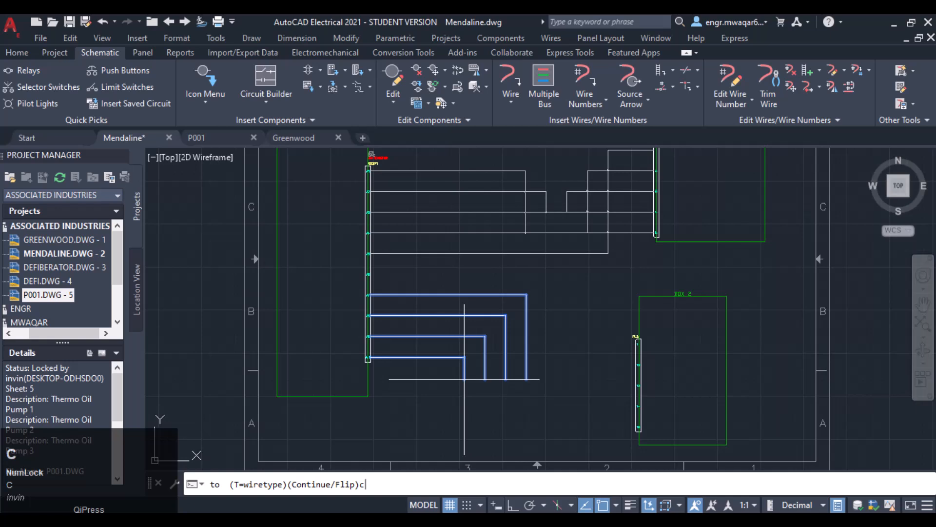
key(Return)
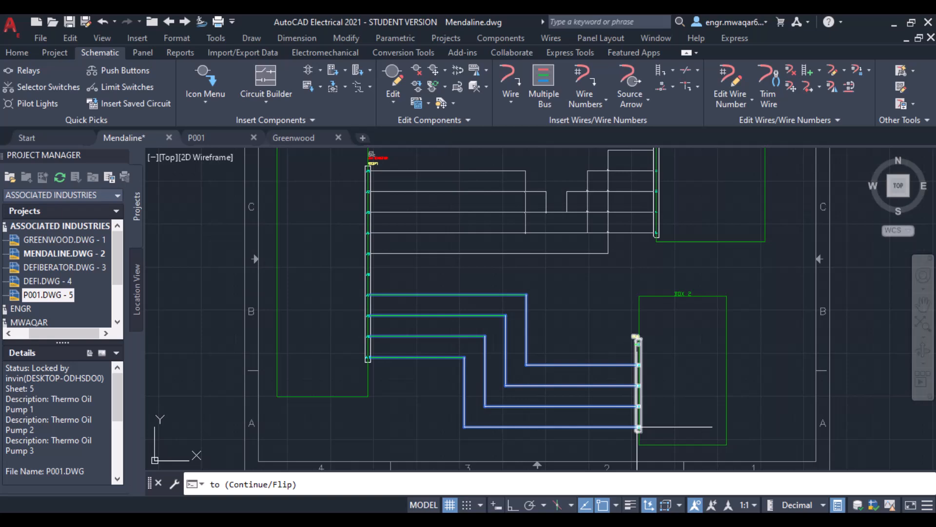
click(638, 426)
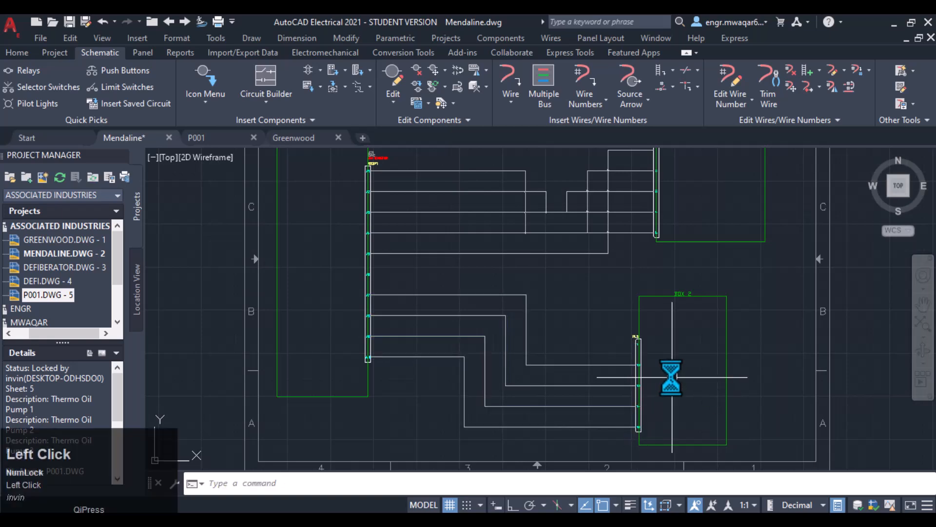
- Draw a single wire from a free Main Connector pin to pin 11 of the Box 2 plug
scroll(628, 365, up, 2)
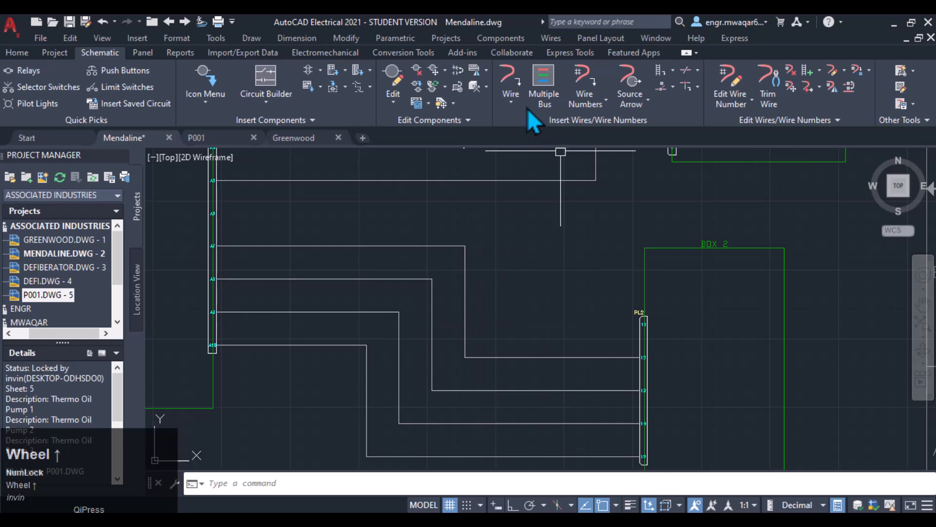
click(510, 82)
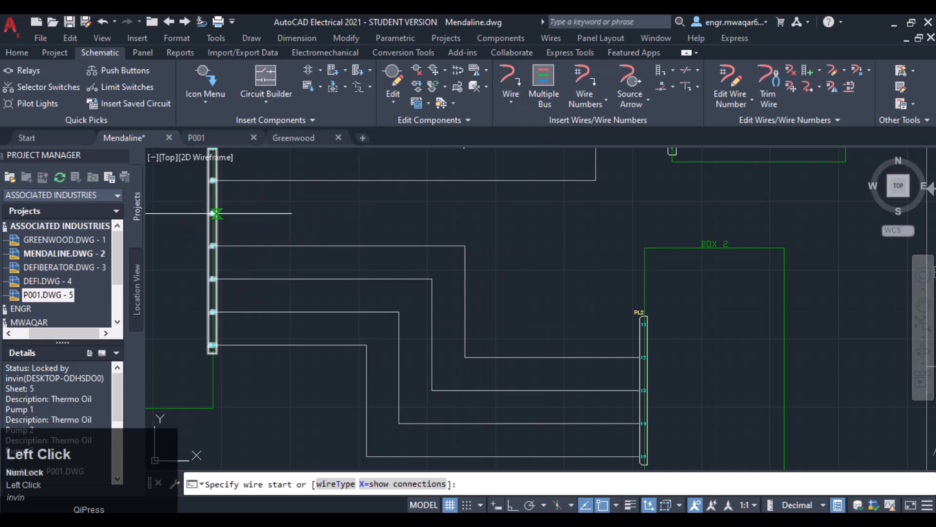
click(216, 213)
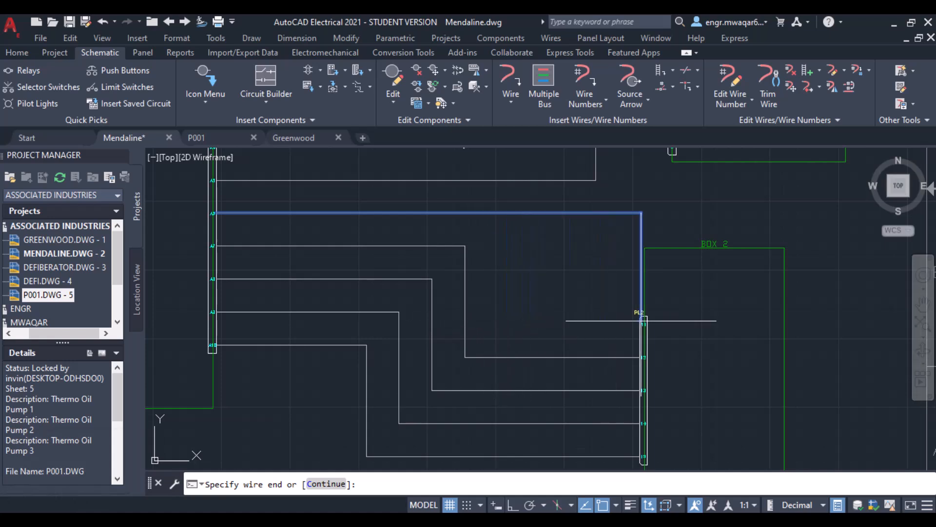
click(642, 323)
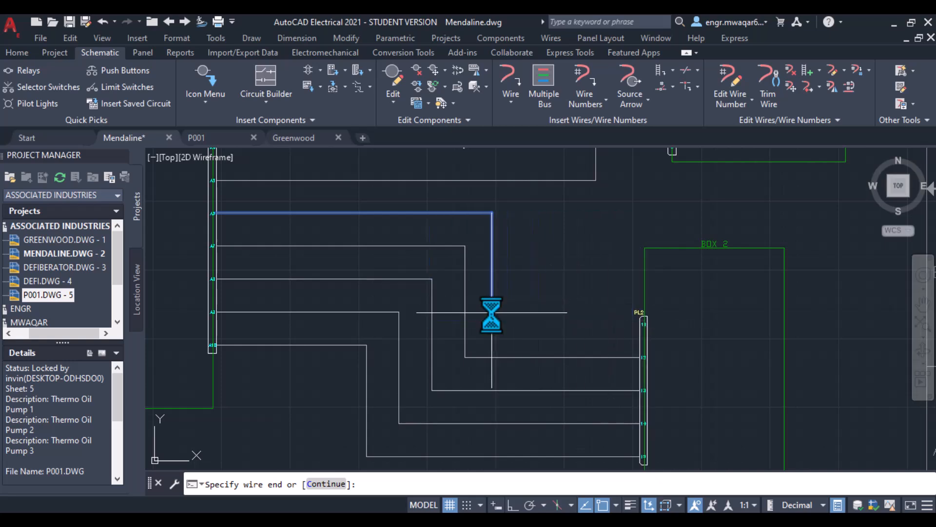
key(Return)
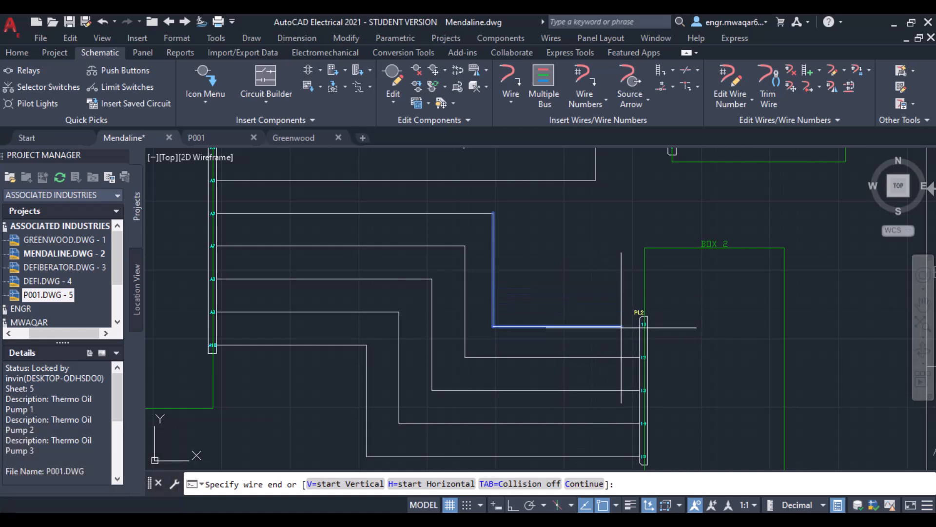
click(639, 324)
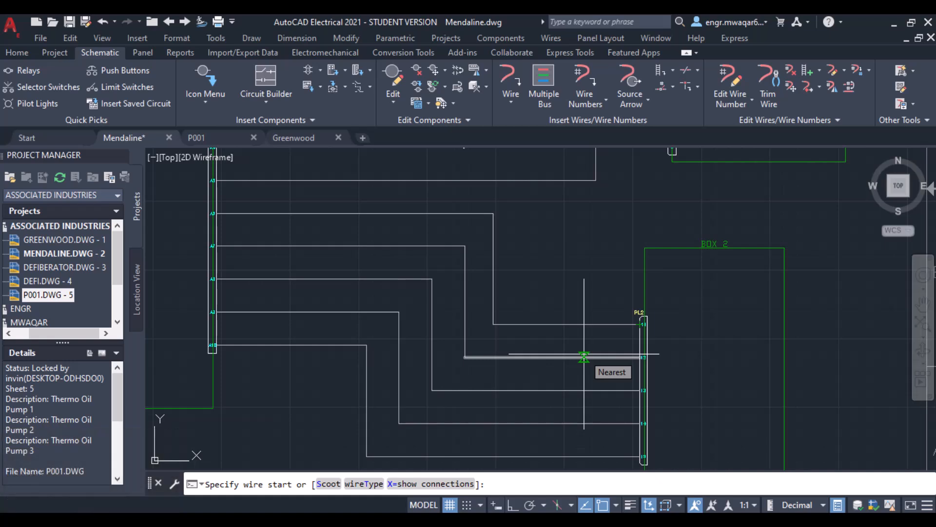
scroll(584, 357, down, 5)
scroll(569, 290, up, 2)
middle_drag(569, 290, 576, 256)
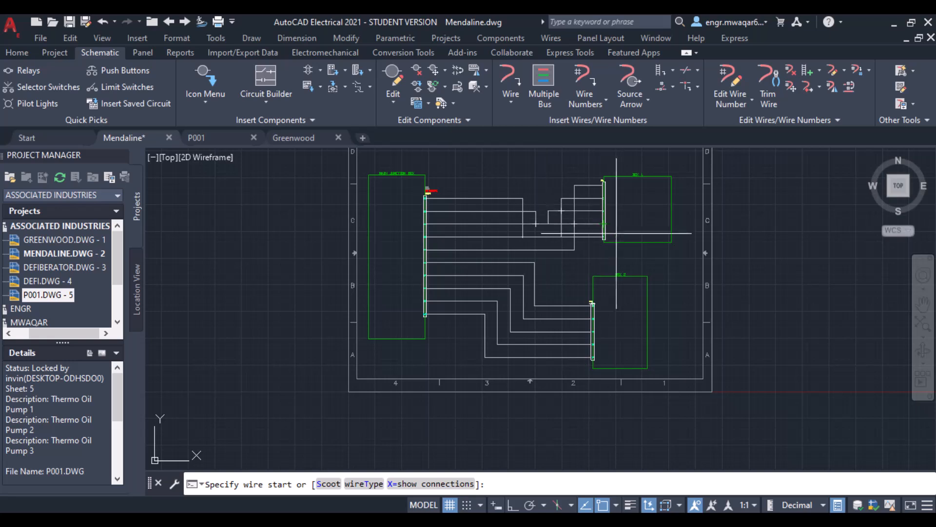
key(Escape)
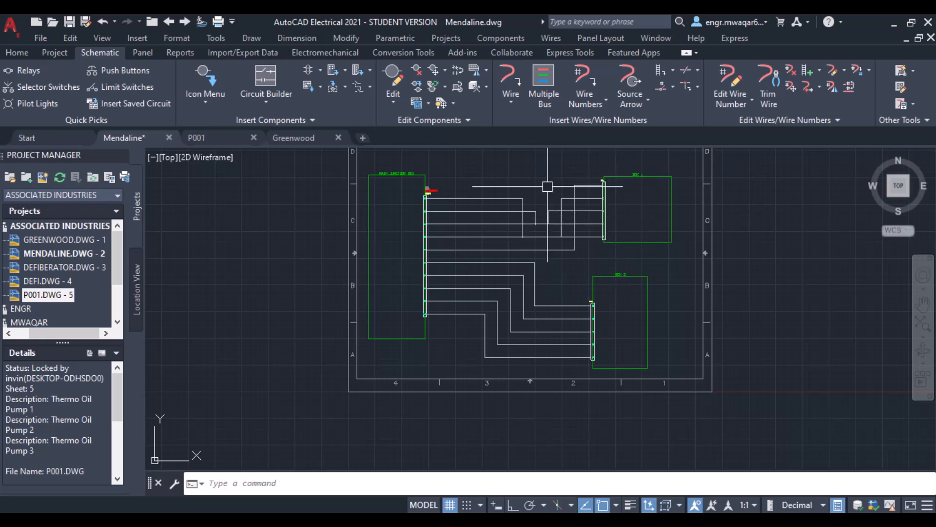
- Number all wires drawing-wide with sequential wire tags starting at 1, increment 1
middle_drag(545, 162, 517, 206)
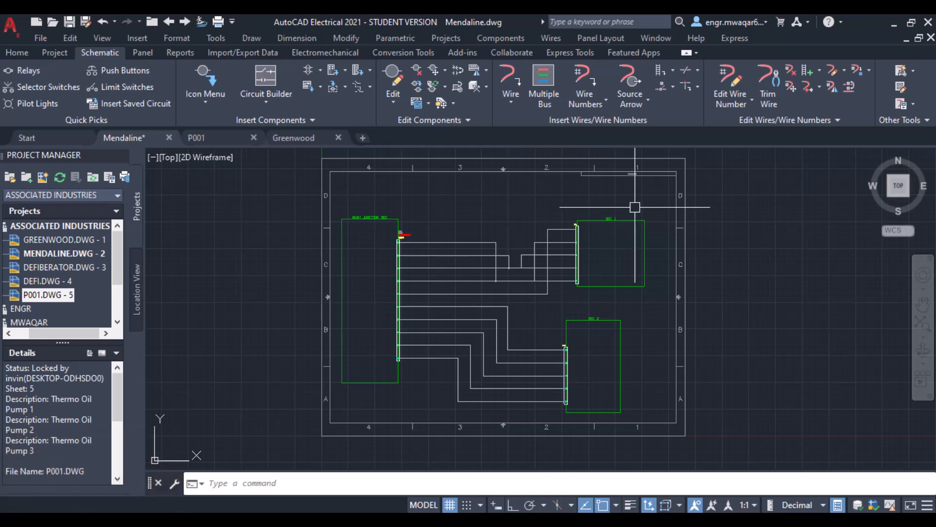
click(585, 100)
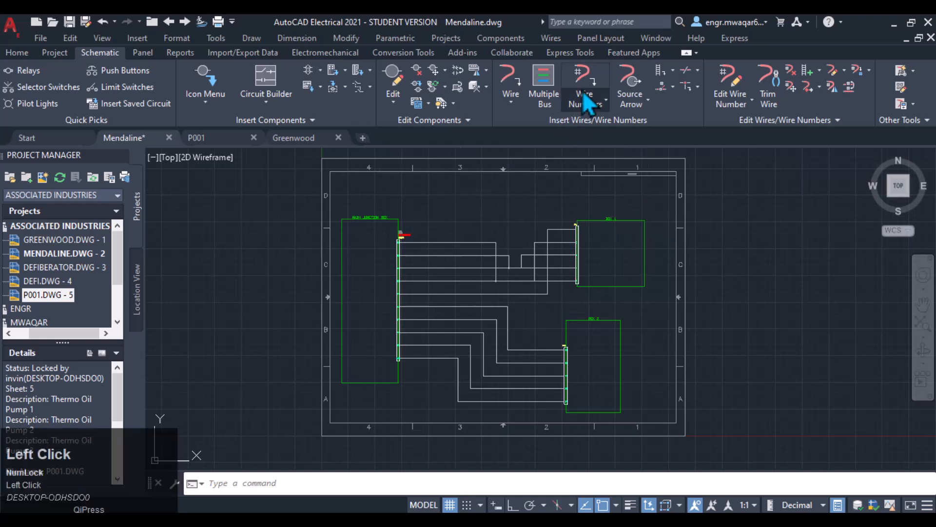
click(594, 132)
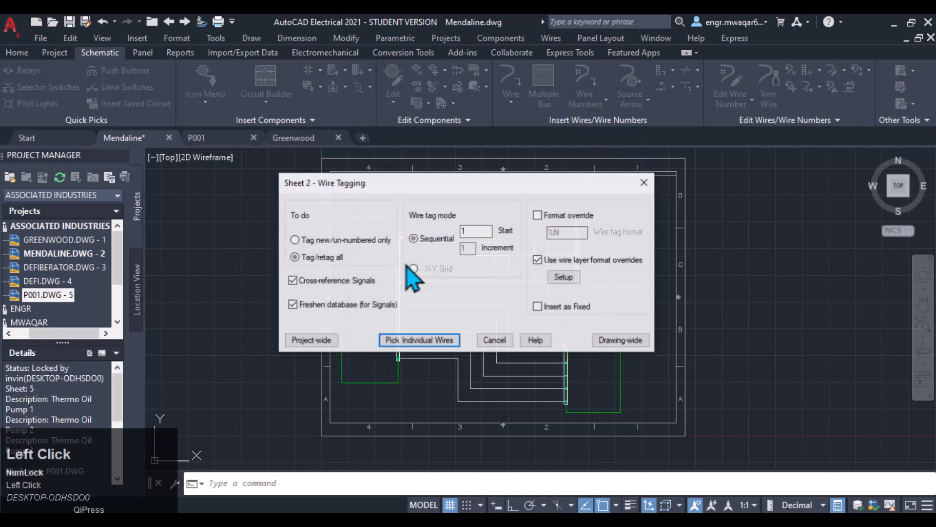
click(621, 341)
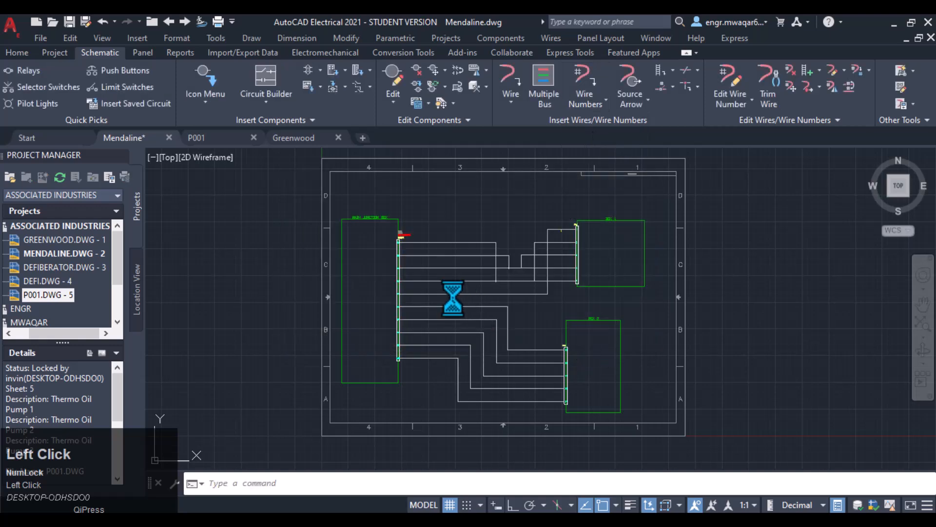
- Zoom and pan across the wiring to examine the new wire numbers
scroll(456, 293, up, 5)
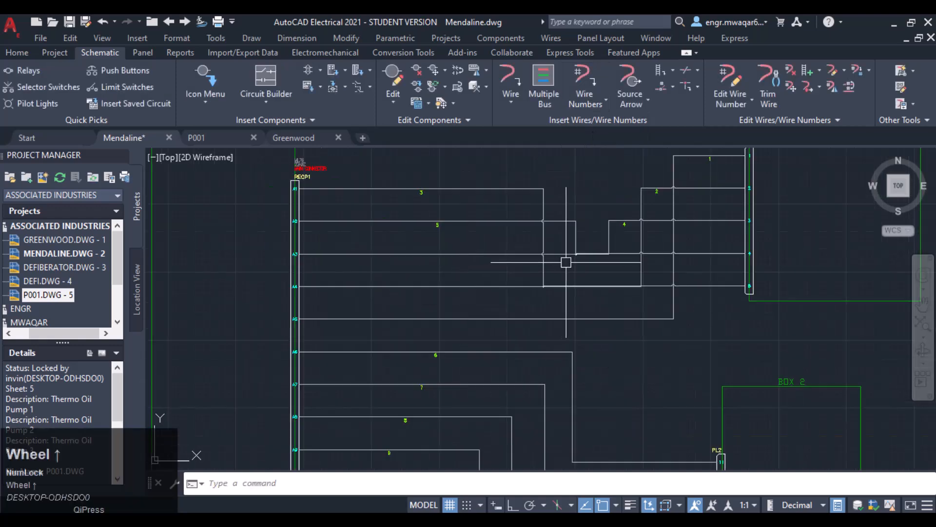
scroll(538, 248, up, 2)
scroll(539, 248, down, 2)
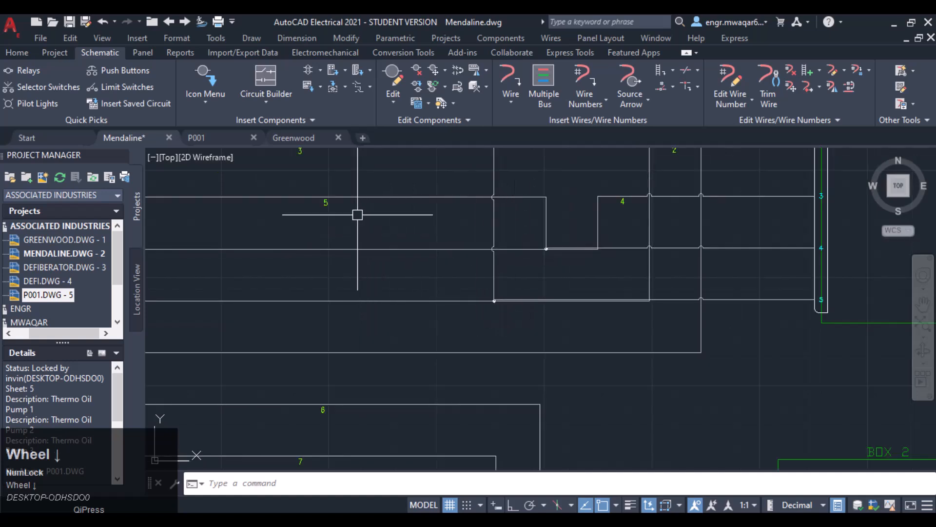
scroll(429, 240, up, 4)
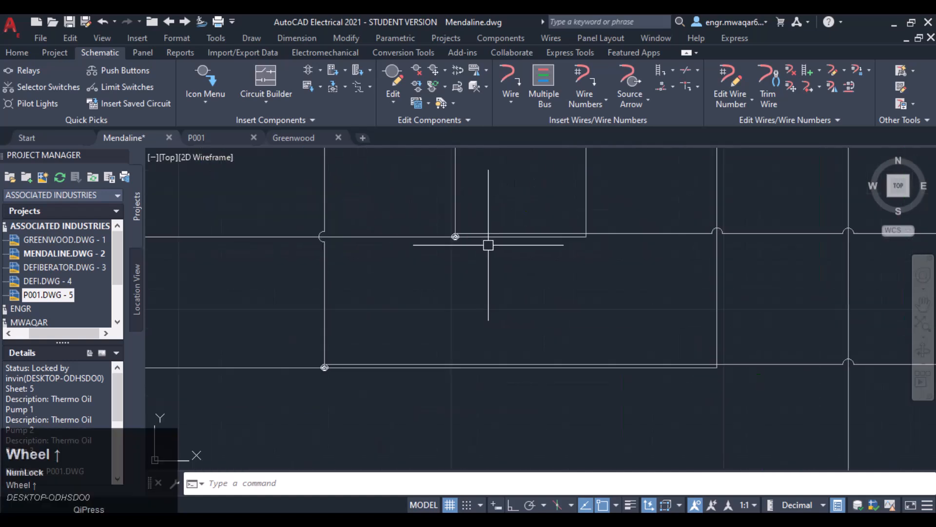
scroll(410, 340, down, 3)
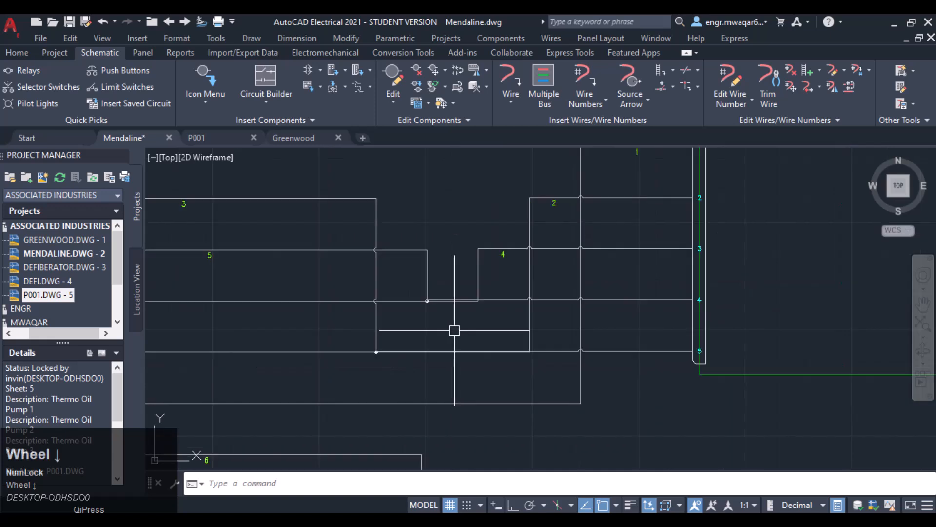
middle_drag(454, 329, 534, 203)
scroll(564, 186, down, 2)
scroll(541, 282, down, 1)
middle_drag(545, 267, 544, 284)
middle_click(551, 283)
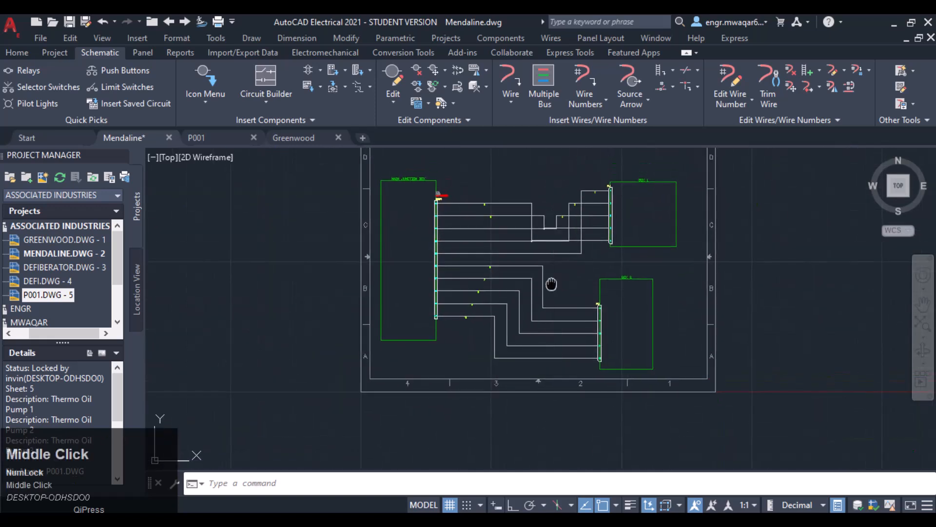